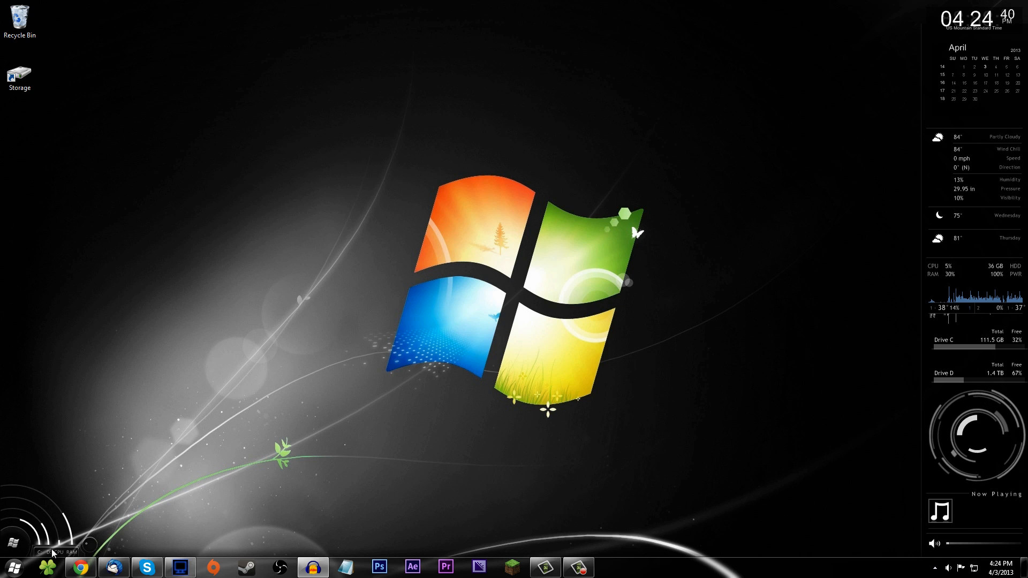
Bring up the OBS download page in Chrome and compare the stable 0.472 Beta with the 0.48.007b test build
{"action": "left_click", "coordinate": [80, 567]}
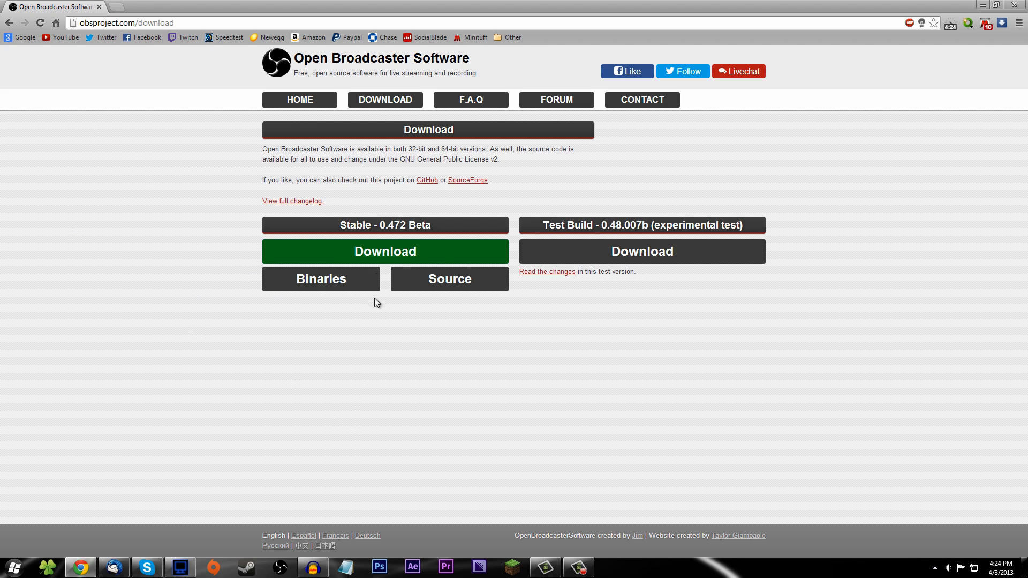
{"action": "left_click_drag", "start_coordinate": [321, 225], "coordinate": [439, 225]}
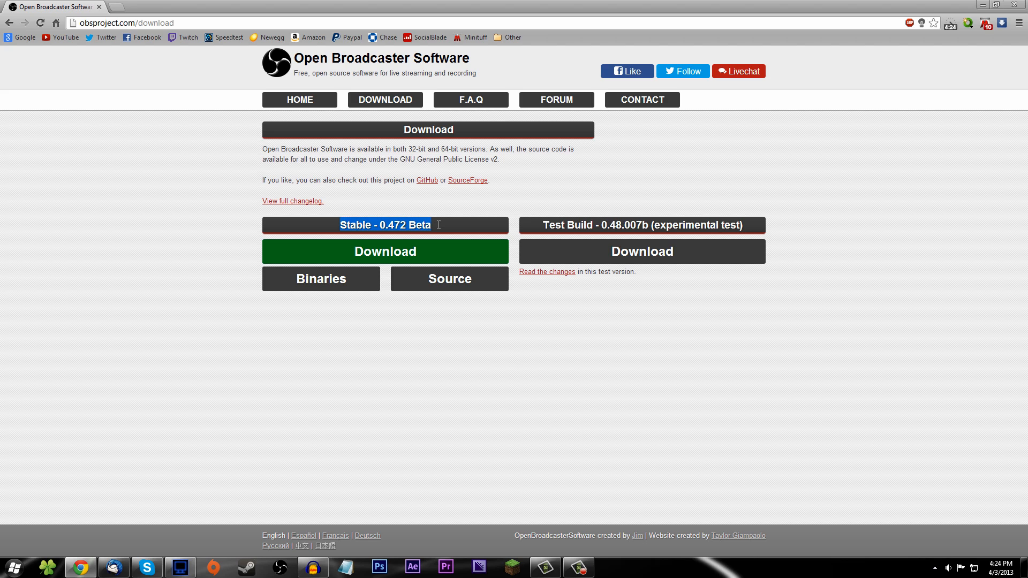
{"action": "left_click", "coordinate": [438, 225]}
{"action": "left_click_drag", "start_coordinate": [543, 225], "coordinate": [673, 235]}
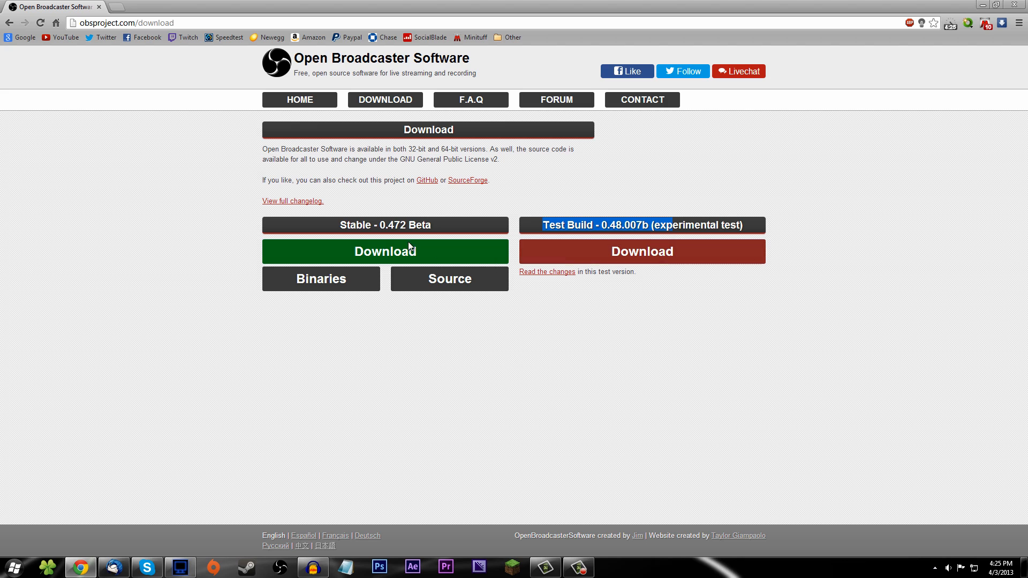
{"action": "left_click_drag", "start_coordinate": [414, 225], "coordinate": [342, 220]}
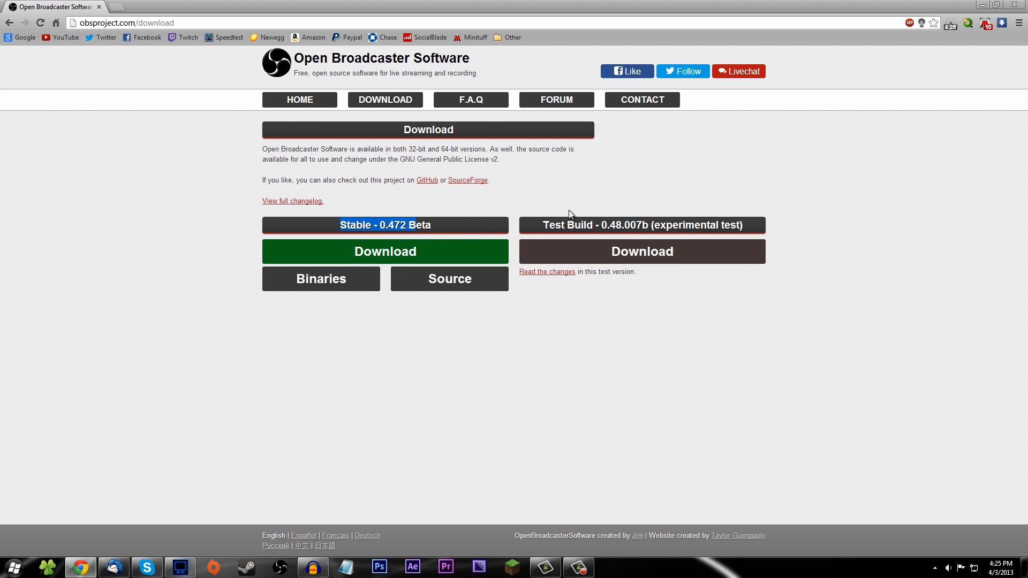
{"action": "left_click_drag", "start_coordinate": [569, 210], "coordinate": [664, 355]}
{"action": "left_click", "coordinate": [649, 374]}
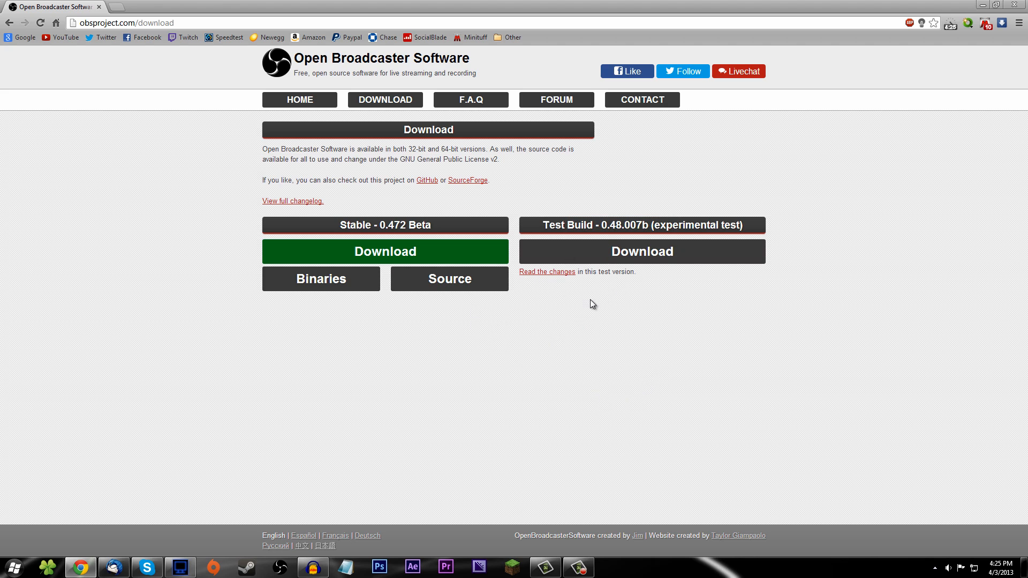
{"action": "left_click_drag", "start_coordinate": [454, 213], "coordinate": [298, 202]}
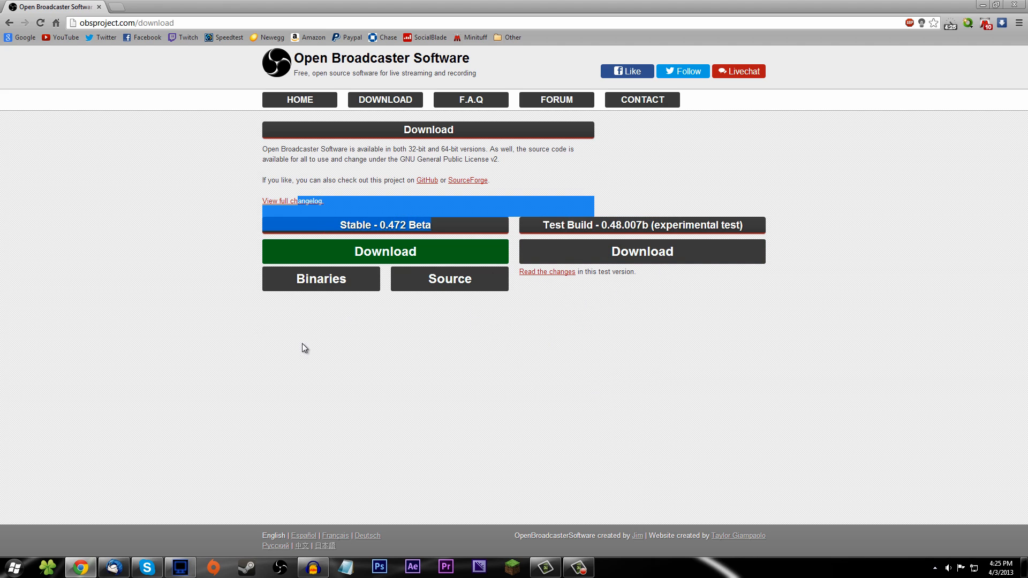
{"action": "left_click", "coordinate": [302, 343]}
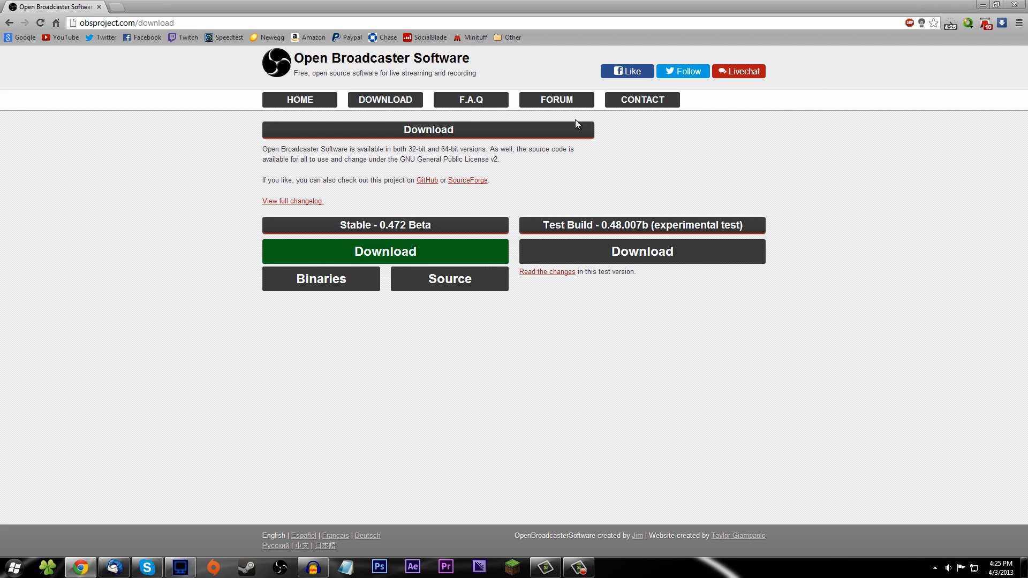
{"action": "left_click", "coordinate": [982, 4]}
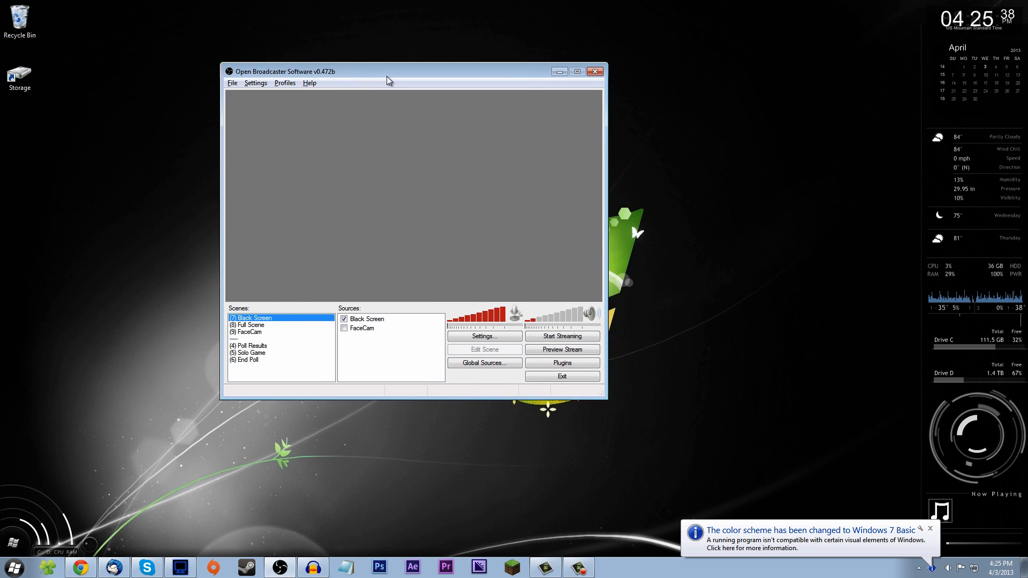
Switch to Open Broadcaster Software and review the setting profiles offered in its general settings, leaving them as they are
{"action": "left_click_drag", "start_coordinate": [386, 76], "coordinate": [194, 33]}
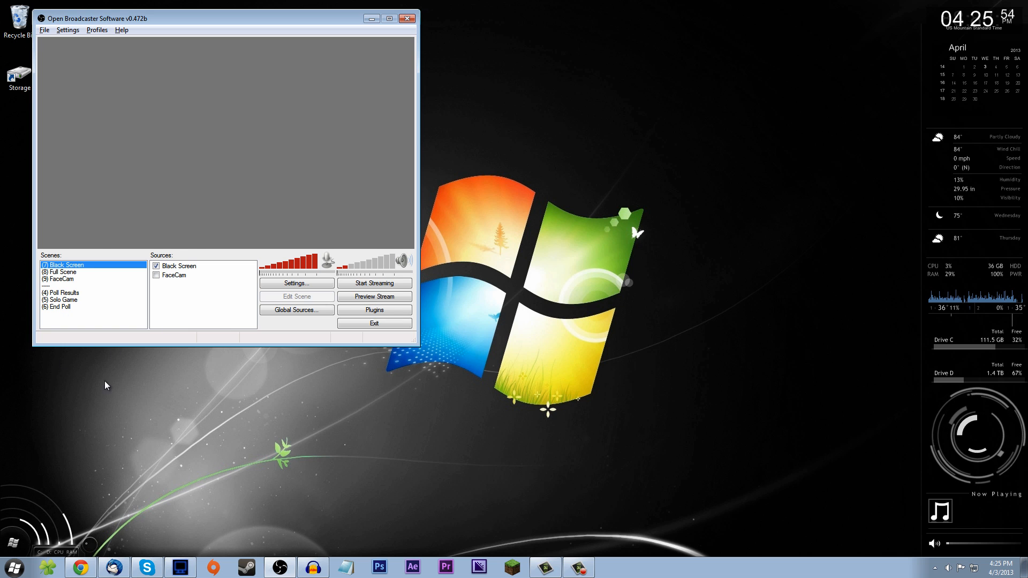
{"action": "left_click_drag", "start_coordinate": [160, 24], "coordinate": [424, 121]}
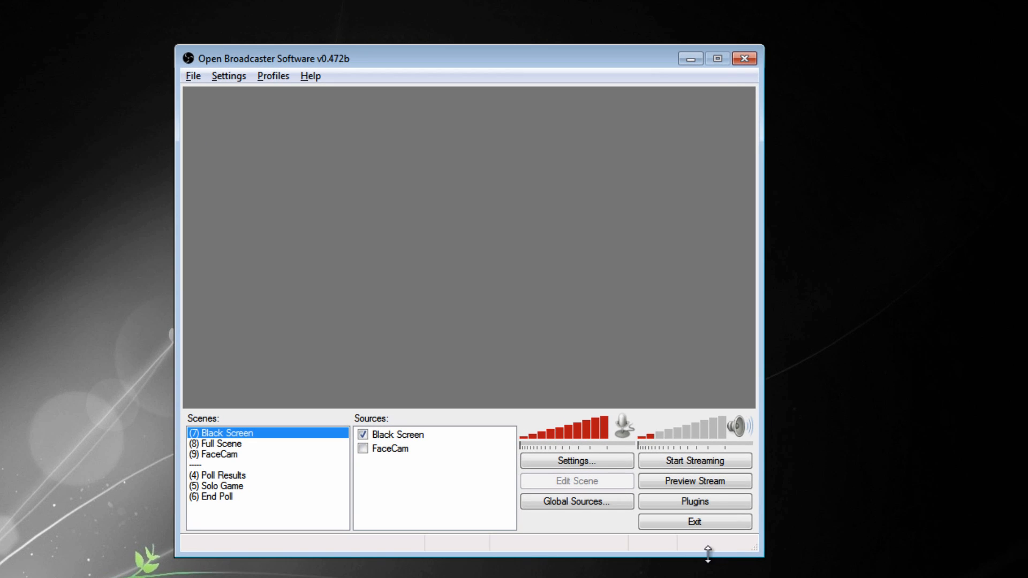
{"action": "left_click", "coordinate": [238, 75]}
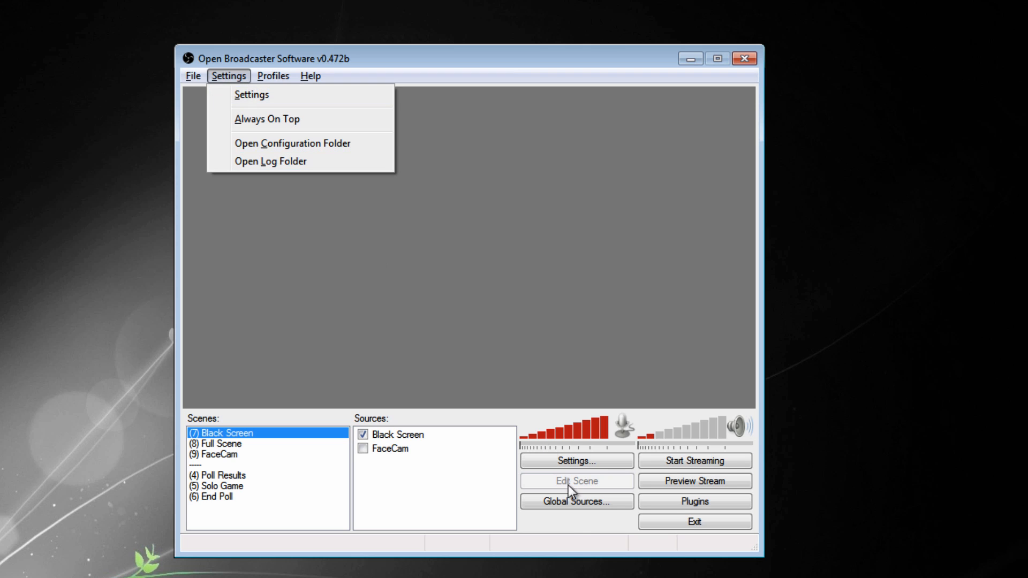
{"action": "left_click", "coordinate": [573, 461]}
{"action": "left_click", "coordinate": [573, 460]}
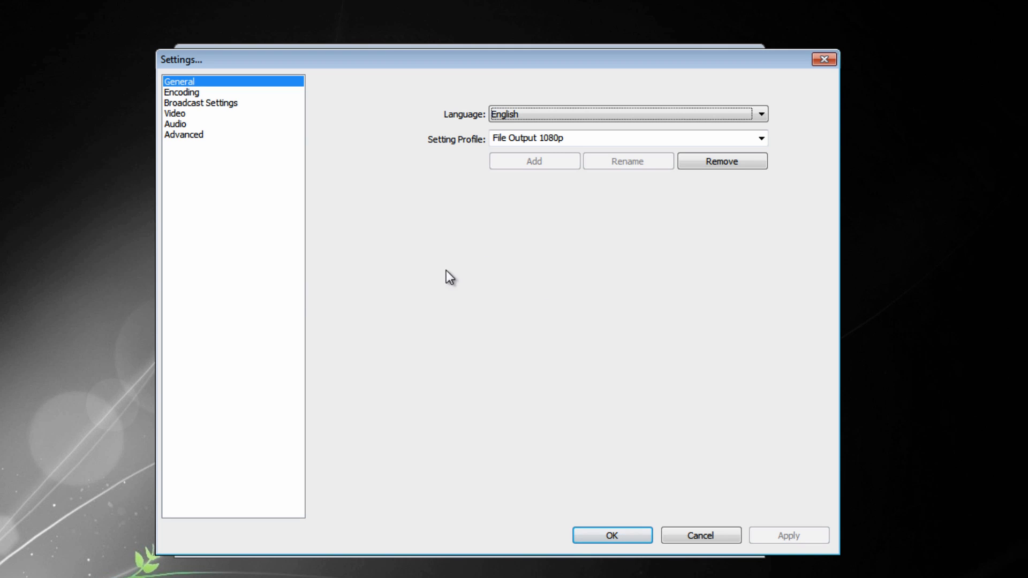
{"action": "left_click", "coordinate": [761, 138]}
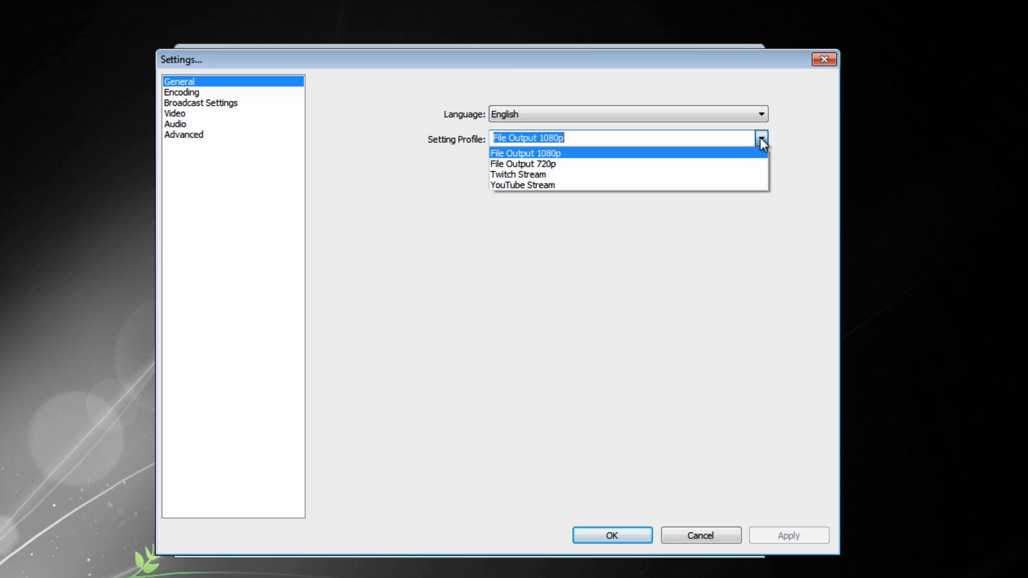
{"action": "left_click", "coordinate": [538, 302]}
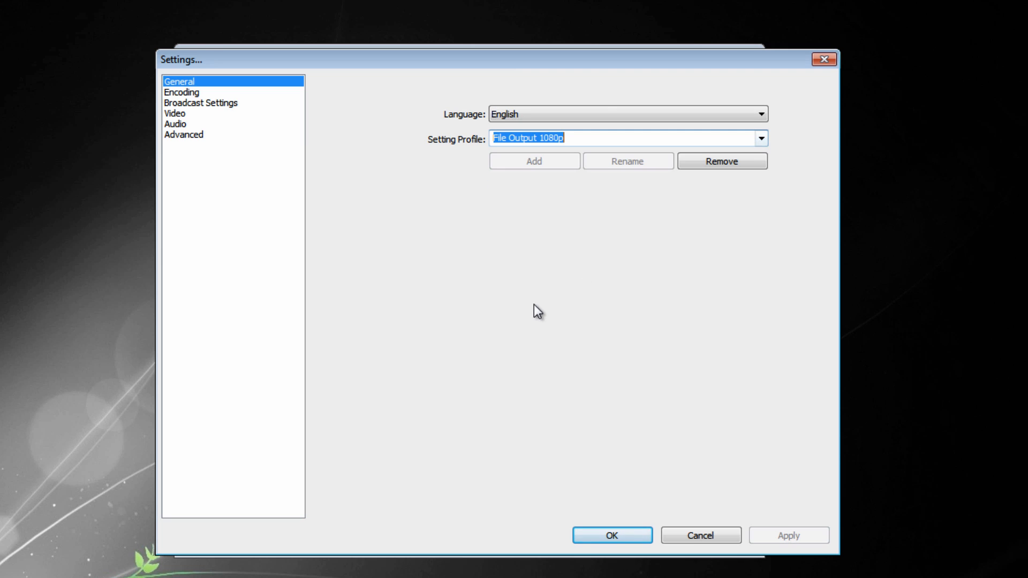
{"action": "left_click", "coordinate": [702, 538]}
Switch the active profile to File Output 720p and back to File Output 1080p
{"action": "left_click", "coordinate": [288, 75]}
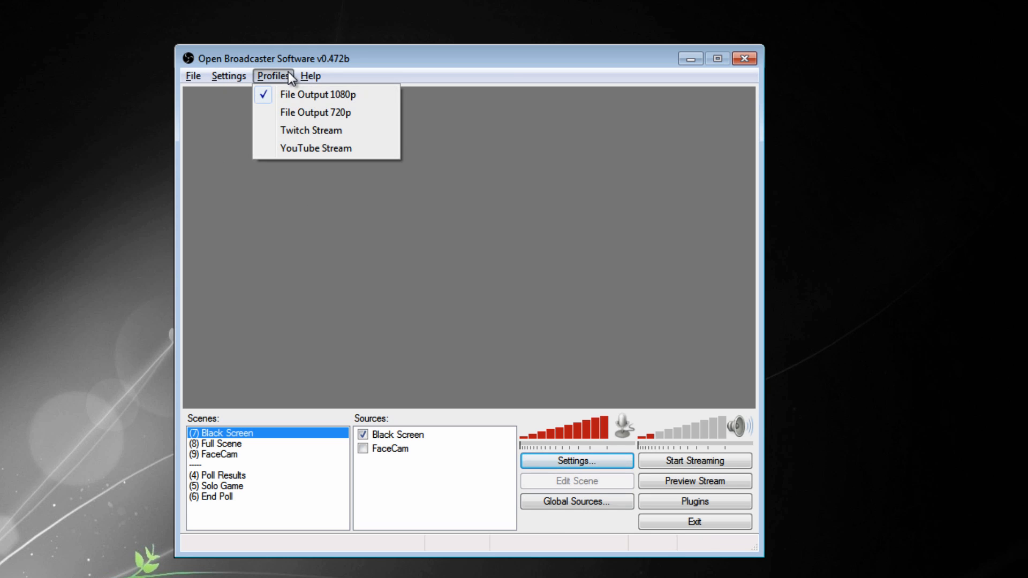
{"action": "left_click", "coordinate": [305, 114]}
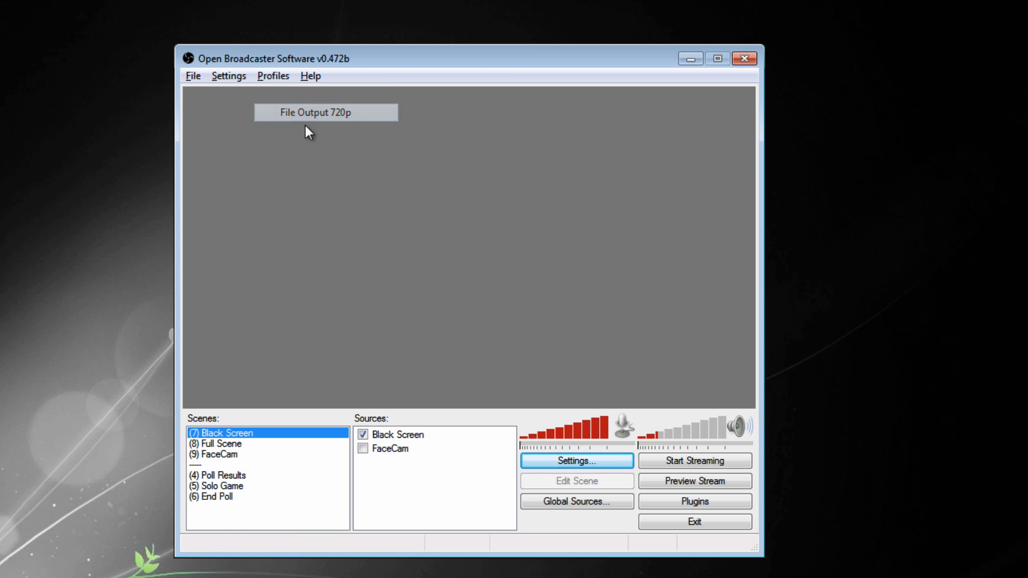
{"action": "left_click", "coordinate": [272, 75]}
{"action": "left_click", "coordinate": [322, 94]}
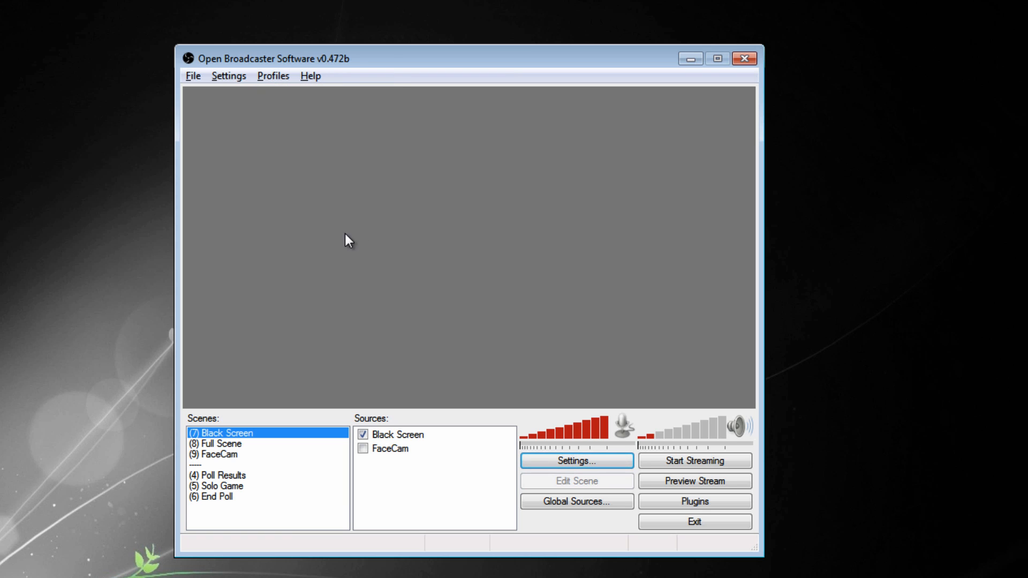
{"action": "left_click", "coordinate": [271, 76]}
{"action": "left_click", "coordinate": [305, 111]}
{"action": "left_click", "coordinate": [273, 76]}
{"action": "left_click", "coordinate": [301, 95]}
Open the encoding settings for the File Output 1080p profile
{"action": "left_click", "coordinate": [233, 75]}
{"action": "left_click", "coordinate": [249, 97]}
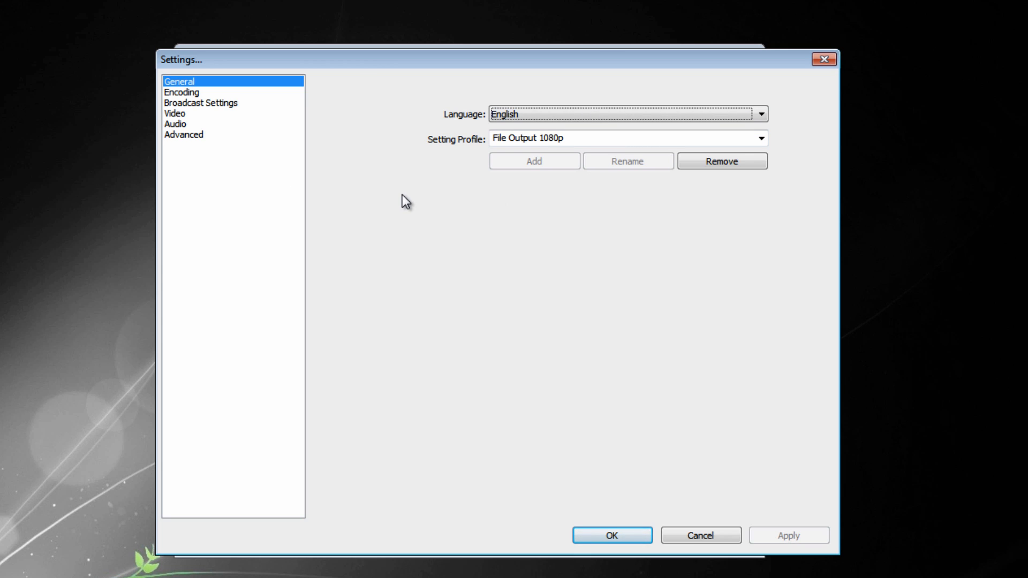
{"action": "left_click", "coordinate": [192, 92]}
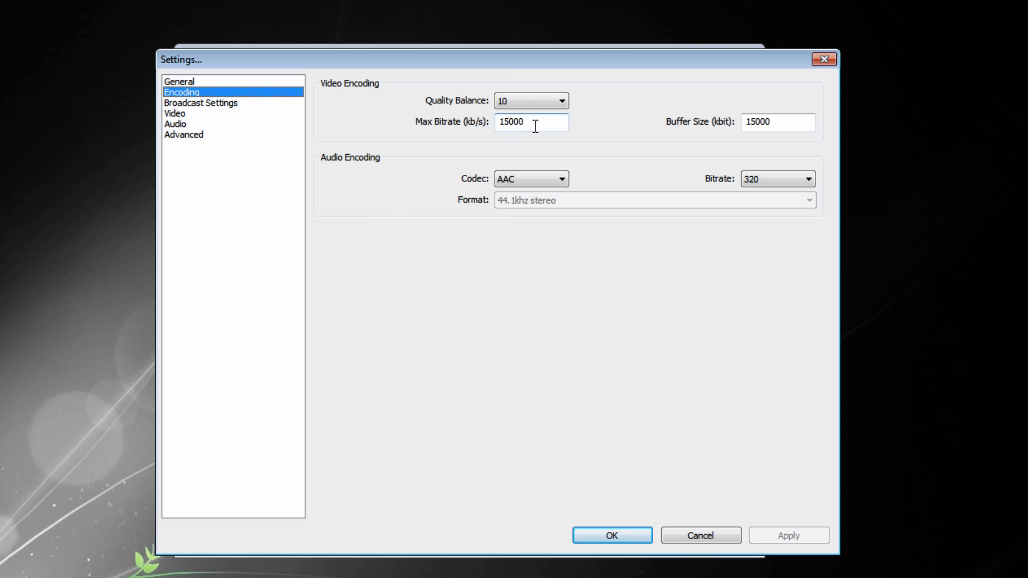
Examine the video encoding's max bitrate and the choices available for quality balance
{"action": "left_click_drag", "start_coordinate": [534, 127], "coordinate": [497, 128]}
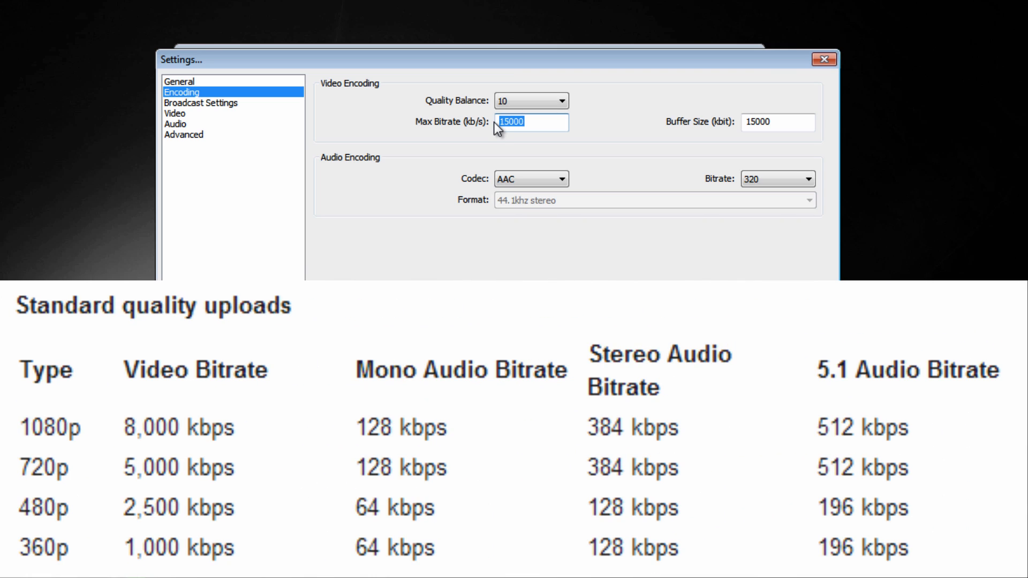
{"action": "left_click", "coordinate": [526, 123]}
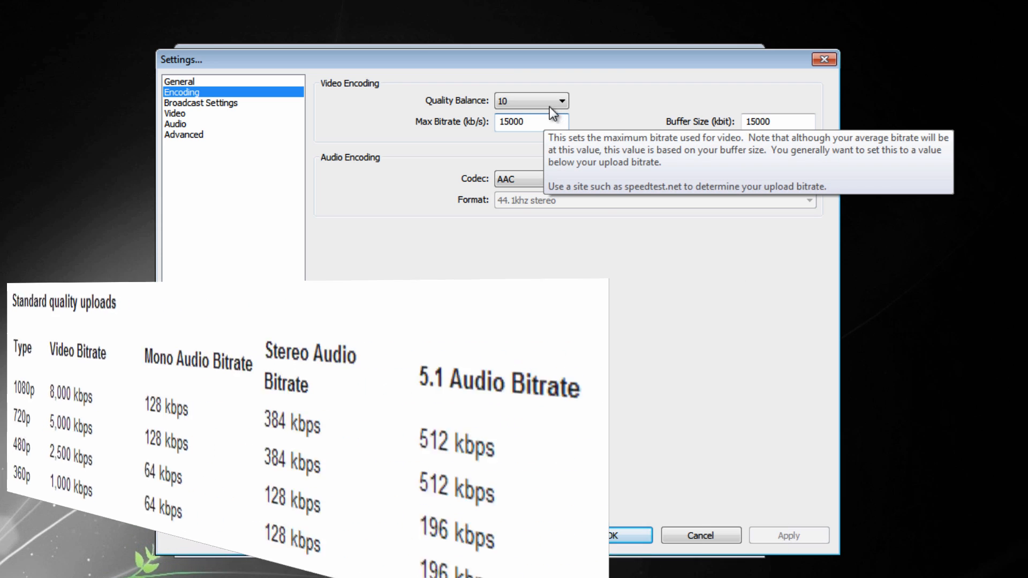
{"action": "left_click", "coordinate": [548, 105]}
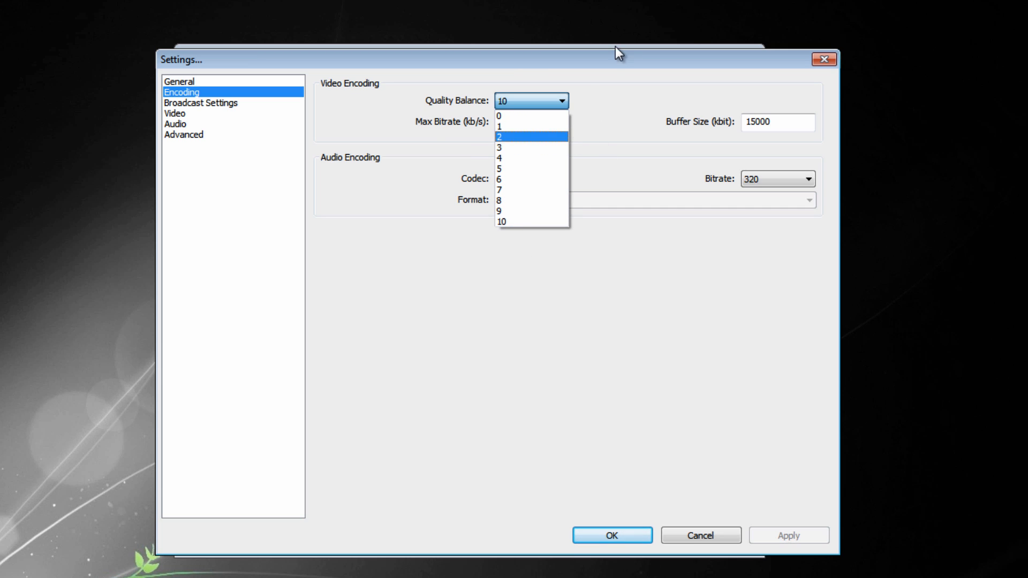
{"action": "left_click", "coordinate": [560, 102]}
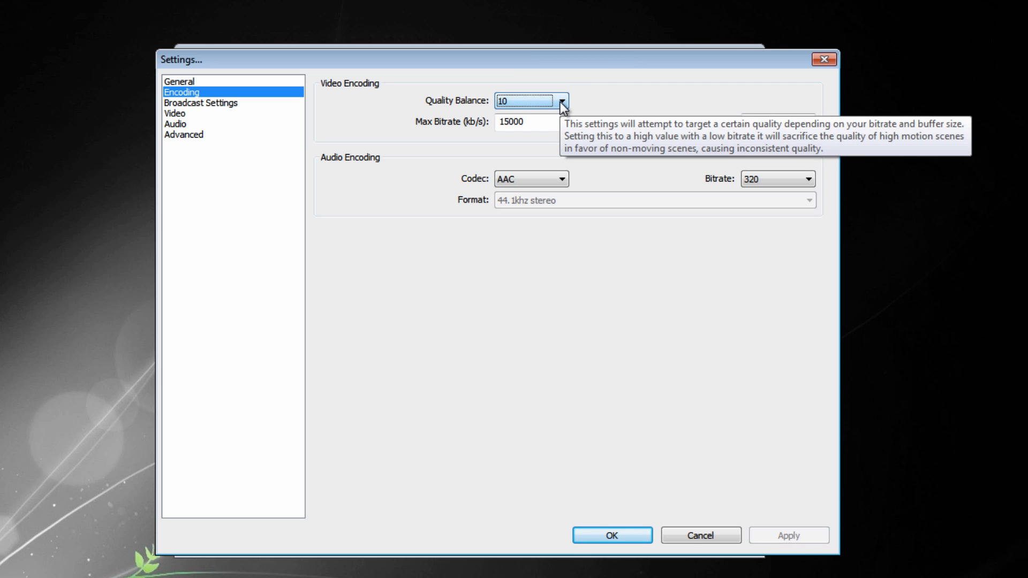
{"action": "left_click", "coordinate": [560, 102]}
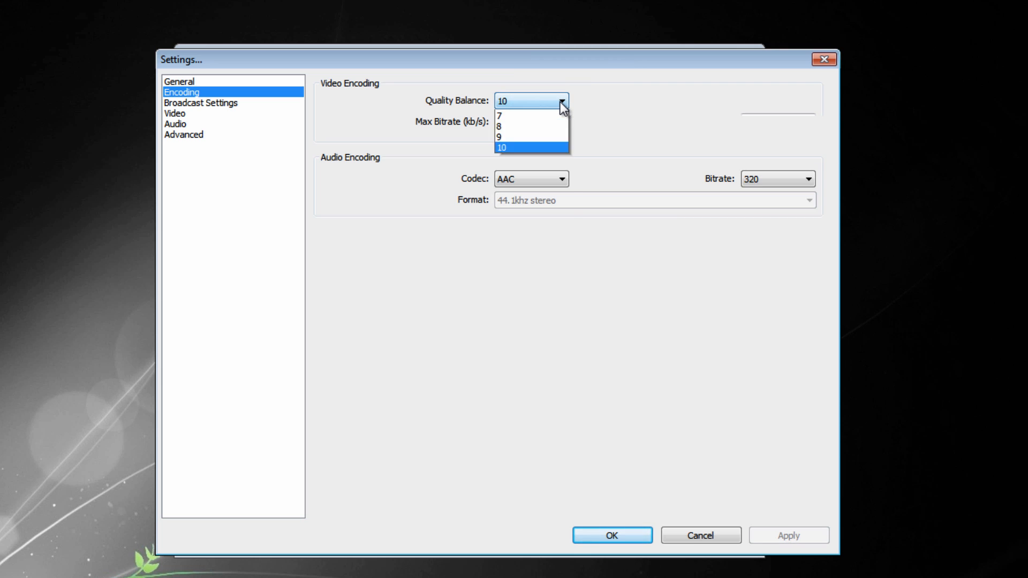
{"action": "left_click", "coordinate": [610, 100]}
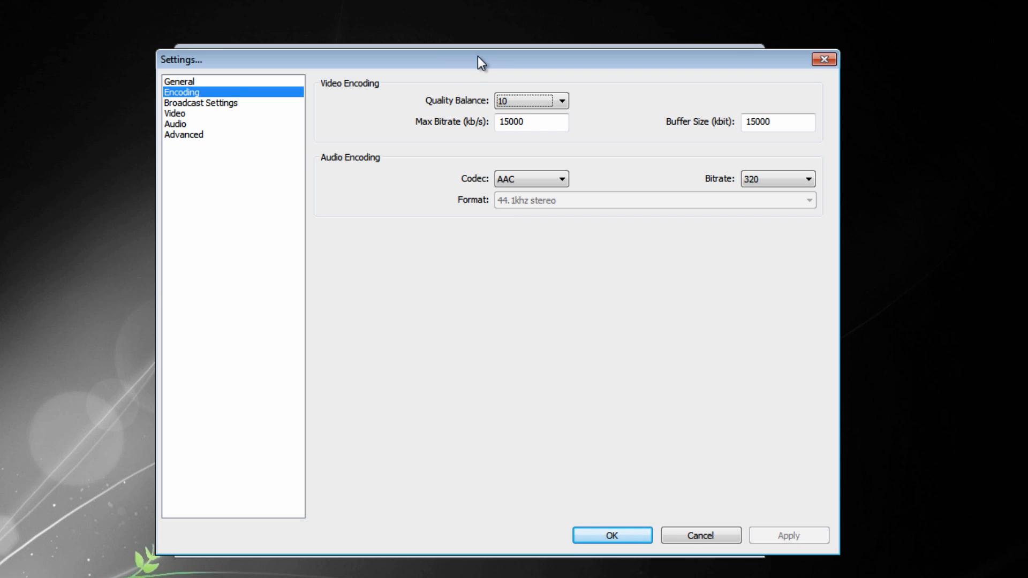
Try a quality balance of 1 for the video encoding and restore it to 10
{"action": "left_click_drag", "start_coordinate": [478, 56], "coordinate": [472, 31]}
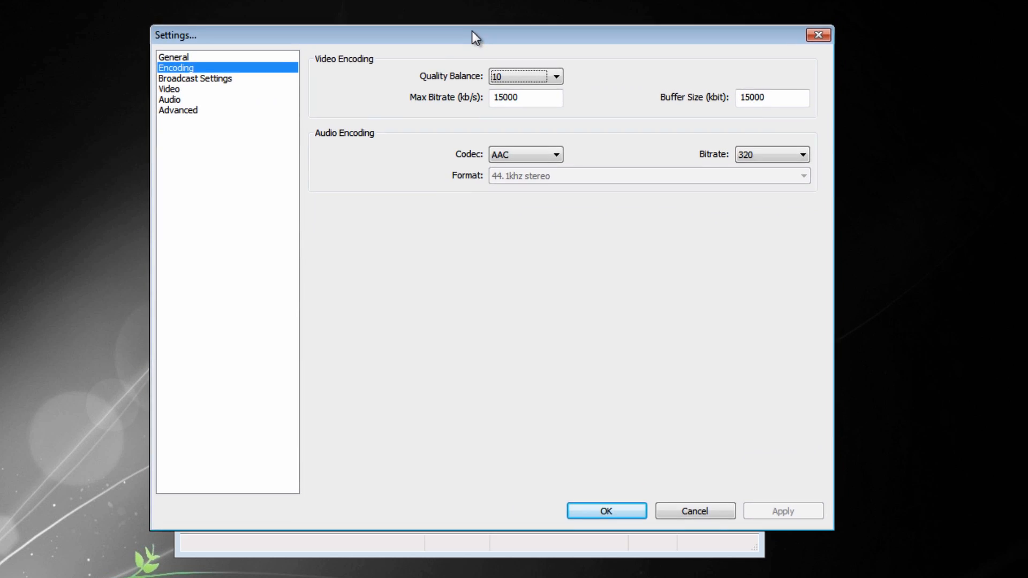
{"action": "left_click", "coordinate": [537, 80]}
{"action": "left_click", "coordinate": [526, 97]}
{"action": "double_click", "coordinate": [503, 102]}
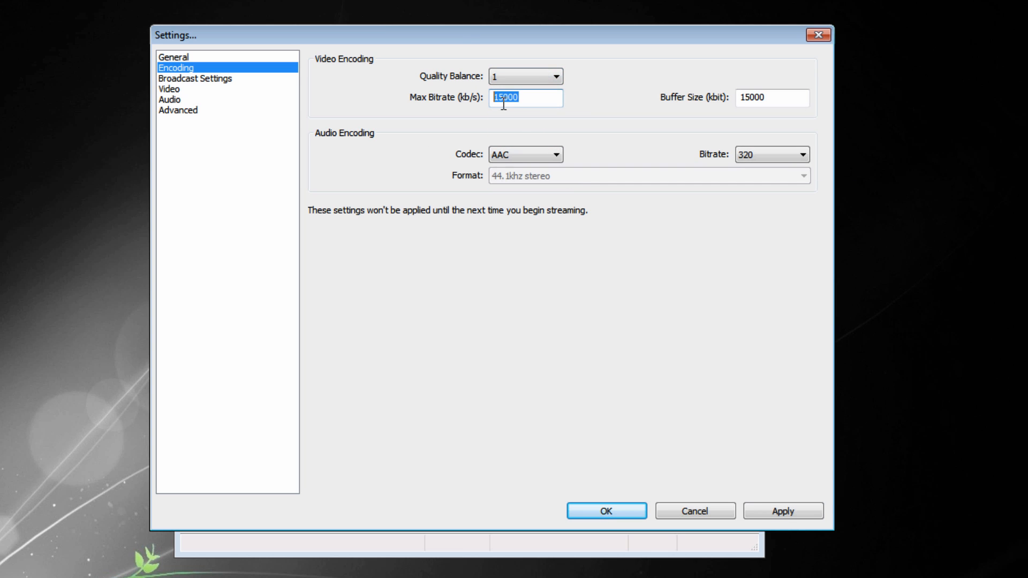
{"action": "left_click", "coordinate": [526, 76]}
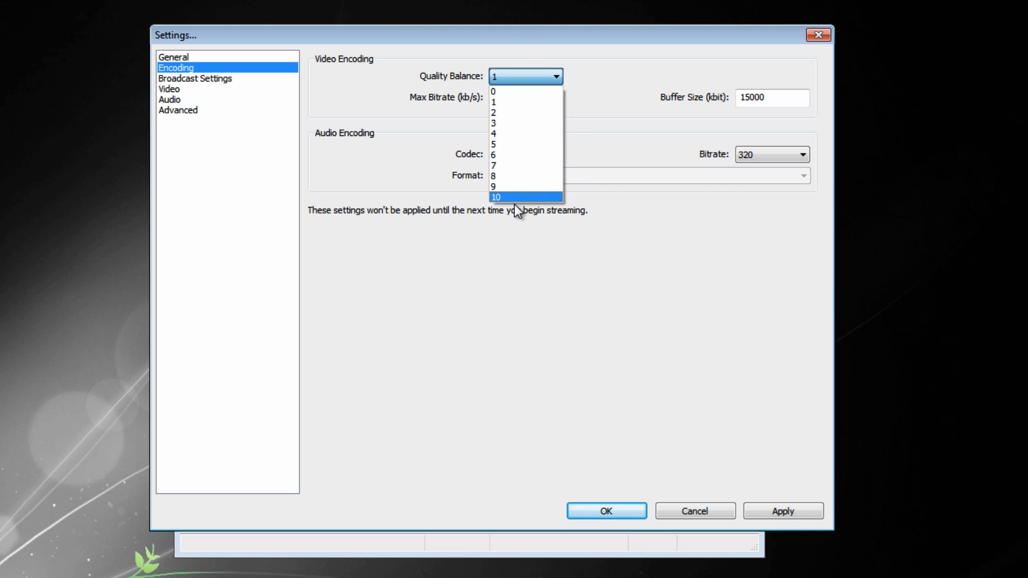
{"action": "left_click", "coordinate": [513, 198]}
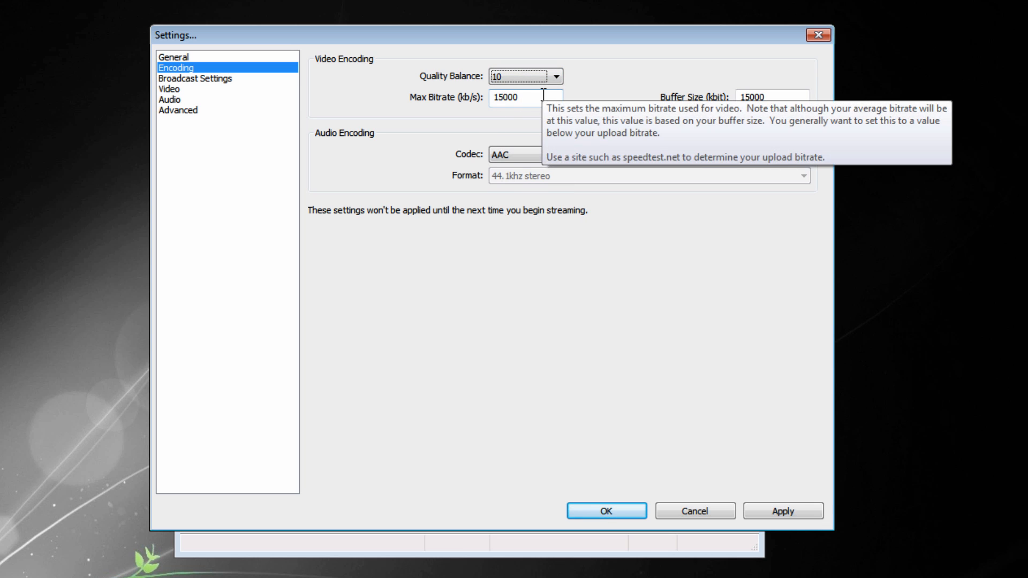
Compare the buffer size with the max bitrate in the video encoding settings
{"action": "key", "text": "Tab"}
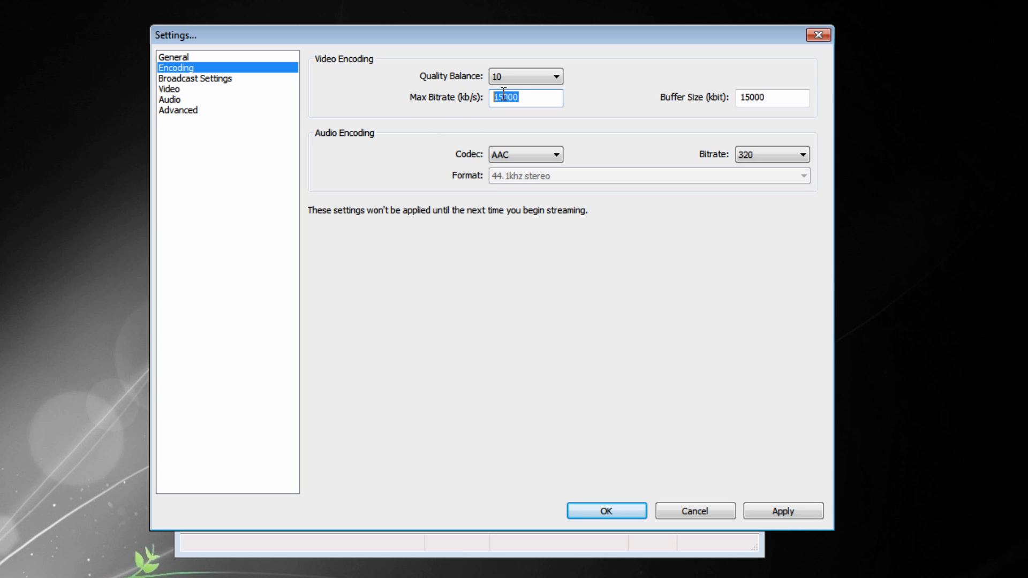
{"action": "left_click_drag", "start_coordinate": [503, 96], "coordinate": [569, 96]}
{"action": "left_click_drag", "start_coordinate": [535, 97], "coordinate": [503, 97]}
{"action": "left_click", "coordinate": [538, 95]}
{"action": "left_click_drag", "start_coordinate": [784, 97], "coordinate": [749, 96]}
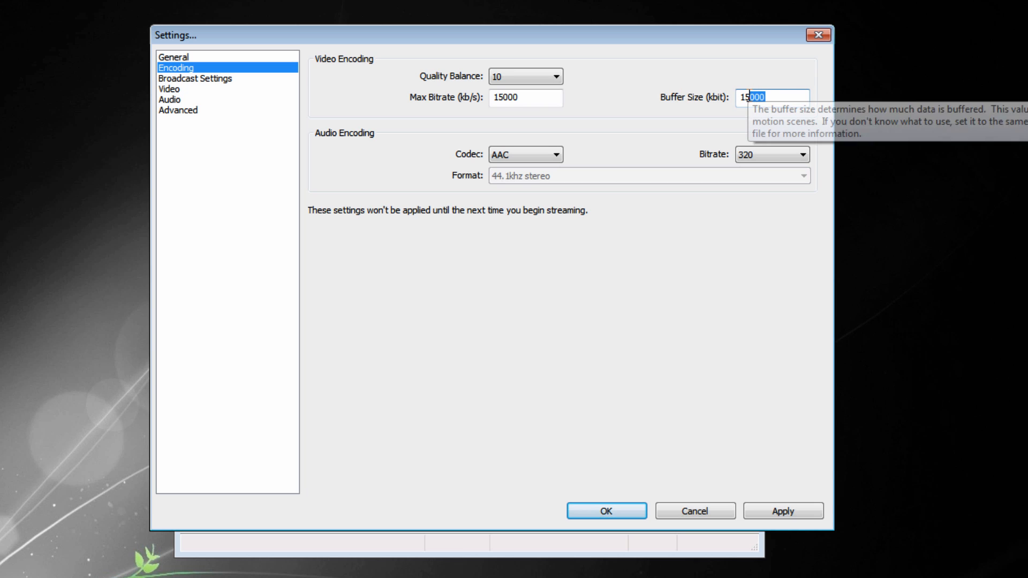
{"action": "left_click", "coordinate": [750, 99]}
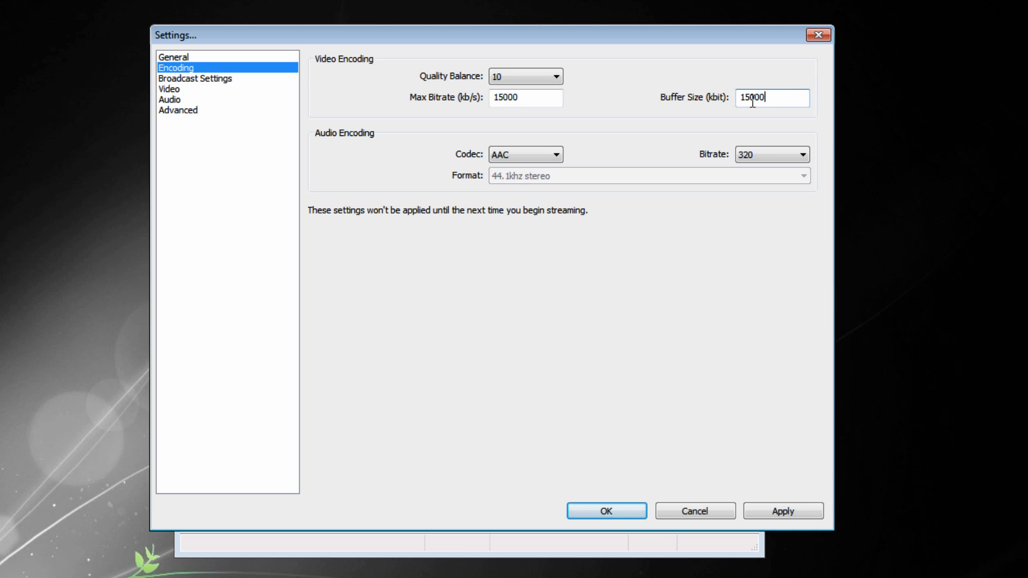
{"action": "left_click_drag", "start_coordinate": [768, 98], "coordinate": [681, 91]}
{"action": "left_click", "coordinate": [766, 99]}
{"action": "double_click", "coordinate": [766, 99]}
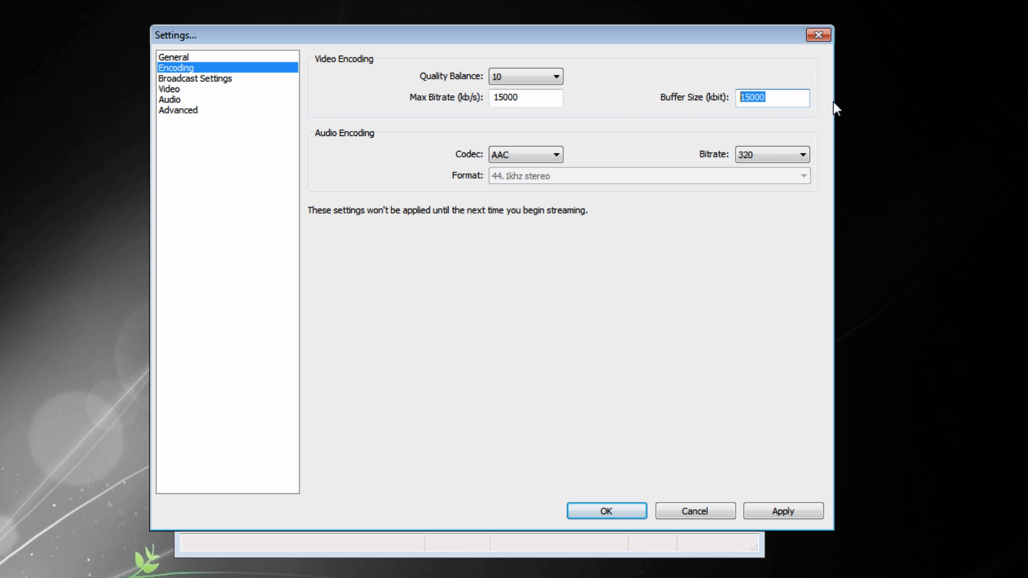
{"action": "left_click", "coordinate": [782, 97]}
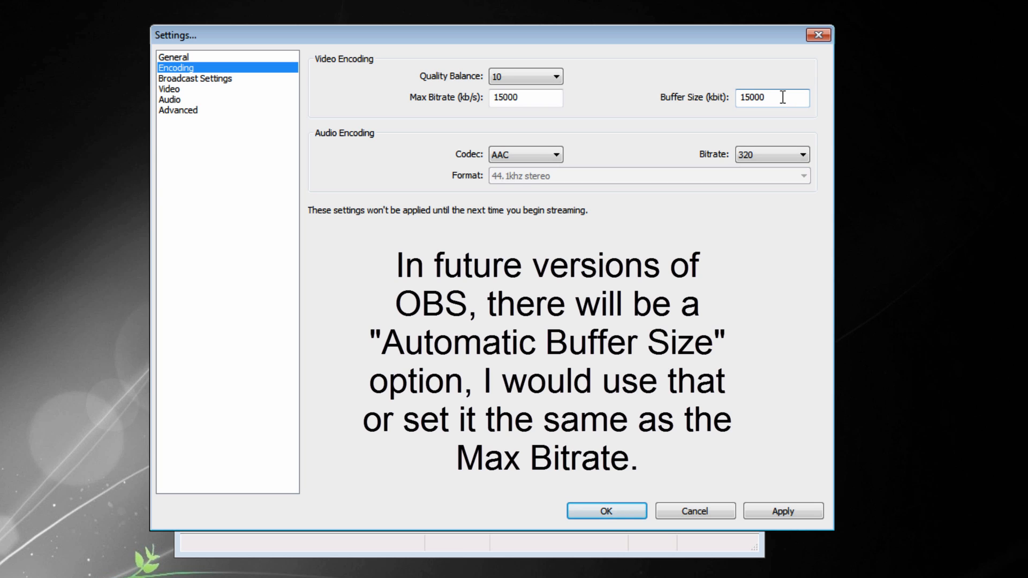
{"action": "left_click_drag", "start_coordinate": [769, 97], "coordinate": [728, 92]}
{"action": "left_click_drag", "start_coordinate": [522, 97], "coordinate": [474, 97]}
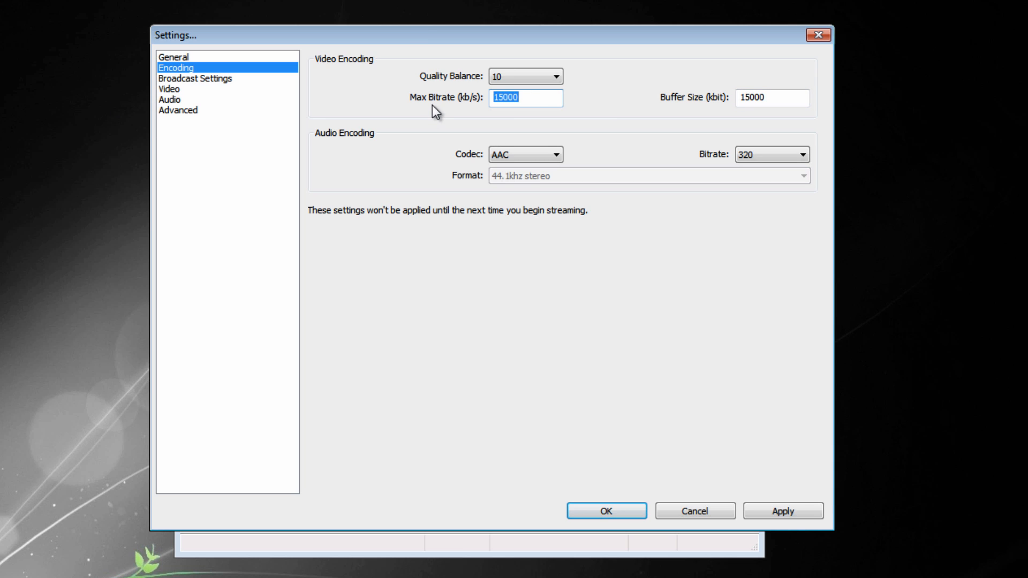
Examine the max bitrate set for the video encoding
{"action": "left_click_drag", "start_coordinate": [309, 38], "coordinate": [289, 53]}
{"action": "left_click", "coordinate": [518, 115]}
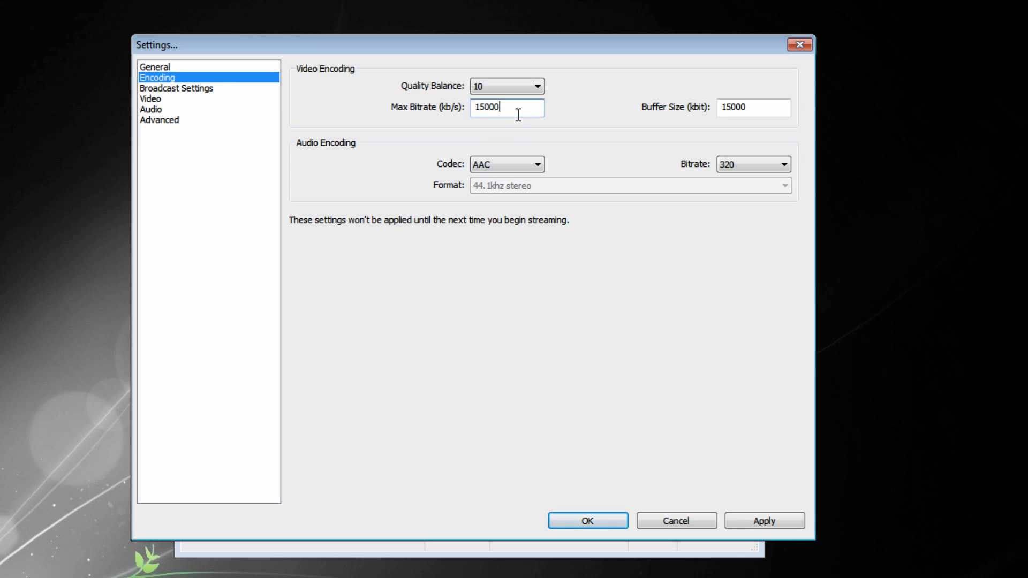
{"action": "left_click_drag", "start_coordinate": [508, 111], "coordinate": [336, 96]}
{"action": "left_click", "coordinate": [515, 105]}
{"action": "left_click_drag", "start_coordinate": [503, 47], "coordinate": [546, 57]}
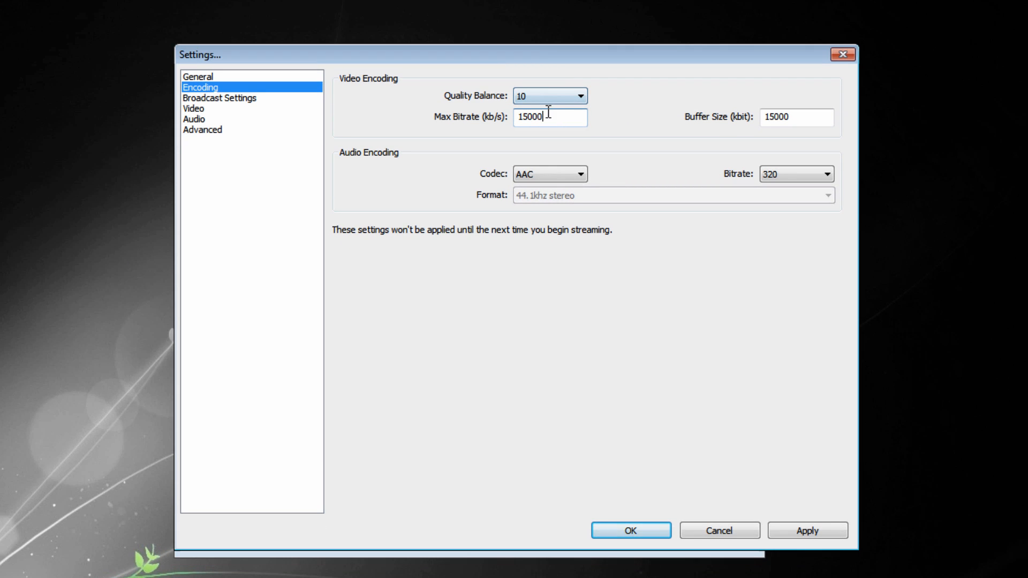
{"action": "left_click_drag", "start_coordinate": [549, 112], "coordinate": [428, 117]}
{"action": "left_click", "coordinate": [570, 117]}
{"action": "left_click_drag", "start_coordinate": [569, 118], "coordinate": [493, 111]}
{"action": "left_click", "coordinate": [545, 114]}
{"action": "left_click_drag", "start_coordinate": [566, 119], "coordinate": [271, 114]}
Check that the video encoding's buffer size matches its max bitrate
{"action": "left_click_drag", "start_coordinate": [803, 119], "coordinate": [401, 96]}
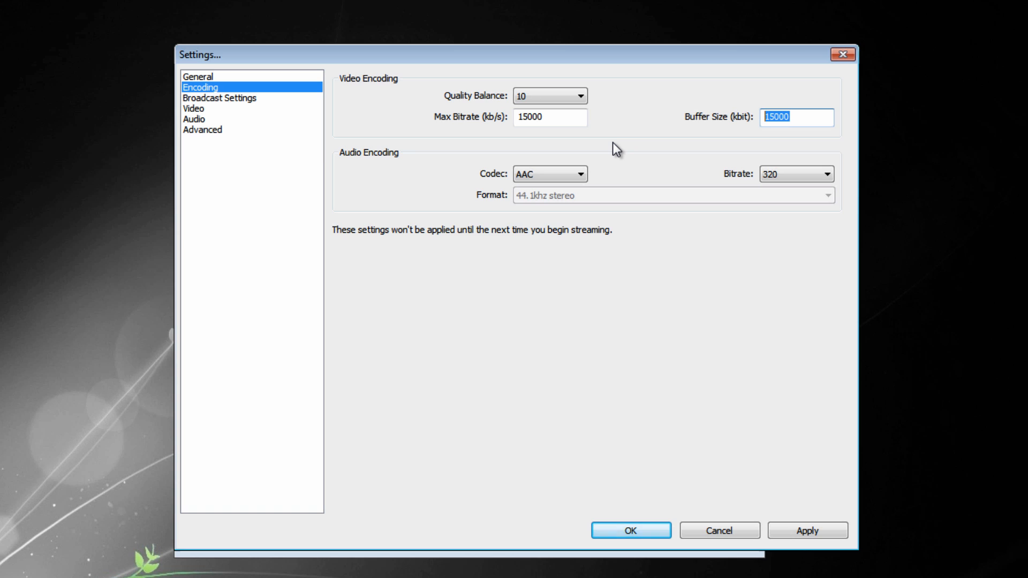
{"action": "left_click_drag", "start_coordinate": [546, 119], "coordinate": [426, 106]}
{"action": "left_click", "coordinate": [547, 119]}
{"action": "left_click", "coordinate": [573, 120]}
{"action": "left_click_drag", "start_coordinate": [573, 119], "coordinate": [16, 127]}
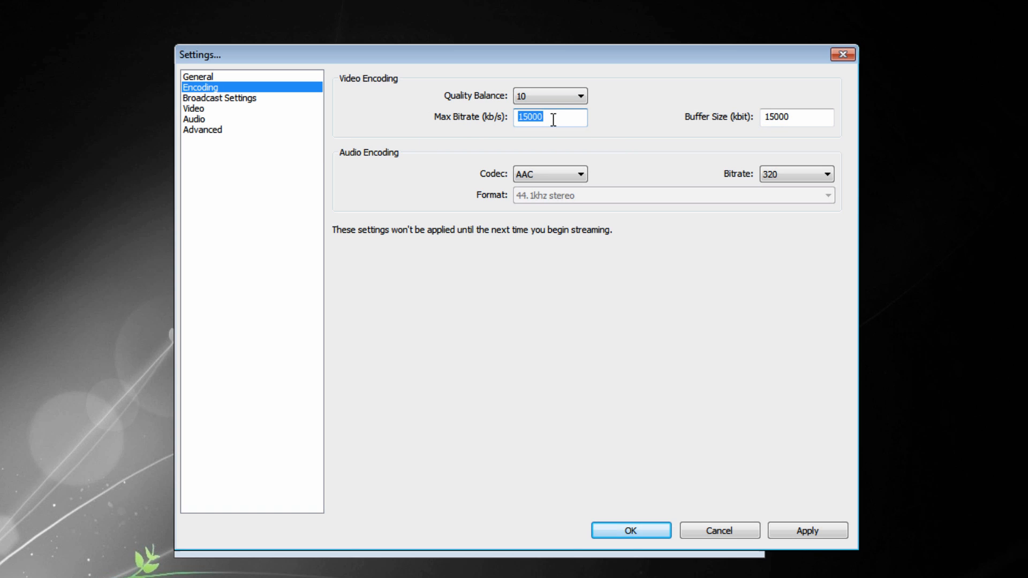
{"action": "left_click_drag", "start_coordinate": [561, 119], "coordinate": [481, 122]}
{"action": "left_click_drag", "start_coordinate": [810, 116], "coordinate": [624, 105]}
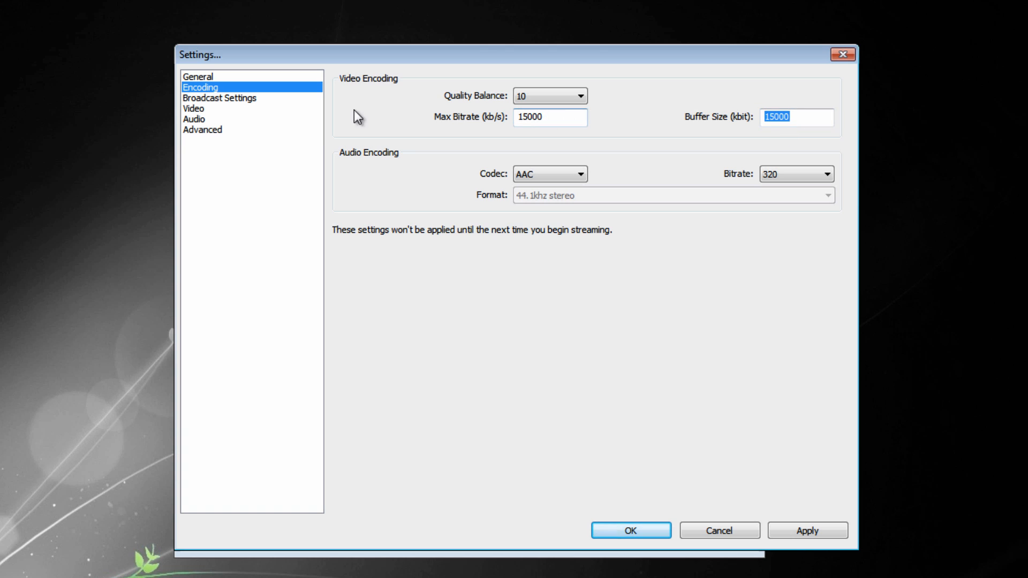
{"action": "left_click_drag", "start_coordinate": [547, 122], "coordinate": [428, 126]}
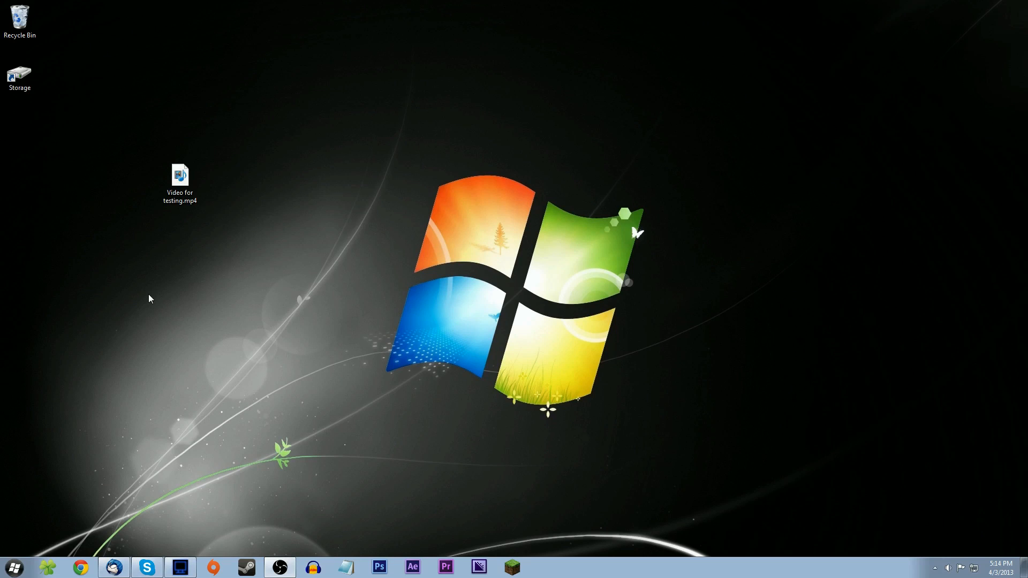
Inspect the size and the video and audio details of Video for testing.mp4 on the desktop, and close its properties
{"action": "right_click", "coordinate": [173, 182]}
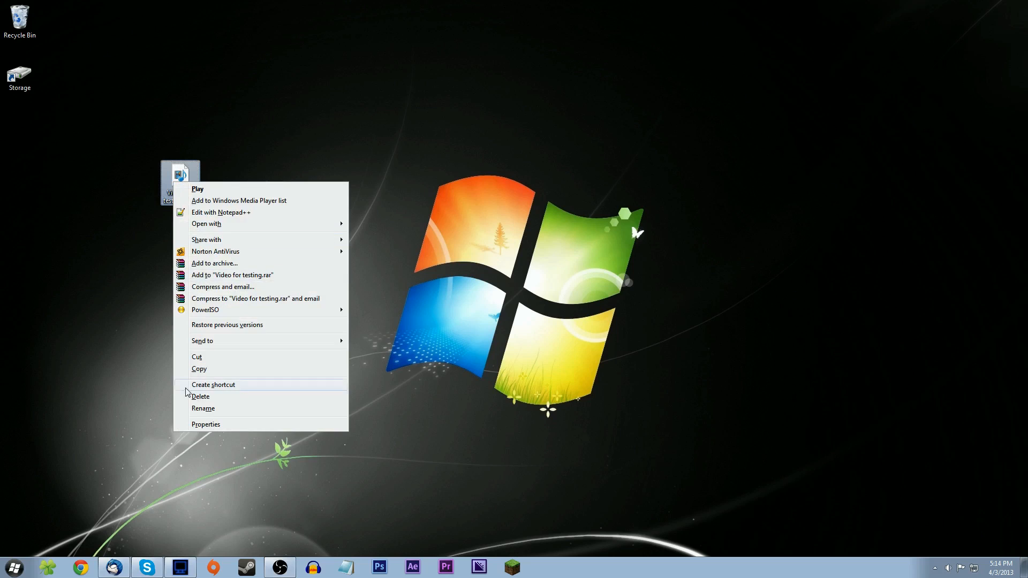
{"action": "left_click", "coordinate": [206, 424]}
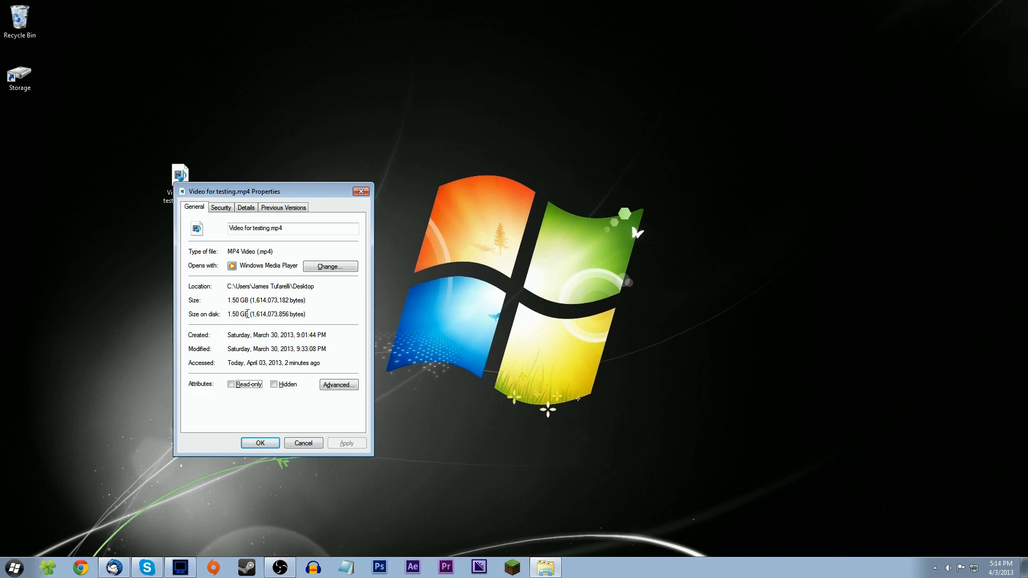
{"action": "left_click", "coordinate": [247, 207]}
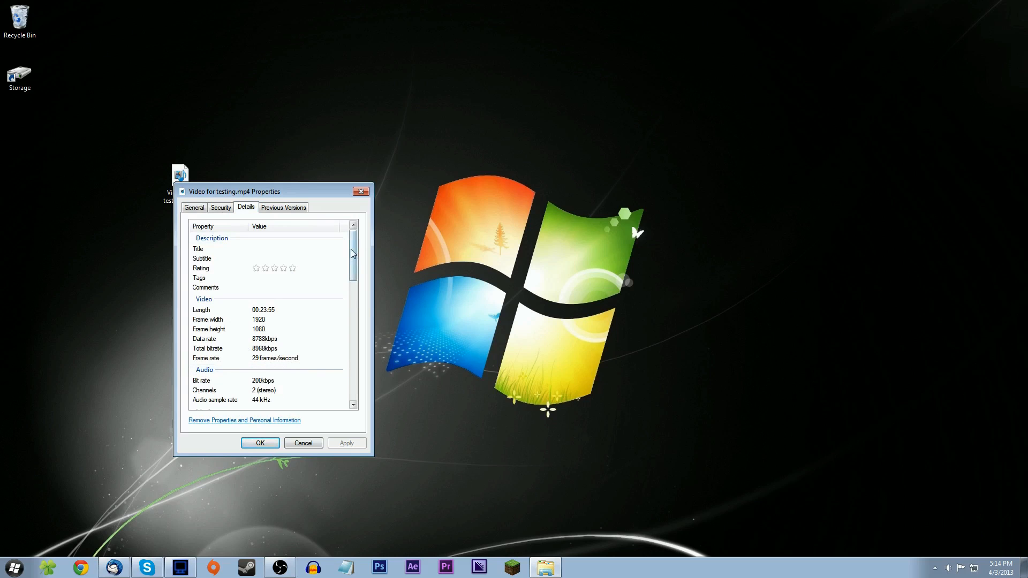
{"action": "mouse_move", "coordinate": [355, 258]}
{"action": "left_mouse_down"}
{"action": "mouse_move", "coordinate": [367, 385]}
{"action": "mouse_move", "coordinate": [364, 250]}
{"action": "left_mouse_up"}
{"action": "left_click", "coordinate": [361, 192]}
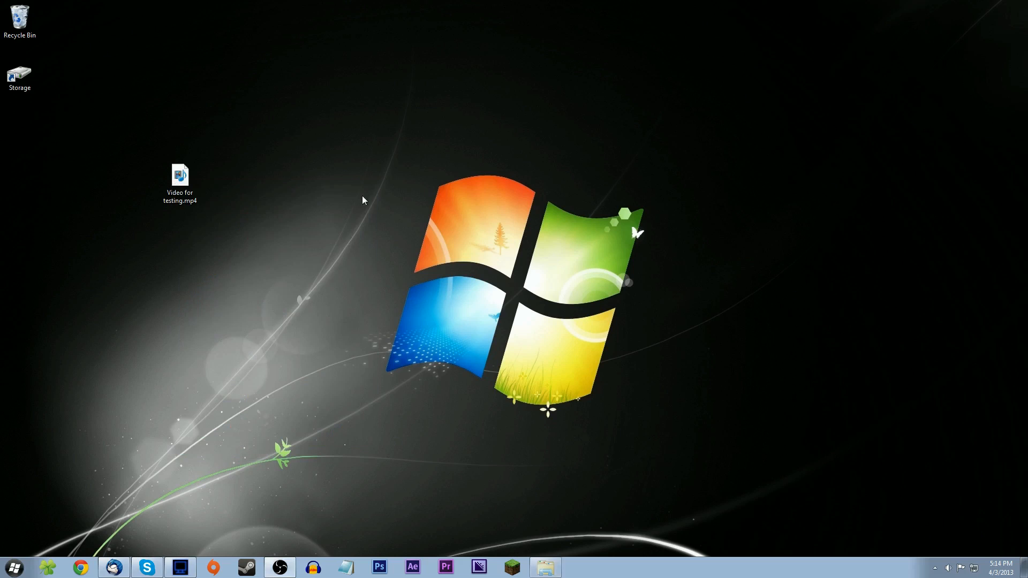
Search the computer for "bitrate" and launch BitrateViewer.exe
{"action": "left_click", "coordinate": [15, 567]}
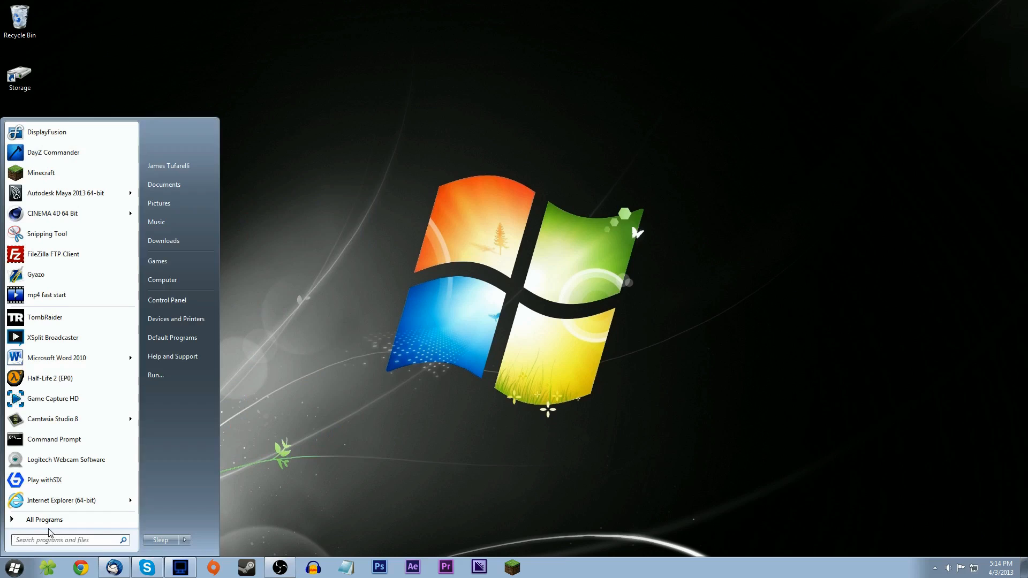
{"action": "type", "text": "bitea"}
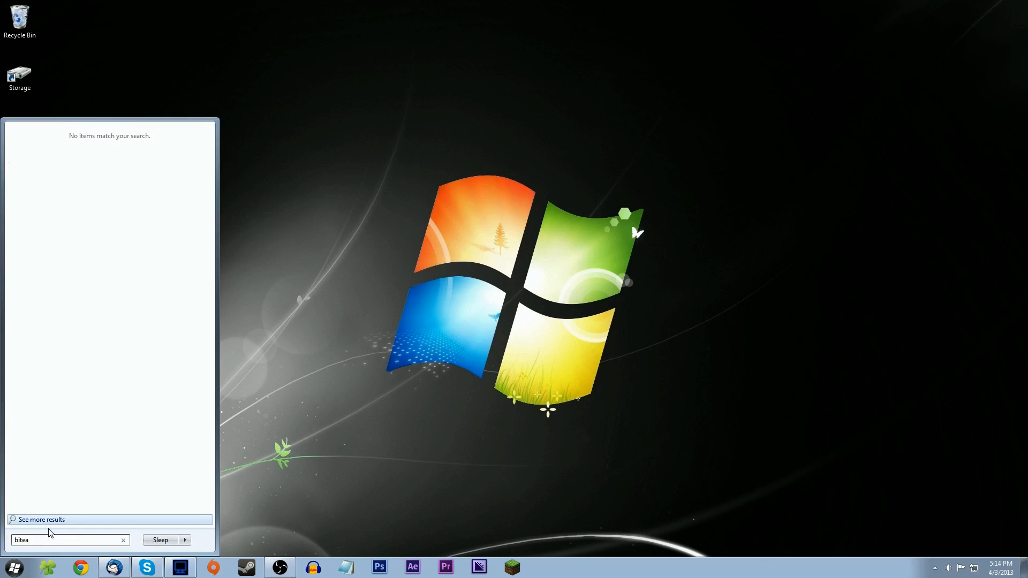
{"action": "key", "text": "BackSpace"}
{"action": "key", "text": "BackSpace"}
{"action": "type", "text": "reate"}
{"action": "key", "text": "BackSpace"}
{"action": "key", "text": "BackSpace"}
{"action": "key", "text": "BackSpace"}
{"action": "key", "text": "BackSpace"}
{"action": "type", "text": "a"}
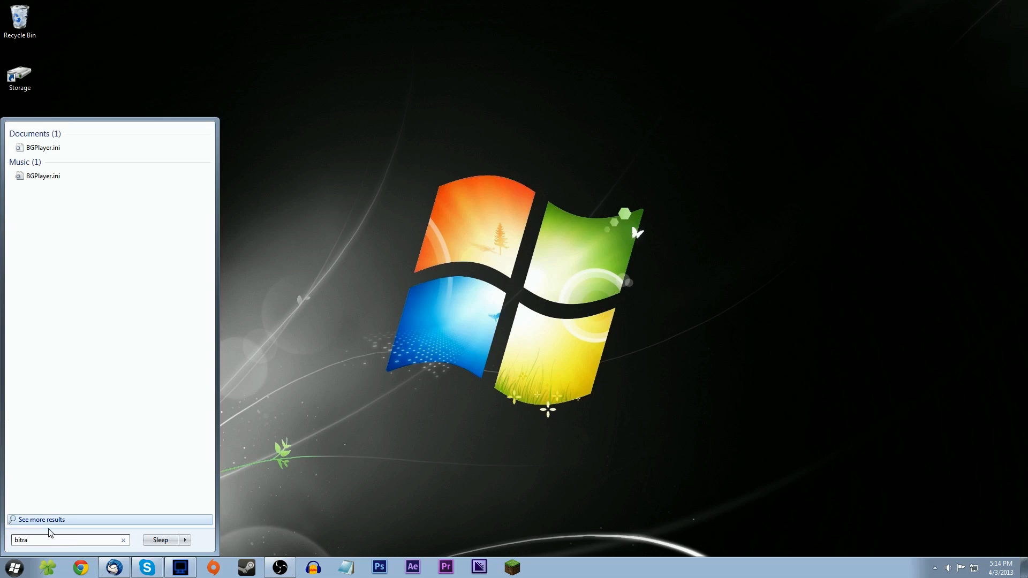
{"action": "type", "text": "te"}
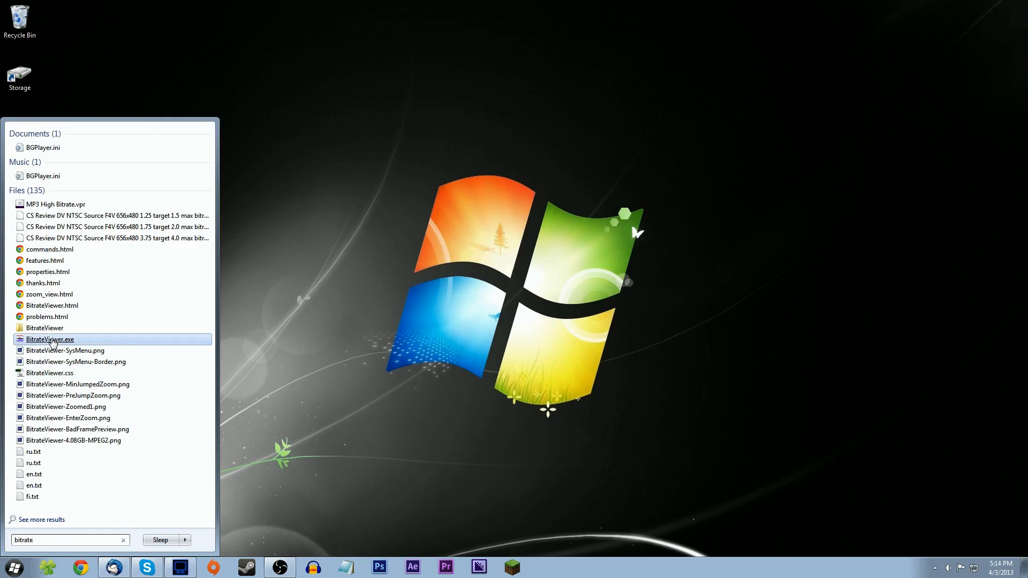
{"action": "left_click", "coordinate": [52, 339]}
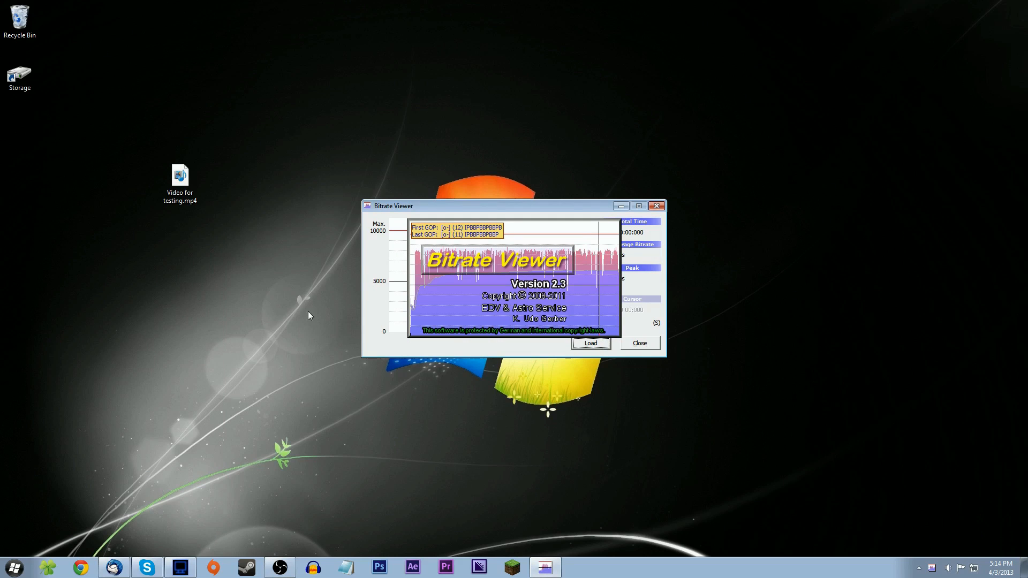
Load Video for testing.mp4 from the Desktop into Bitrate Viewer and read its average and peak bitrate
{"action": "left_click", "coordinate": [591, 343]}
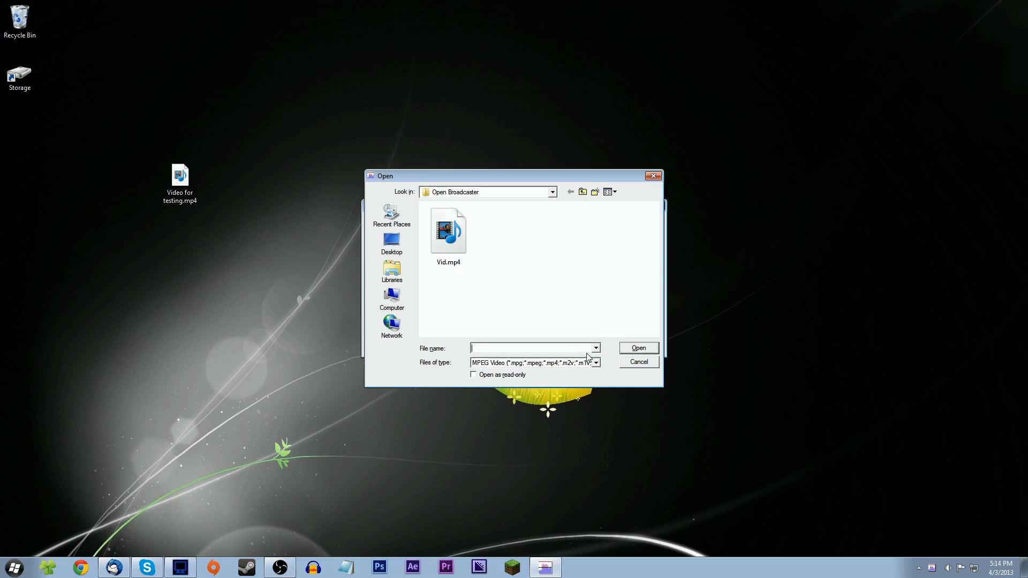
{"action": "left_click", "coordinate": [448, 238]}
{"action": "left_click", "coordinate": [391, 244]}
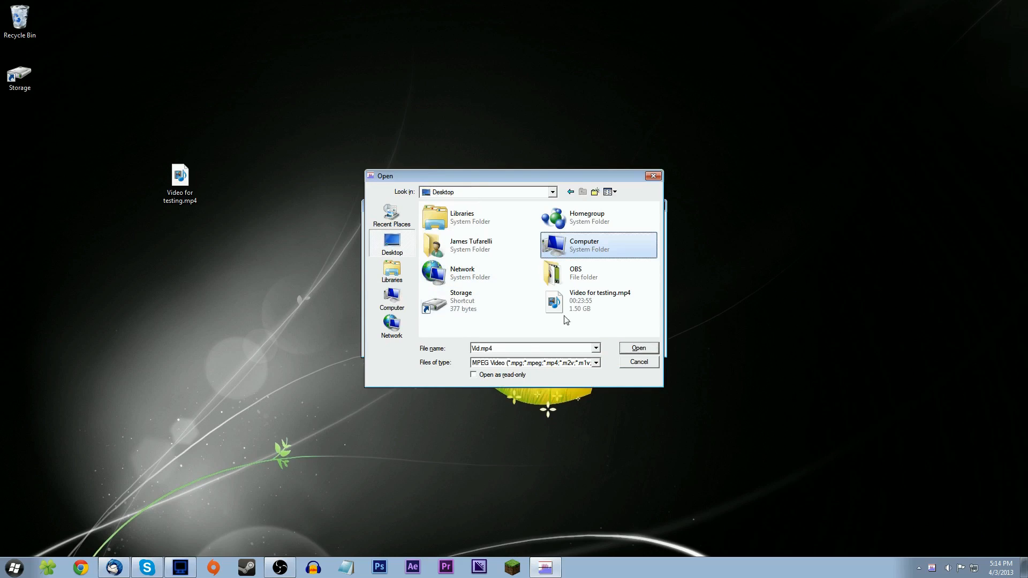
{"action": "left_click", "coordinate": [567, 308]}
{"action": "left_click", "coordinate": [638, 347]}
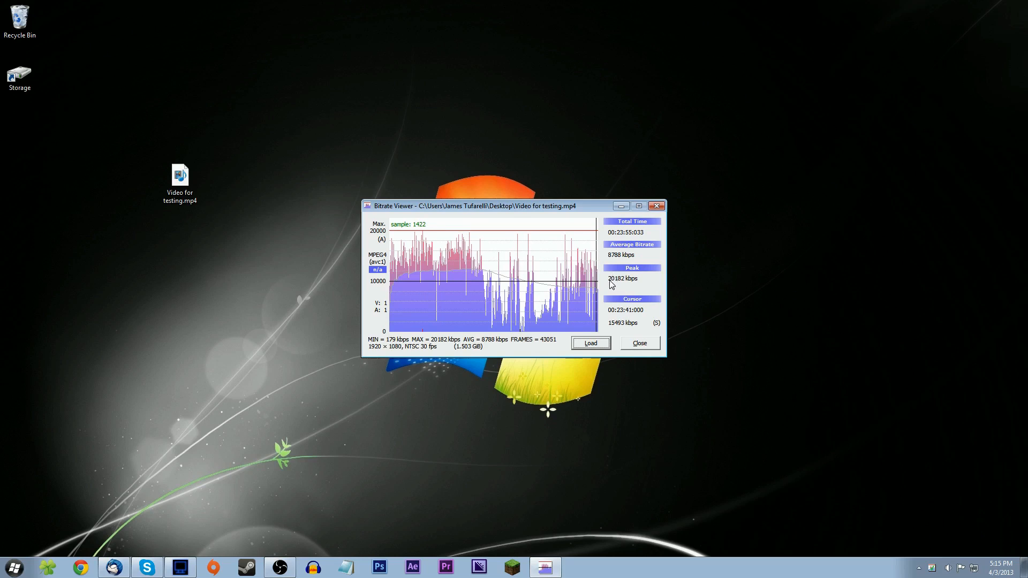
{"action": "mouse_move", "coordinate": [633, 284]}
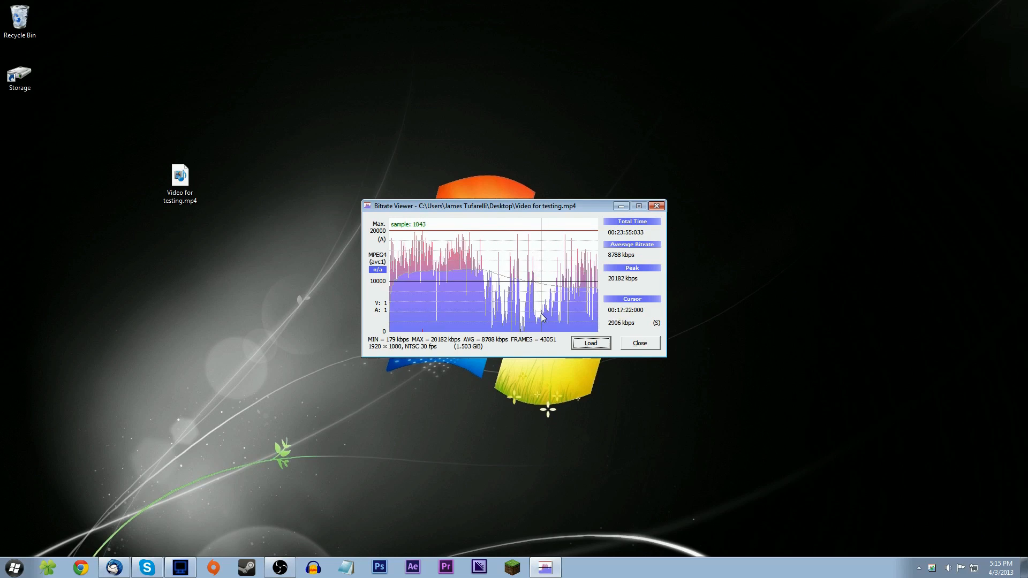
Play Video for testing.mp4 twice, at a dark scene and a detailed one, and compare the footage with its bitrate graph
{"action": "double_click", "coordinate": [182, 180]}
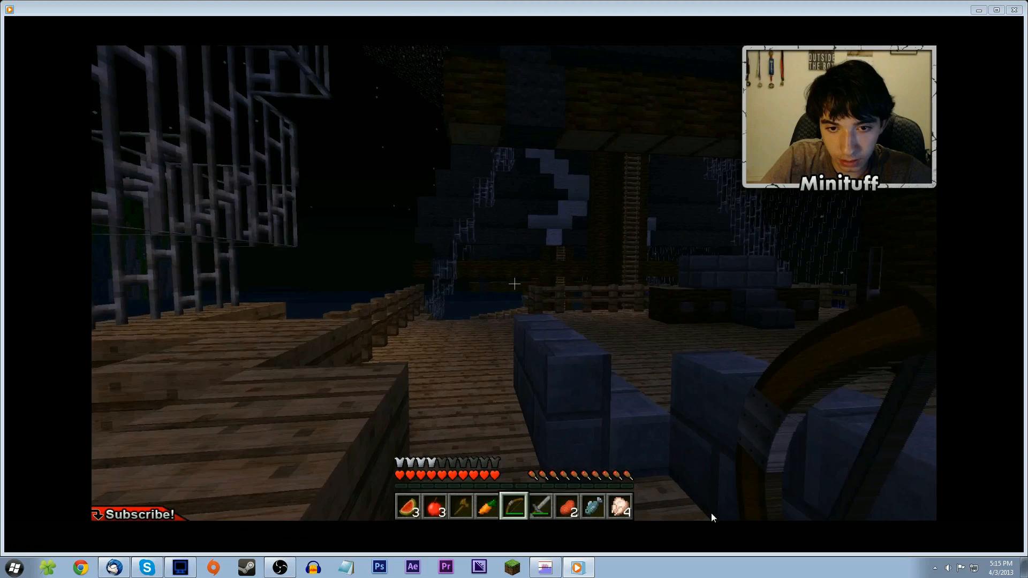
{"action": "left_click", "coordinate": [596, 522]}
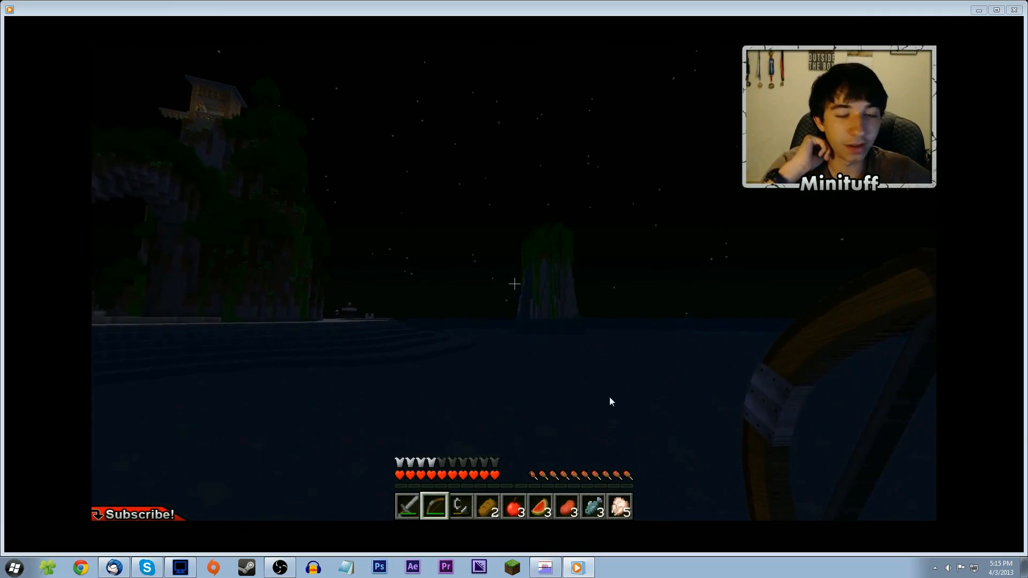
{"action": "left_click", "coordinate": [1014, 10]}
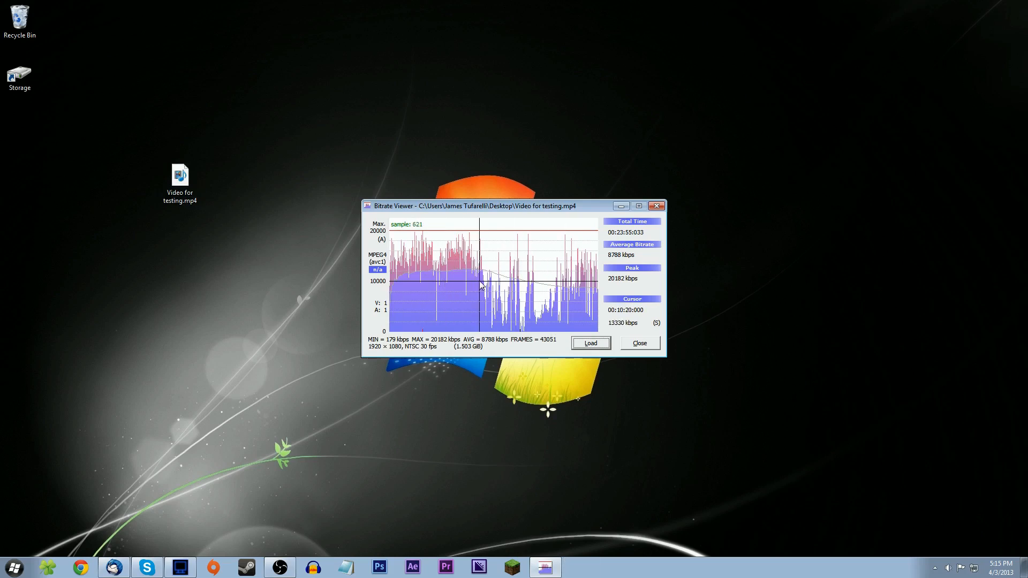
{"action": "double_click", "coordinate": [179, 180]}
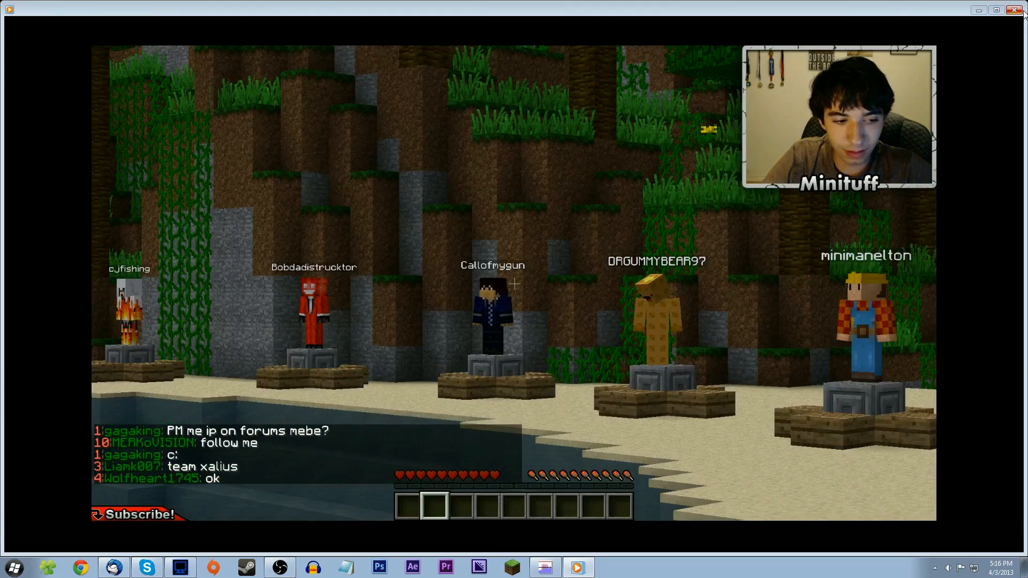
{"action": "left_click", "coordinate": [1014, 10]}
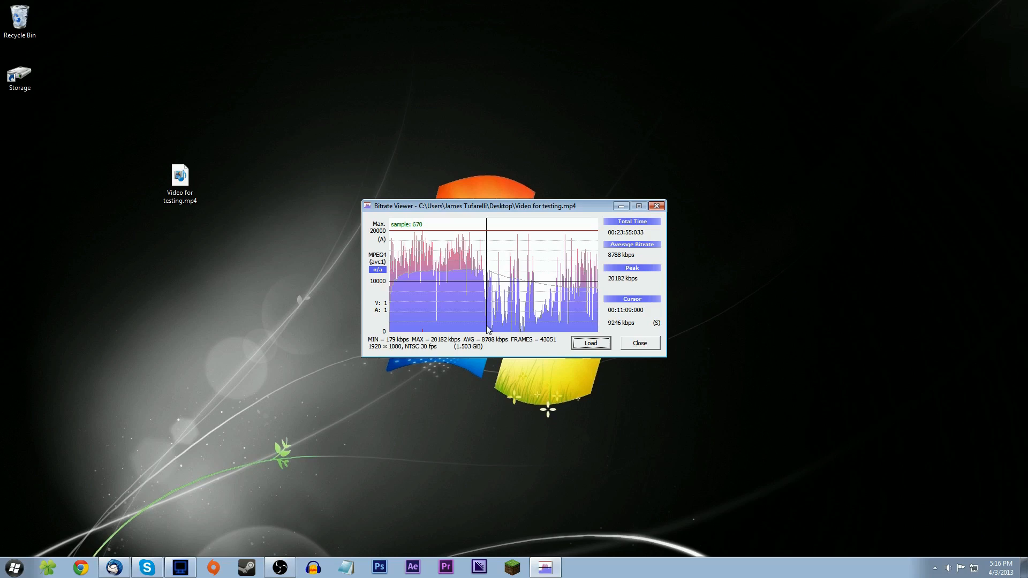
{"action": "left_click_drag", "start_coordinate": [488, 328], "coordinate": [562, 309]}
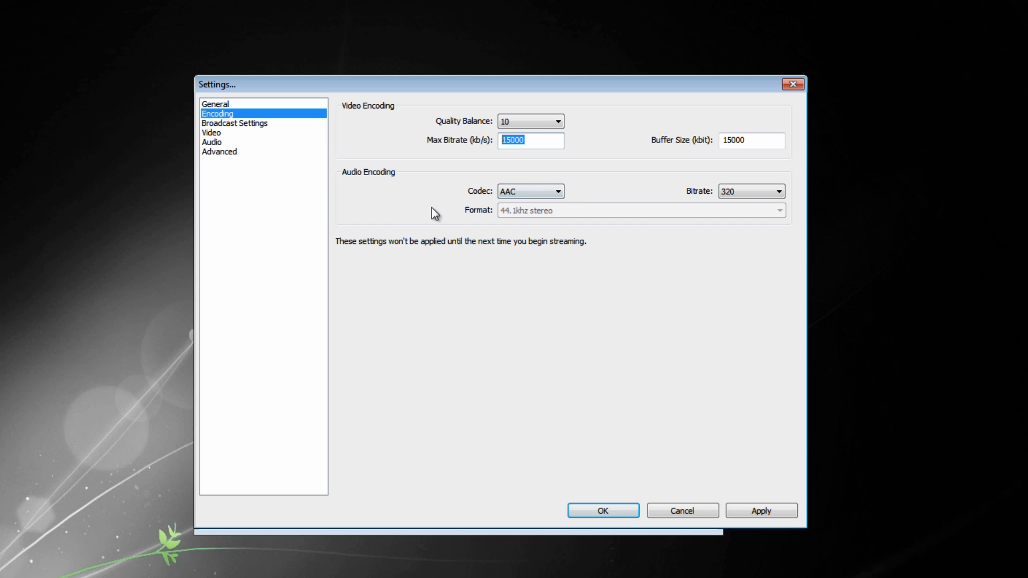
Return to the Open Broadcaster Software encoding settings and examine the choices for audio codec and audio bitrate
{"action": "left_click", "coordinate": [554, 193]}
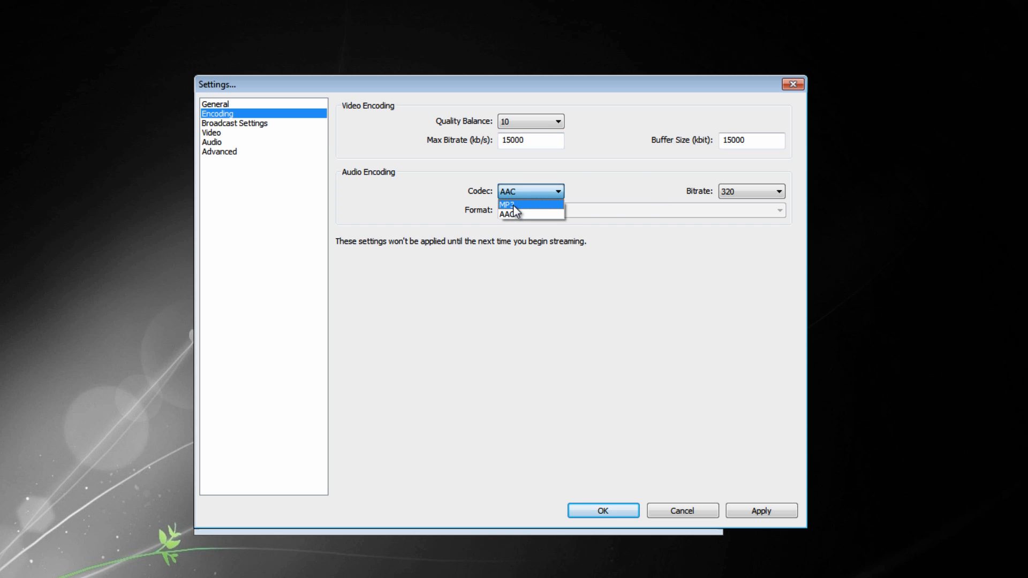
{"action": "left_click", "coordinate": [523, 194]}
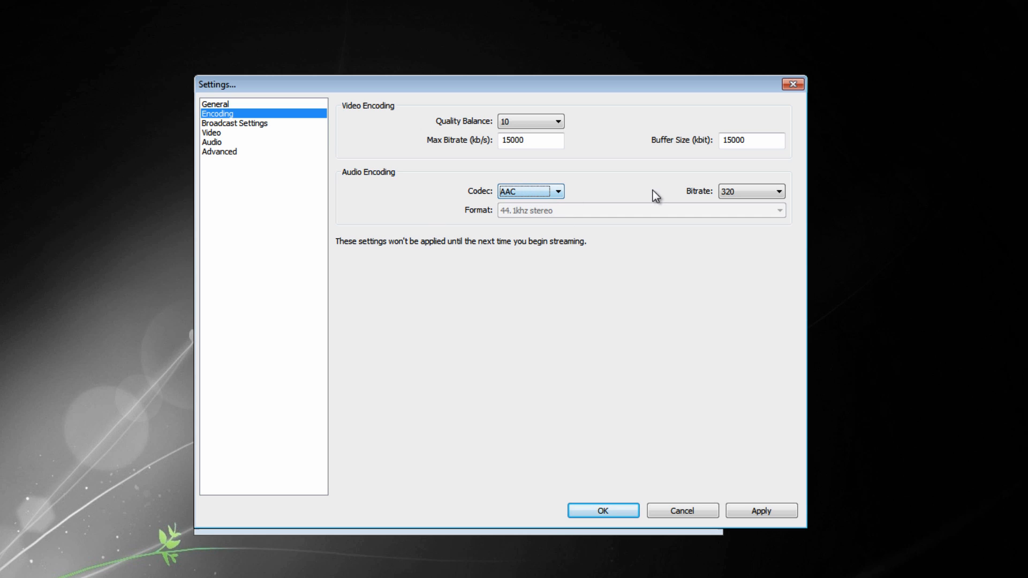
{"action": "left_click", "coordinate": [770, 192]}
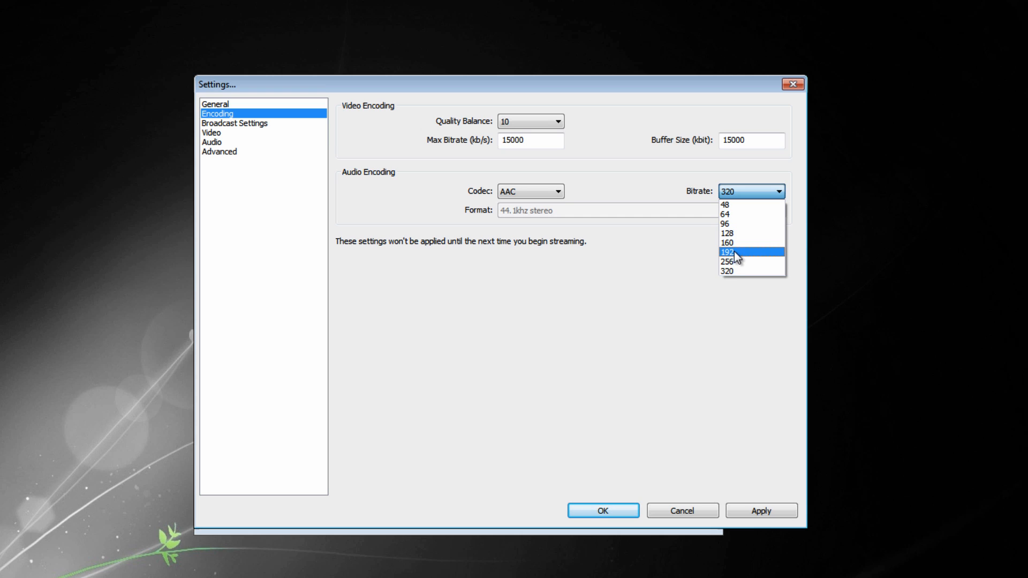
{"action": "left_click", "coordinate": [640, 352]}
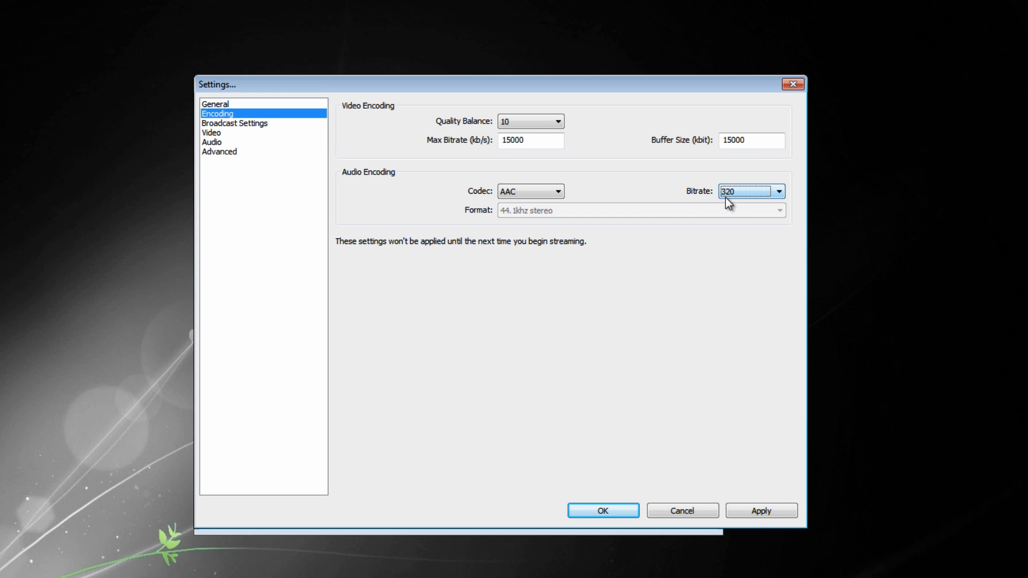
Try an audio bitrate of 48, restore it to 320 and review the bitrate choices
{"action": "mouse_move", "coordinate": [748, 134]}
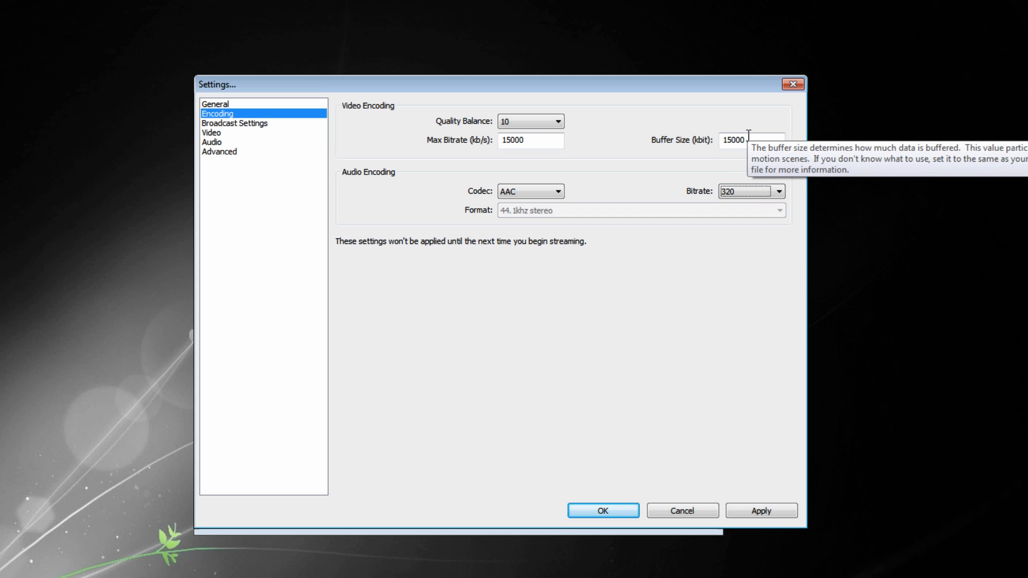
{"action": "left_click", "coordinate": [724, 195]}
{"action": "left_click", "coordinate": [750, 201]}
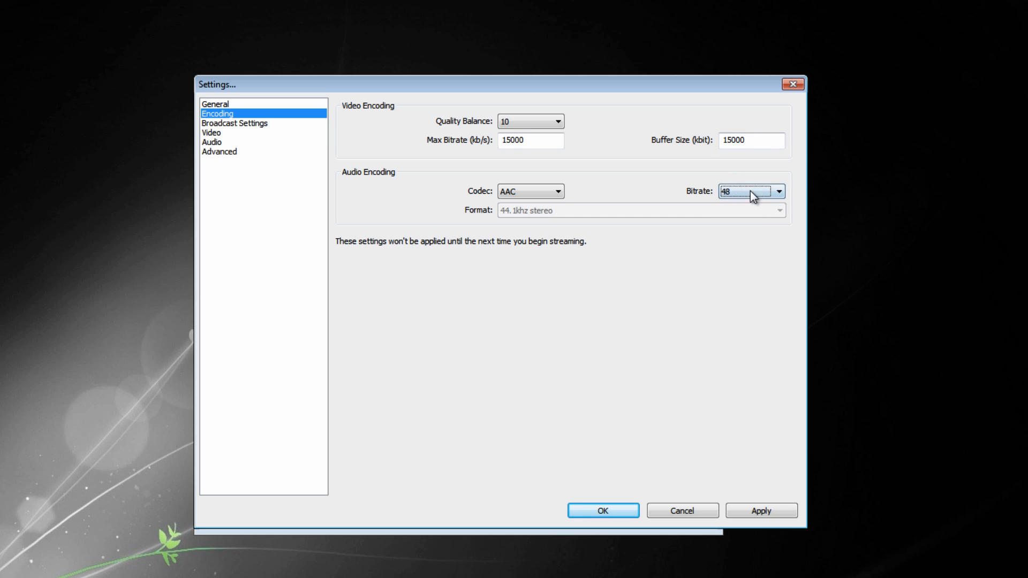
{"action": "left_click", "coordinate": [751, 192]}
{"action": "left_click", "coordinate": [740, 273]}
{"action": "left_click", "coordinate": [751, 191]}
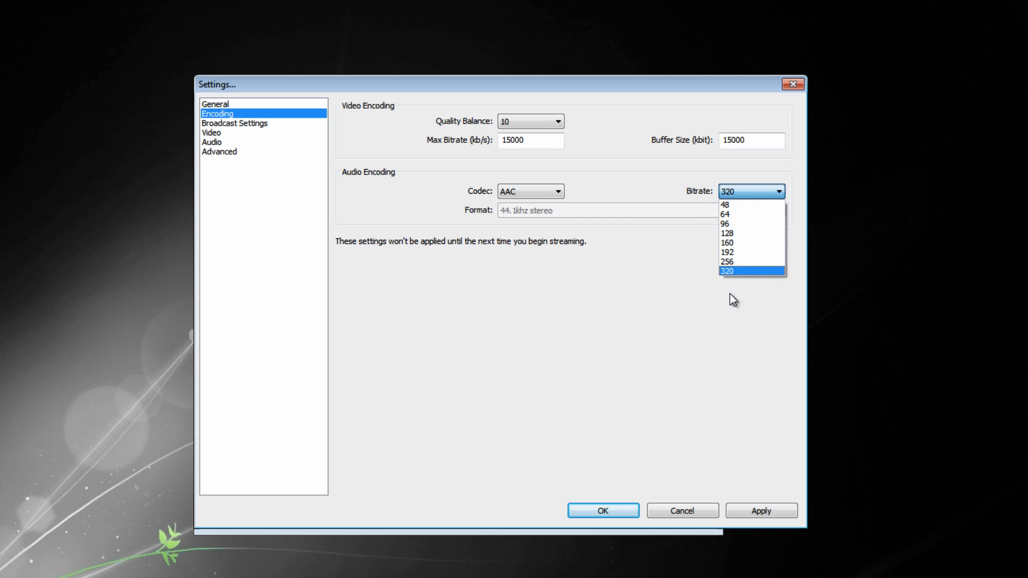
{"action": "left_click", "coordinate": [719, 320]}
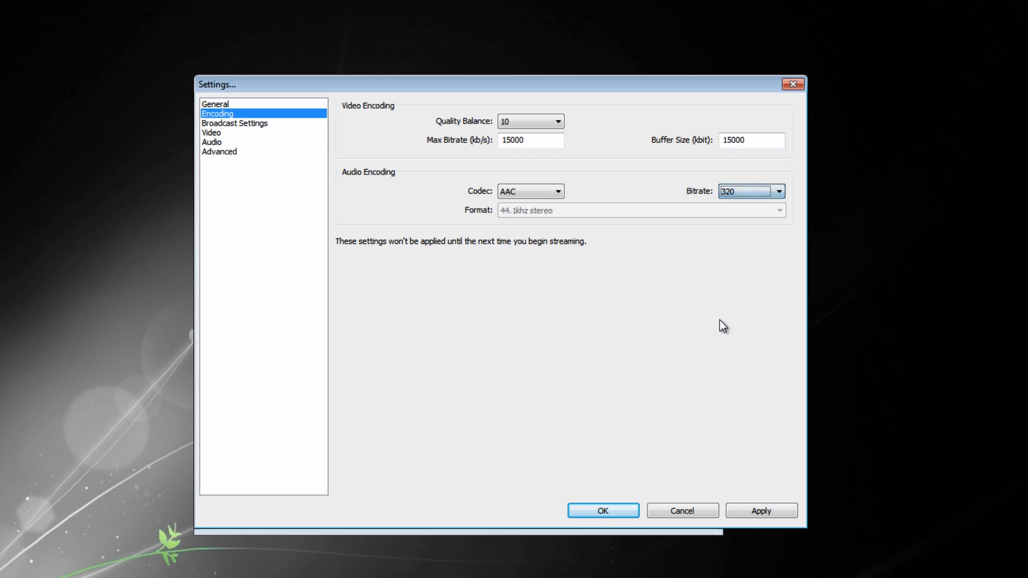
Open the broadcast settings and examine the available output modes
{"action": "left_click", "coordinate": [229, 124]}
{"action": "left_click", "coordinate": [494, 357]}
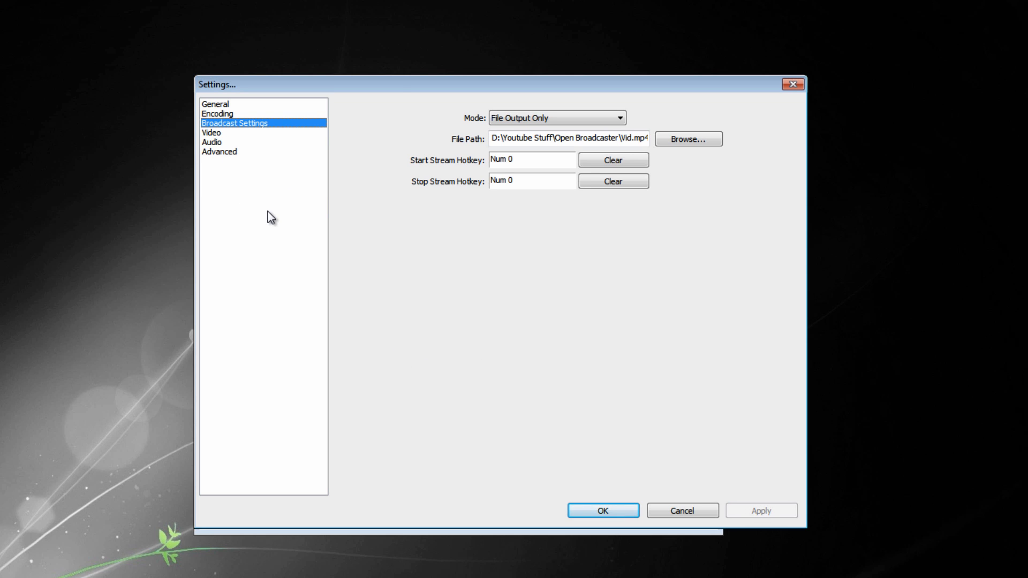
{"action": "left_click", "coordinate": [547, 116]}
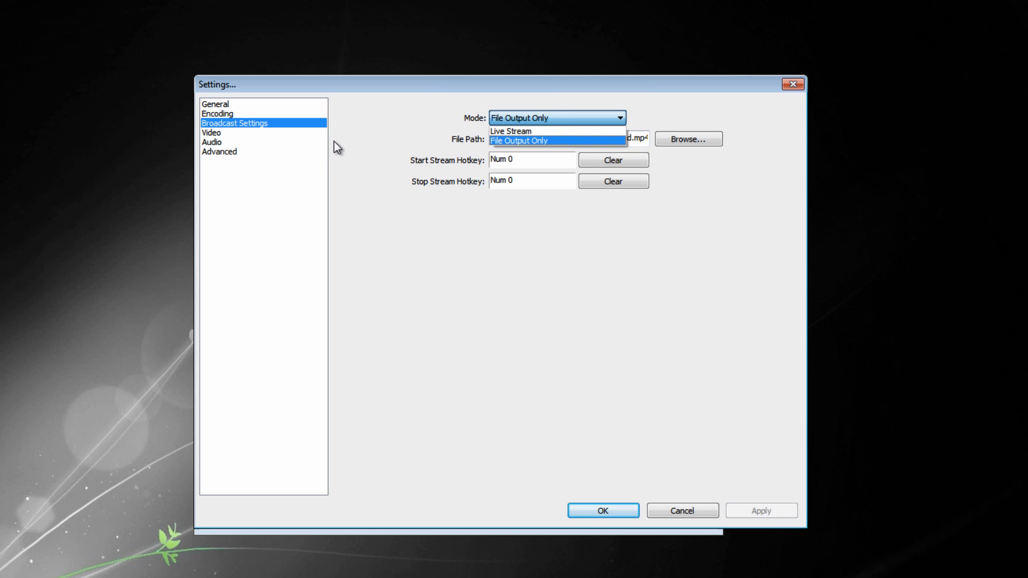
{"action": "left_click", "coordinate": [543, 117]}
{"action": "left_click", "coordinate": [513, 115]}
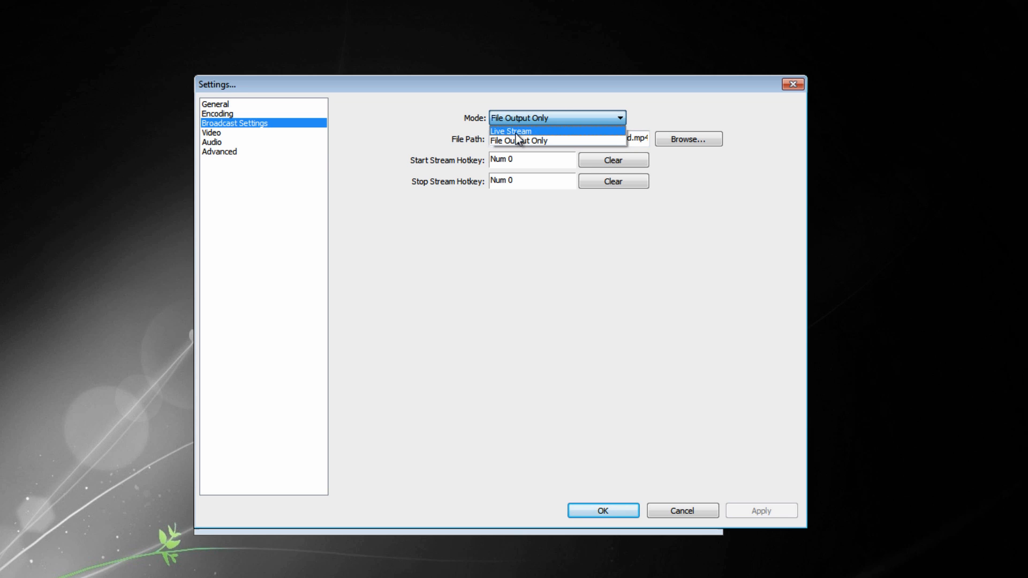
Switch the broadcast mode to Live Stream with Twitch / Justin.tv as the streaming service
{"action": "left_click", "coordinate": [515, 131]}
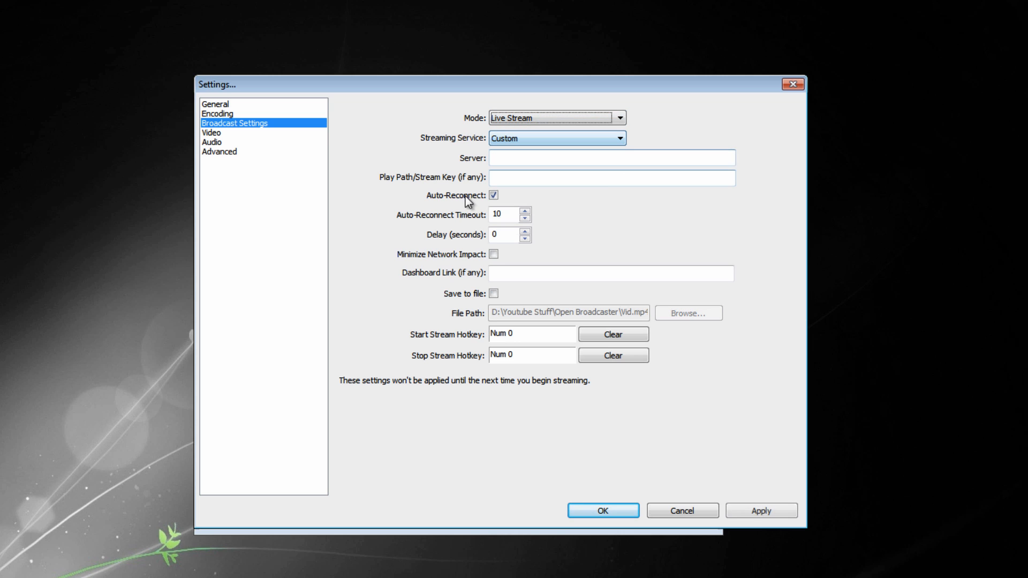
{"action": "left_click", "coordinate": [526, 141]}
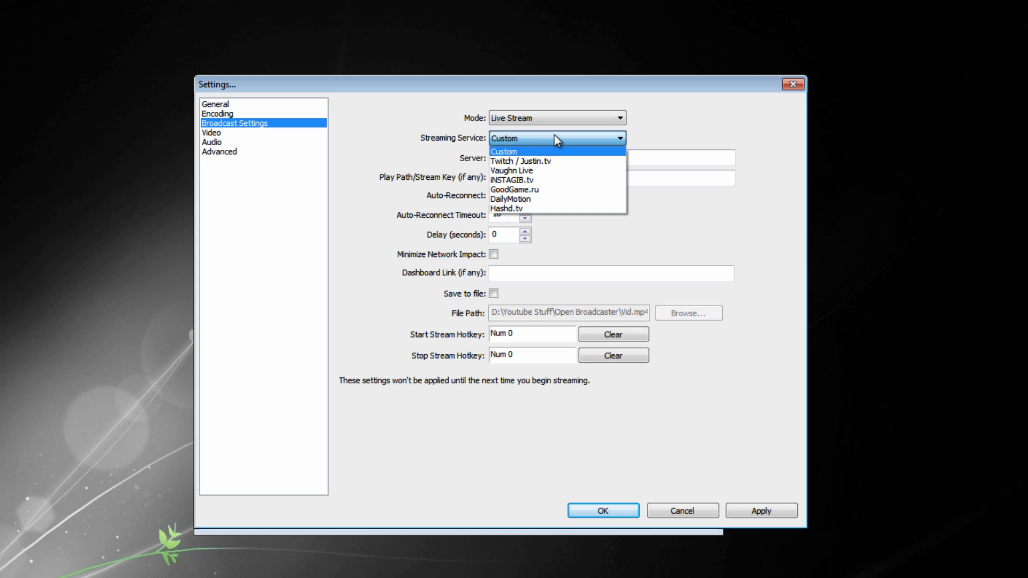
{"action": "left_click", "coordinate": [530, 161]}
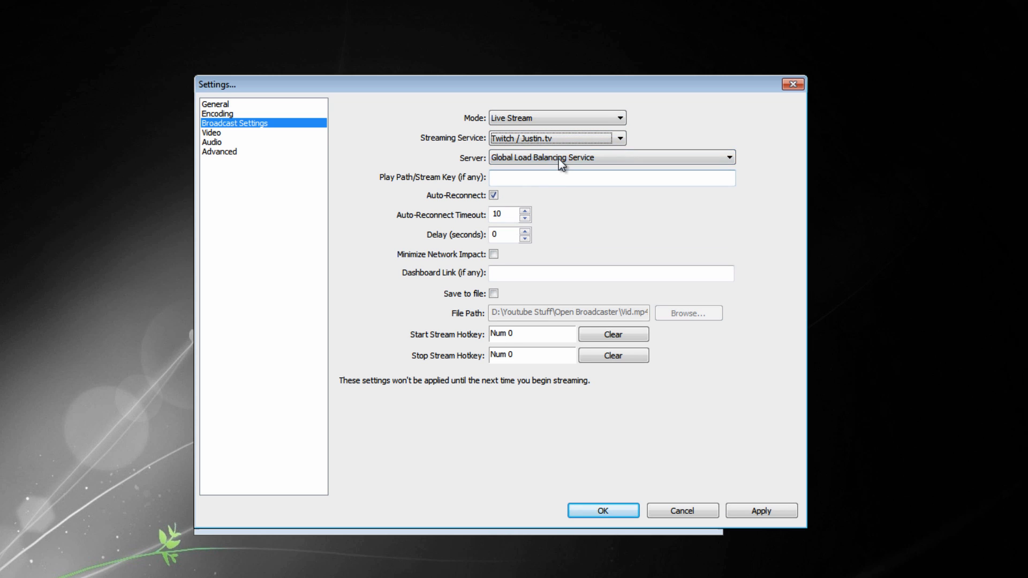
Review the streaming servers for Twitch / Justin.tv and keep Global Load Balancing Service selected
{"action": "left_click", "coordinate": [558, 158]}
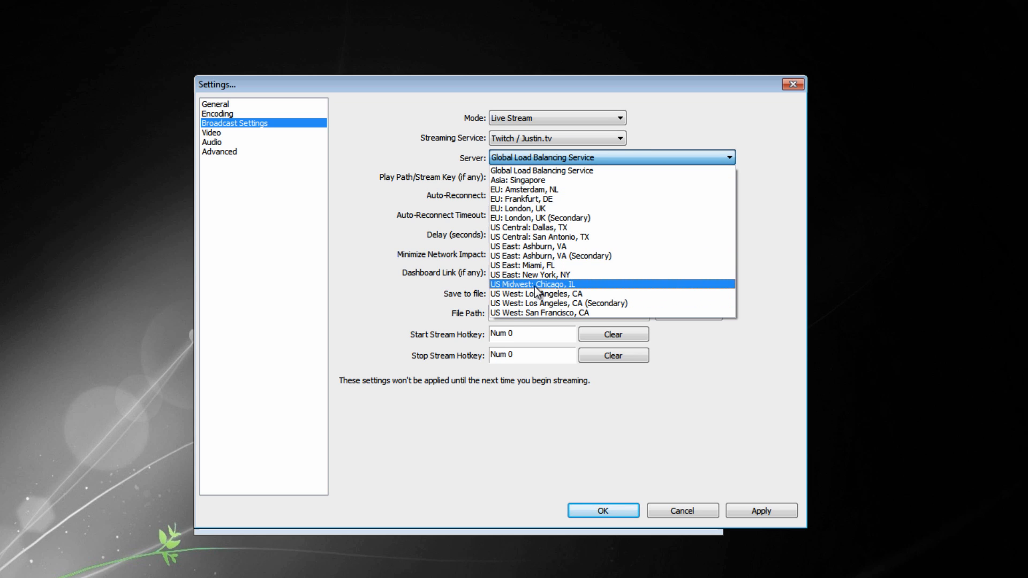
{"action": "left_click", "coordinate": [547, 161]}
{"action": "left_click", "coordinate": [541, 163]}
{"action": "left_click", "coordinate": [532, 170]}
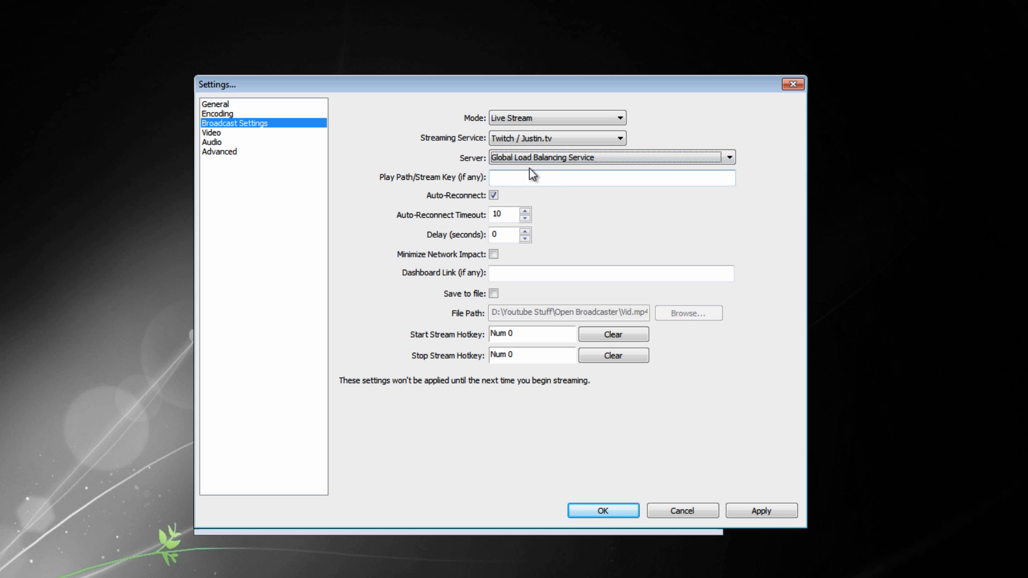
{"action": "left_click", "coordinate": [512, 155]}
{"action": "left_click", "coordinate": [397, 243]}
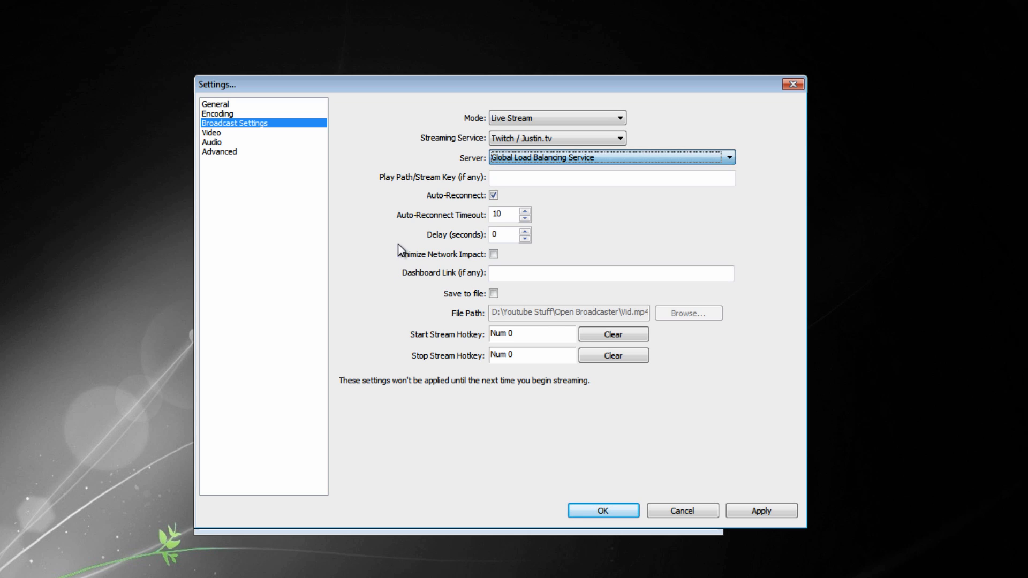
Turn off Auto-Reconnect for the live stream and move on to the delay value
{"action": "left_click", "coordinate": [598, 182]}
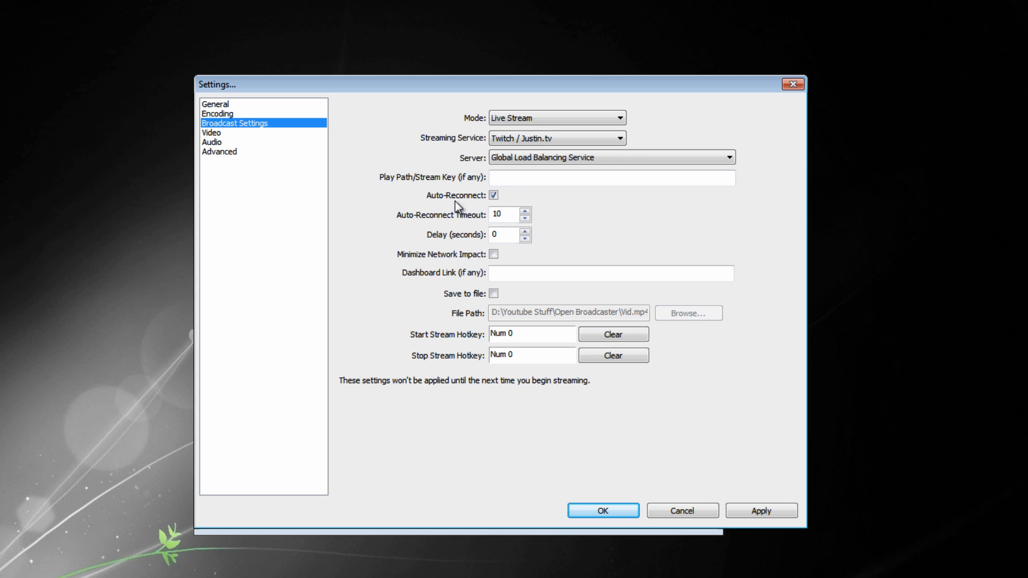
{"action": "left_click", "coordinate": [492, 197]}
{"action": "key", "text": "Tab"}
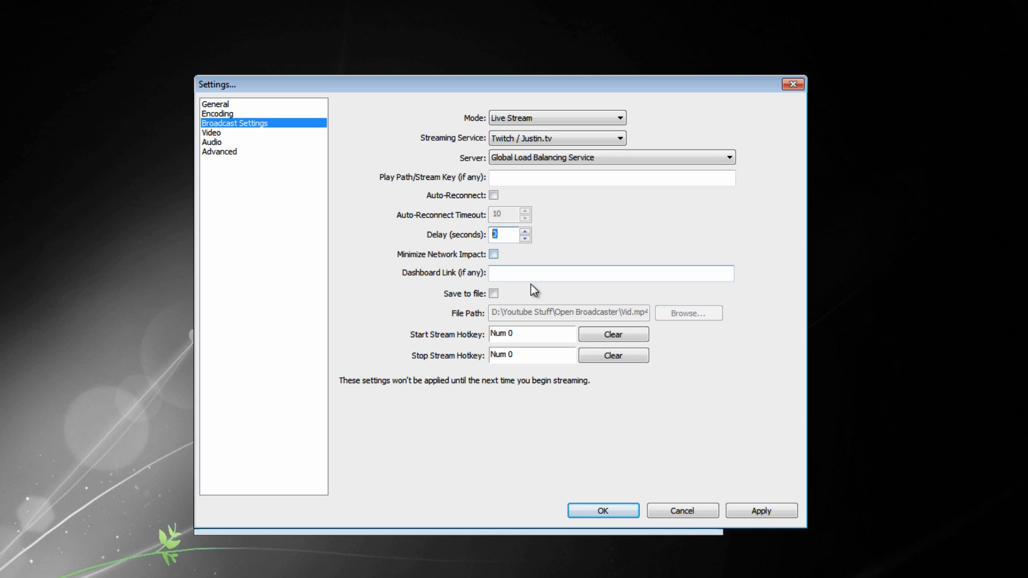
Check the paste option for the Dashboard Link, leave it empty, and try Save to file on and off again
{"action": "left_click", "coordinate": [642, 272]}
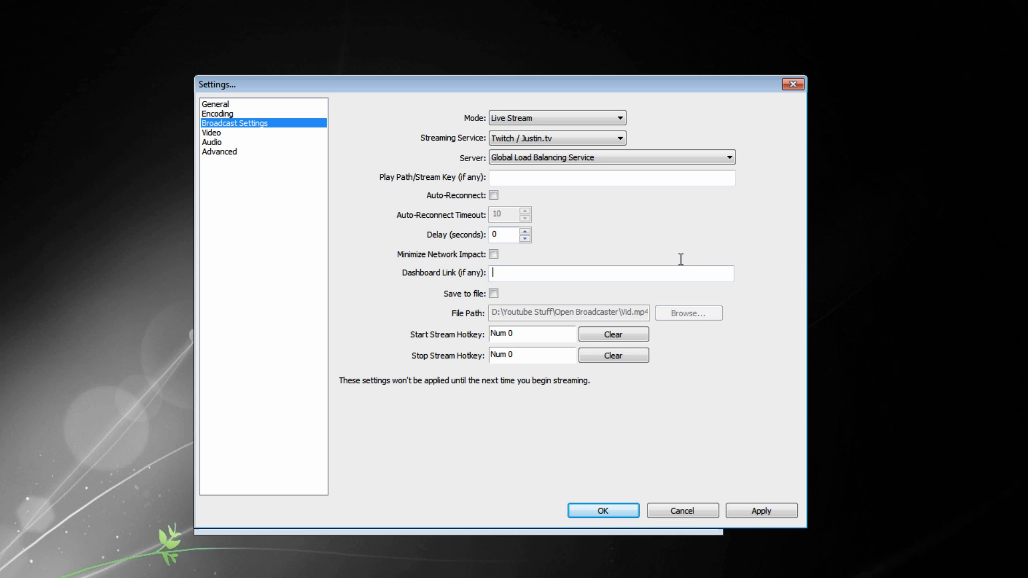
{"action": "right_click", "coordinate": [515, 272]}
{"action": "left_click", "coordinate": [506, 275]}
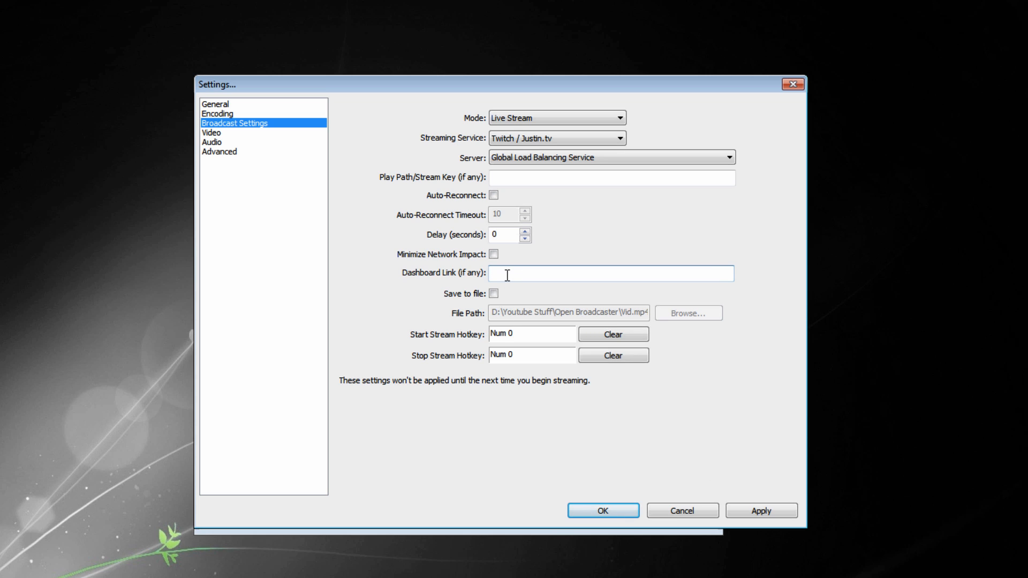
{"action": "right_click", "coordinate": [506, 275]}
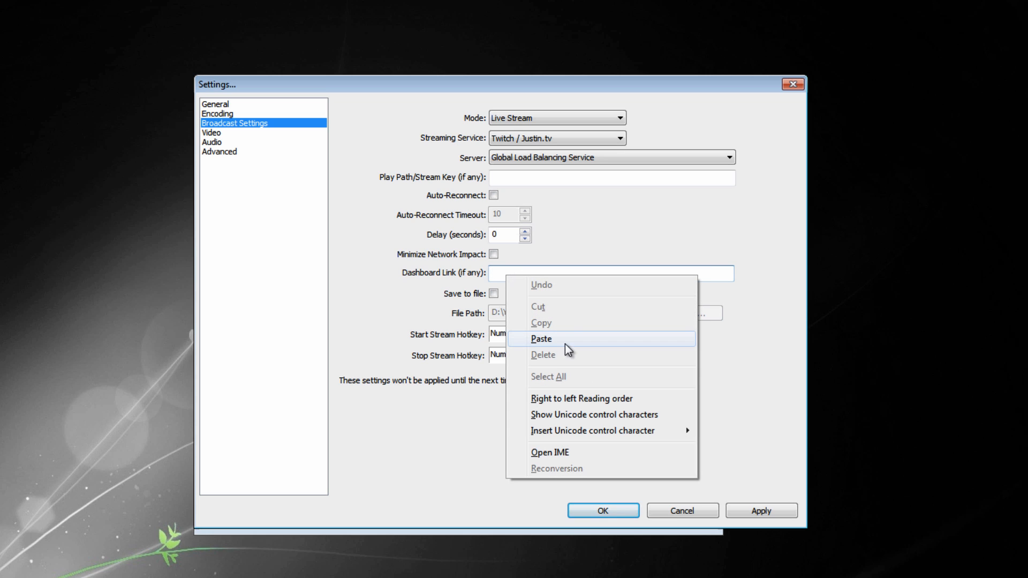
{"action": "left_click", "coordinate": [483, 272]}
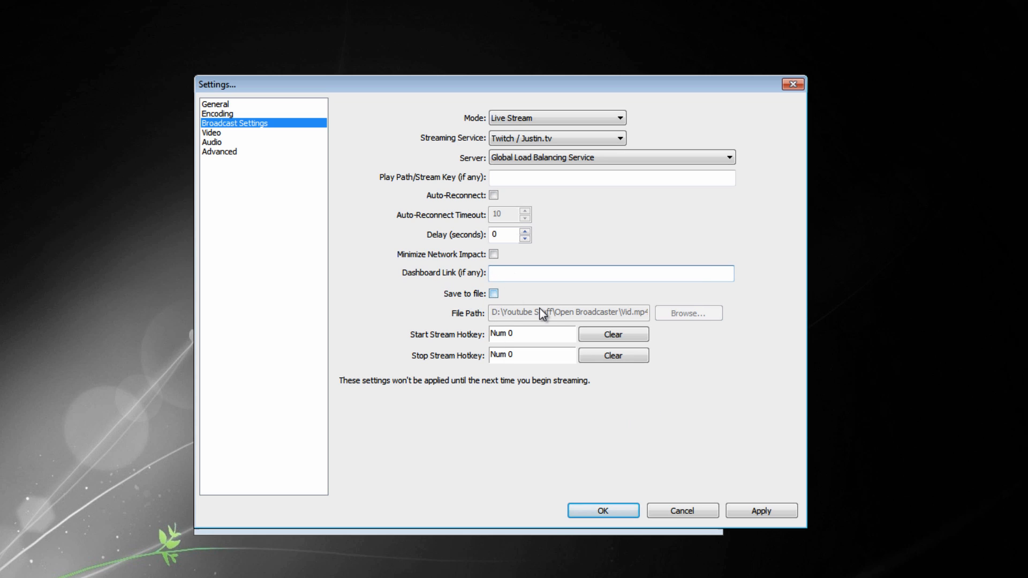
{"action": "left_click", "coordinate": [493, 294]}
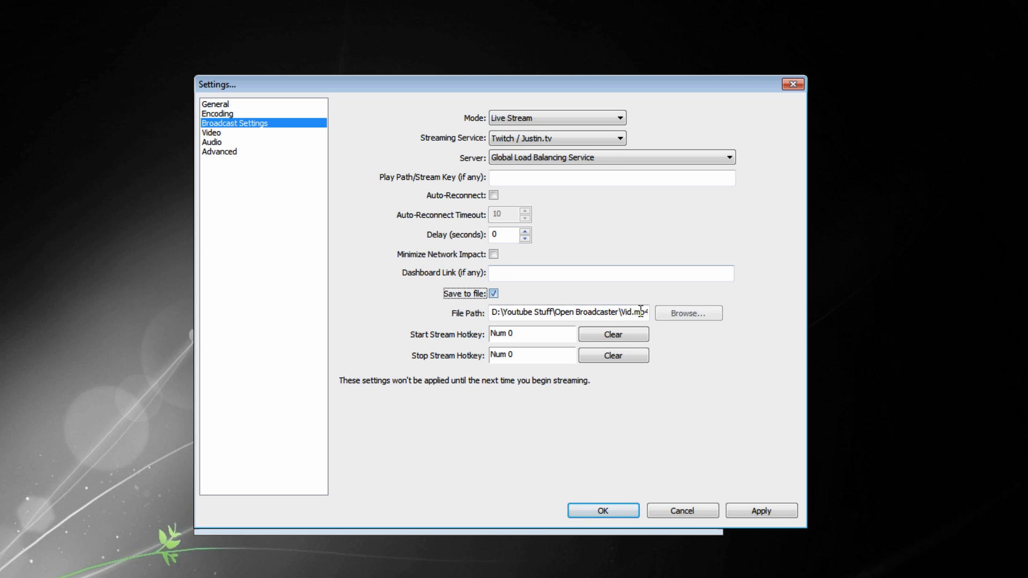
{"action": "left_click", "coordinate": [491, 294]}
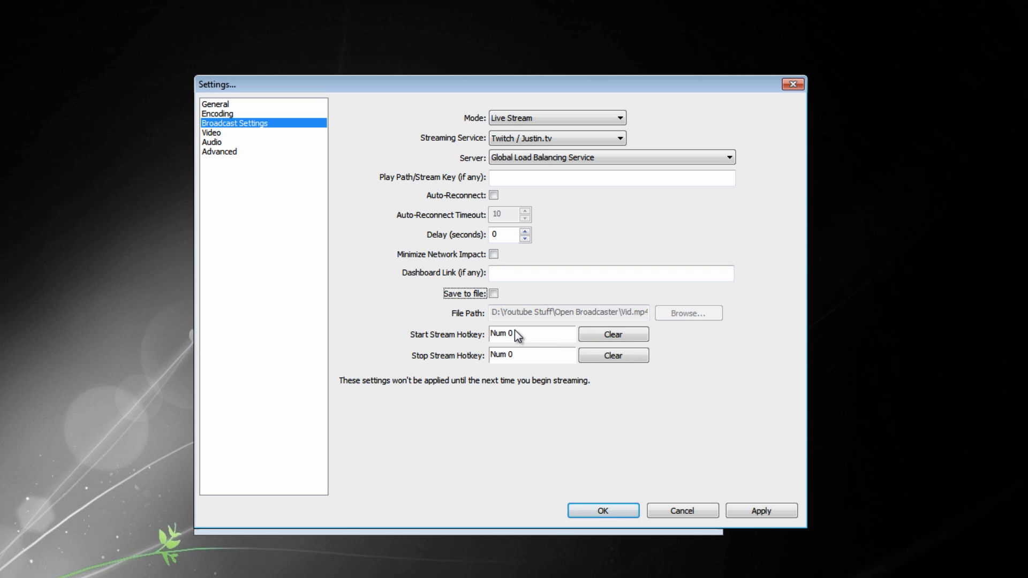
Set the broadcast mode back to File Output Only
{"action": "left_click", "coordinate": [541, 117]}
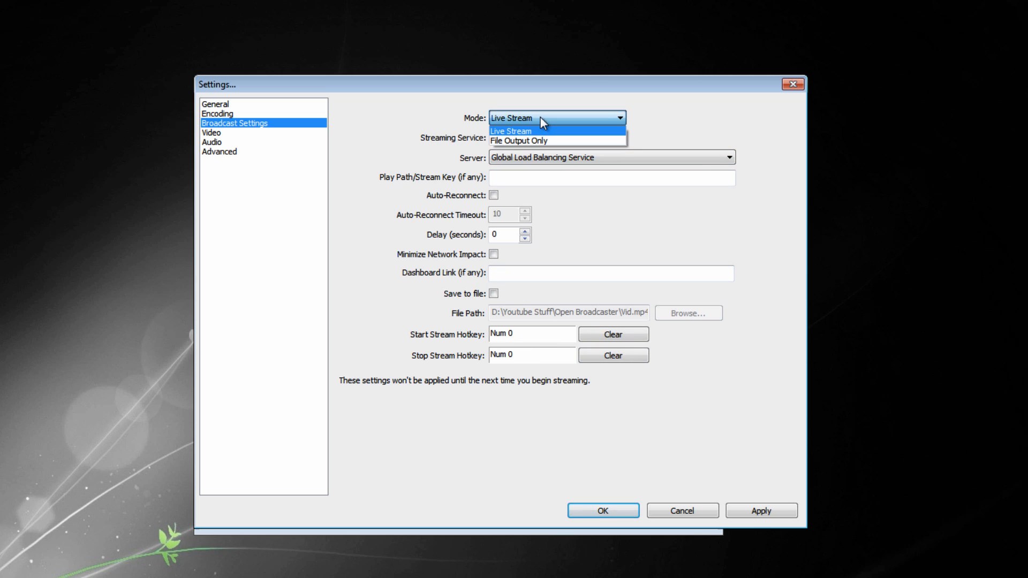
{"action": "left_click", "coordinate": [541, 117]}
{"action": "left_click", "coordinate": [536, 120]}
{"action": "left_click", "coordinate": [520, 129]}
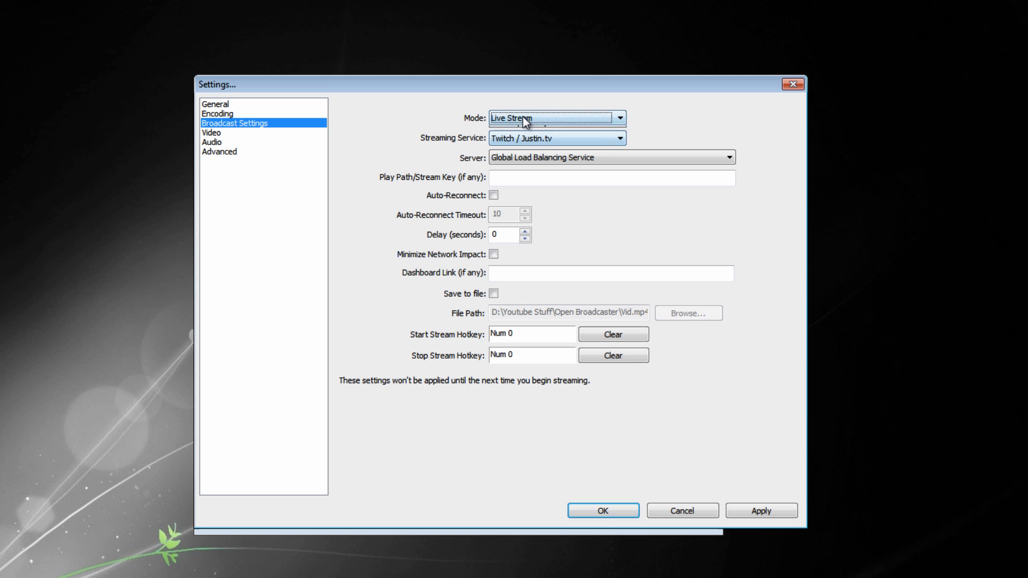
{"action": "left_click", "coordinate": [522, 117]}
{"action": "left_click", "coordinate": [500, 142]}
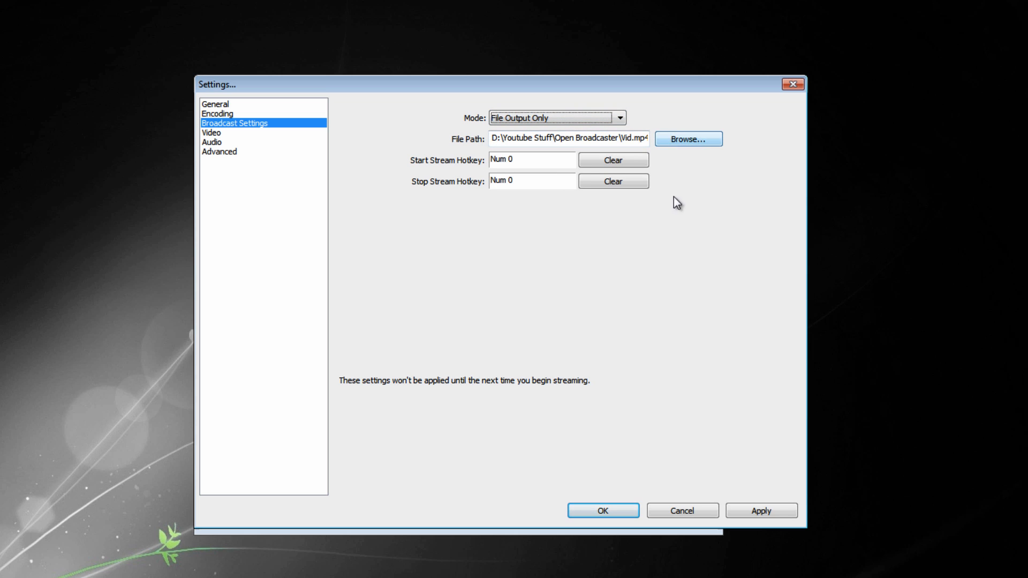
Browse for the recording's file path and choose the Desktop as the save location
{"action": "left_click", "coordinate": [688, 138]}
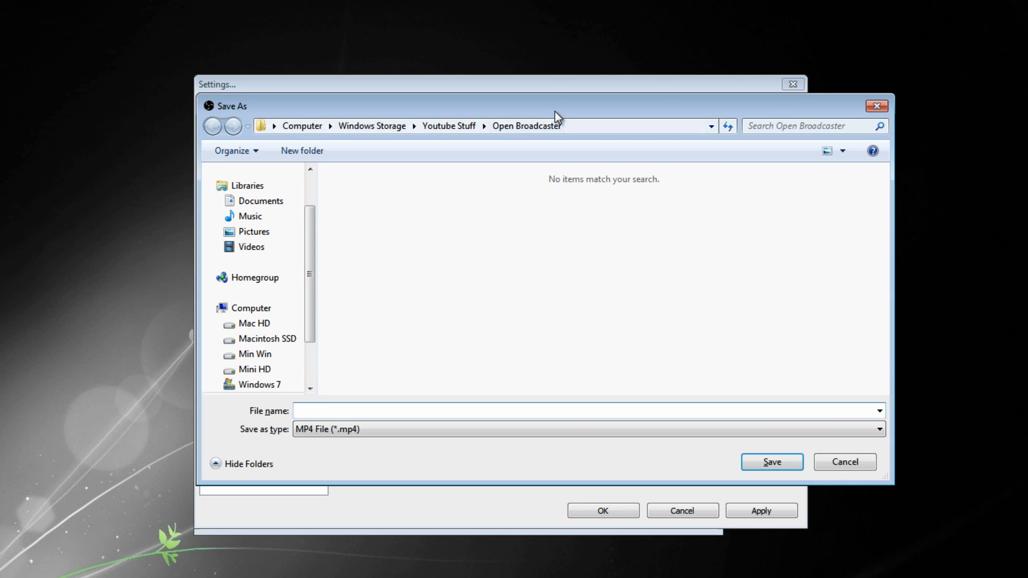
{"action": "left_click_drag", "start_coordinate": [555, 107], "coordinate": [585, 365]}
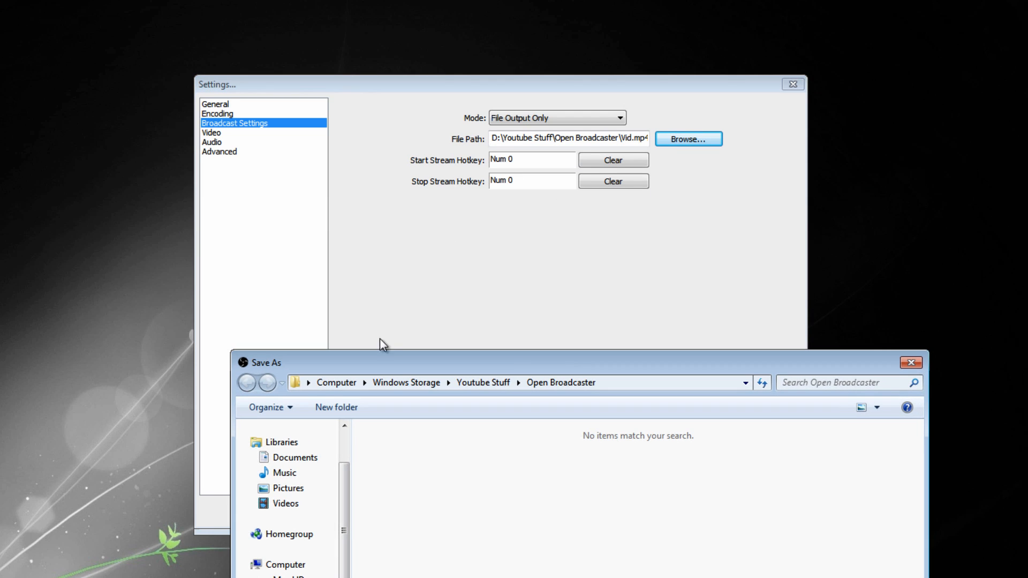
{"action": "left_click_drag", "start_coordinate": [387, 358], "coordinate": [450, 217]}
{"action": "left_click_drag", "start_coordinate": [410, 354], "coordinate": [410, 321]}
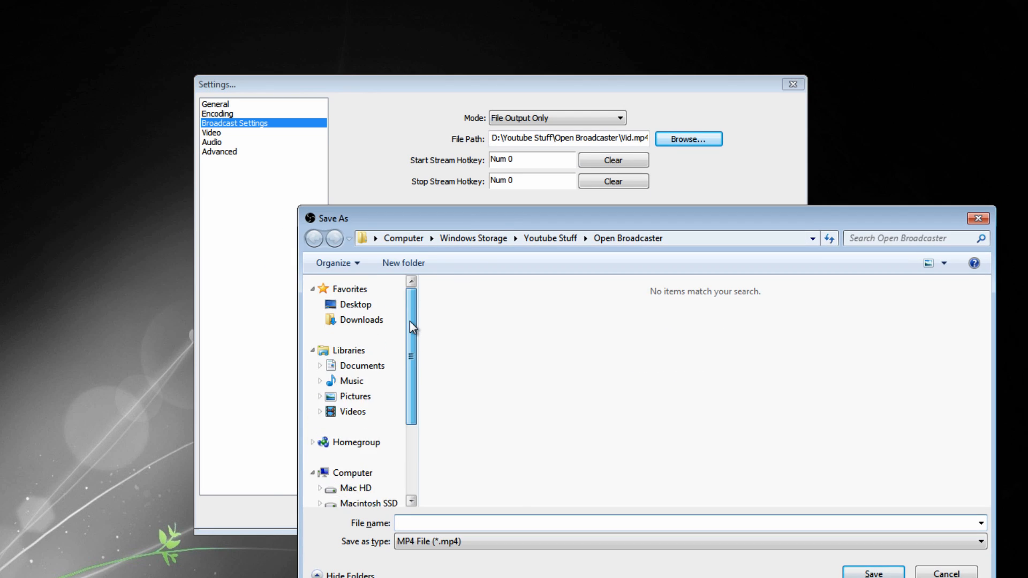
{"action": "left_click", "coordinate": [389, 303]}
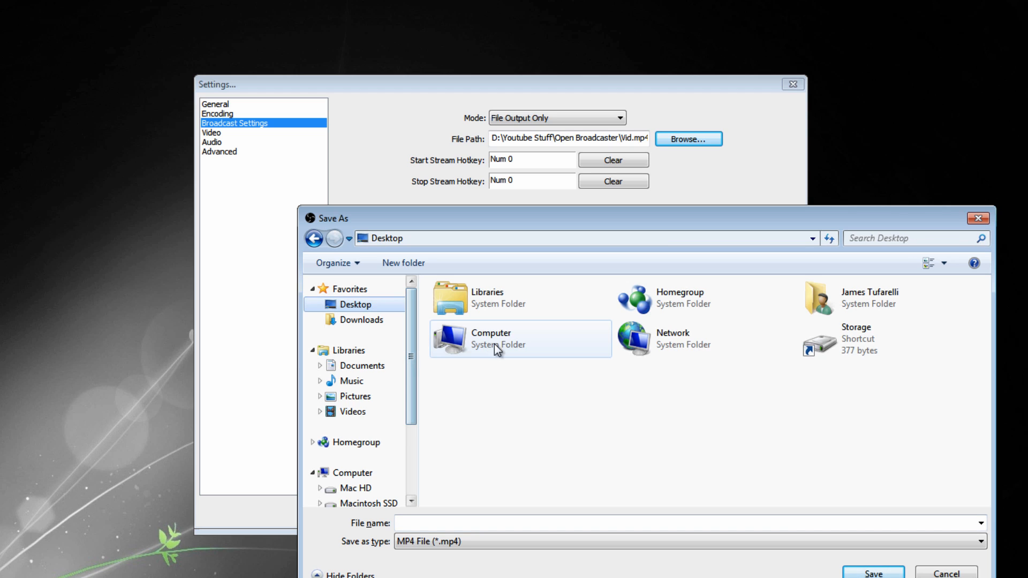
Save the output path as an MP4 file called Name, and leave the file browser without further changes
{"action": "left_click", "coordinate": [429, 521]}
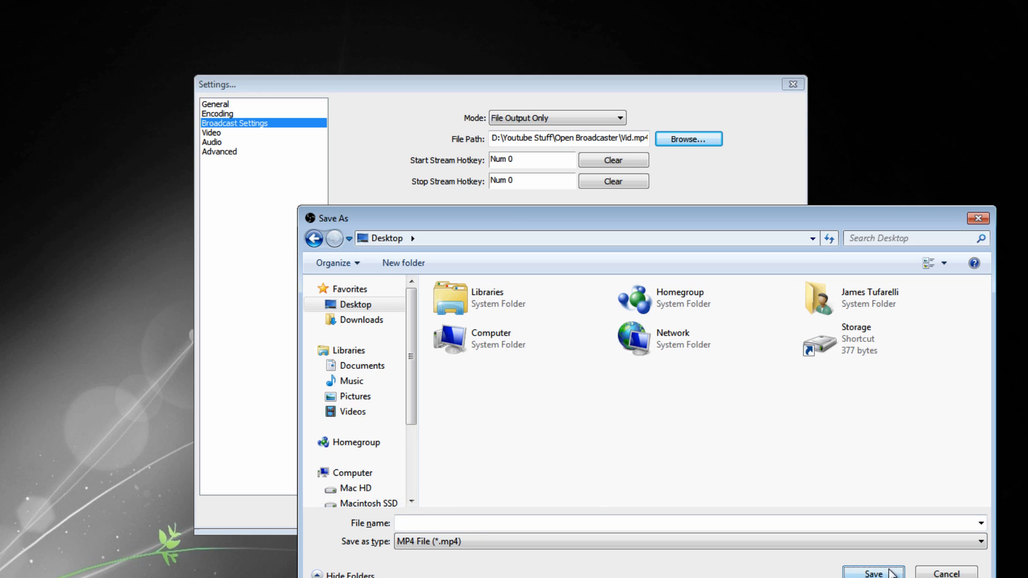
{"action": "left_click", "coordinate": [464, 523]}
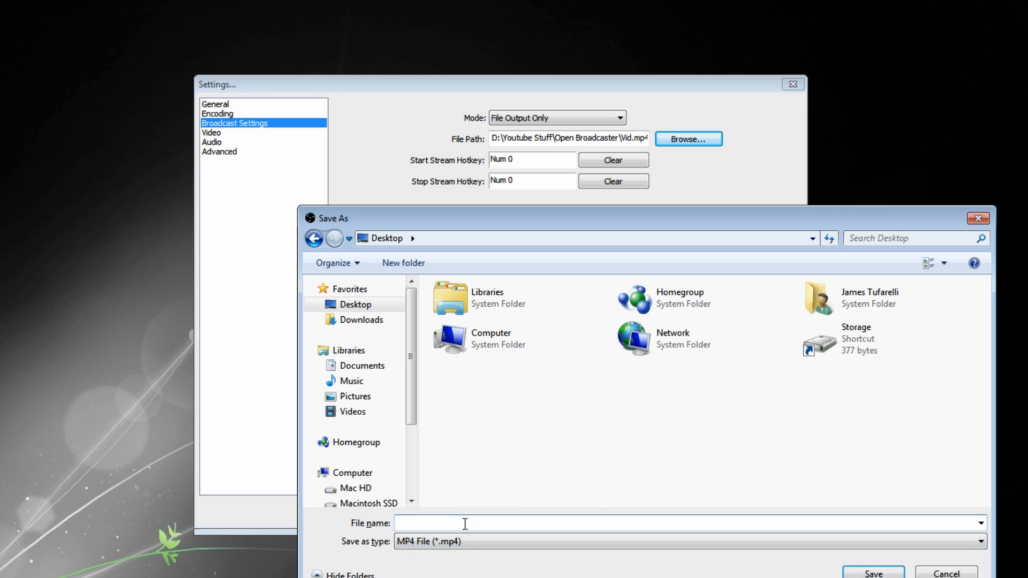
{"action": "type", "text": "Naem"}
{"action": "key", "text": "BackSpace"}
{"action": "key", "text": "BackSpace"}
{"action": "type", "text": "me"}
{"action": "key", "text": "Return"}
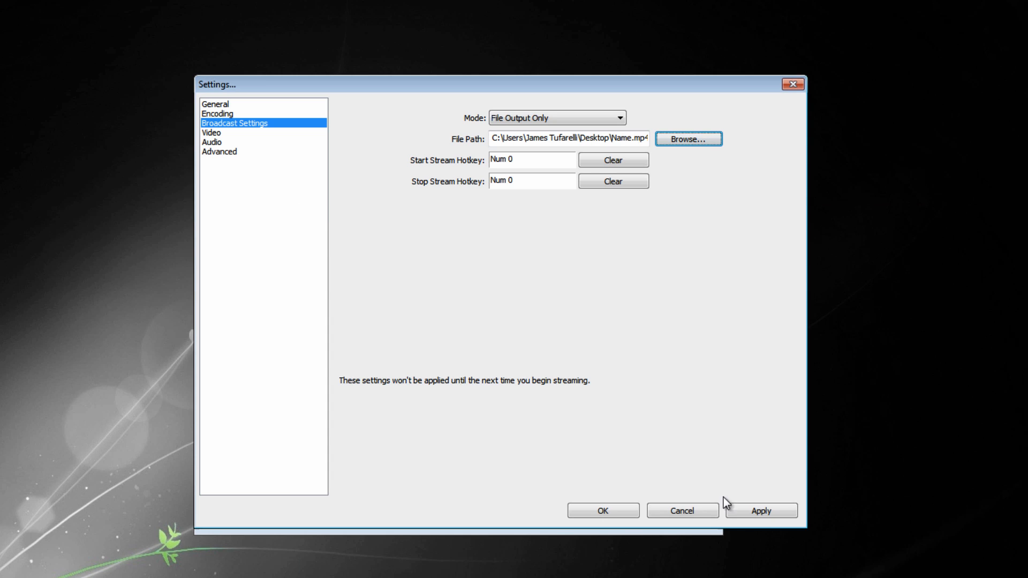
{"action": "left_click", "coordinate": [672, 139]}
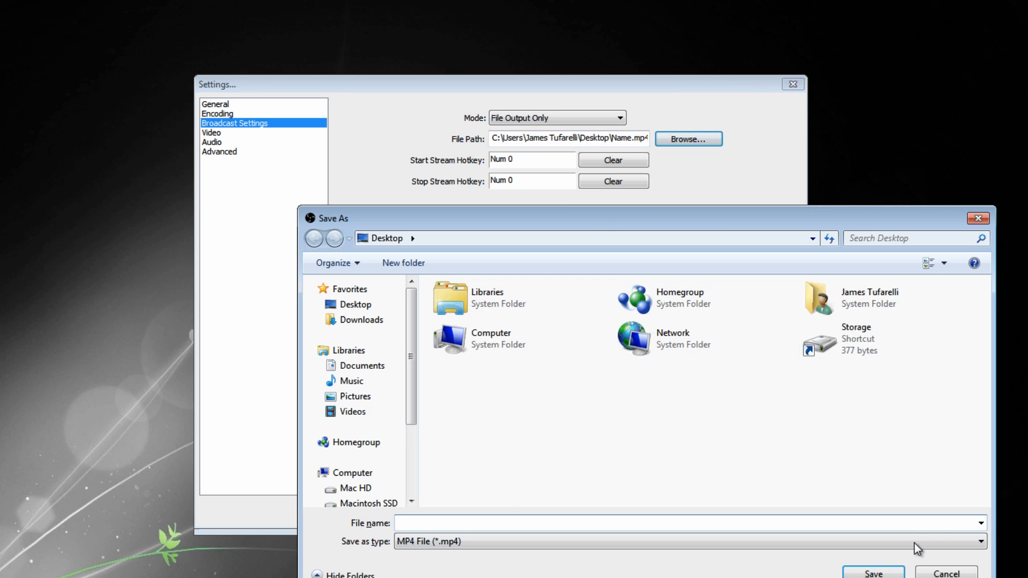
{"action": "left_click", "coordinate": [934, 574]}
Open the video settings and review the resolution downscale choices, keeping None (1920x1080)
{"action": "left_click", "coordinate": [213, 133]}
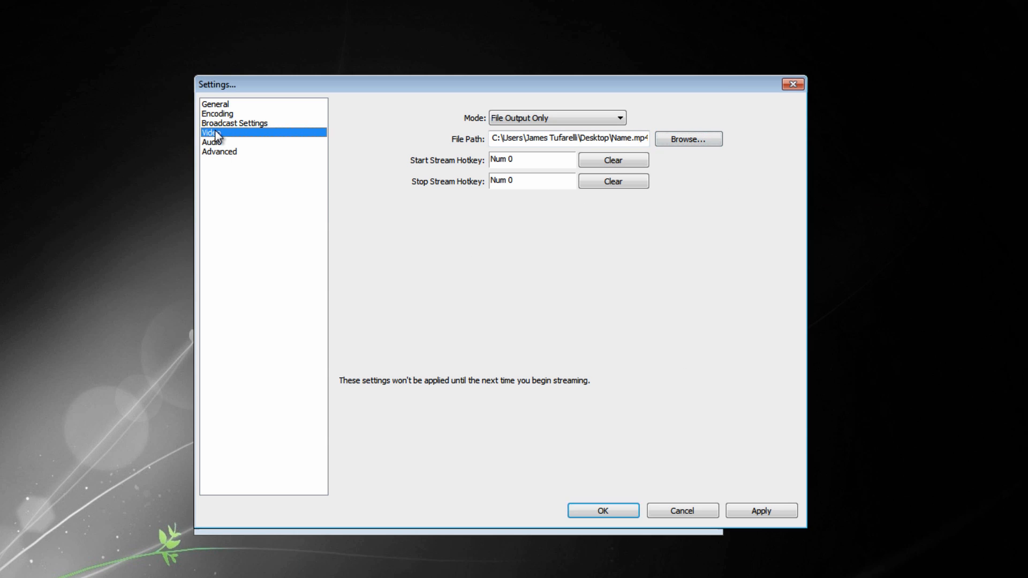
{"action": "left_click", "coordinate": [492, 353]}
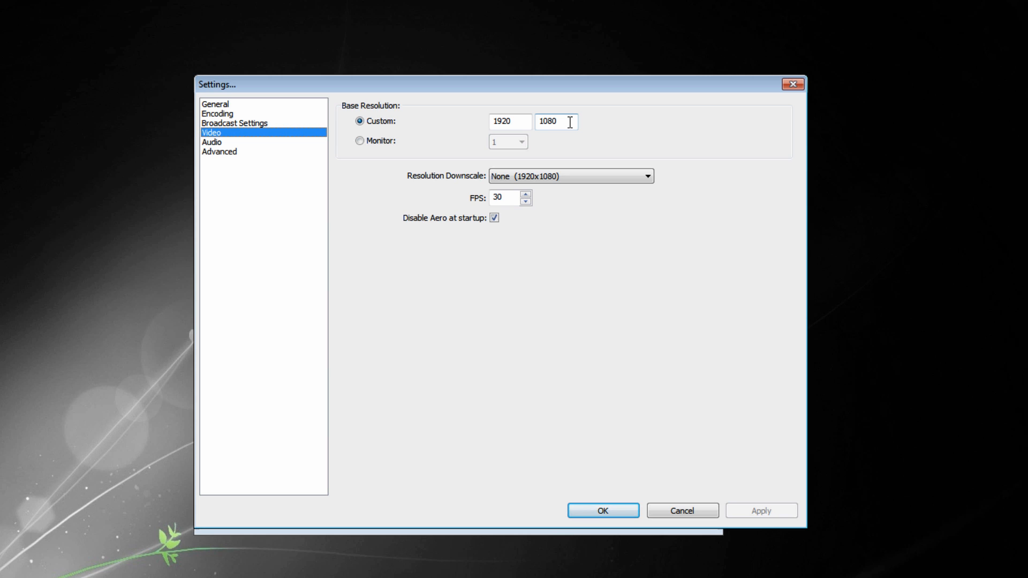
{"action": "left_click", "coordinate": [540, 177]}
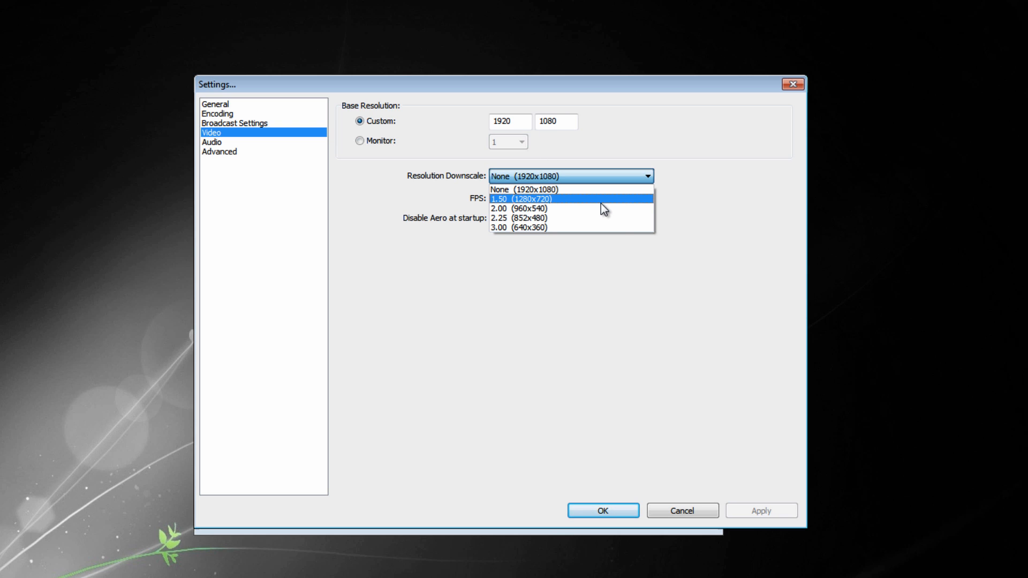
{"action": "left_click", "coordinate": [632, 287]}
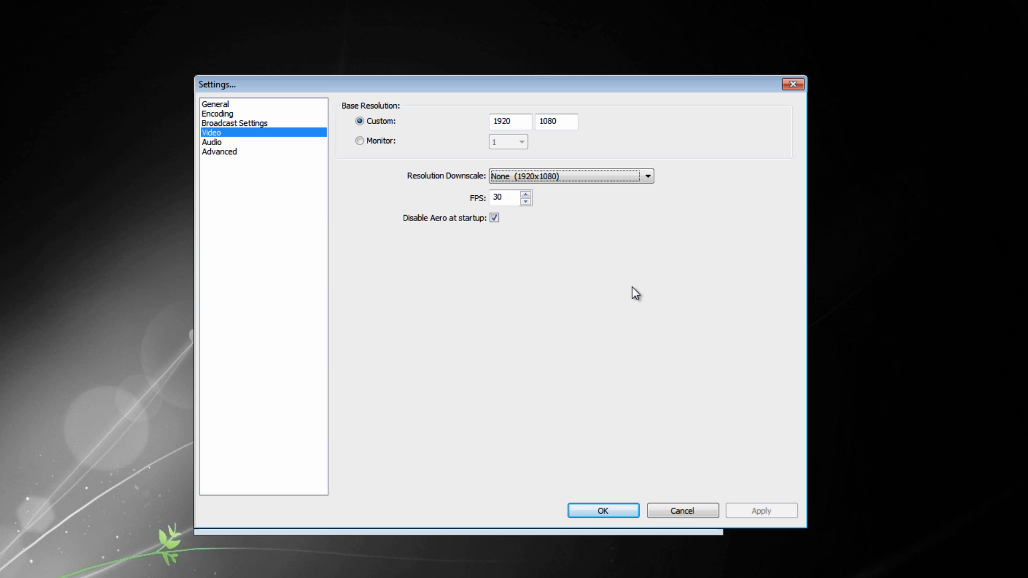
Go over the custom base width and height, and switch the base resolution to Monitor
{"action": "double_click", "coordinate": [501, 122]}
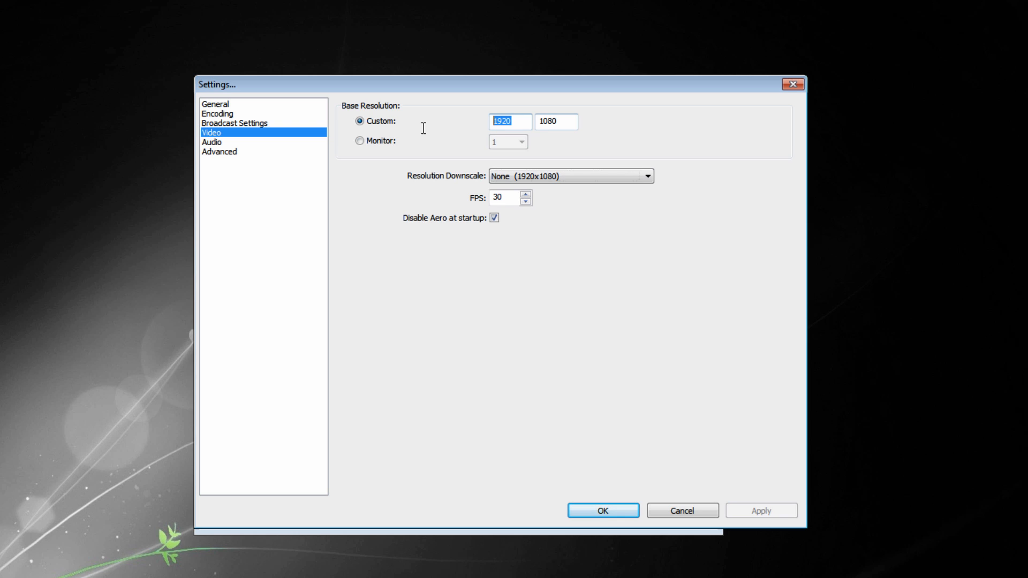
{"action": "key", "text": "Tab"}
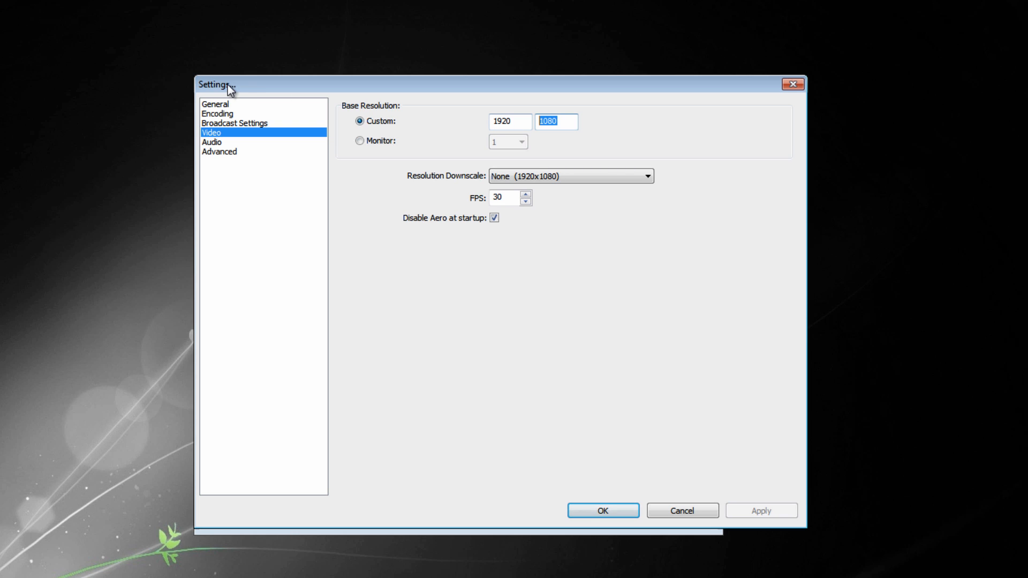
{"action": "double_click", "coordinate": [522, 122]}
{"action": "left_click", "coordinate": [388, 142]}
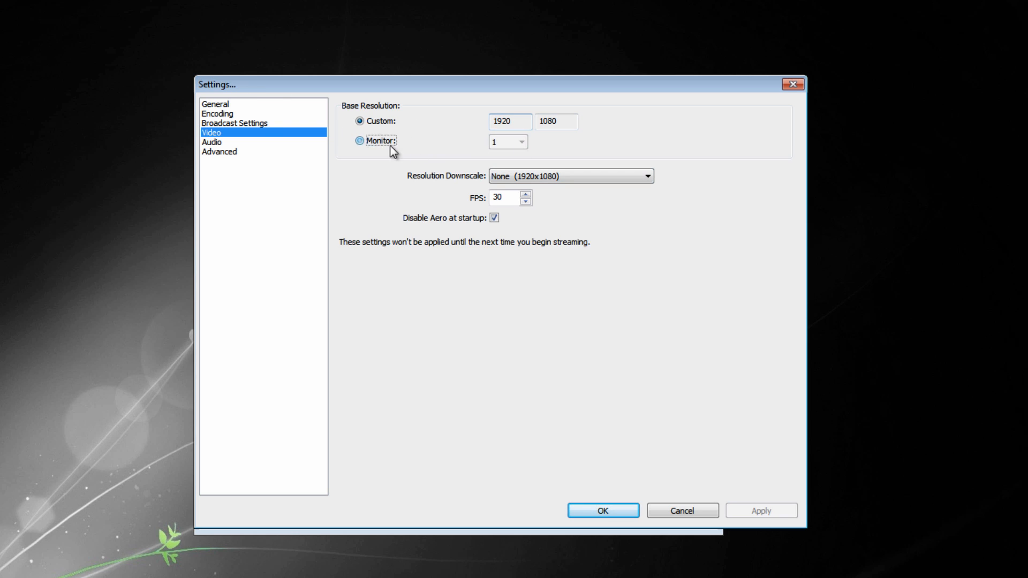
Set the base resolution back to Custom at 1920 x 1080 and review the resolution downscale choices
{"action": "left_click", "coordinate": [519, 143]}
{"action": "left_click", "coordinate": [361, 118]}
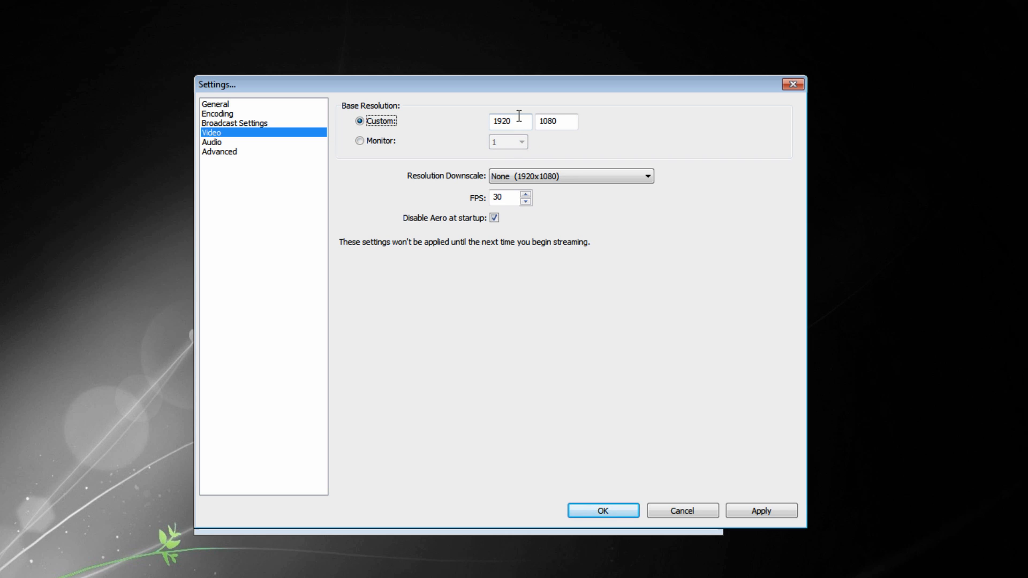
{"action": "left_click", "coordinate": [503, 179]}
{"action": "left_click", "coordinate": [437, 185]}
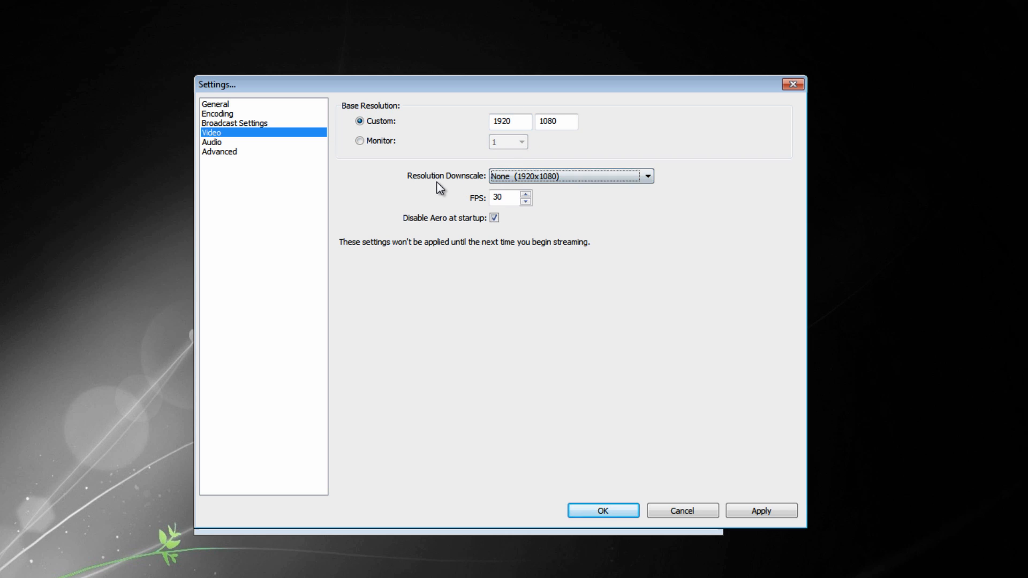
{"action": "left_click", "coordinate": [503, 177]}
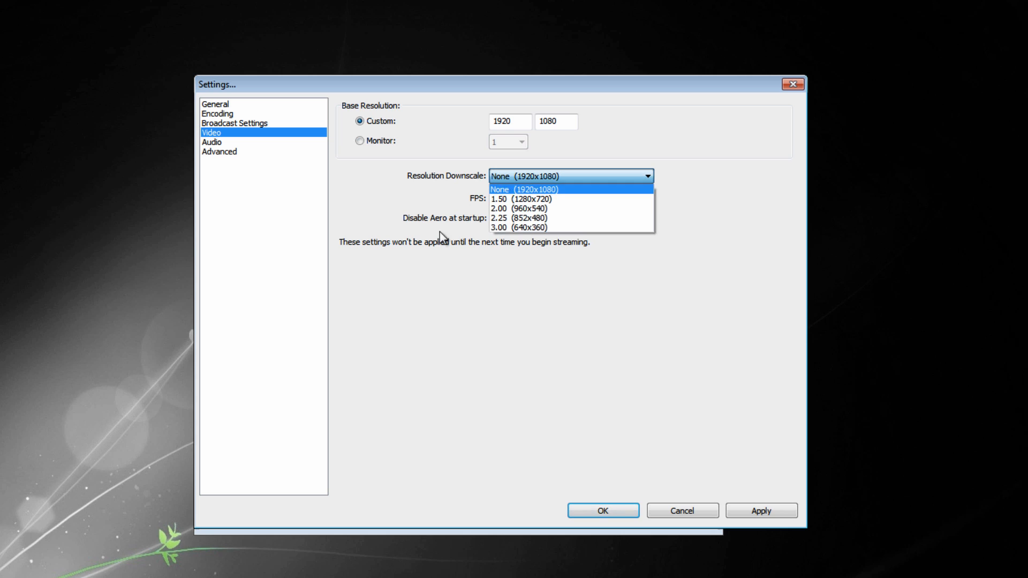
{"action": "left_click", "coordinate": [382, 205]}
Try the 1.50 (1280x720) resolution downscale and restore it to None (1920x1080)
{"action": "left_click", "coordinate": [522, 179]}
{"action": "left_click", "coordinate": [557, 200]}
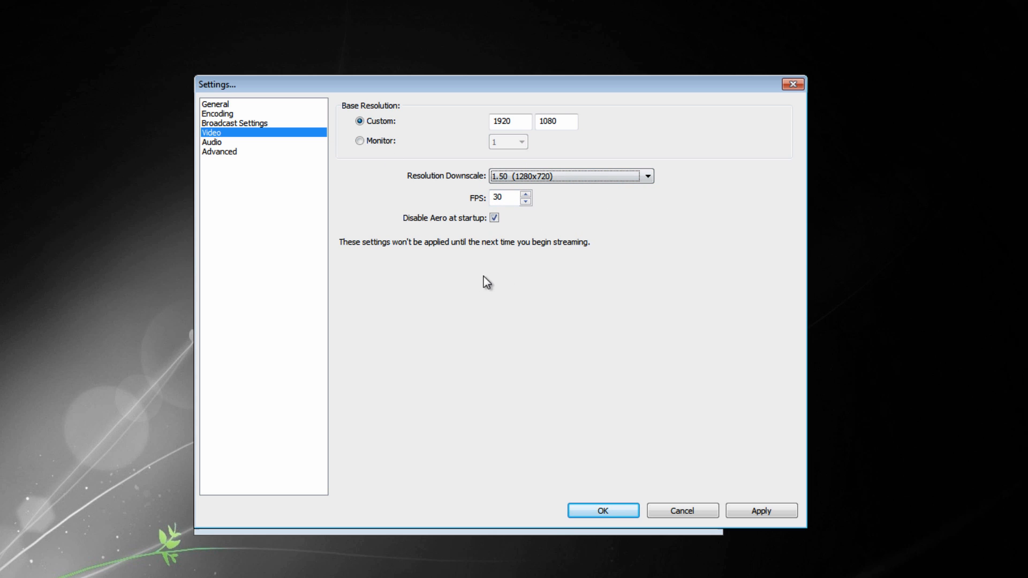
{"action": "left_click", "coordinate": [527, 176]}
{"action": "left_click", "coordinate": [536, 188]}
Examine the FPS value in the video settings, keeping it at 30
{"action": "double_click", "coordinate": [508, 196]}
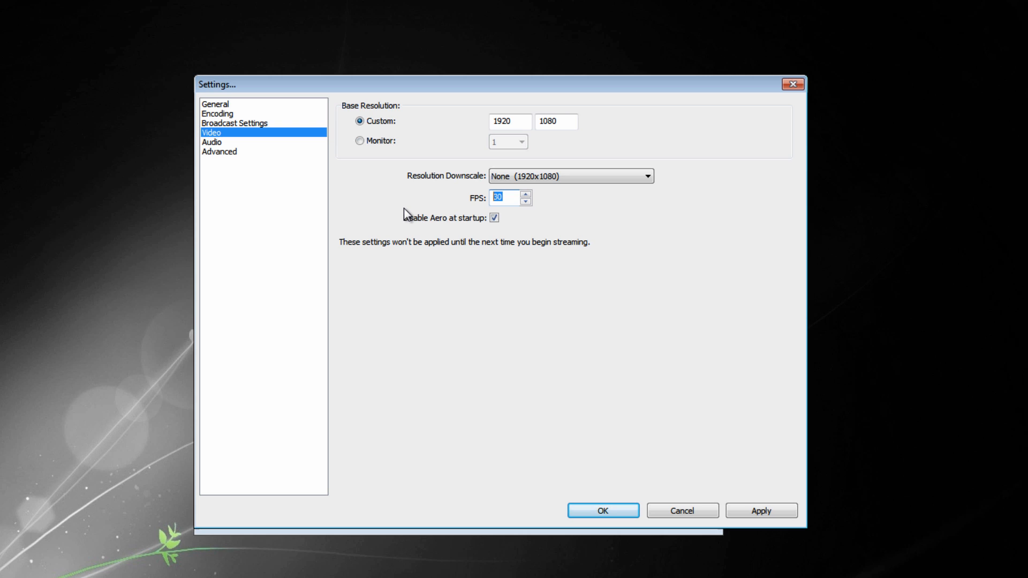
{"action": "left_click", "coordinate": [506, 199]}
{"action": "mouse_move", "coordinate": [506, 199]}
{"action": "left_mouse_down"}
{"action": "mouse_move", "coordinate": [310, 170]}
{"action": "mouse_move", "coordinate": [273, 205]}
{"action": "mouse_move", "coordinate": [472, 221]}
{"action": "mouse_move", "coordinate": [514, 189]}
{"action": "left_mouse_up"}
{"action": "left_click_drag", "start_coordinate": [503, 194], "coordinate": [364, 192]}
{"action": "left_click", "coordinate": [503, 194]}
{"action": "left_click_drag", "start_coordinate": [511, 196], "coordinate": [342, 192]}
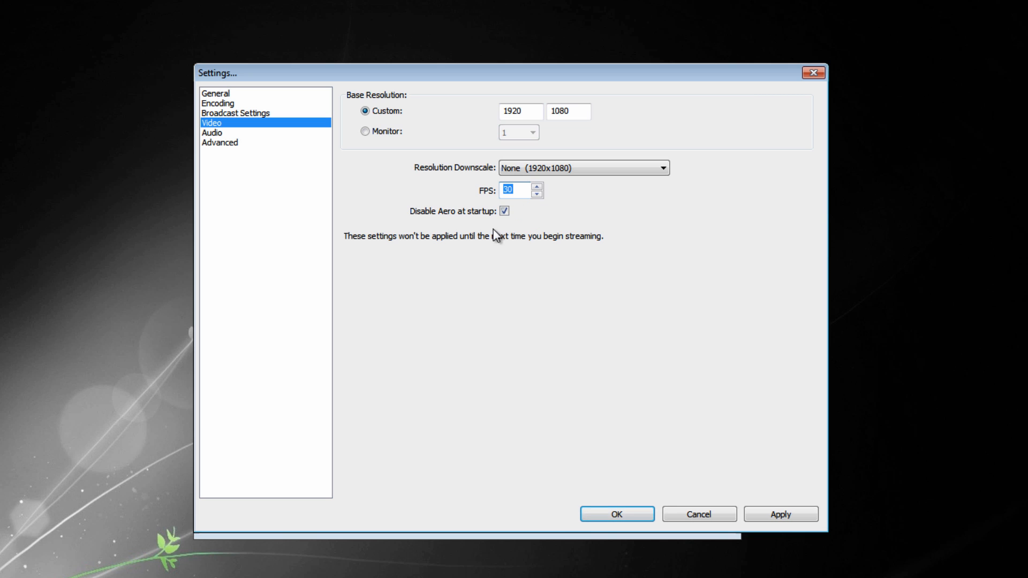
Open the audio settings, saving the video changes, and review the choices for the desktop and microphone audio devices
{"action": "left_click", "coordinate": [221, 132]}
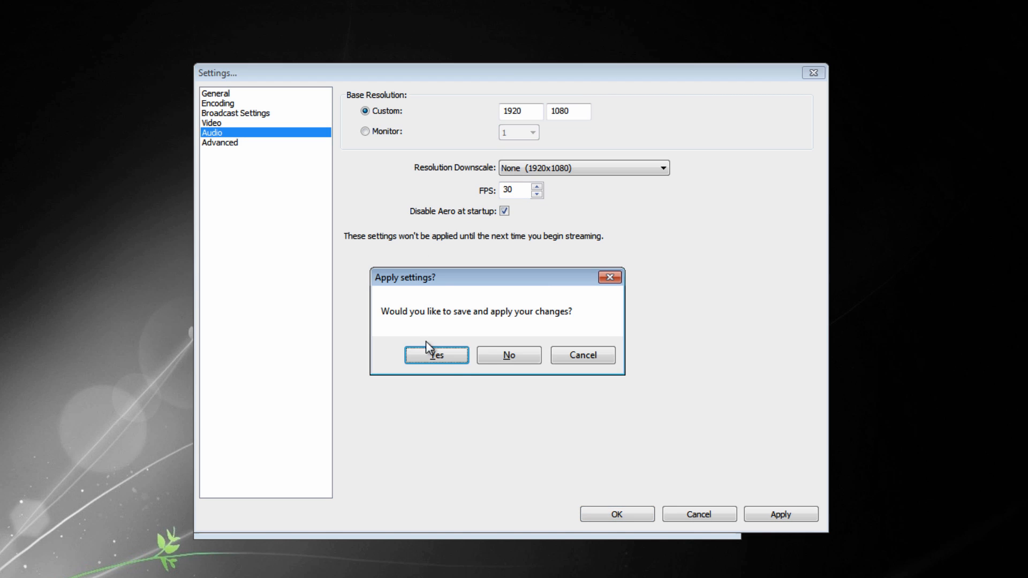
{"action": "left_click", "coordinate": [426, 351]}
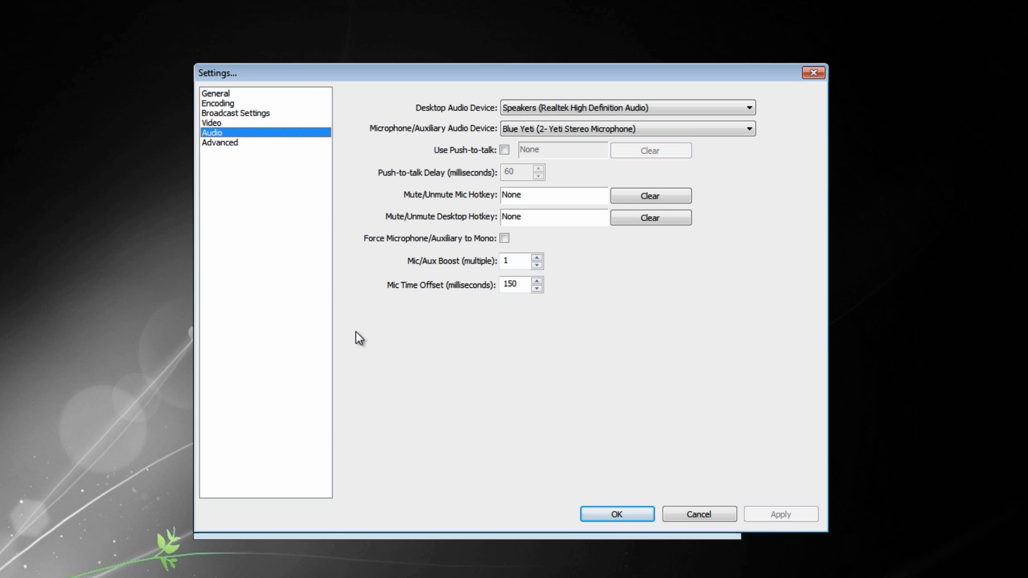
{"action": "left_click", "coordinate": [519, 113]}
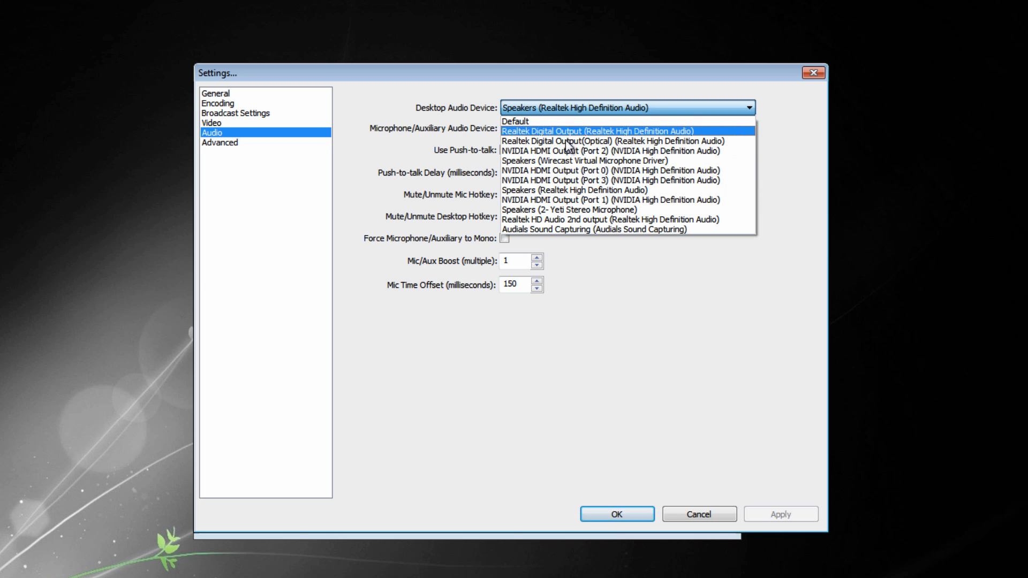
{"action": "left_click", "coordinate": [423, 170]}
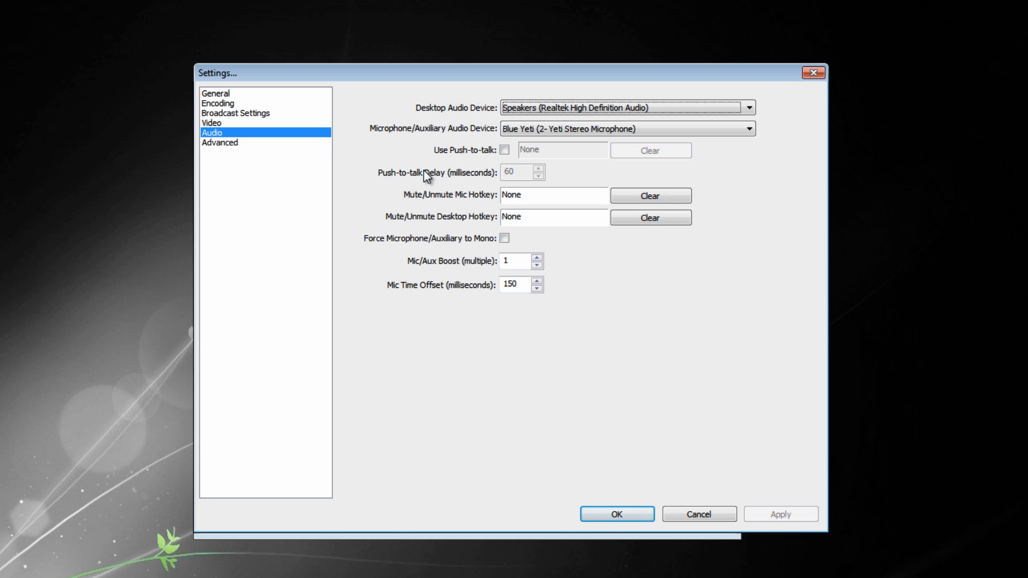
{"action": "left_click", "coordinate": [535, 110]}
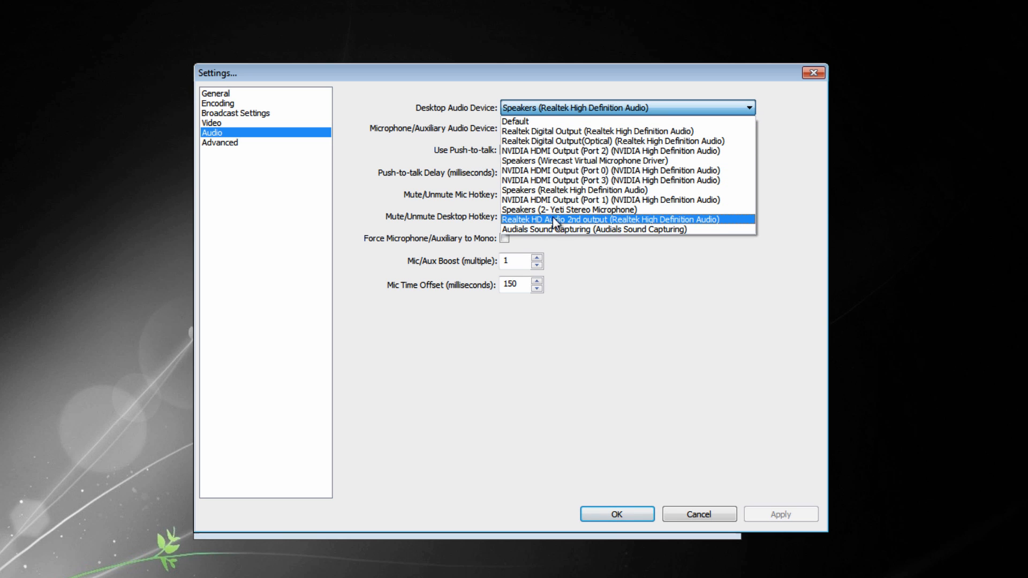
{"action": "left_click", "coordinate": [545, 106]}
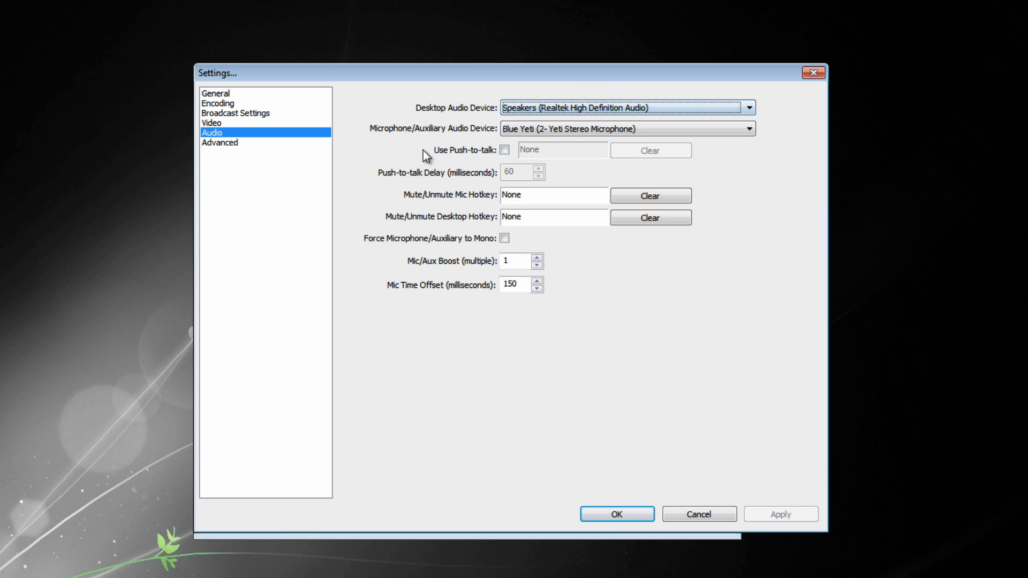
{"action": "left_click", "coordinate": [567, 128]}
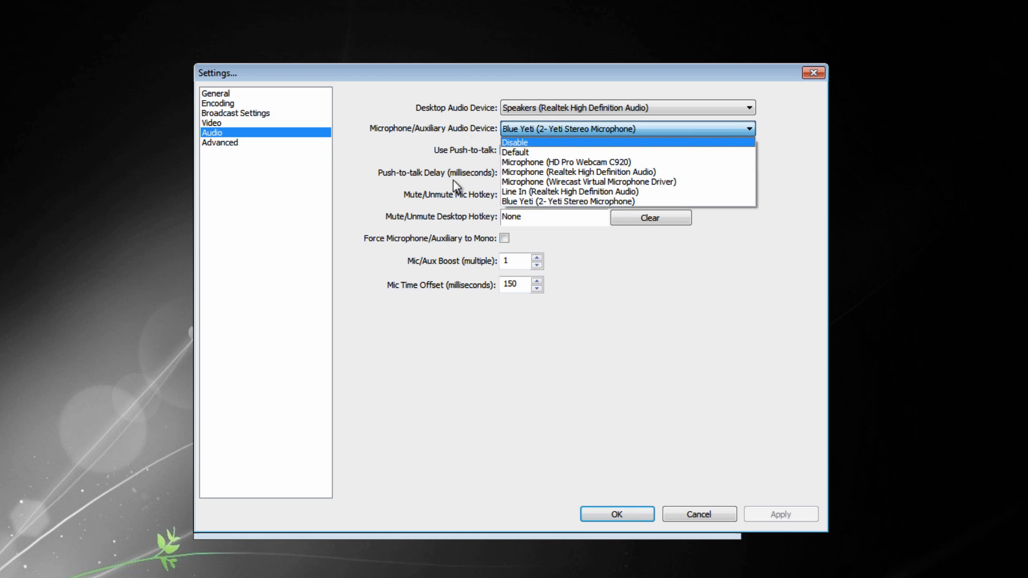
{"action": "left_click", "coordinate": [436, 151]}
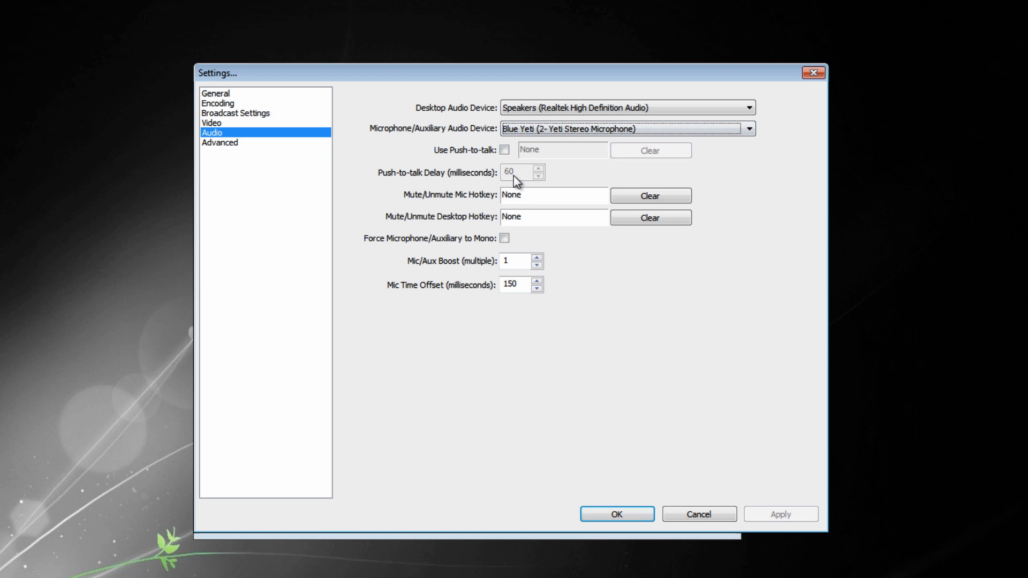
Try push-to-talk with Num 7 as its hotkey, and turn push-to-talk off again
{"action": "left_click", "coordinate": [505, 149]}
{"action": "left_click", "coordinate": [504, 149]}
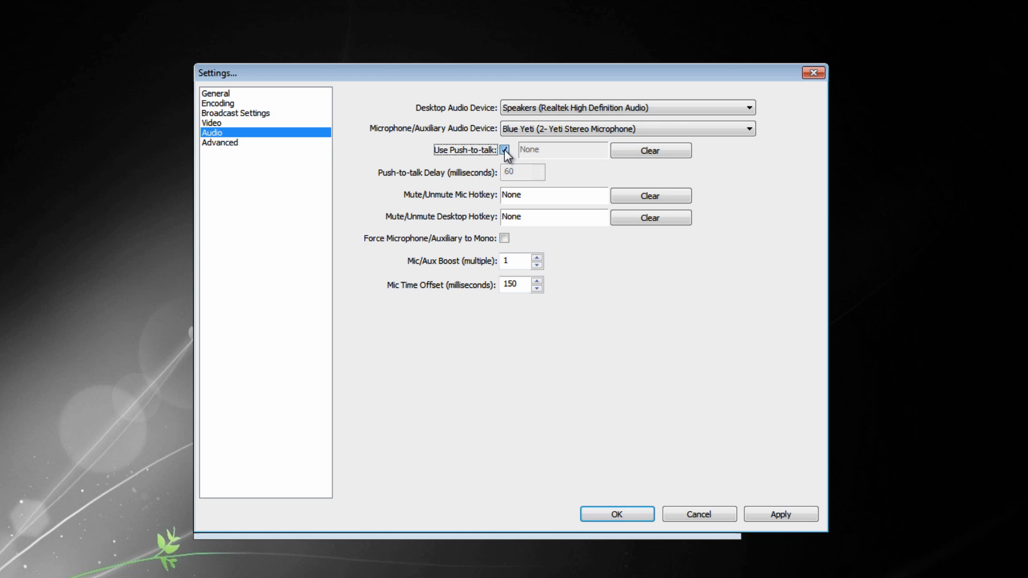
{"action": "left_click", "coordinate": [505, 149]}
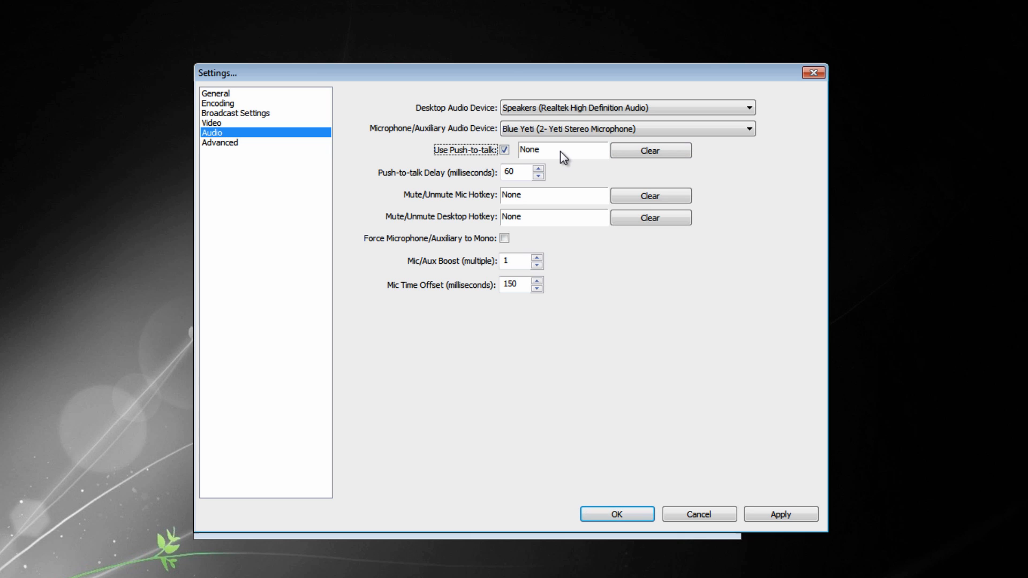
{"action": "left_click", "coordinate": [506, 151]}
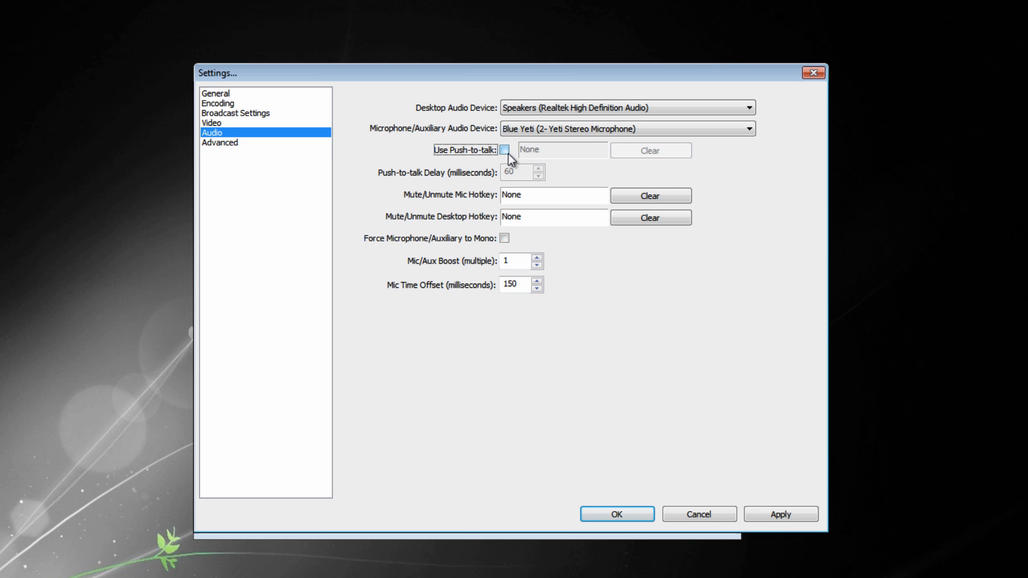
{"action": "left_click", "coordinate": [507, 153]}
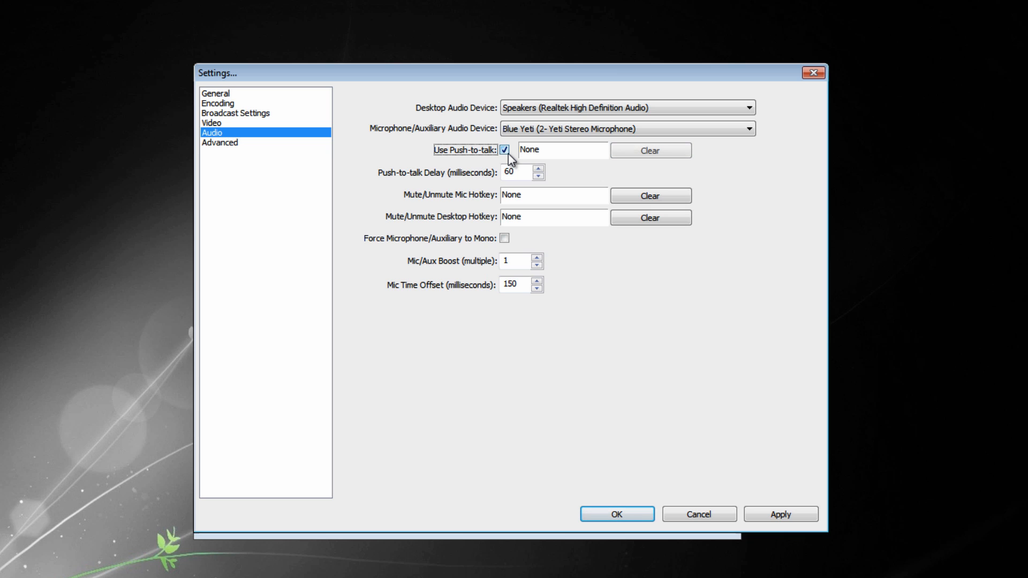
{"action": "left_click", "coordinate": [548, 153]}
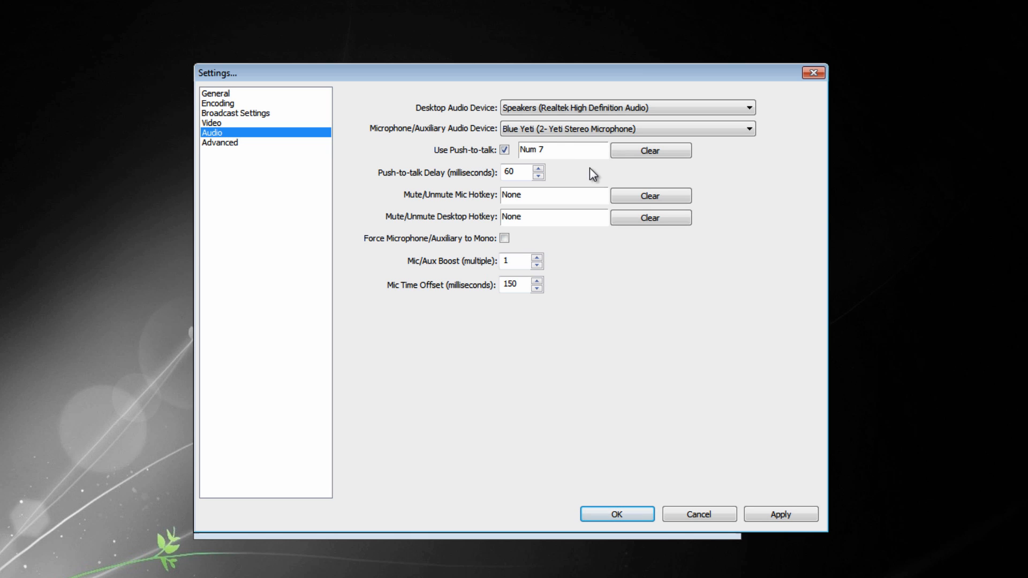
{"action": "left_click", "coordinate": [504, 150]}
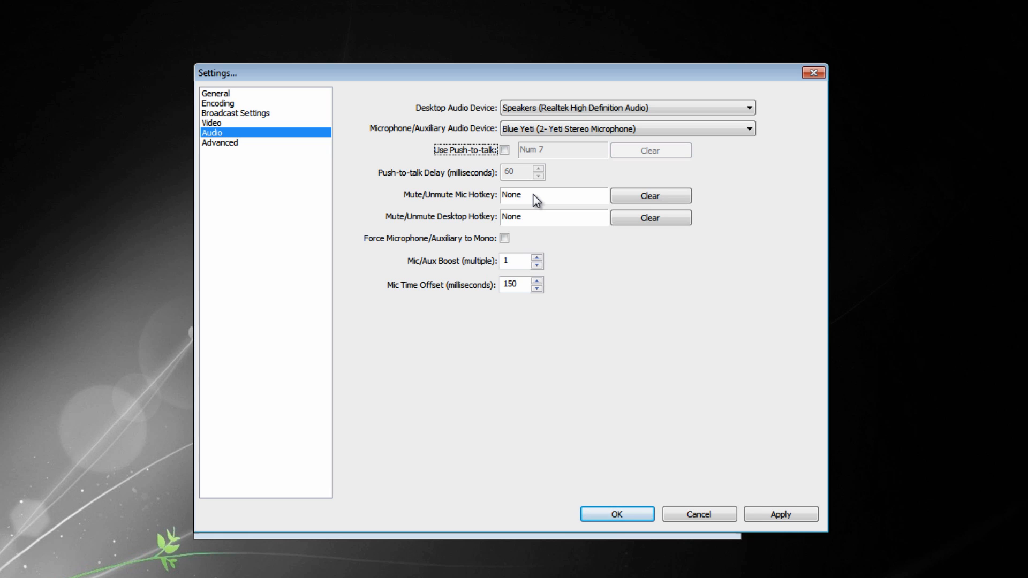
Go over the mic boost and mic time offset values, moving the settings window aside to show the main window
{"action": "key", "text": "Tab"}
{"action": "double_click", "coordinate": [511, 260]}
{"action": "left_click", "coordinate": [521, 255]}
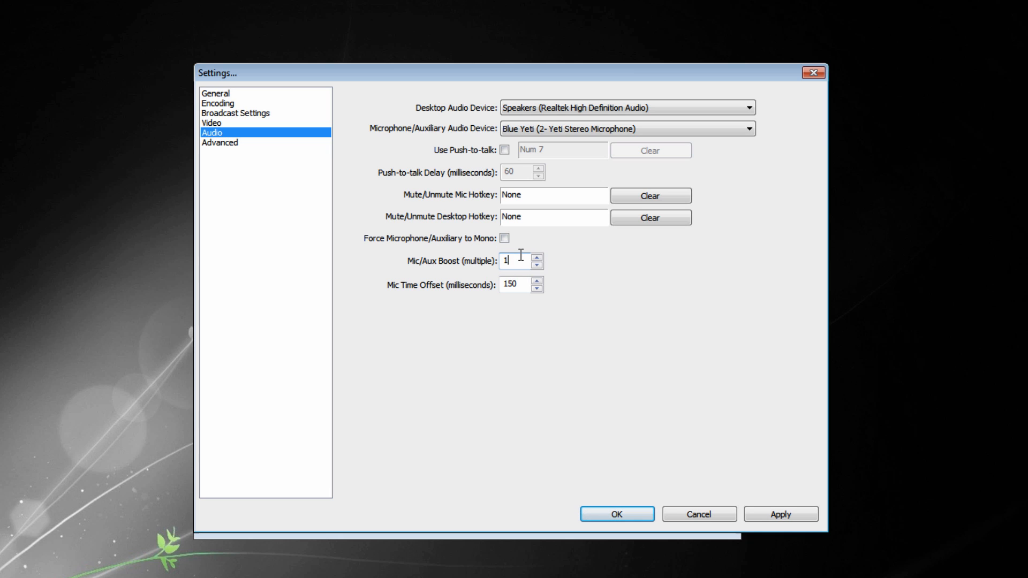
{"action": "double_click", "coordinate": [514, 283]}
{"action": "left_click_drag", "start_coordinate": [503, 79], "coordinate": [368, 391]}
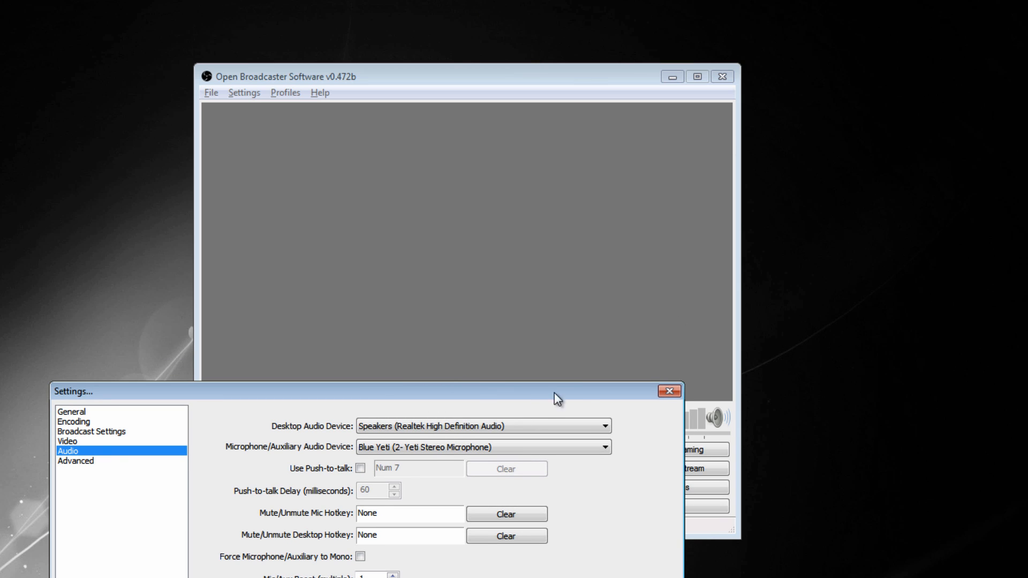
{"action": "left_click_drag", "start_coordinate": [554, 393], "coordinate": [718, 324]}
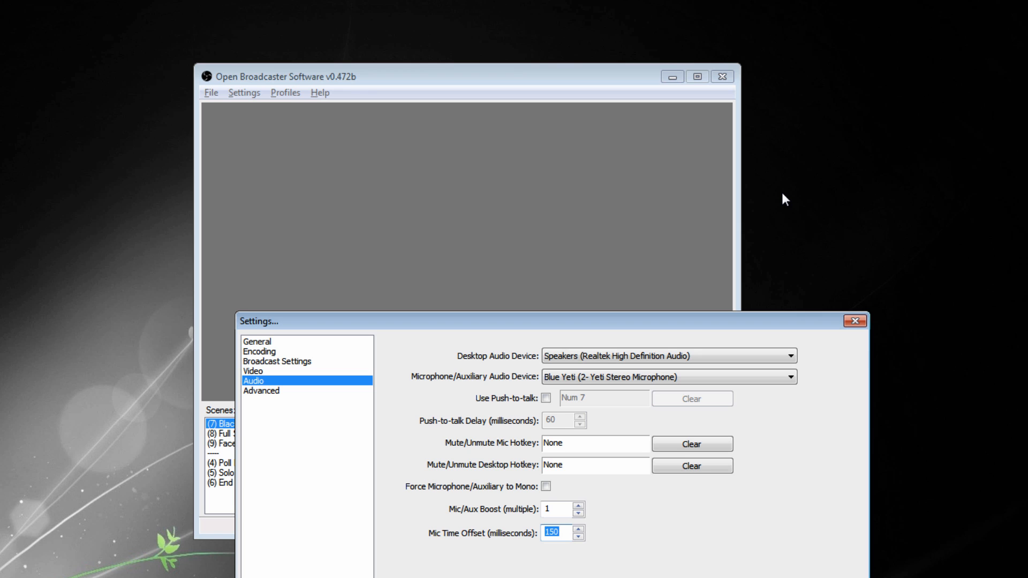
{"action": "left_click_drag", "start_coordinate": [678, 321], "coordinate": [678, 127]}
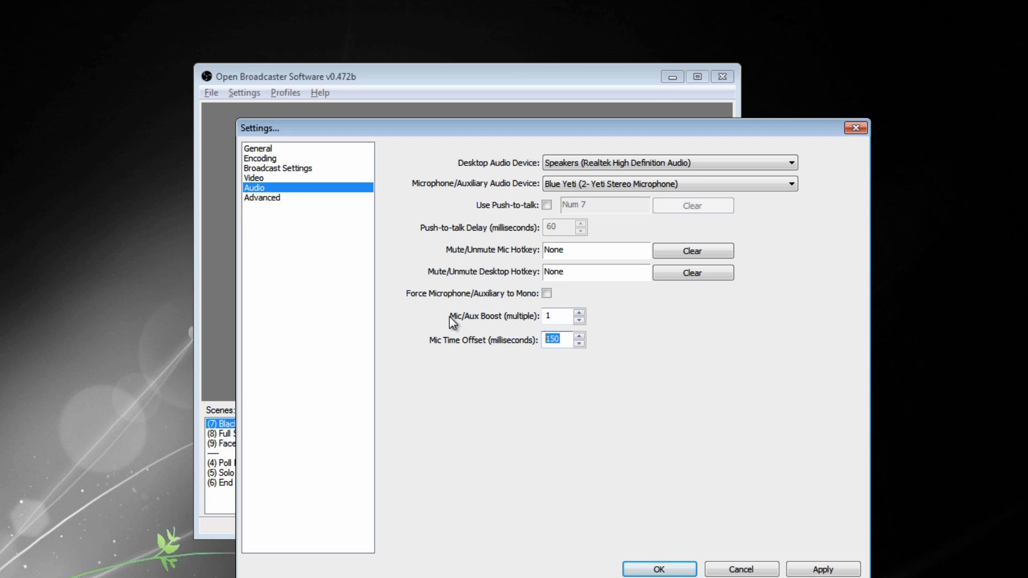
Open the advanced settings without saving the audio changes, and review the process priority class choices, keeping Normal
{"action": "left_click", "coordinate": [273, 202]}
{"action": "left_click", "coordinate": [506, 355]}
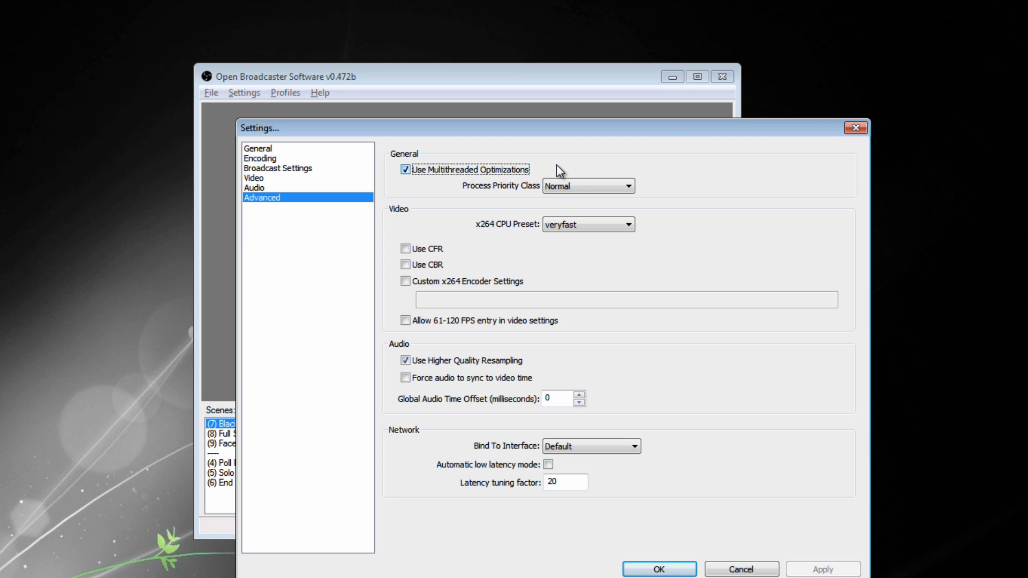
{"action": "key", "text": "space"}
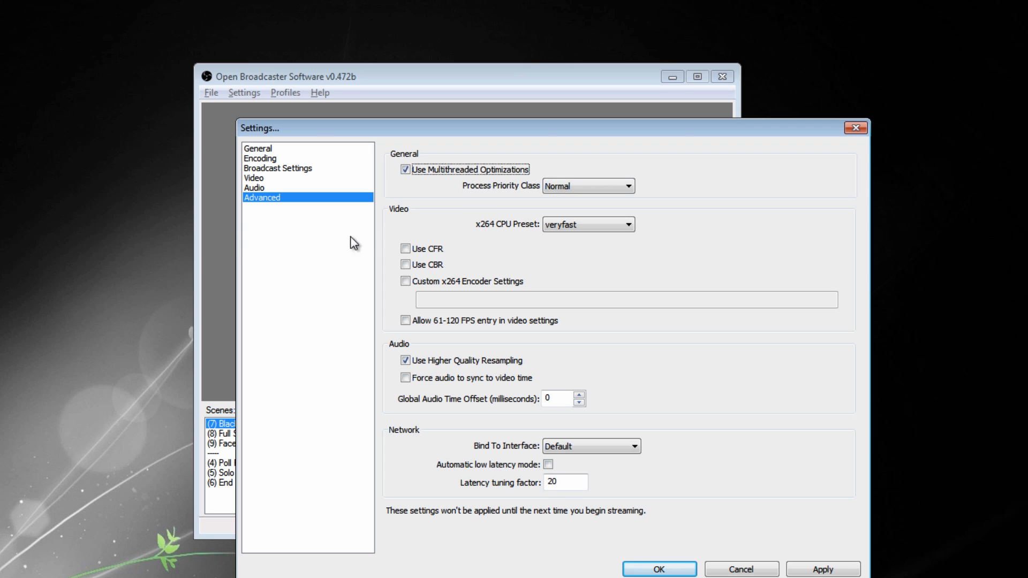
{"action": "left_click", "coordinate": [556, 190]}
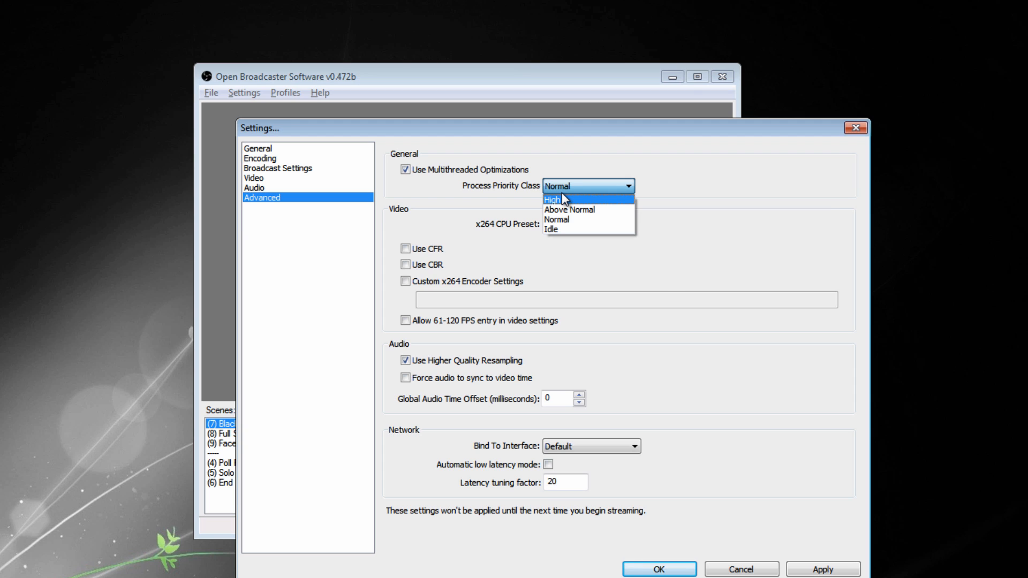
{"action": "left_click", "coordinate": [495, 164]}
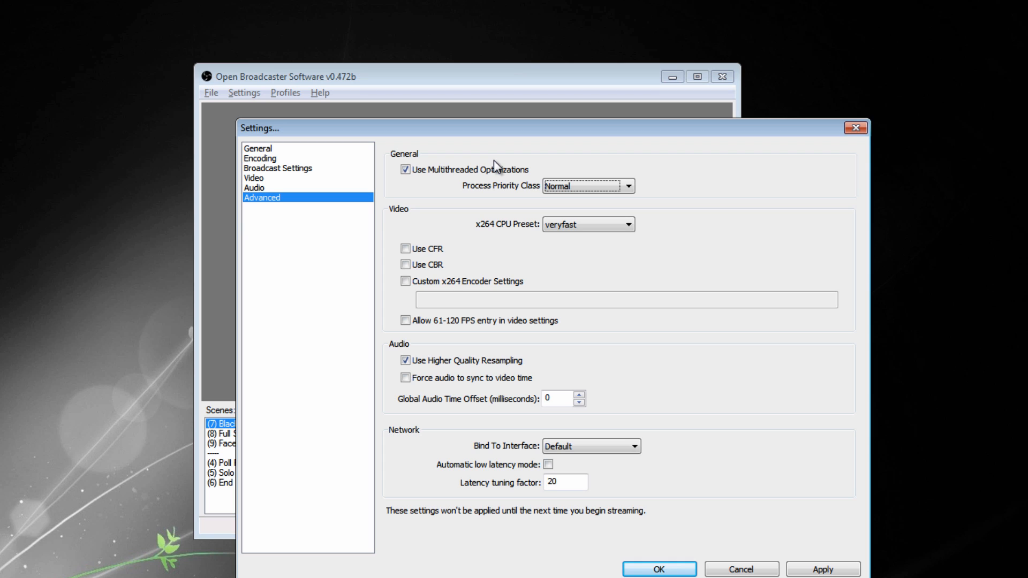
{"action": "left_click", "coordinate": [600, 192]}
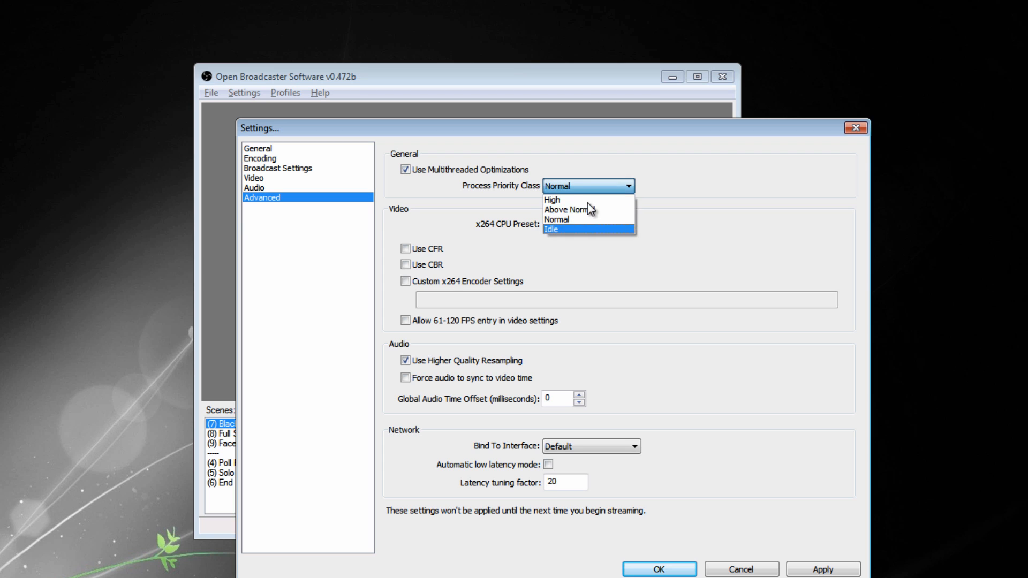
{"action": "left_click", "coordinate": [602, 174]}
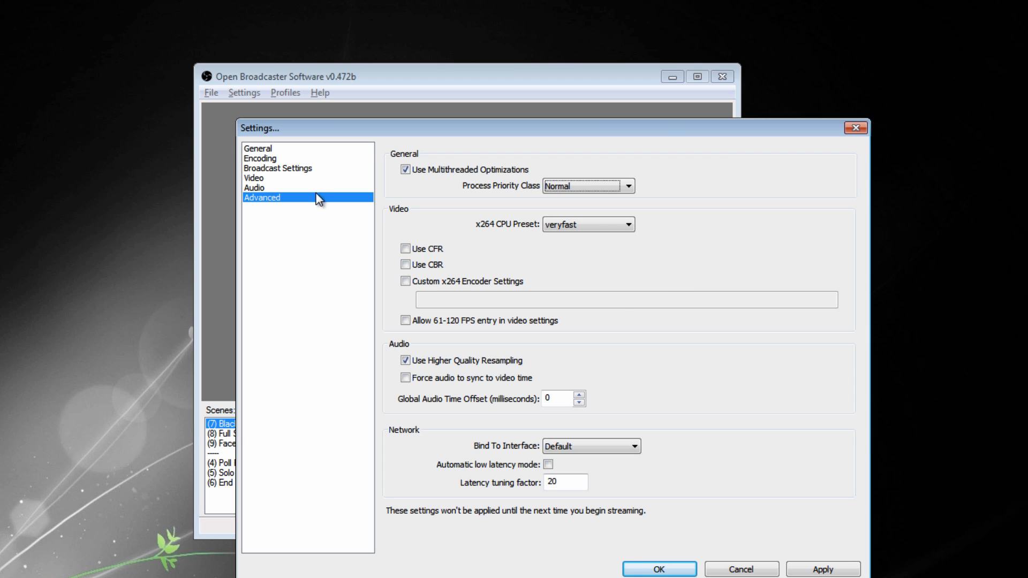
Revisit the encoding settings without saving the advanced changes, examine the max bitrate, and look at the audio settings again
{"action": "left_click", "coordinate": [262, 158]}
{"action": "left_click", "coordinate": [509, 355]}
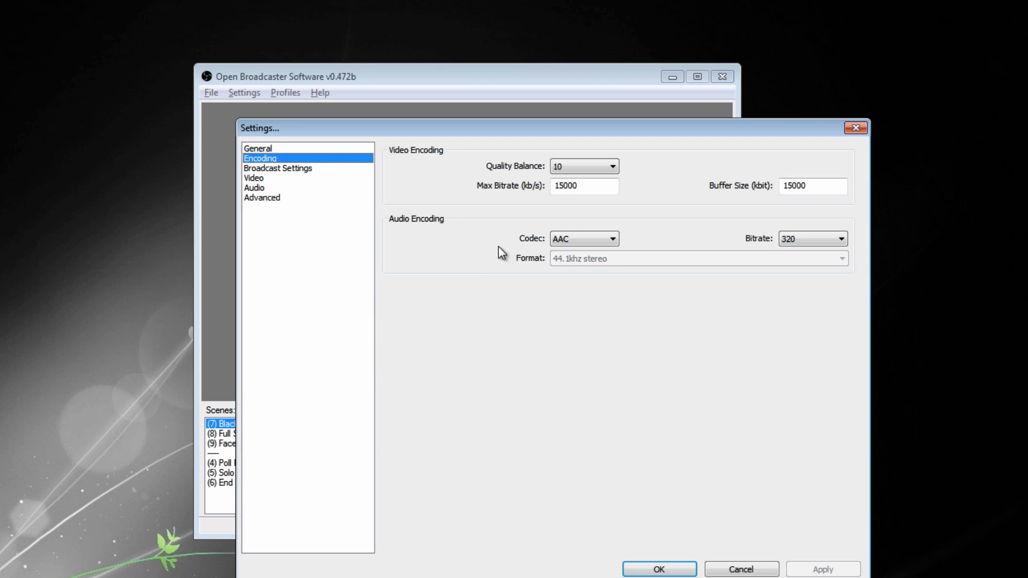
{"action": "left_click_drag", "start_coordinate": [587, 185], "coordinate": [468, 182]}
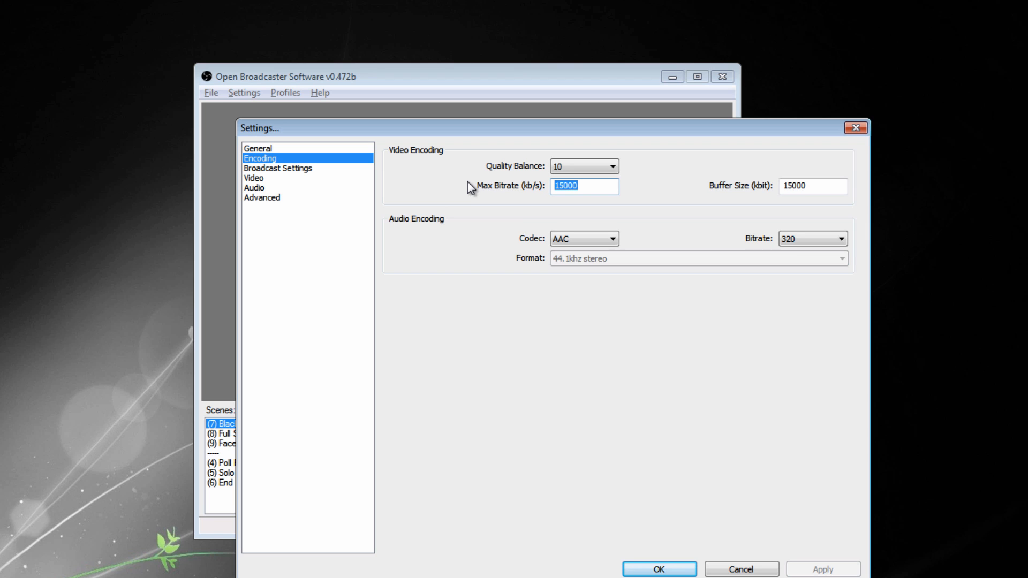
{"action": "left_click", "coordinate": [247, 188]}
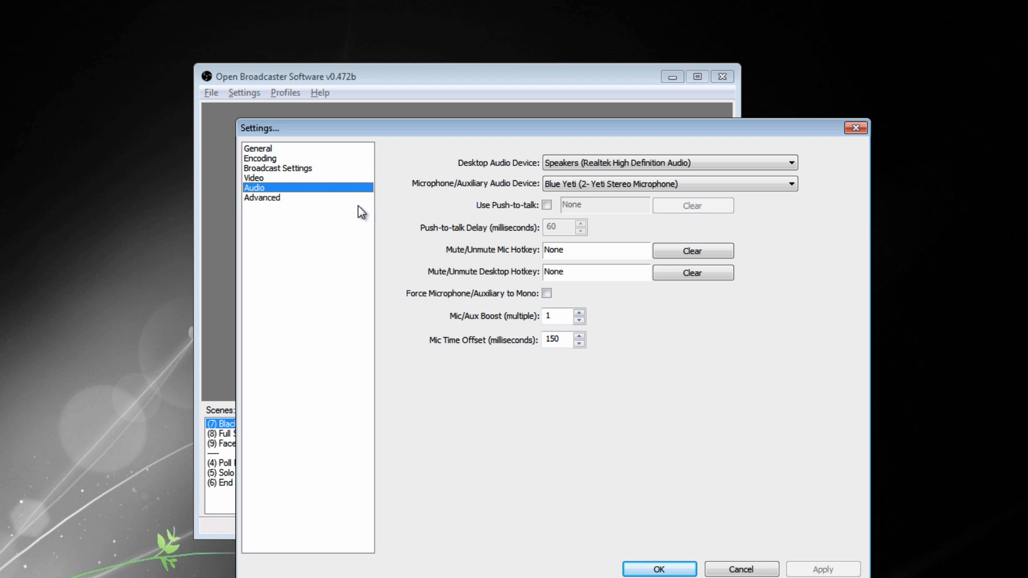
Enable Custom x264 Encoder Settings in the advanced settings and activate its parameter field
{"action": "left_click", "coordinate": [283, 198]}
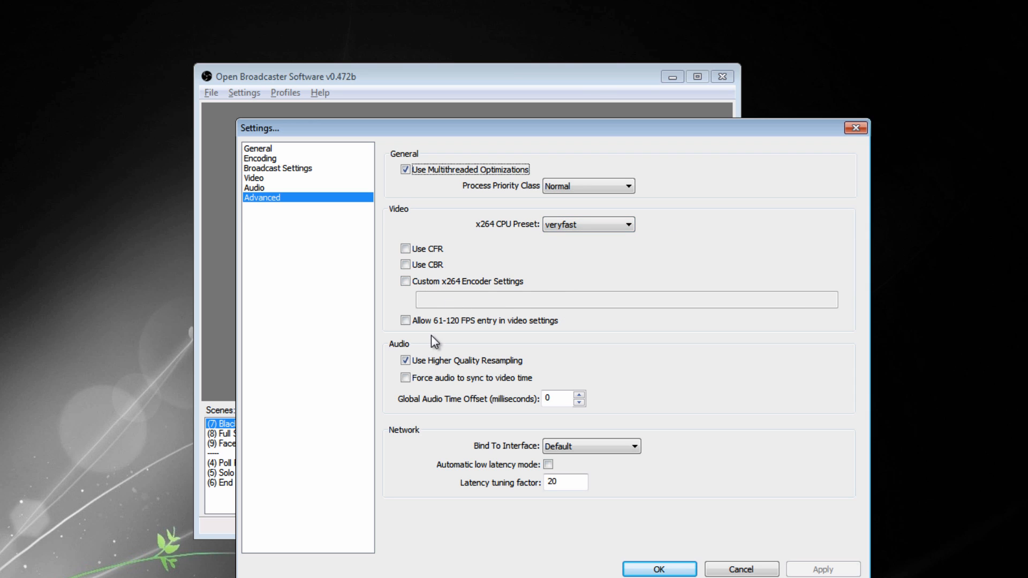
{"action": "left_click", "coordinate": [406, 281]}
{"action": "left_click", "coordinate": [444, 298]}
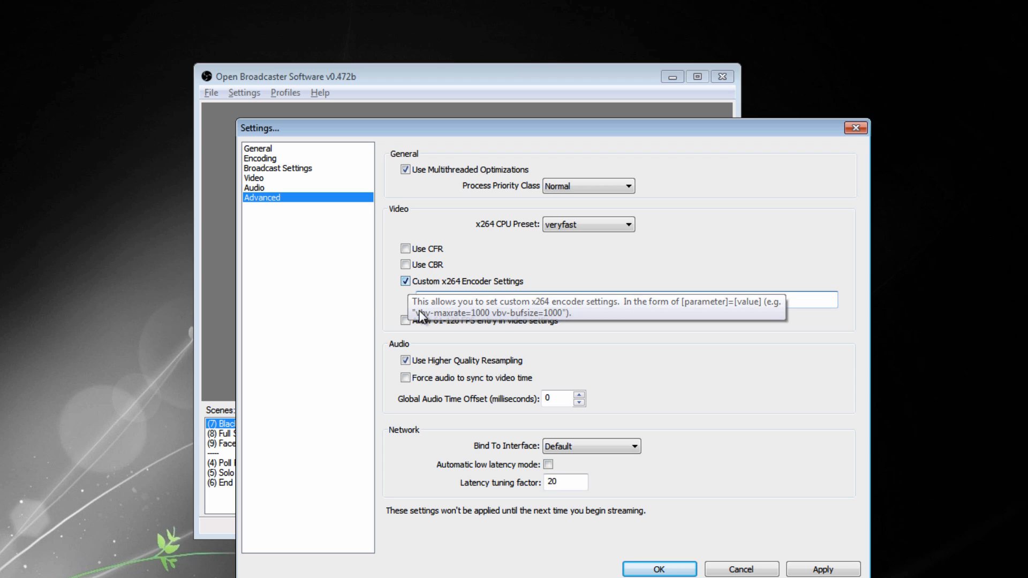
Turn Custom x264 Encoder Settings back off and open the video settings without saving the advanced changes
{"action": "left_click", "coordinate": [405, 281]}
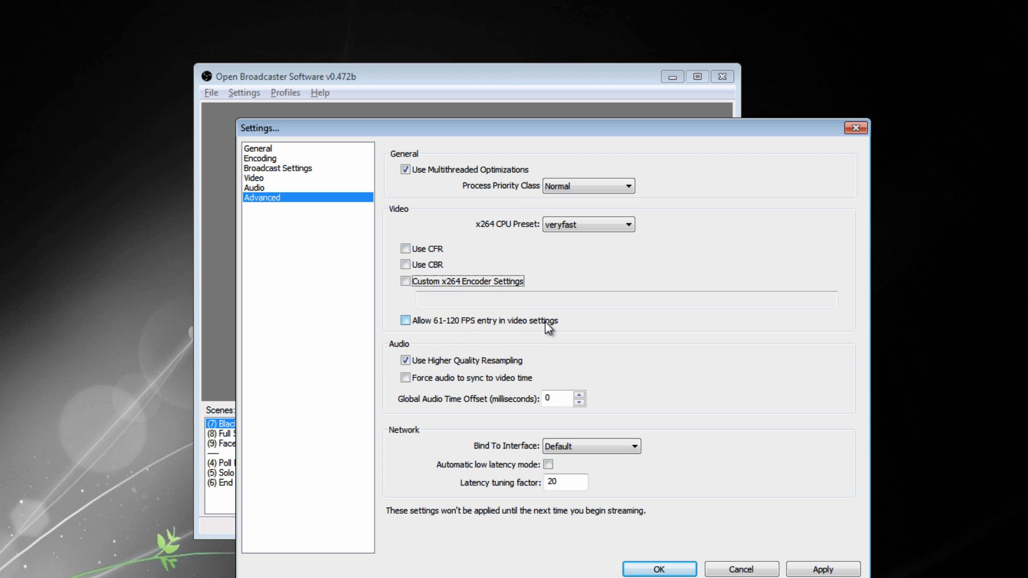
{"action": "left_click", "coordinate": [271, 179]}
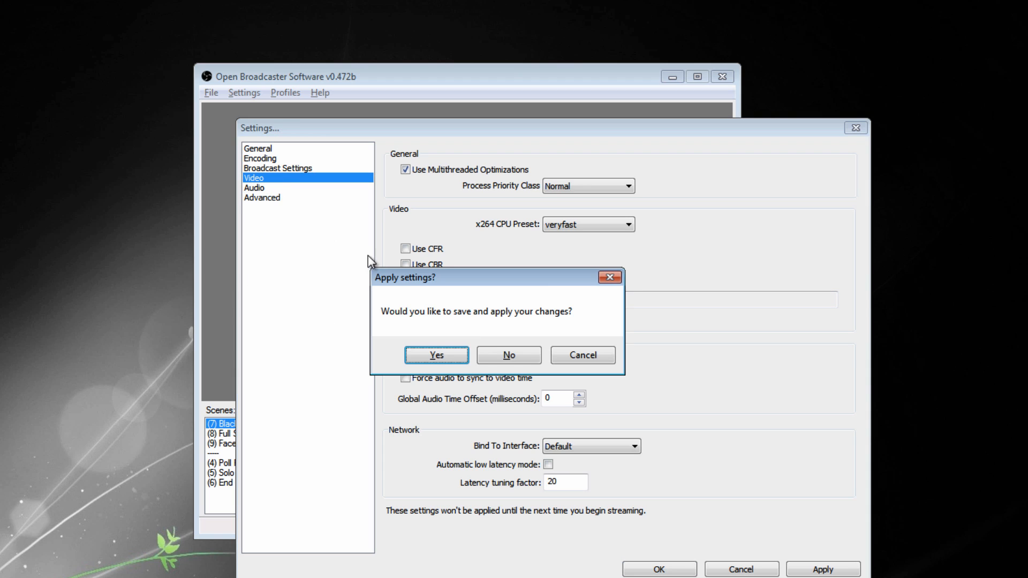
{"action": "left_click", "coordinate": [522, 358]}
Try an FPS of 61 in the video settings, discard the change and return to the advanced settings
{"action": "double_click", "coordinate": [557, 248]}
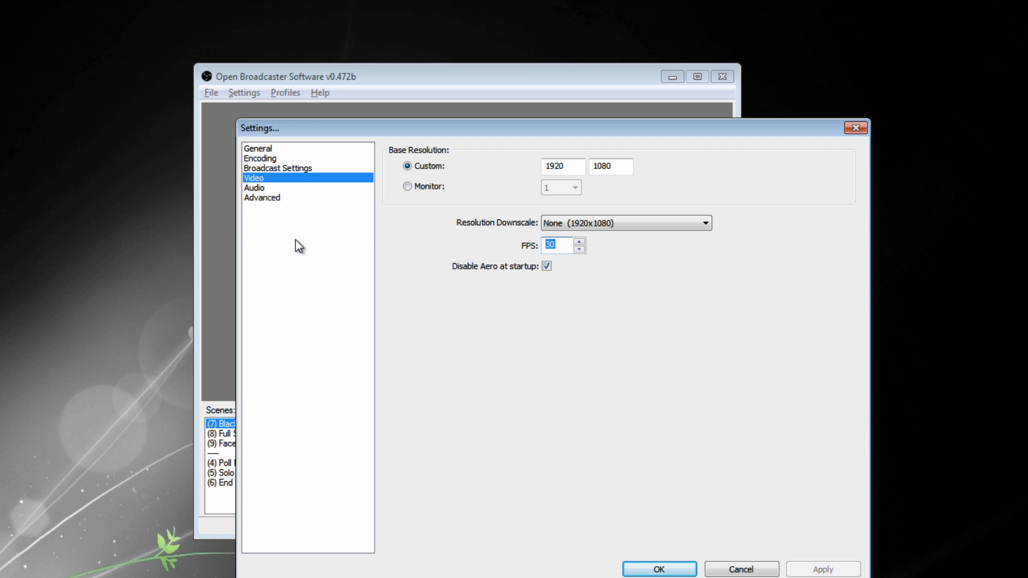
{"action": "type", "text": "60"}
{"action": "key", "text": "BackSpace"}
{"action": "type", "text": "1"}
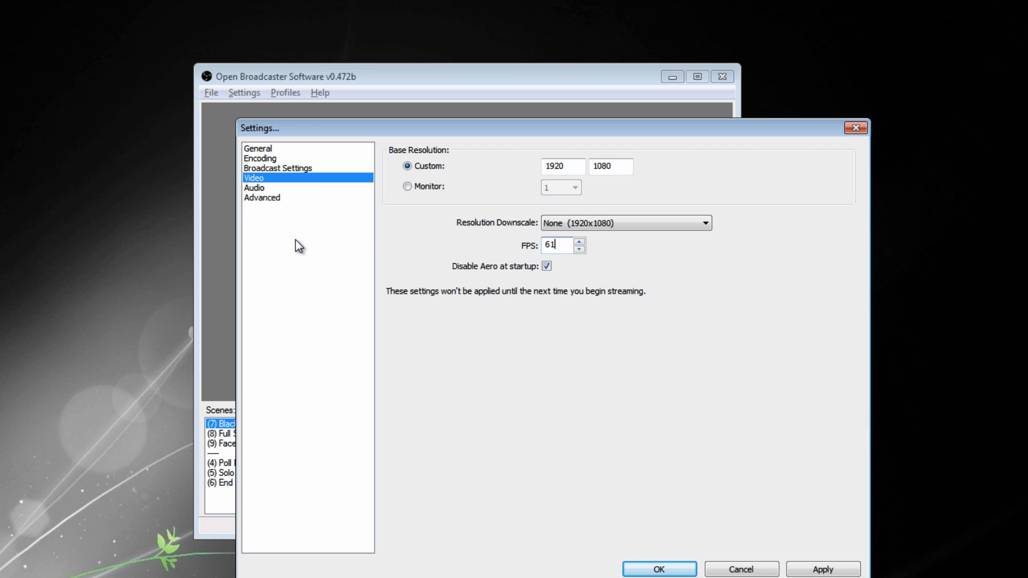
{"action": "left_click_drag", "start_coordinate": [565, 245], "coordinate": [521, 242]}
{"action": "left_click", "coordinate": [268, 196]}
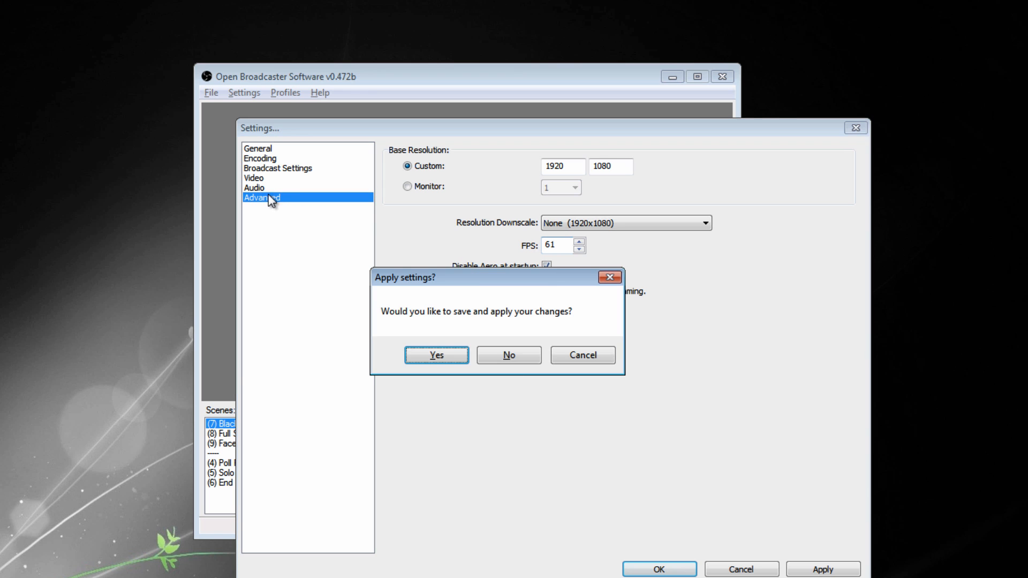
{"action": "left_click", "coordinate": [513, 353]}
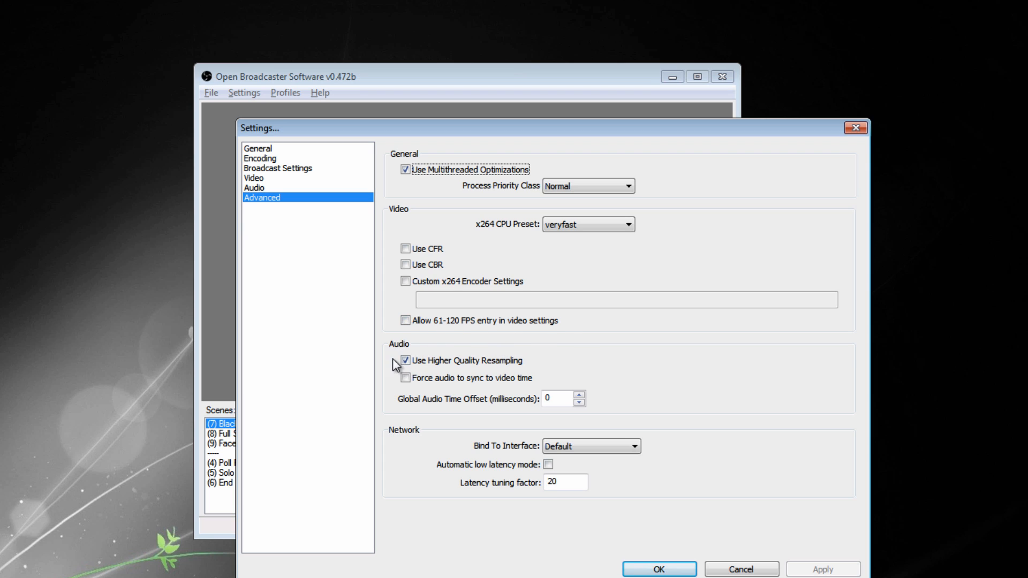
Review the higher quality resampling option and compare the global audio time offset with the mic time offset in the audio settings
{"action": "mouse_move", "coordinate": [521, 361]}
{"action": "double_click", "coordinate": [548, 398]}
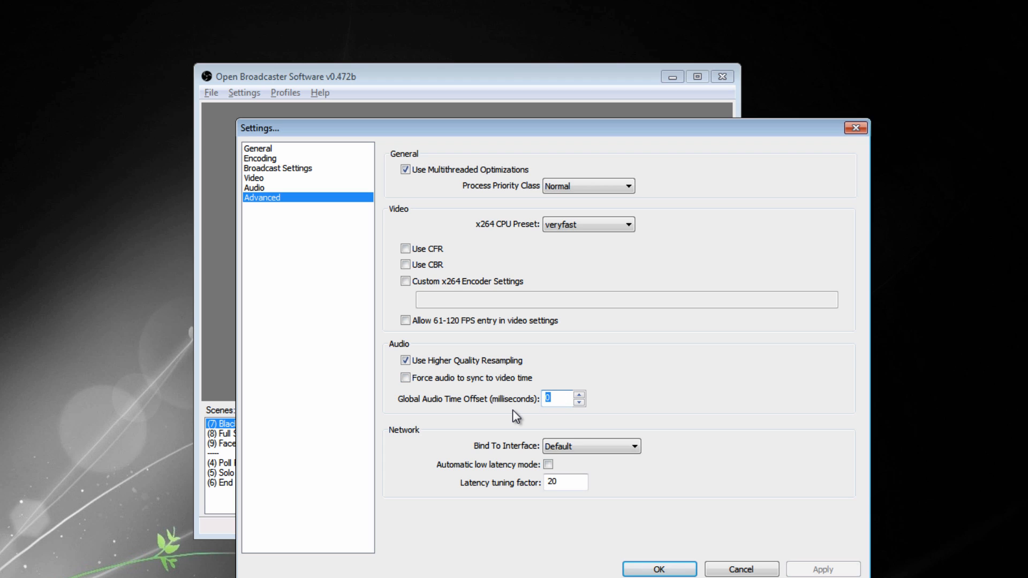
{"action": "left_click", "coordinate": [266, 189]}
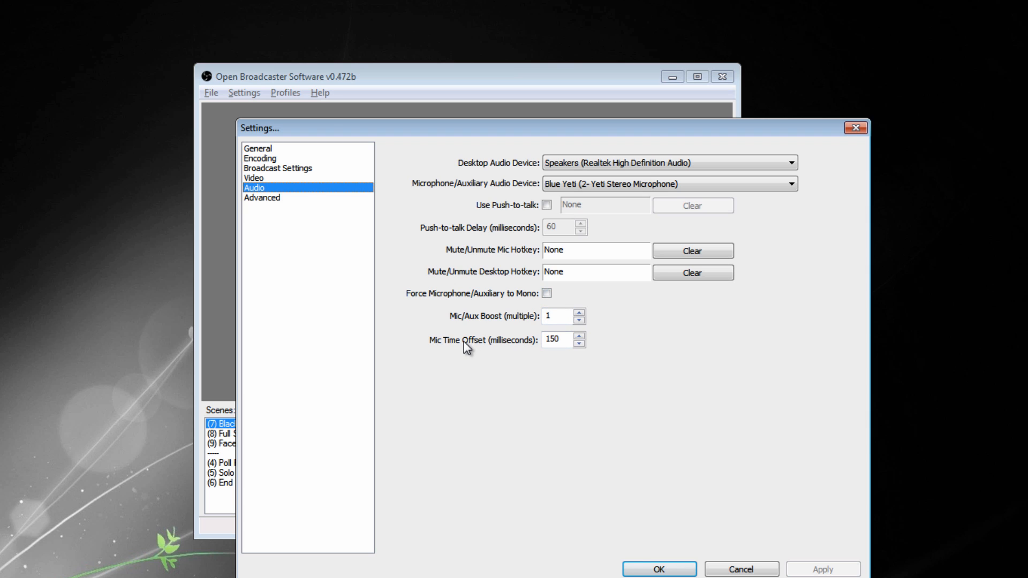
{"action": "left_click", "coordinate": [296, 196]}
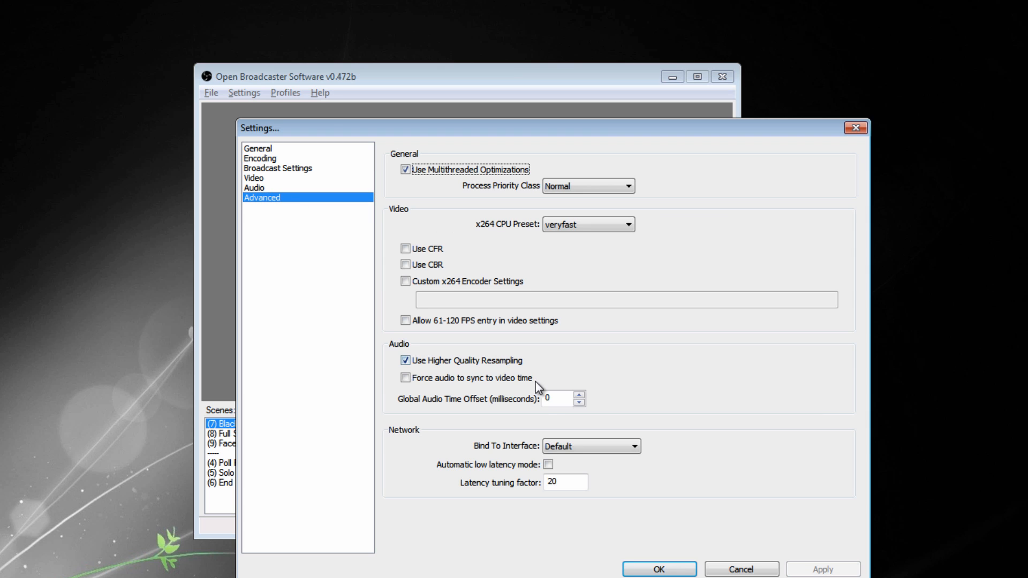
{"action": "double_click", "coordinate": [557, 402]}
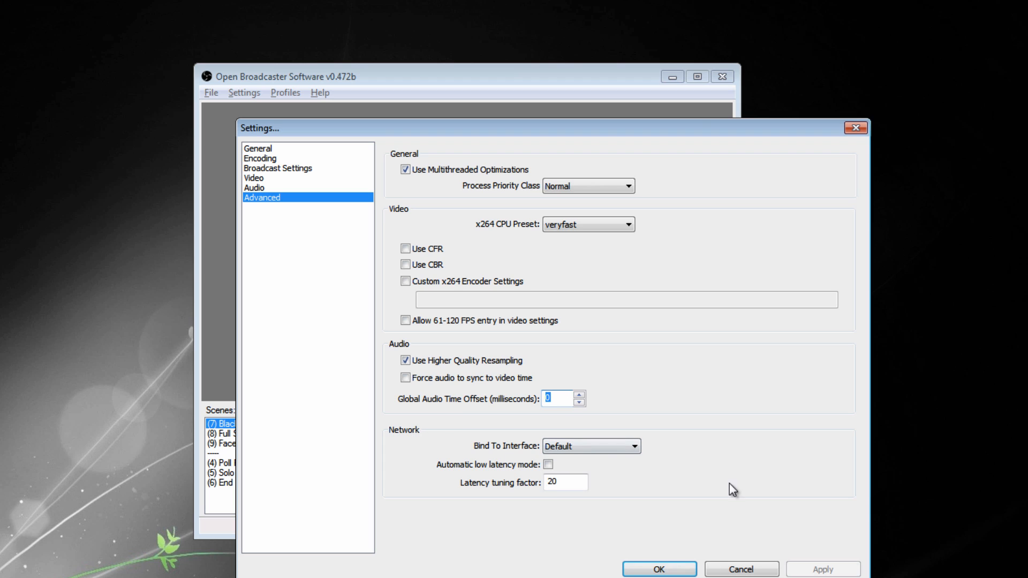
Look over the network interface binding choices in the advanced settings, keeping Default
{"action": "left_click", "coordinate": [599, 449]}
{"action": "left_click", "coordinate": [717, 430]}
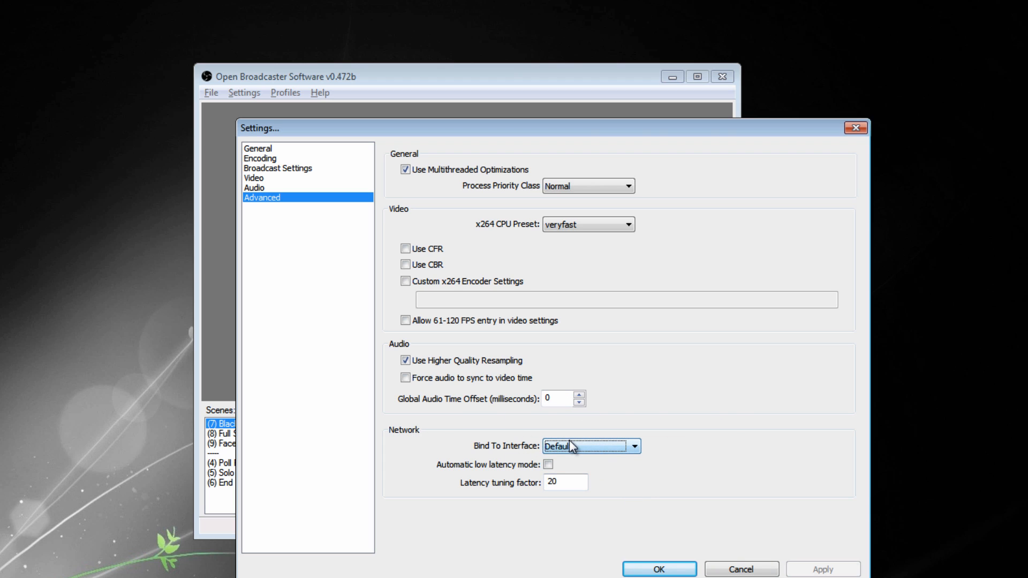
{"action": "left_click", "coordinate": [618, 447]}
{"action": "left_click", "coordinate": [593, 435]}
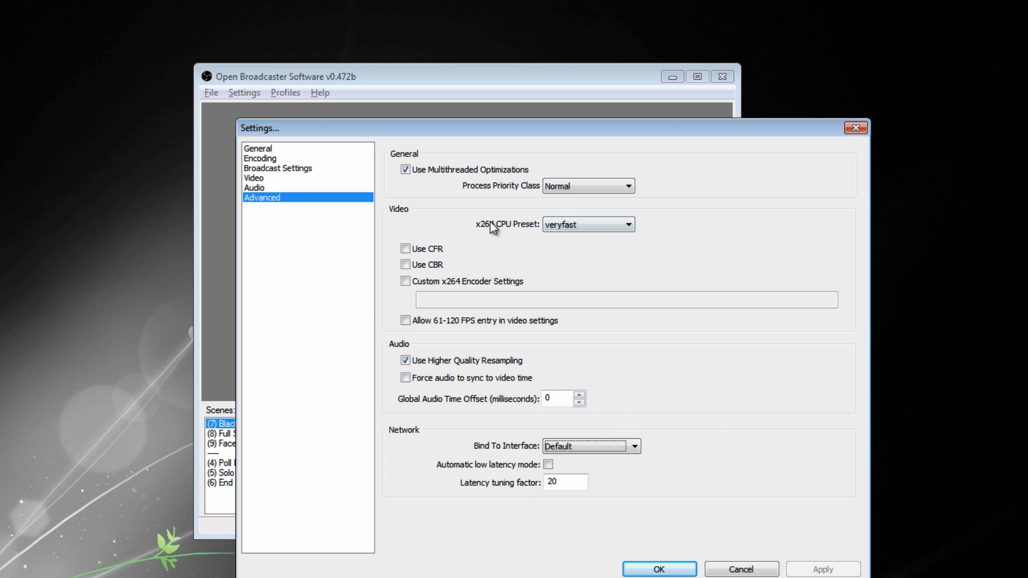
Examine the x264 CPU preset choices from ultrafast to slow, keeping veryfast, and close the settings without saving
{"action": "left_click", "coordinate": [563, 226]}
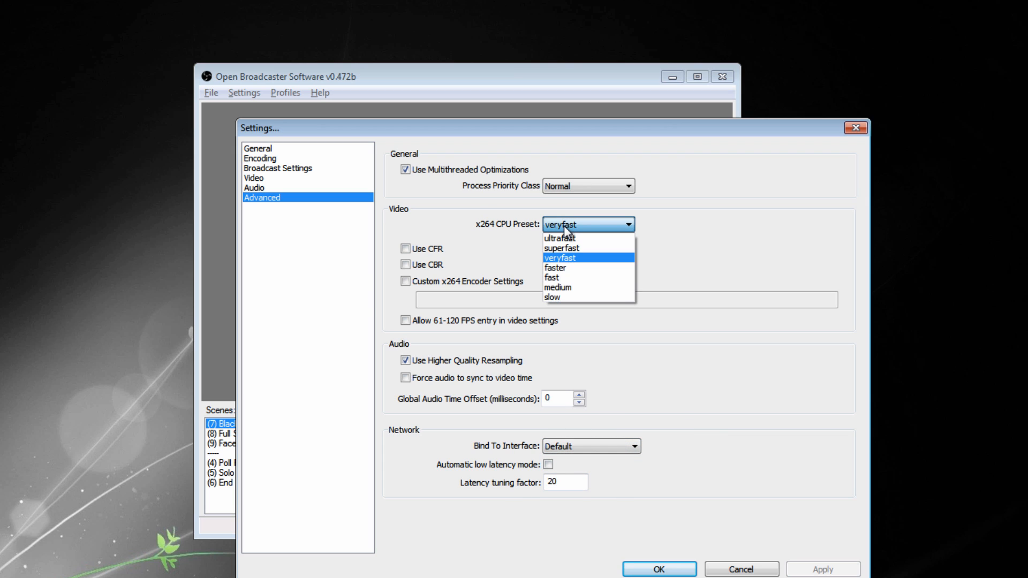
{"action": "left_click", "coordinate": [623, 228]}
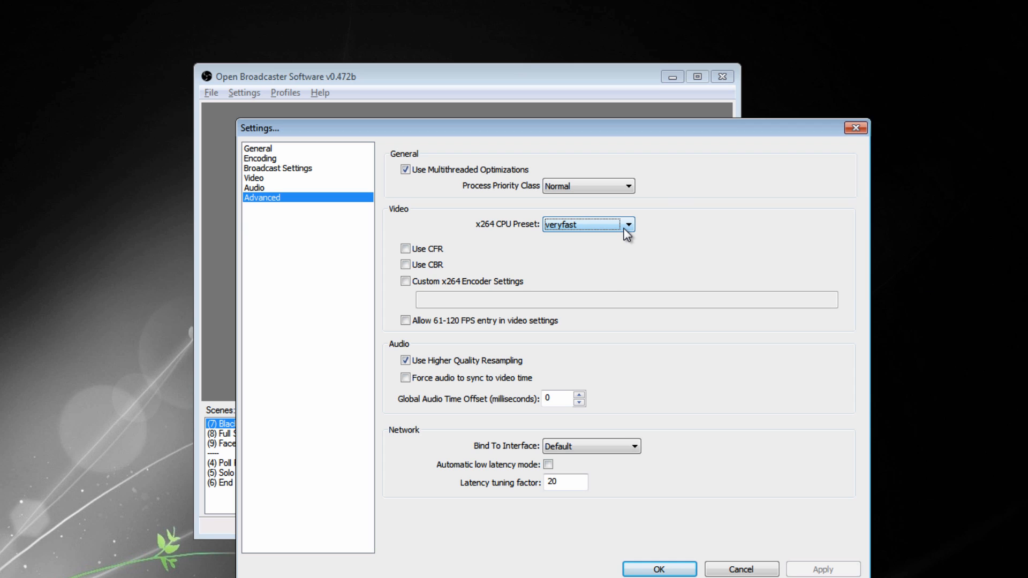
{"action": "left_click", "coordinate": [619, 230]}
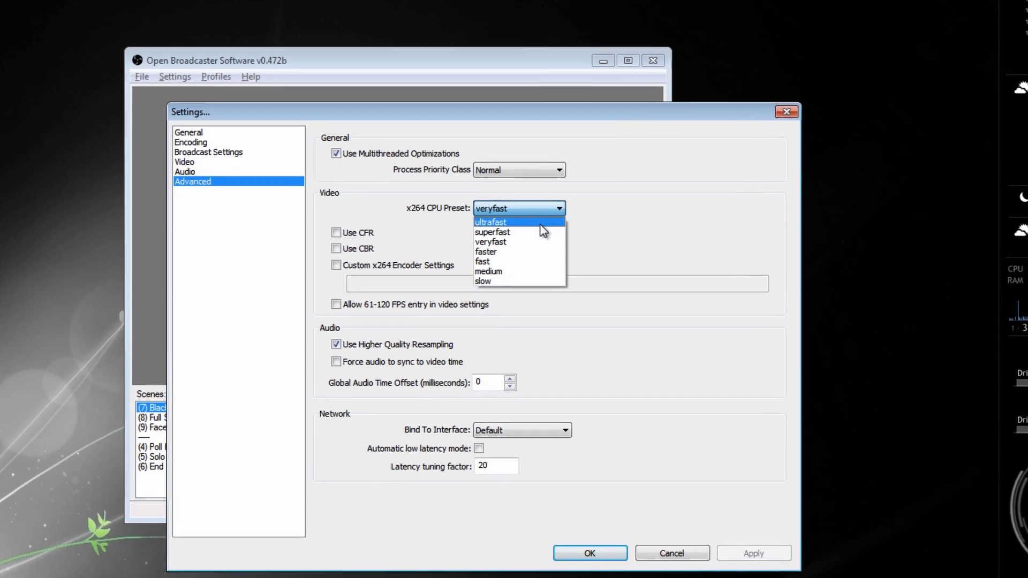
{"action": "left_click", "coordinate": [537, 207]}
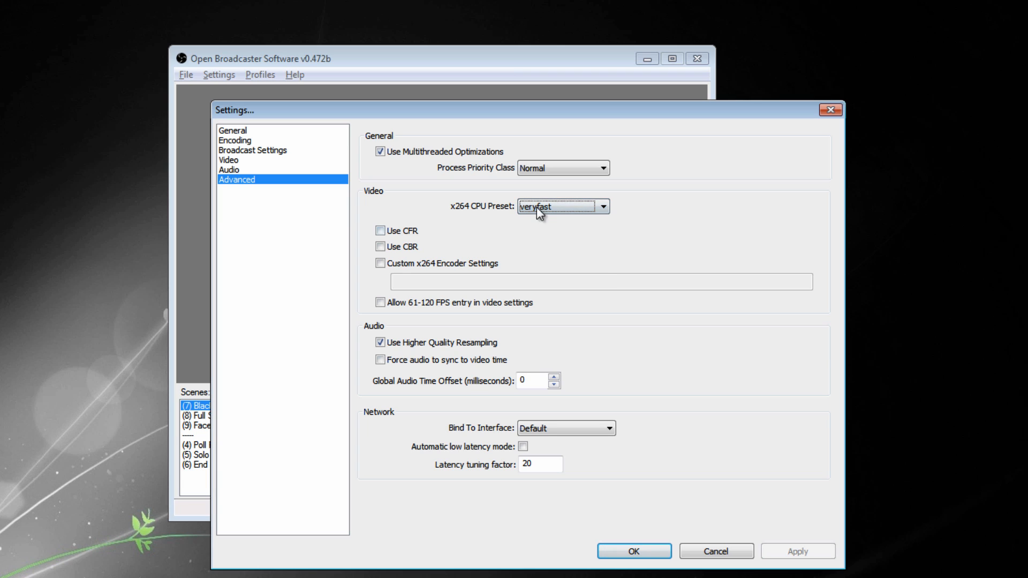
{"action": "left_click", "coordinate": [549, 205]}
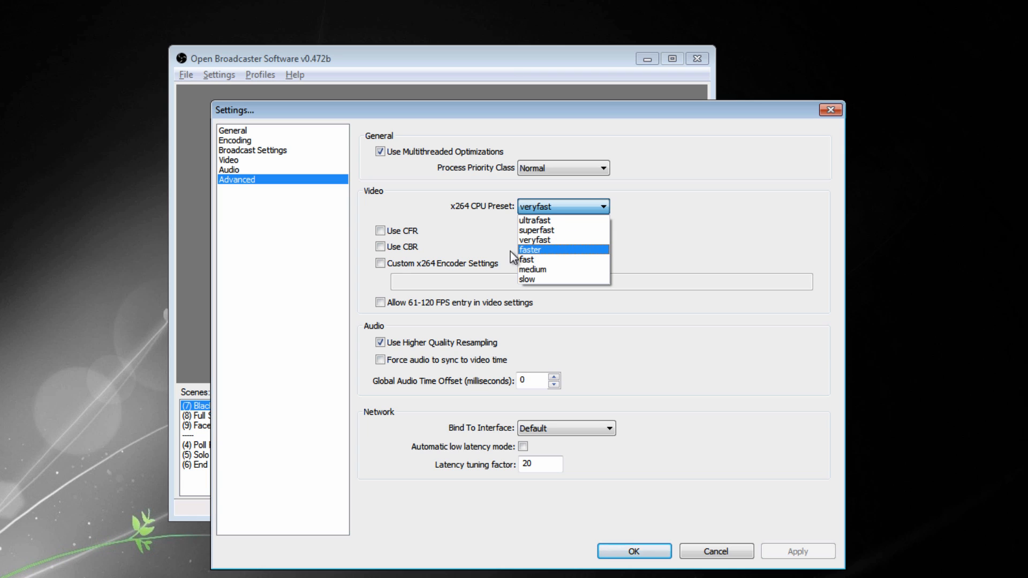
{"action": "left_click", "coordinate": [680, 257]}
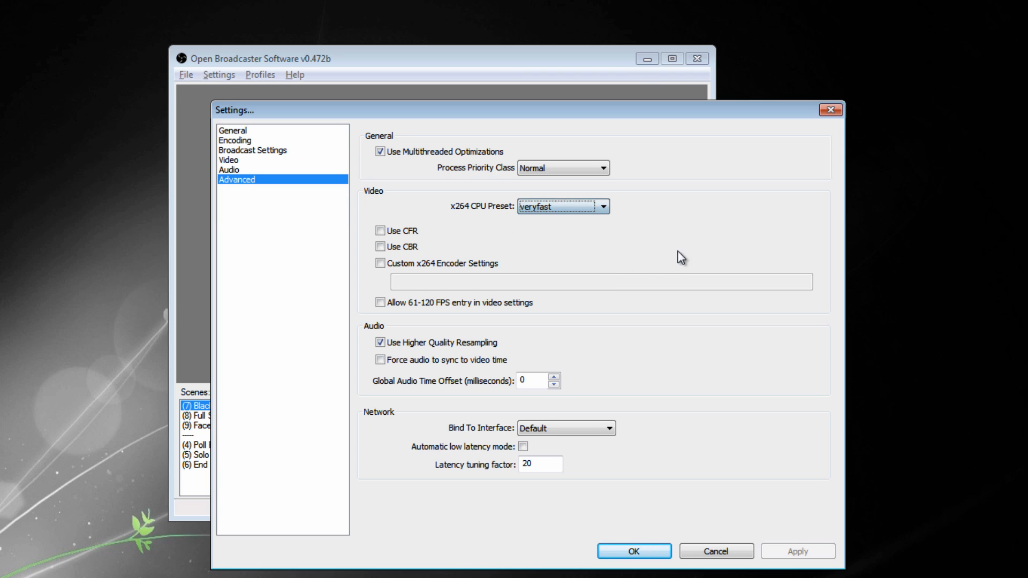
{"action": "left_click", "coordinate": [587, 211]}
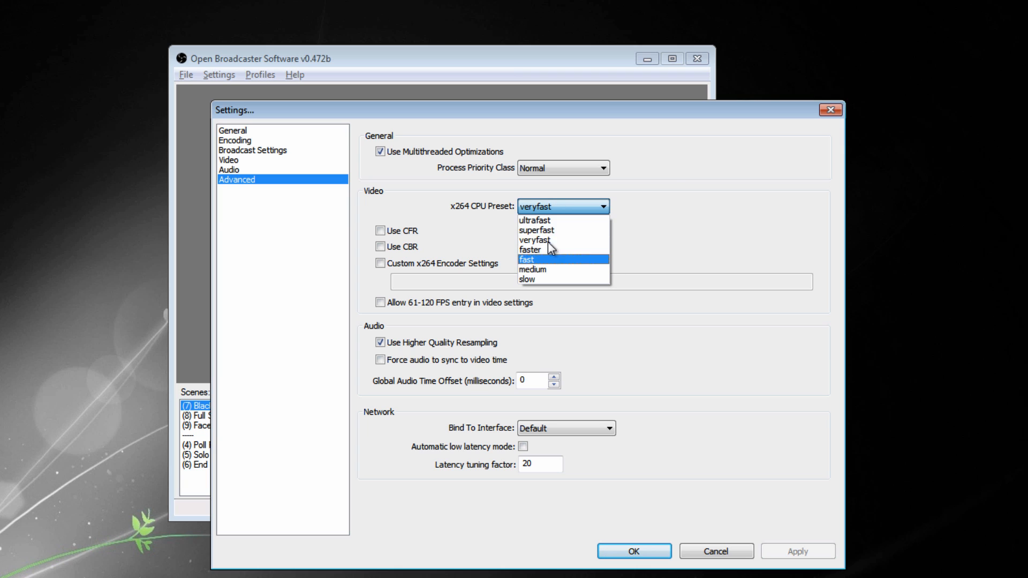
{"action": "left_click", "coordinate": [667, 168]}
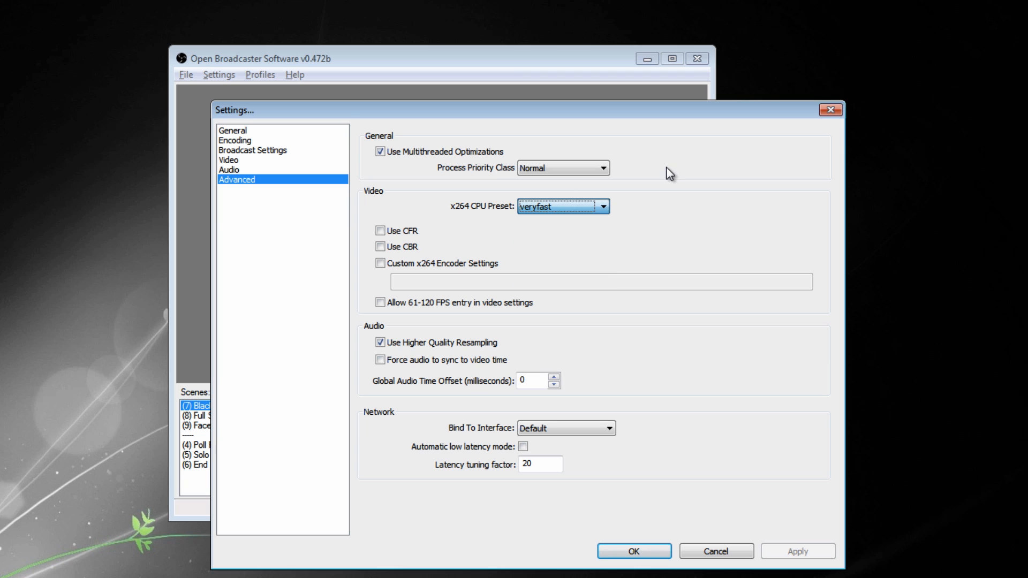
{"action": "left_click", "coordinate": [718, 551]}
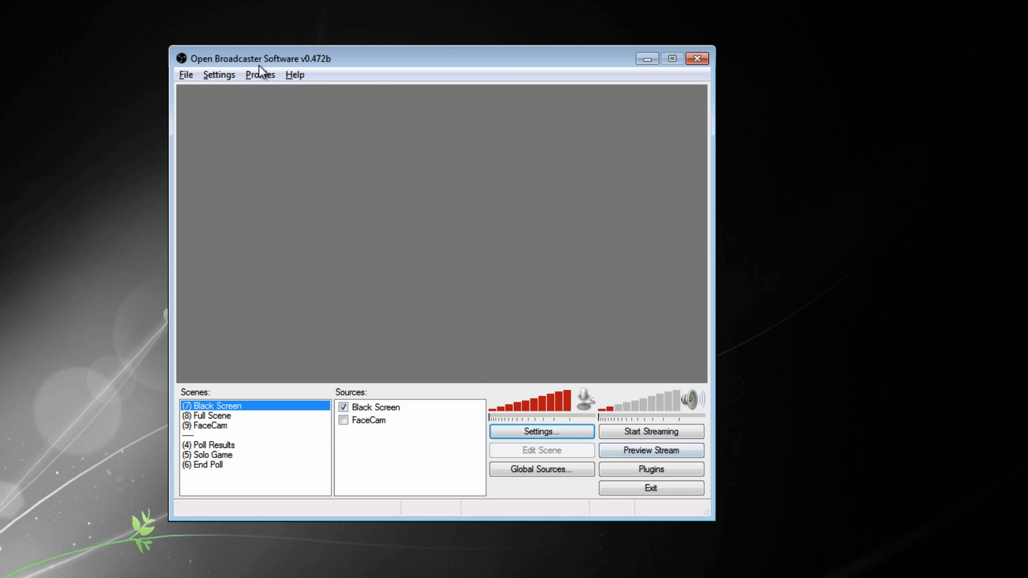
Look over the help entries and the available profiles, keeping File Output 1080p
{"action": "left_click", "coordinate": [294, 74]}
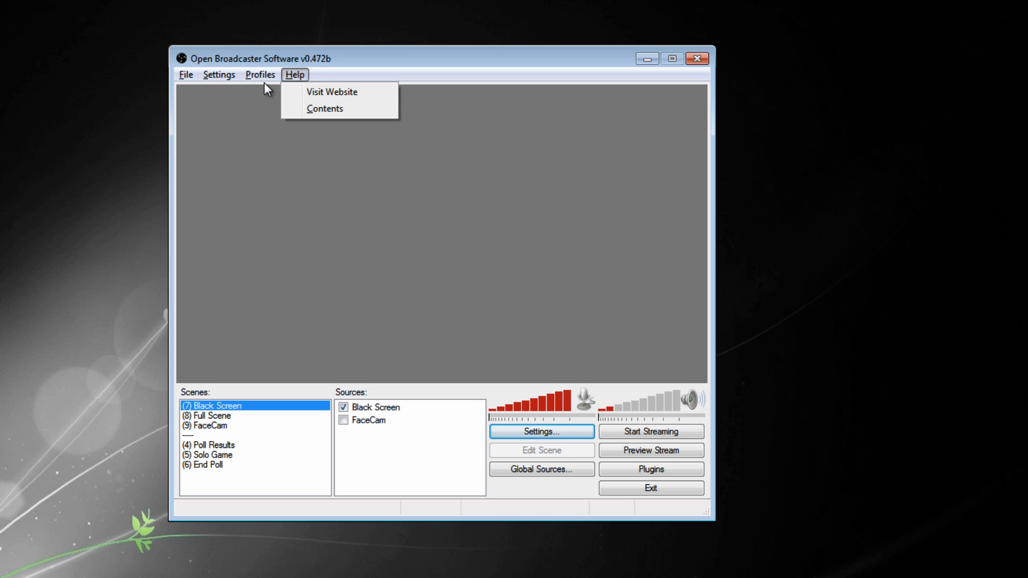
{"action": "mouse_move", "coordinate": [264, 76]}
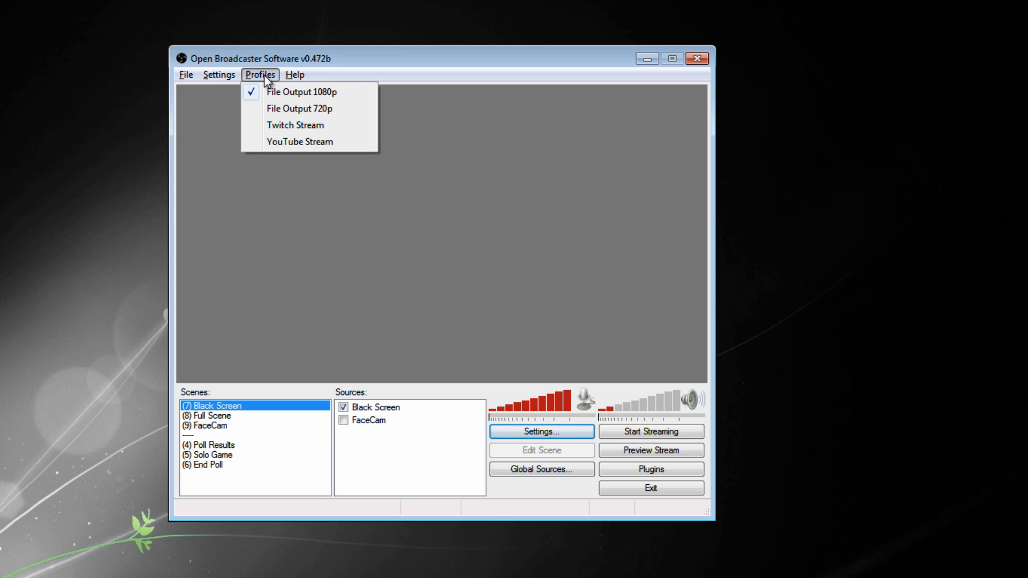
{"action": "left_click", "coordinate": [268, 79]}
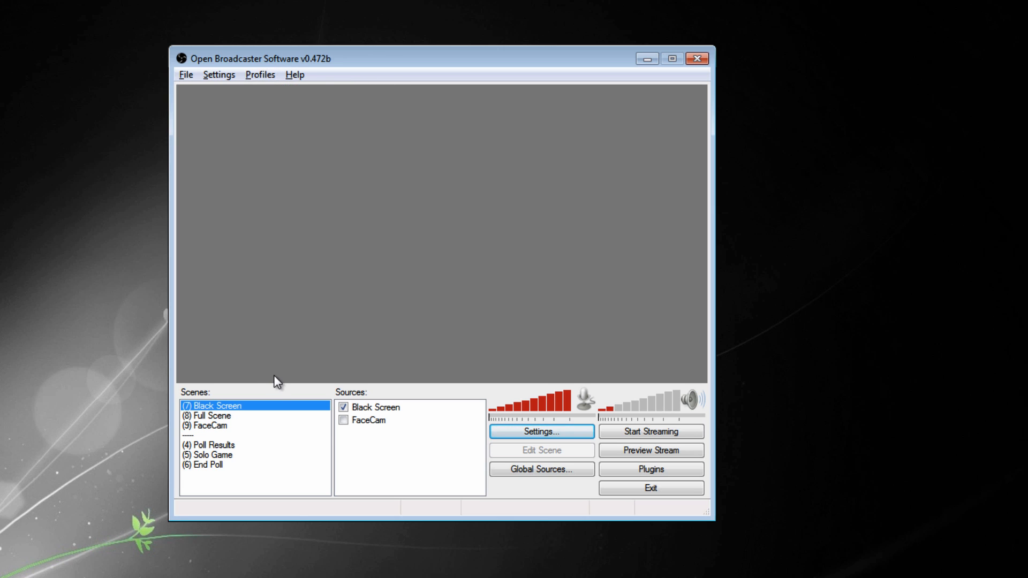
Reposition the main window, start the stream preview and switch to the Solo Game scene
{"action": "left_click_drag", "start_coordinate": [412, 61], "coordinate": [555, 32]}
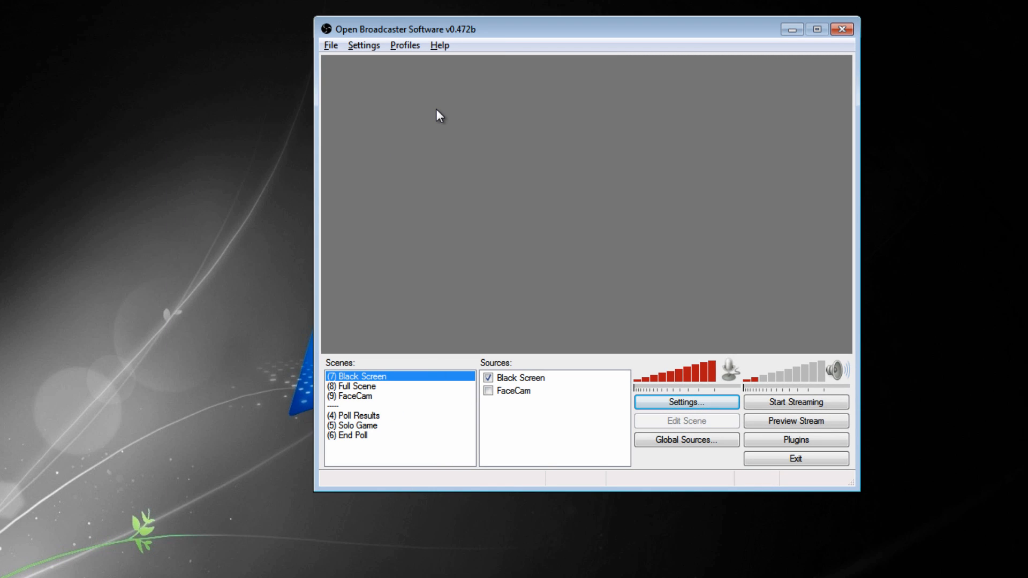
{"action": "left_click", "coordinate": [801, 422]}
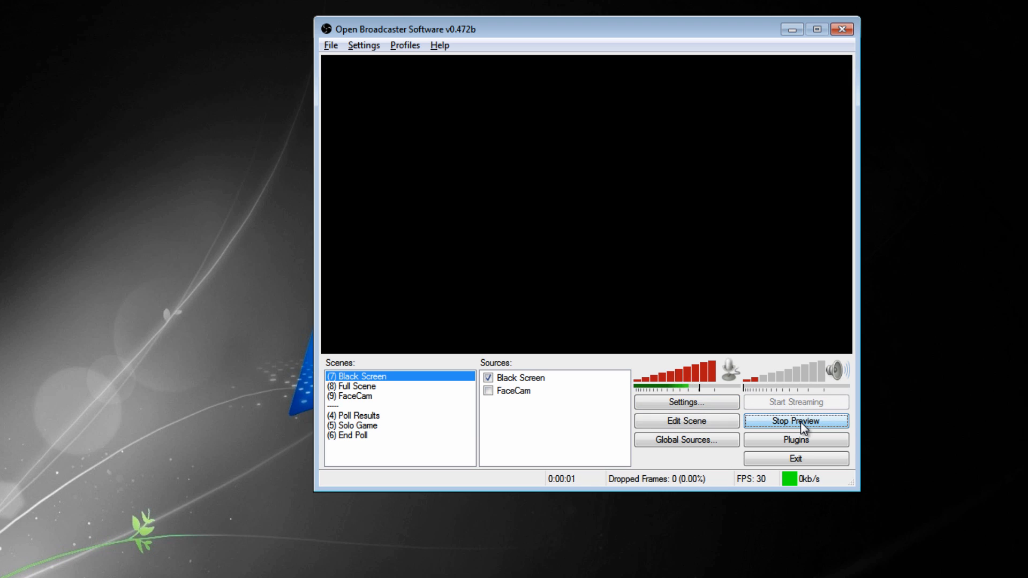
{"action": "left_click_drag", "start_coordinate": [502, 34], "coordinate": [339, 71]}
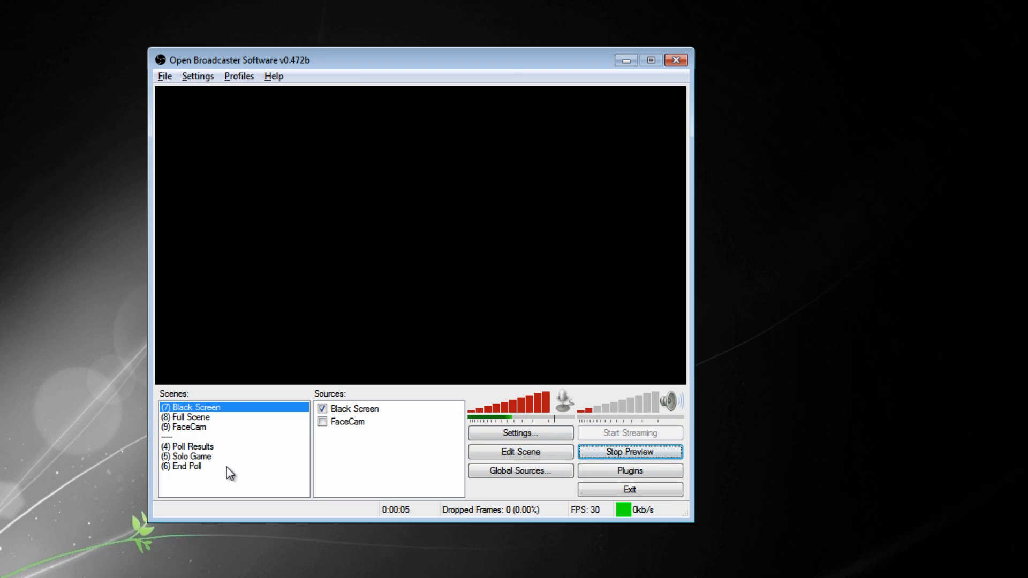
{"action": "left_click", "coordinate": [208, 456]}
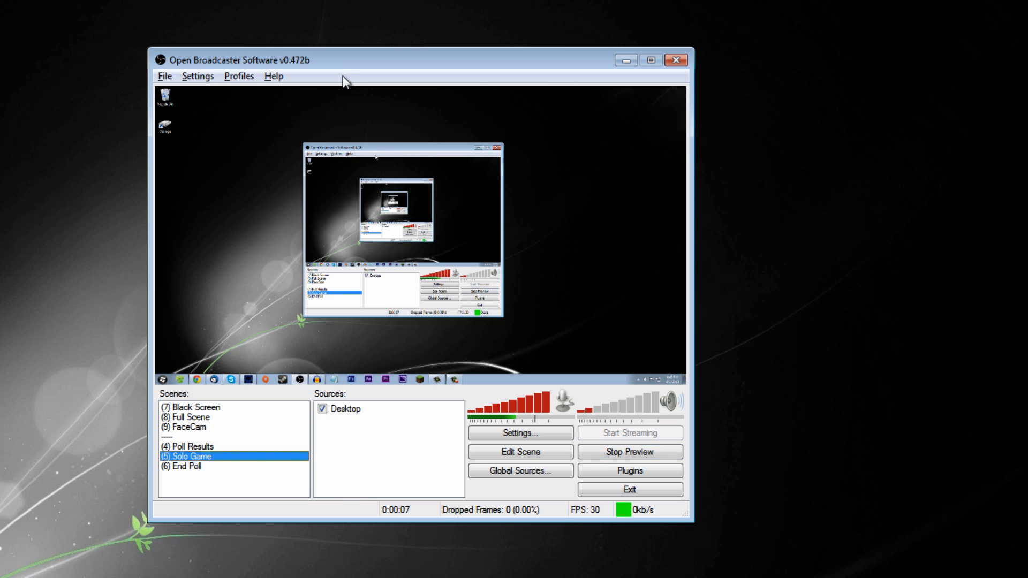
Check the live desktop capture by moving the main window and selecting on the empty desktop, and restart the preview
{"action": "left_click_drag", "start_coordinate": [348, 60], "coordinate": [399, 136]}
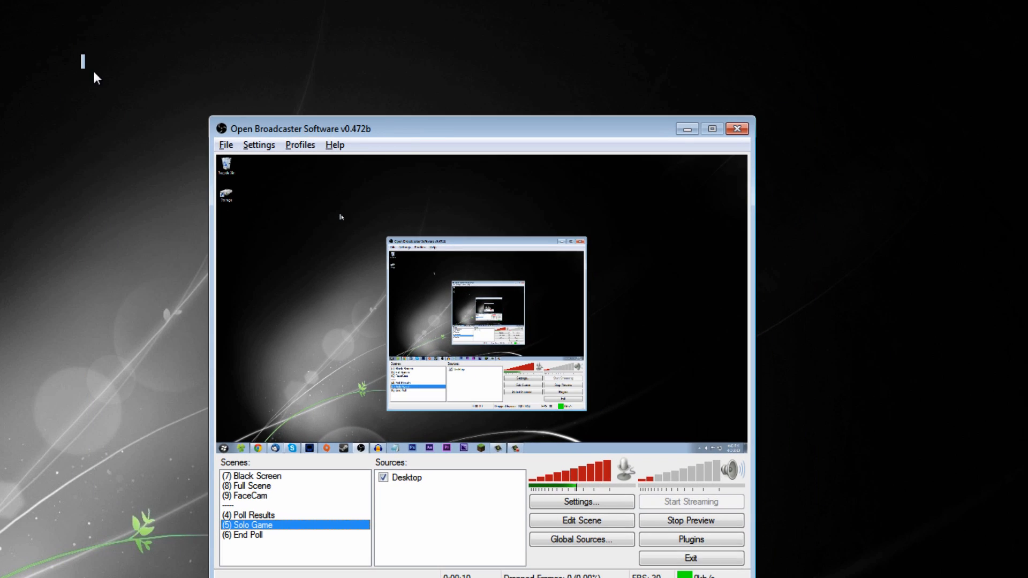
{"action": "left_click_drag", "start_coordinate": [94, 72], "coordinate": [98, 11]}
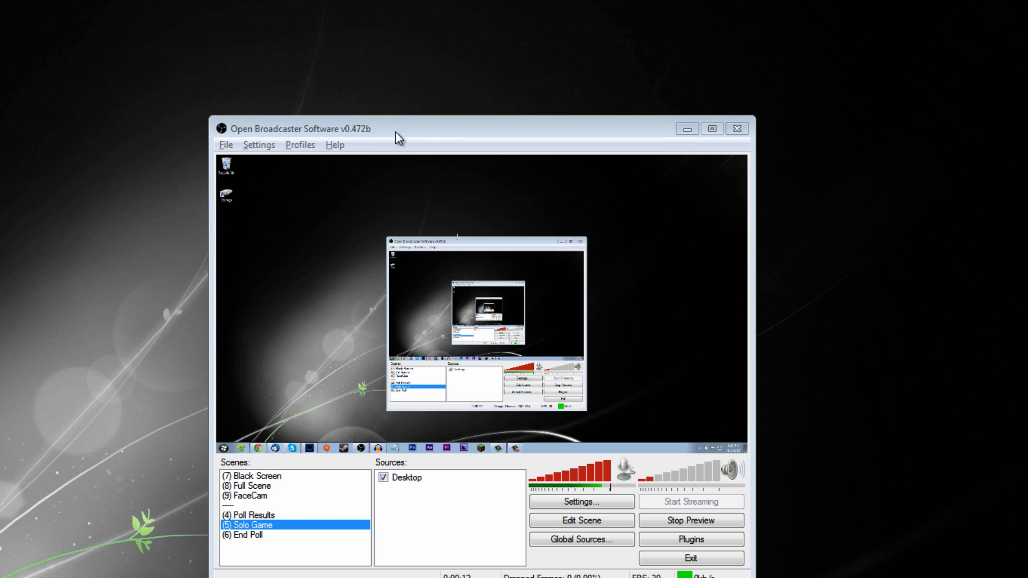
{"action": "left_click_drag", "start_coordinate": [395, 132], "coordinate": [348, 65]}
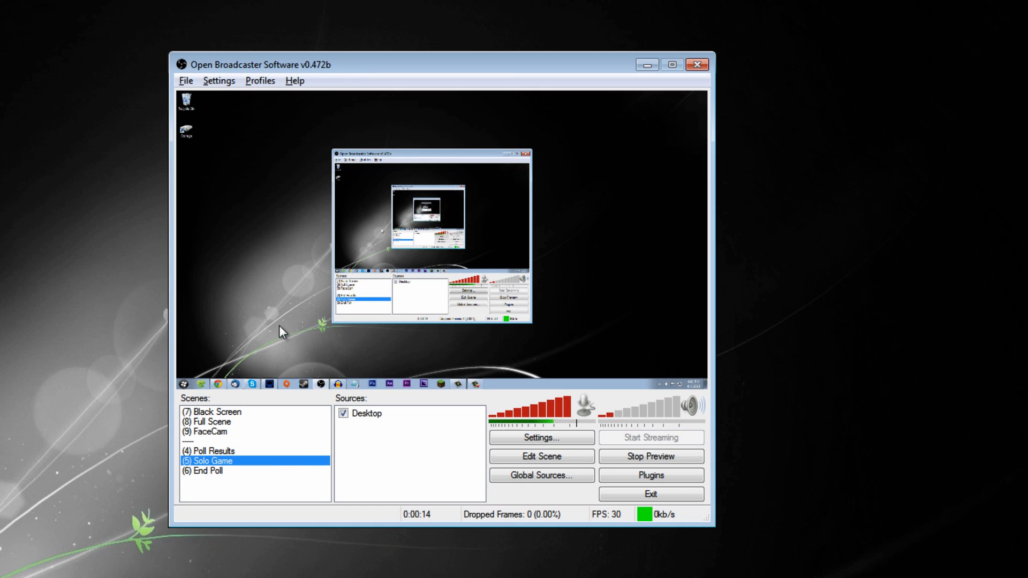
{"action": "left_click", "coordinate": [645, 459]}
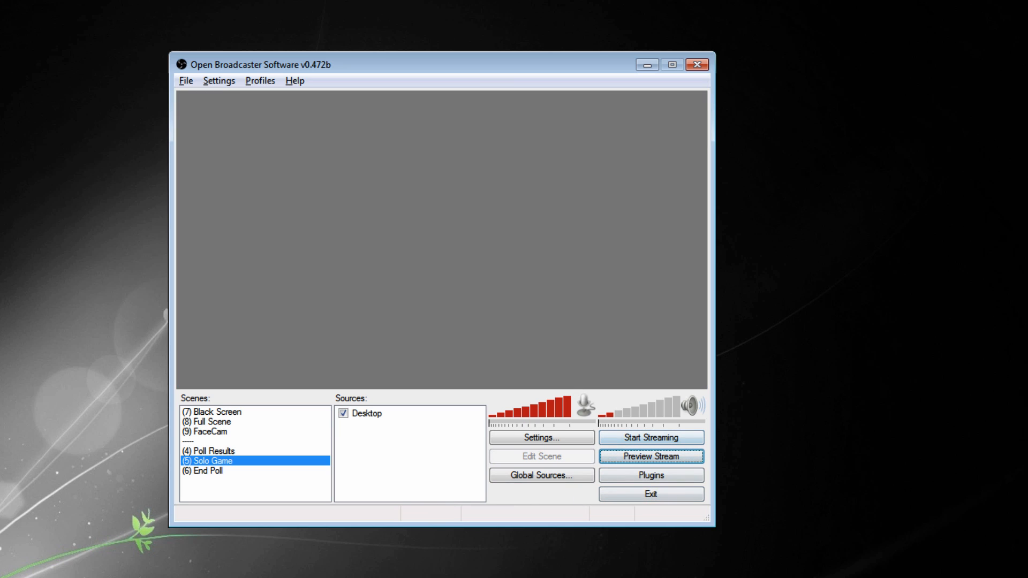
{"action": "left_click", "coordinate": [645, 458]}
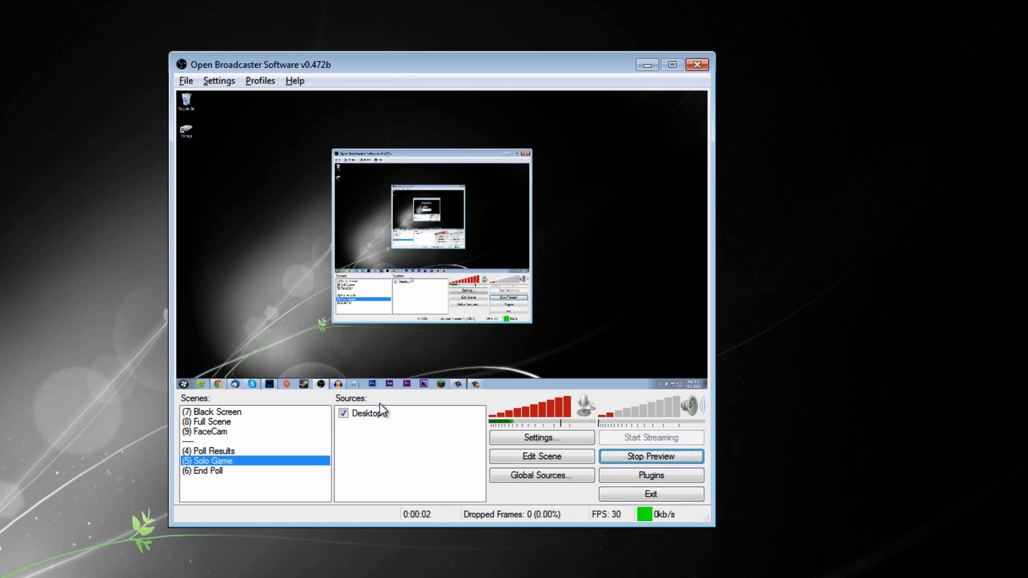
Preview the End Poll scene and switch to the Poll Results scene
{"action": "left_click", "coordinate": [220, 471]}
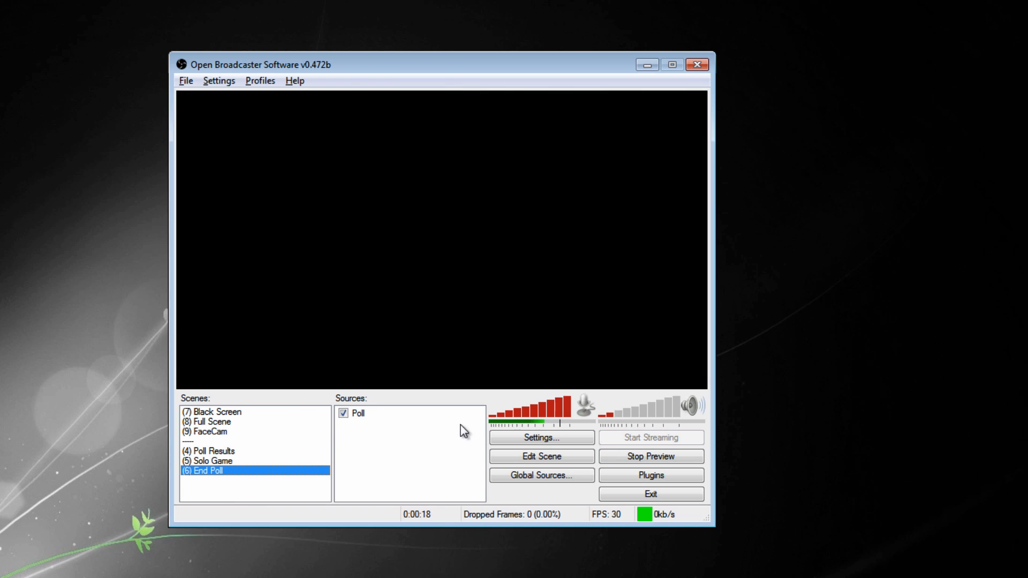
{"action": "left_click", "coordinate": [218, 452]}
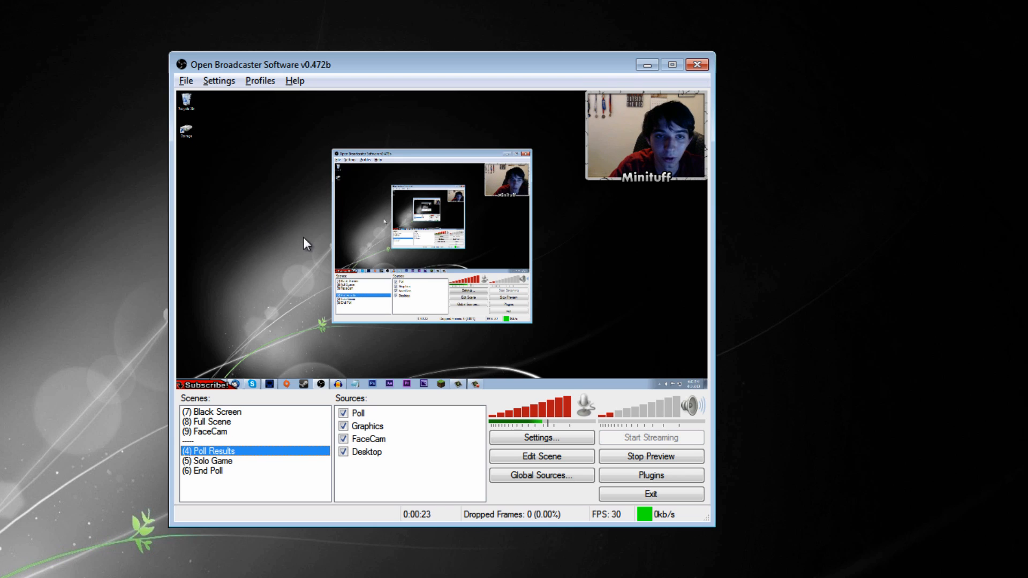
Switch to the FaceCam scene and reposition the main window on the desktop
{"action": "left_click", "coordinate": [217, 431]}
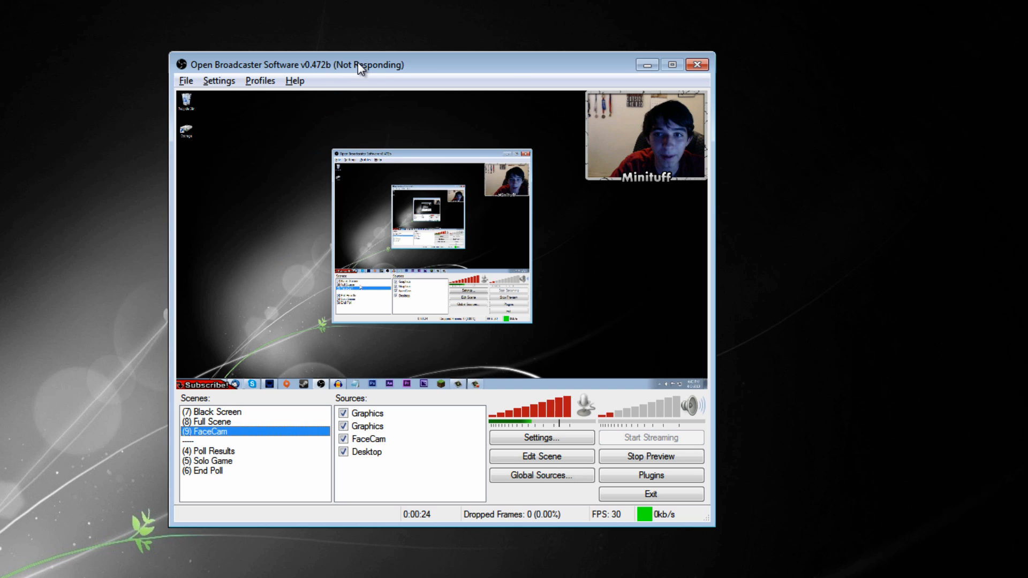
{"action": "left_click_drag", "start_coordinate": [357, 67], "coordinate": [542, 89]}
{"action": "left_click_drag", "start_coordinate": [476, 85], "coordinate": [415, 30]}
{"action": "key", "text": "9"}
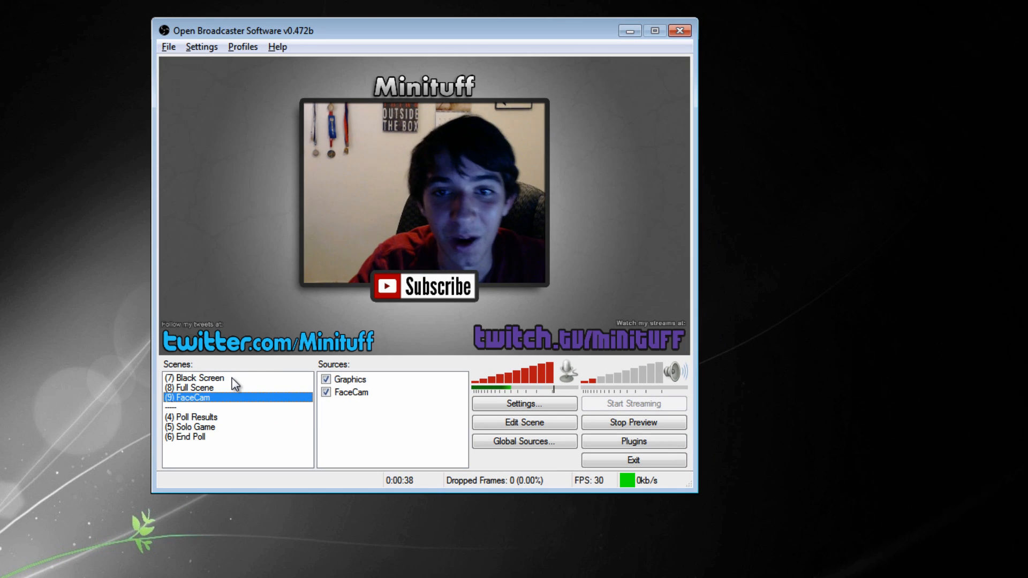
Cycle the preview through the Full Scene, Black Screen, FaceCam and Poll Results scenes, ending on Solo Game
{"action": "key", "text": "8"}
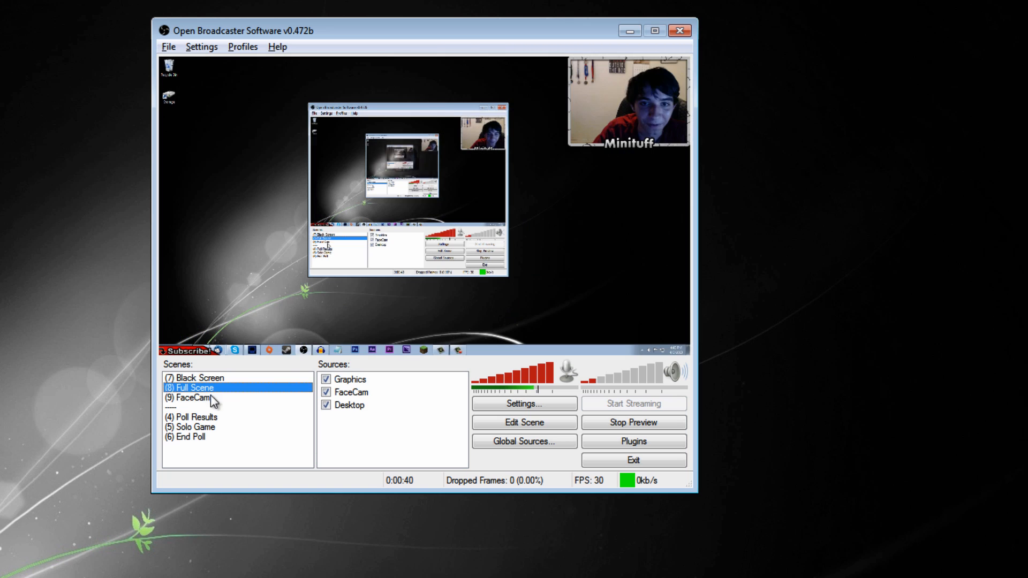
{"action": "key", "text": "7"}
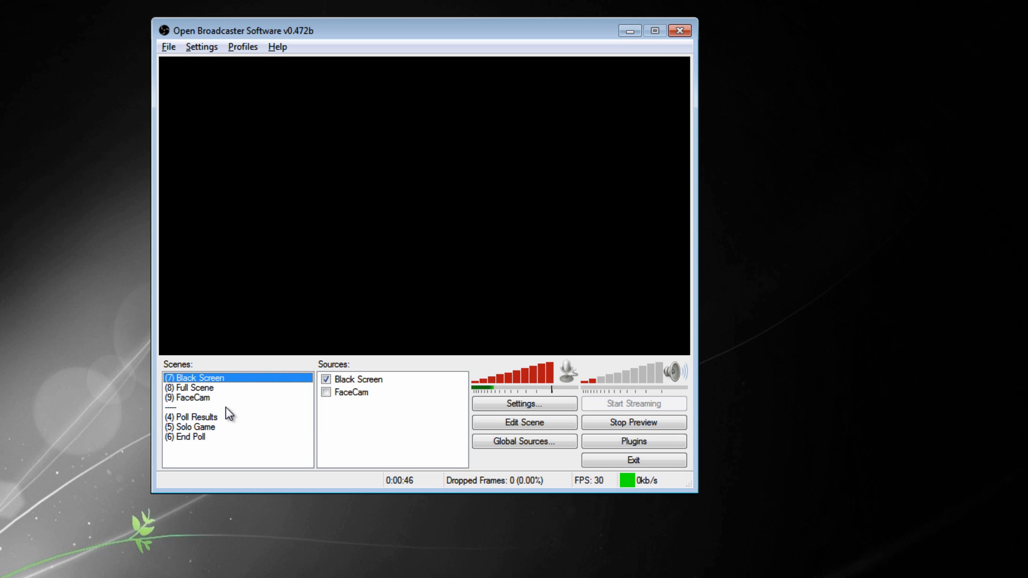
{"action": "key", "text": "8"}
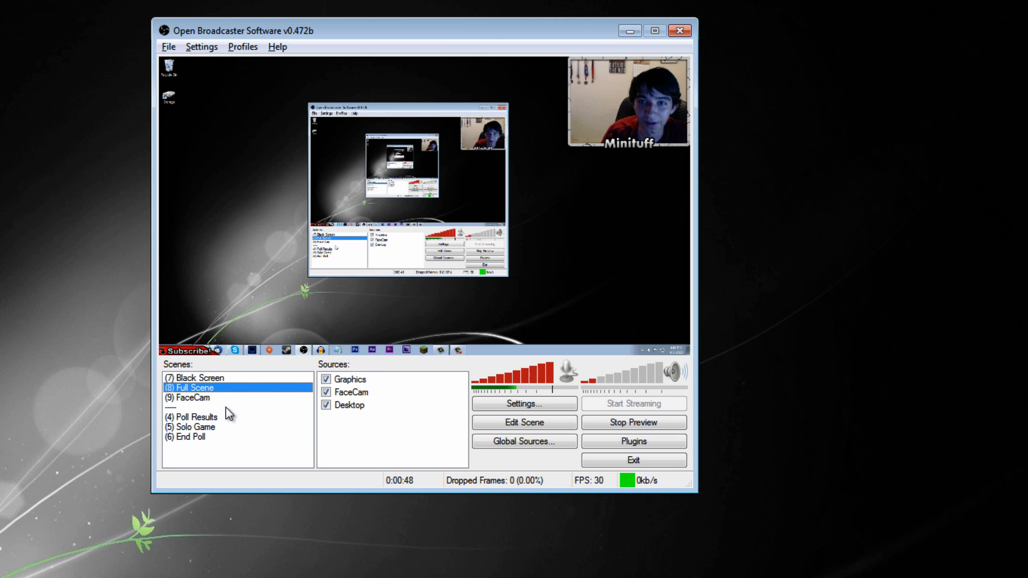
{"action": "key", "text": "7"}
{"action": "key", "text": "8"}
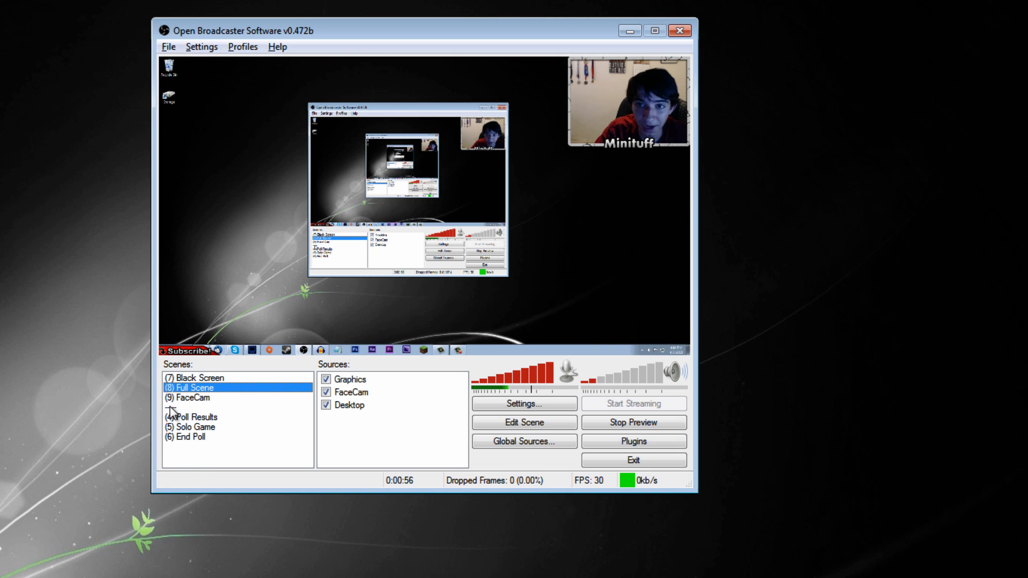
{"action": "key", "text": "9"}
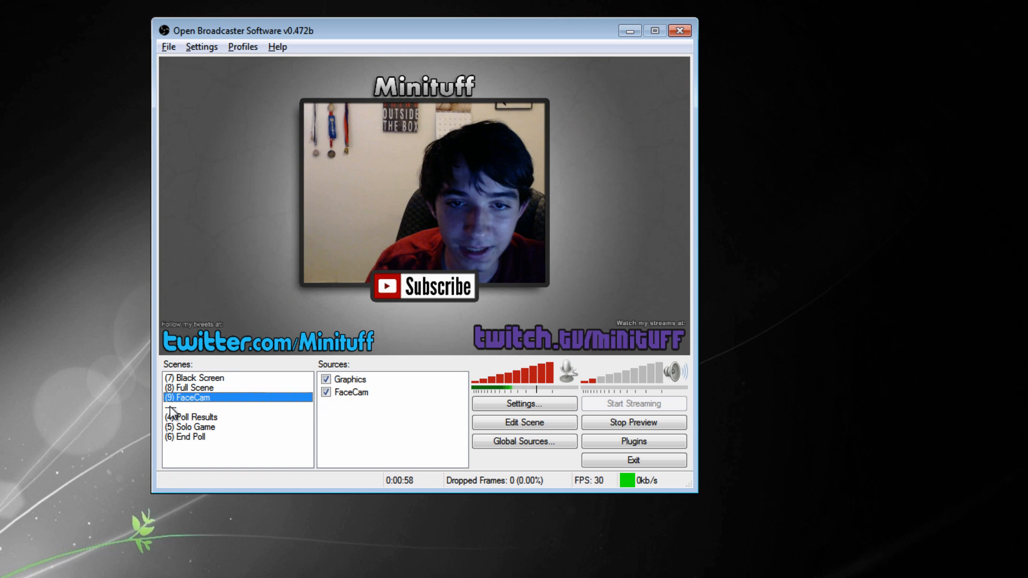
{"action": "key", "text": "4"}
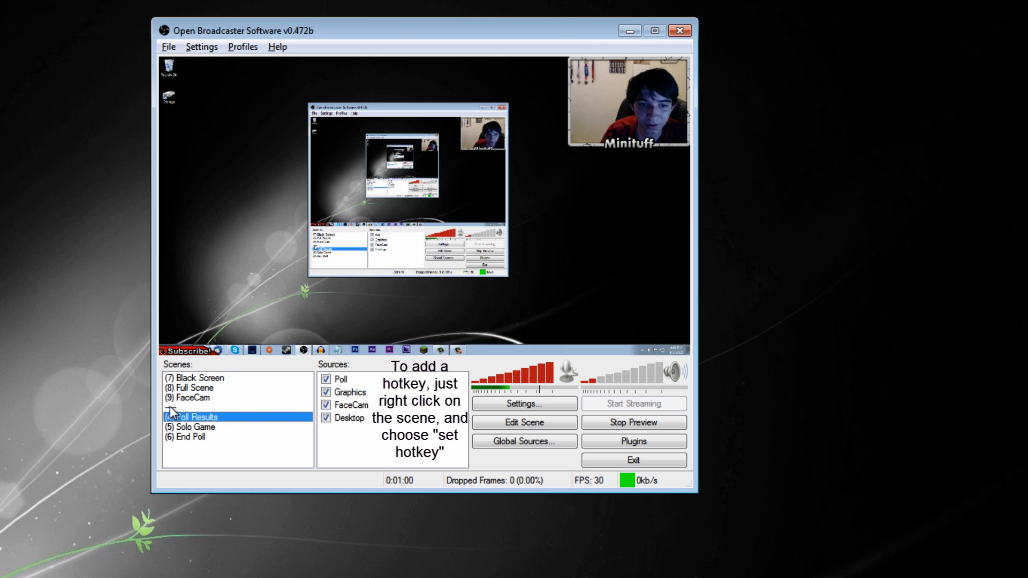
{"action": "key", "text": "5"}
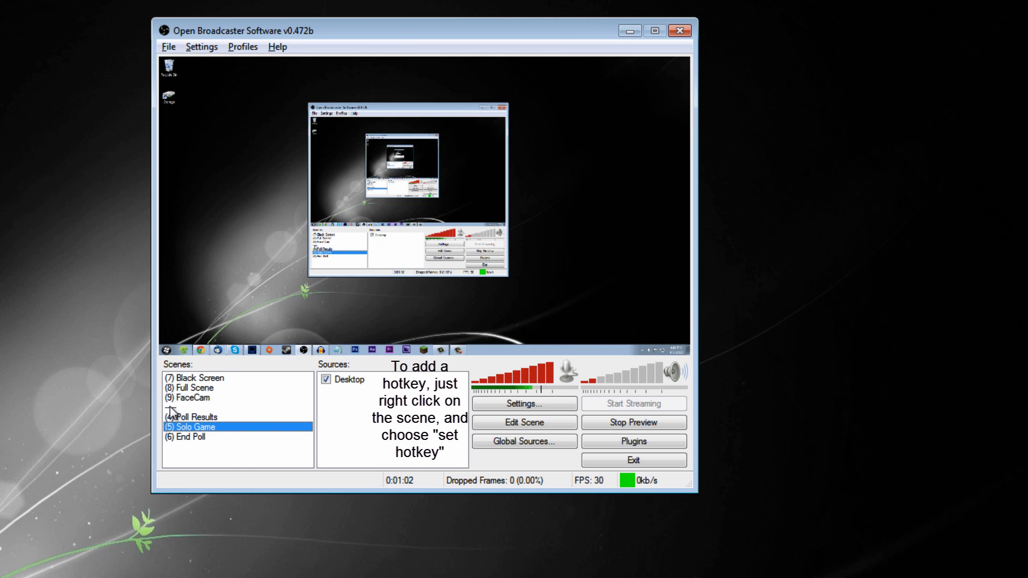
Add a new scene named Tutorail to the scene list
{"action": "right_click", "coordinate": [197, 459]}
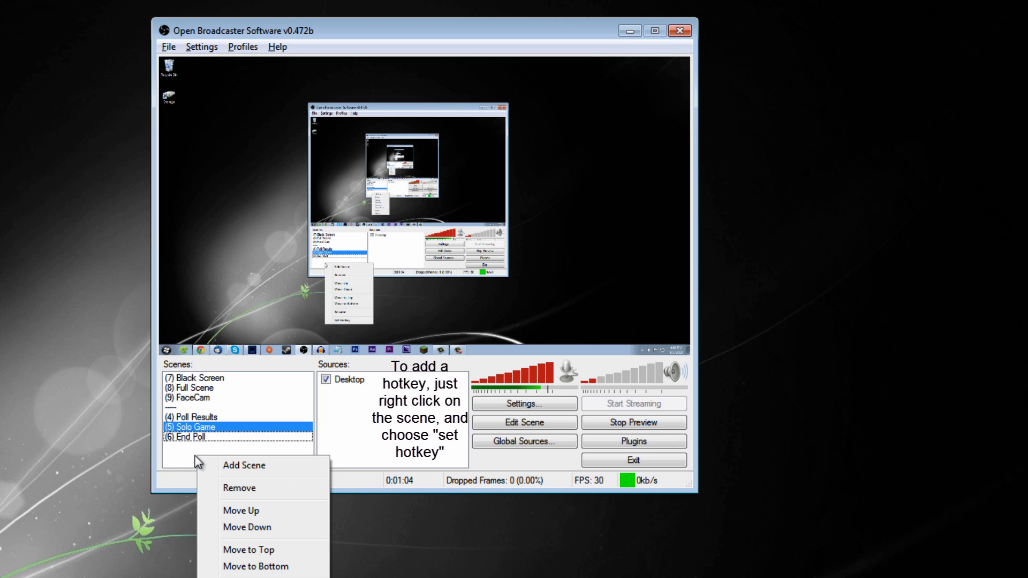
{"action": "left_click", "coordinate": [184, 455]}
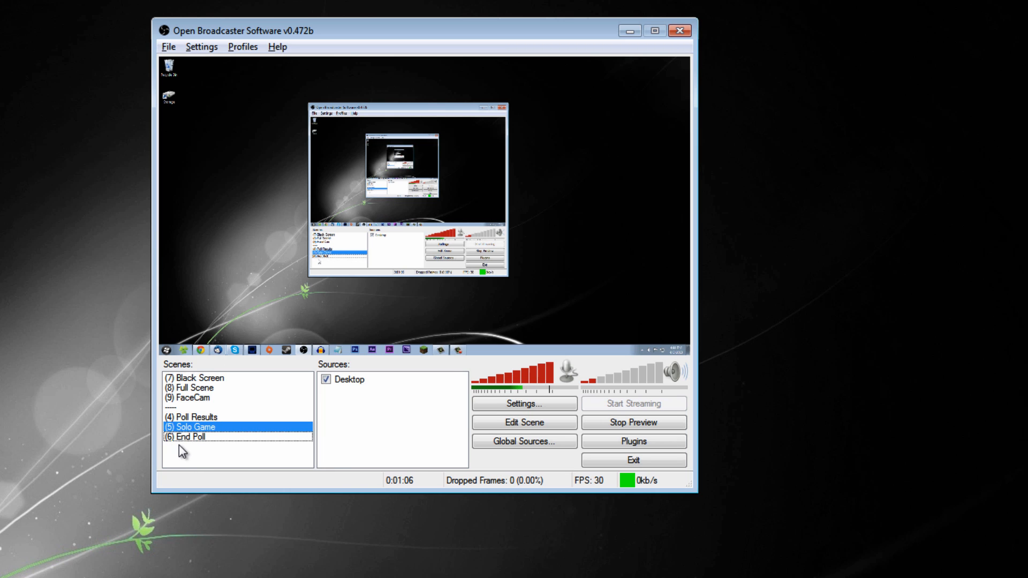
{"action": "right_click", "coordinate": [177, 450]}
{"action": "left_click", "coordinate": [202, 461]}
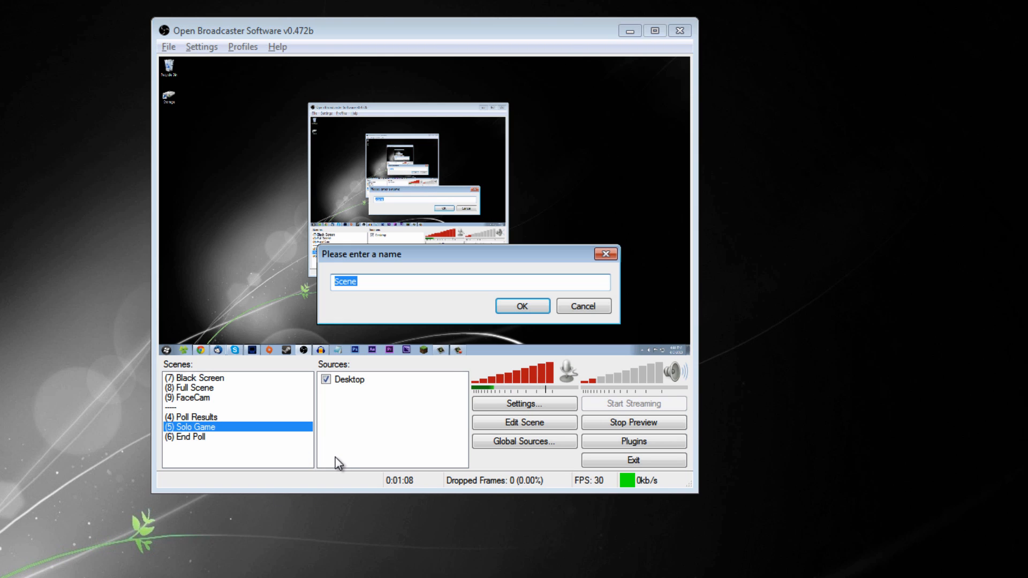
{"action": "type", "text": "Tutora"}
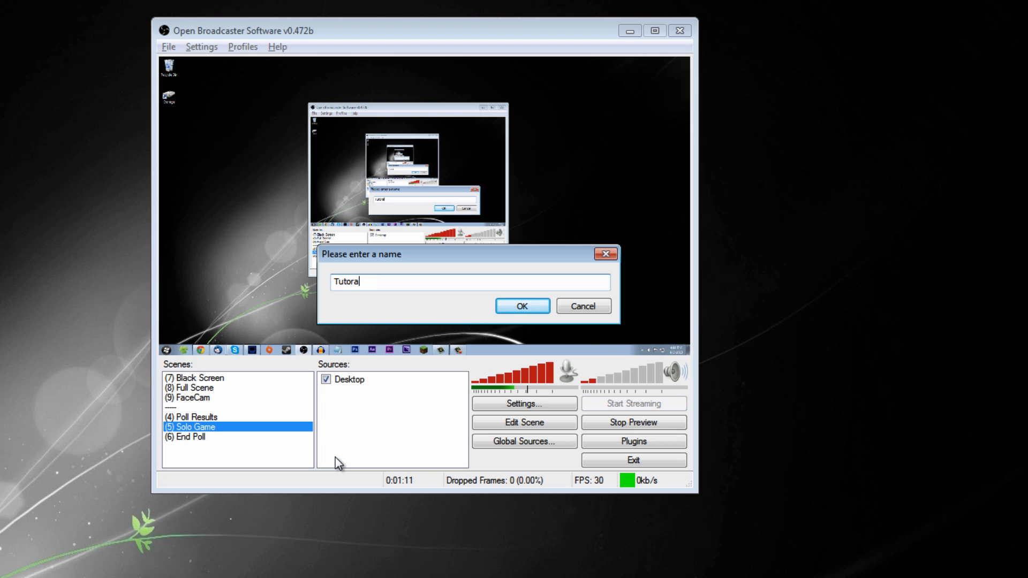
{"action": "key", "text": "BackSpace"}
{"action": "key", "text": "Return"}
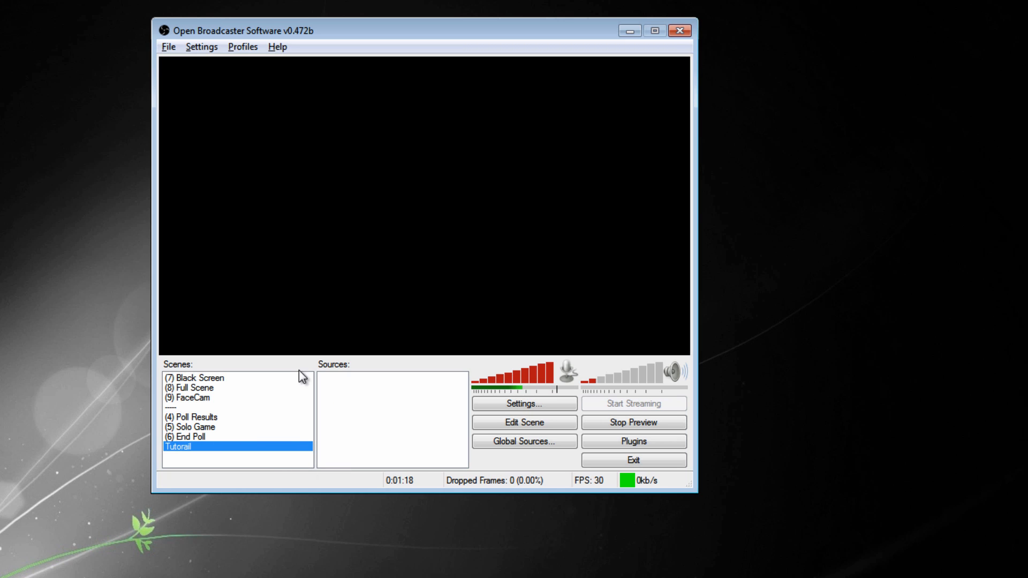
In Full Scene, hide and restore the Graphics, FaceCam and Desktop sources one at a time
{"action": "left_click", "coordinate": [200, 388]}
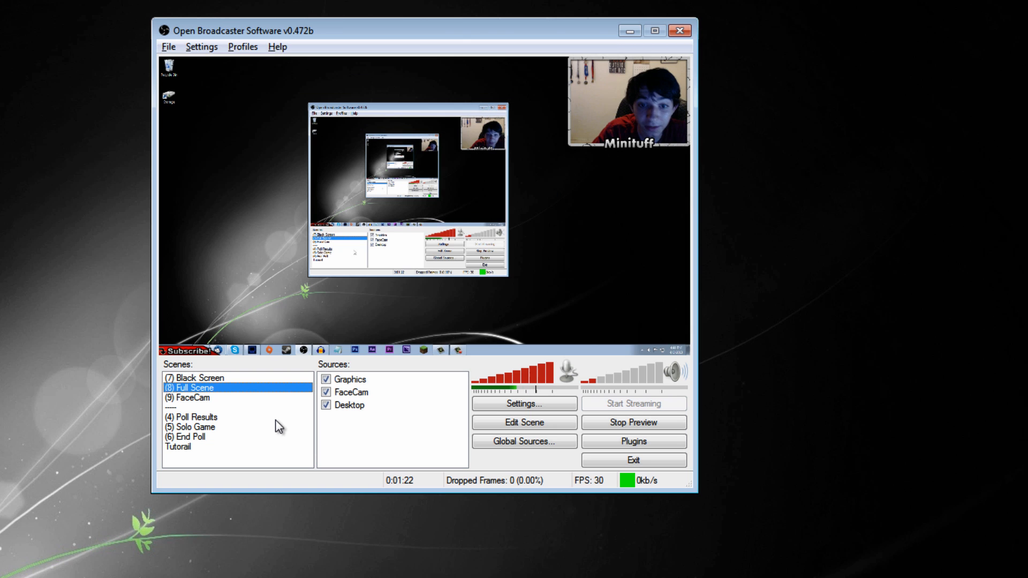
{"action": "left_click", "coordinate": [326, 379]}
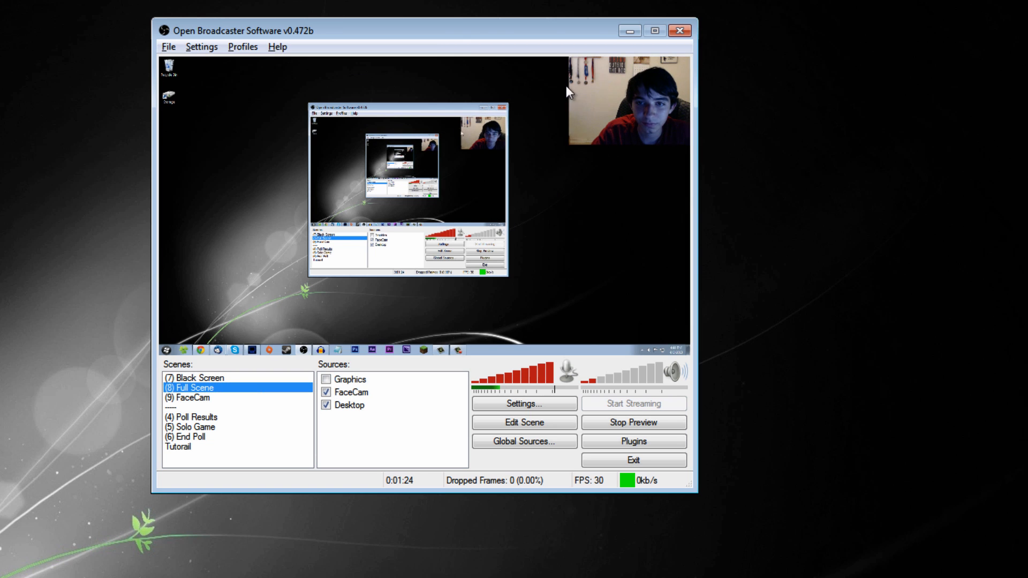
{"action": "left_click", "coordinate": [325, 379]}
{"action": "left_click", "coordinate": [326, 391]}
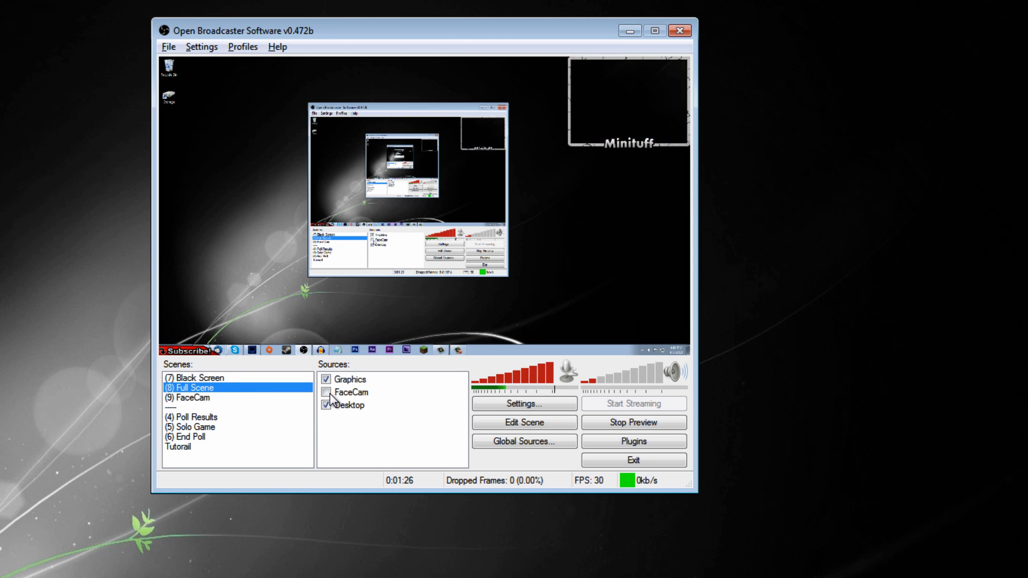
{"action": "left_click", "coordinate": [327, 392]}
{"action": "left_click", "coordinate": [327, 405]}
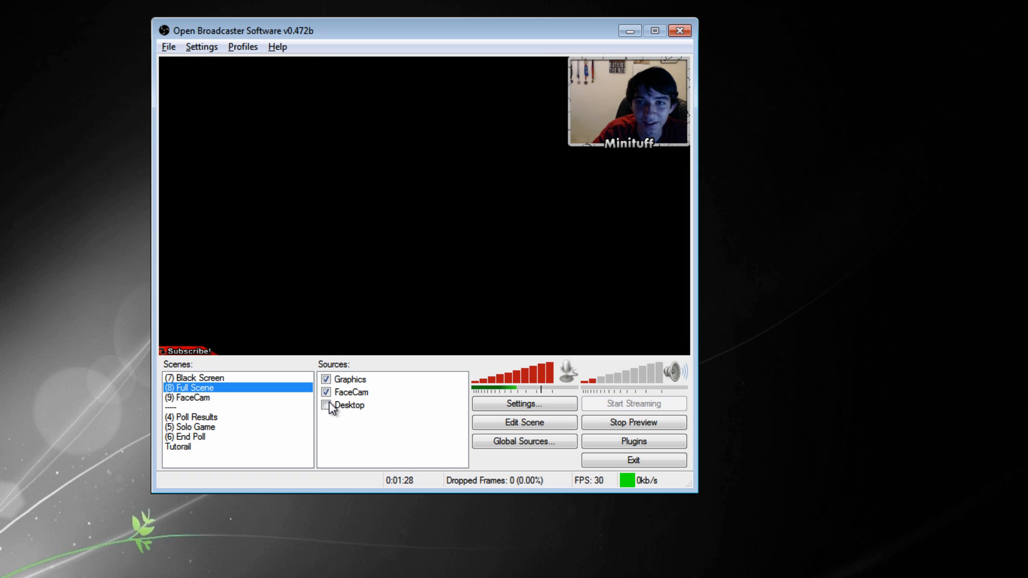
{"action": "left_click", "coordinate": [326, 405]}
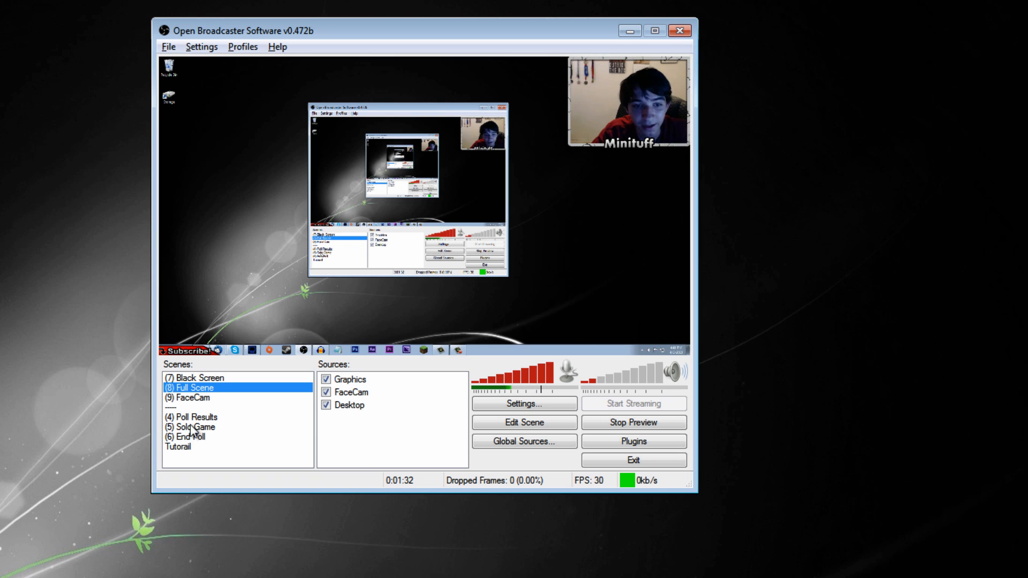
Add an image source named Graphic to the Tutorail scene
{"action": "left_click", "coordinate": [185, 447]}
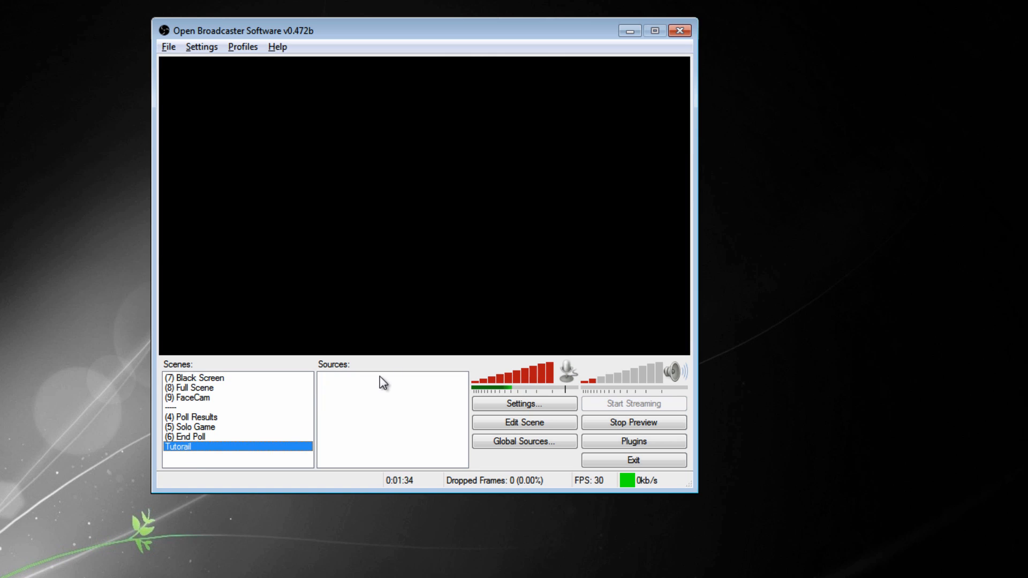
{"action": "right_click", "coordinate": [346, 393]}
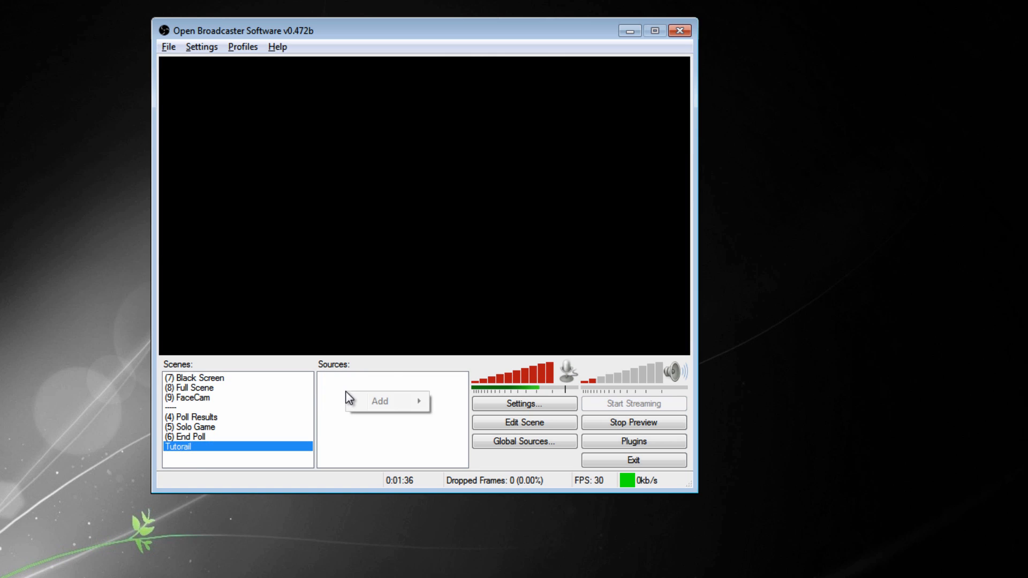
{"action": "mouse_move", "coordinate": [372, 407]}
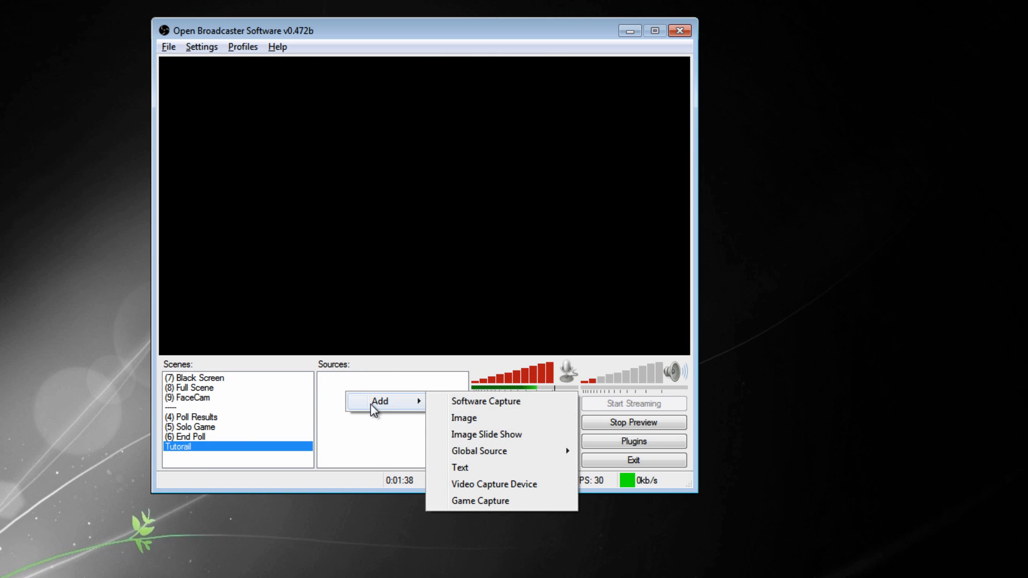
{"action": "left_click", "coordinate": [471, 419]}
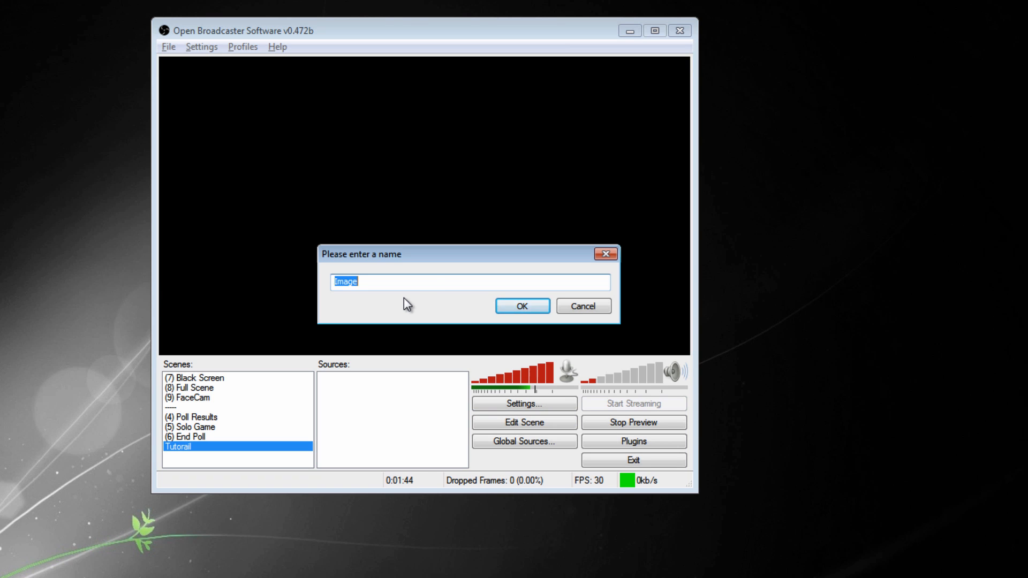
{"action": "type", "text": "Graphic"}
{"action": "key", "text": "Return"}
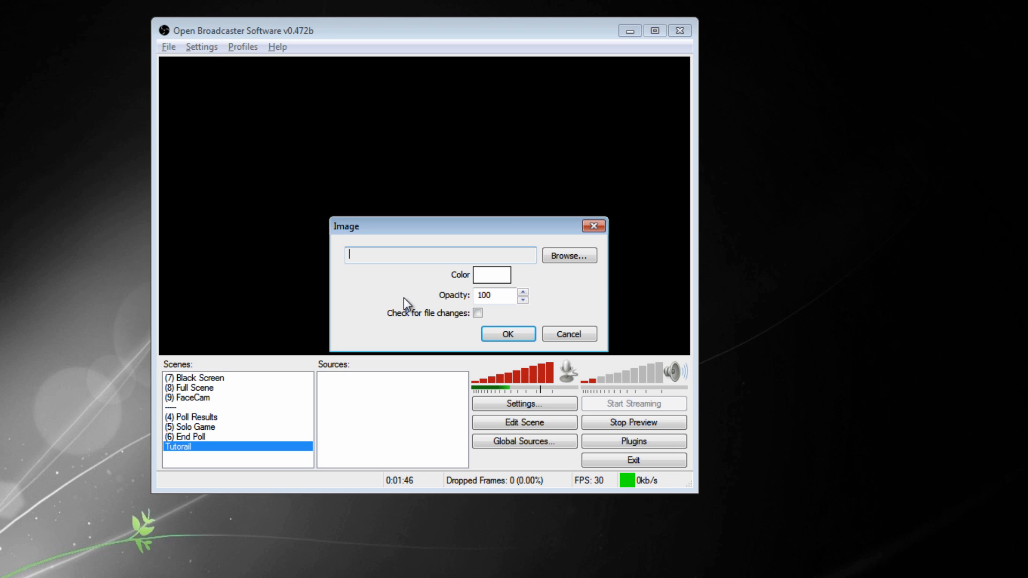
Load Template 640x480 Smaller.png from Youtube Stuff\Other Stuff\FaceCam Template\FaceCam as the source's image file
{"action": "left_click", "coordinate": [563, 256]}
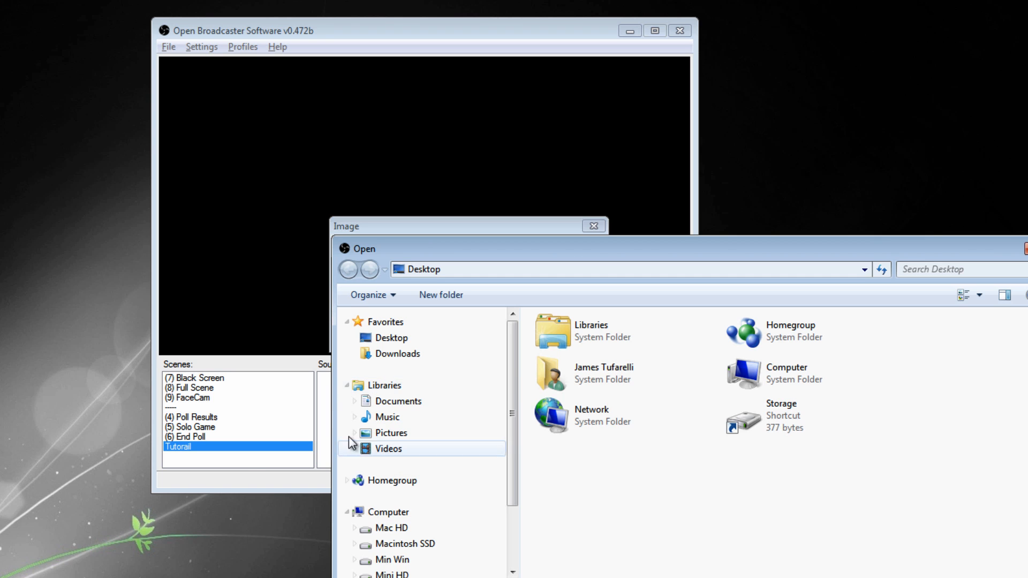
{"action": "left_click_drag", "start_coordinate": [558, 249], "coordinate": [377, 244]}
{"action": "double_click", "coordinate": [597, 405]}
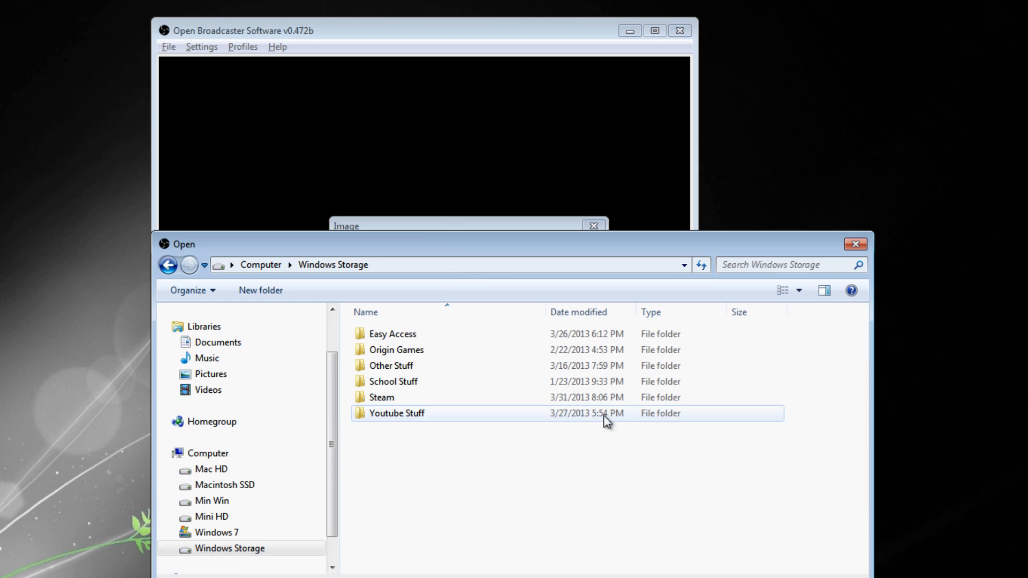
{"action": "double_click", "coordinate": [403, 416]}
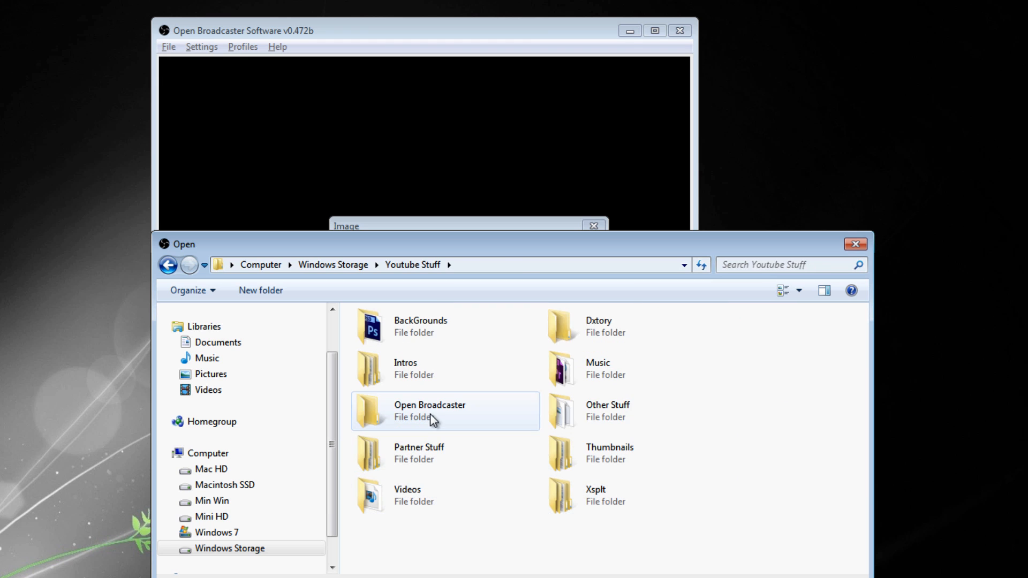
{"action": "double_click", "coordinate": [429, 414]}
{"action": "left_click", "coordinate": [170, 266]}
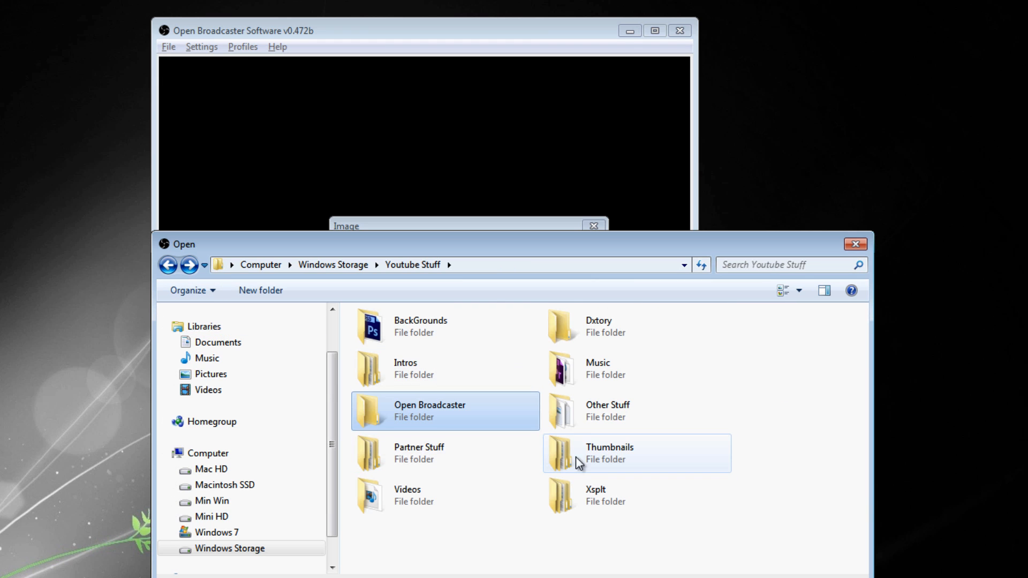
{"action": "double_click", "coordinate": [599, 411]}
{"action": "double_click", "coordinate": [391, 356]}
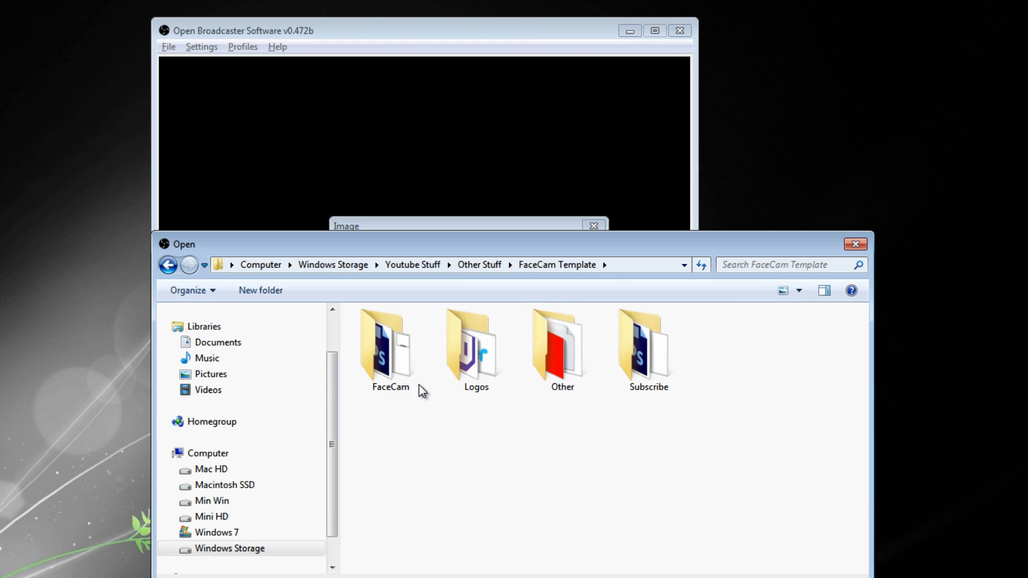
{"action": "double_click", "coordinate": [417, 370]}
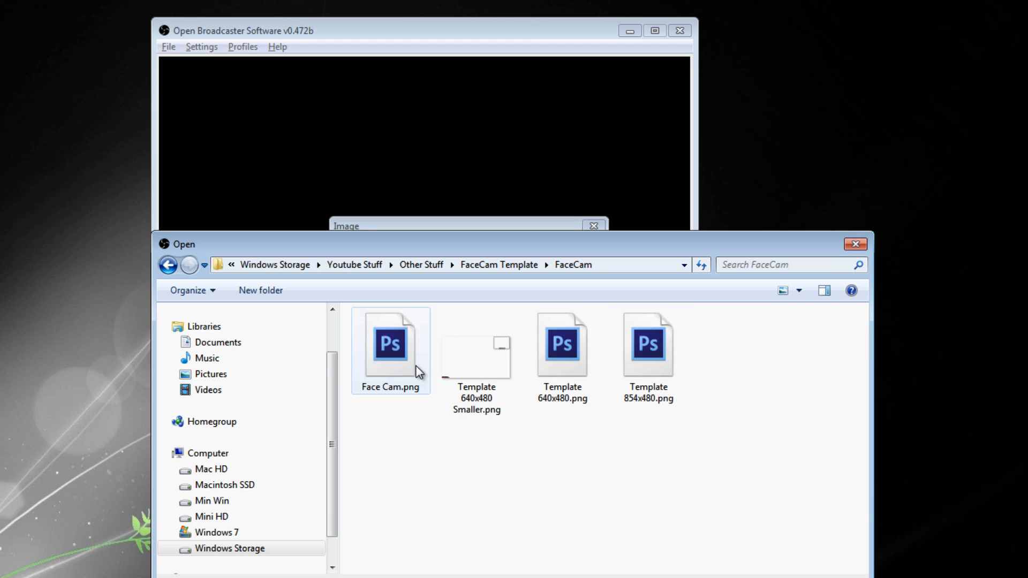
{"action": "double_click", "coordinate": [468, 357]}
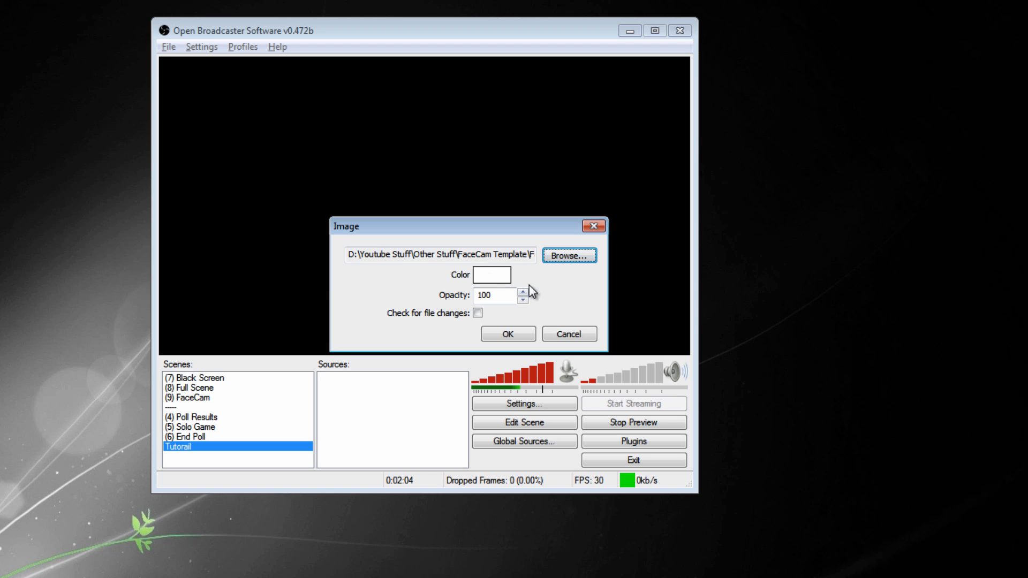
Look over the image source's color palette, opacity and file path settings
{"action": "left_click", "coordinate": [491, 275]}
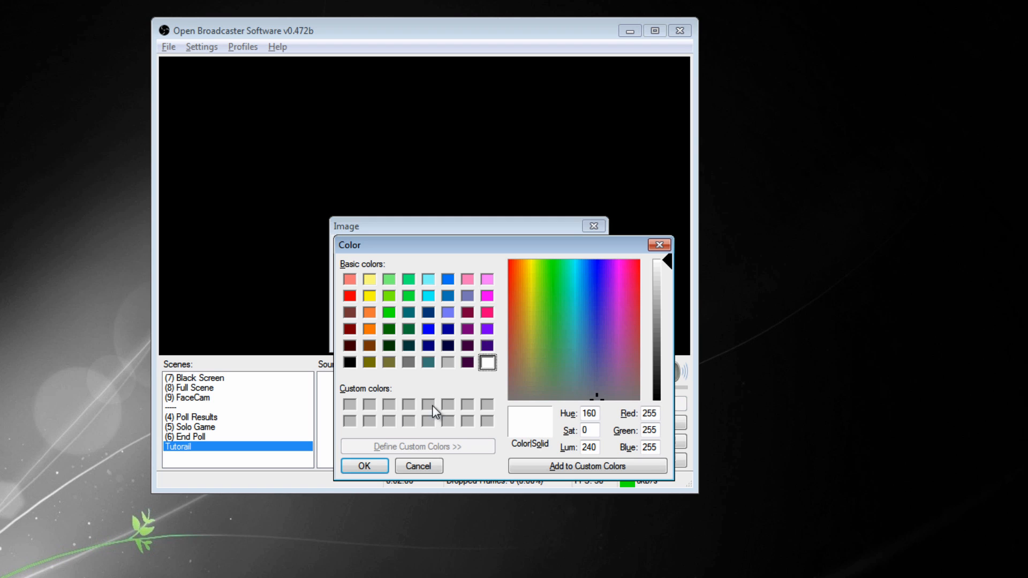
{"action": "left_click", "coordinate": [659, 244]}
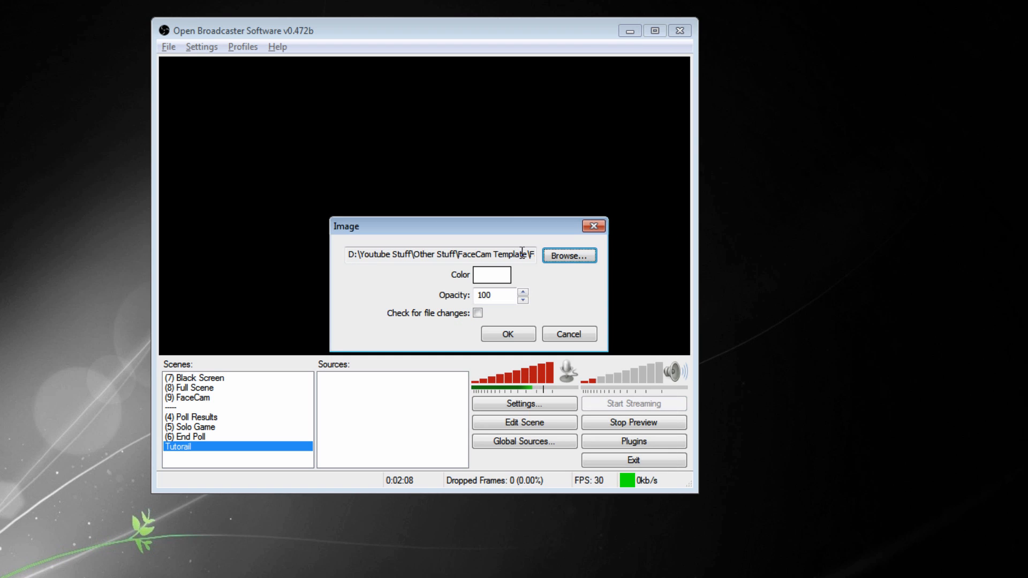
{"action": "key", "text": "Tab"}
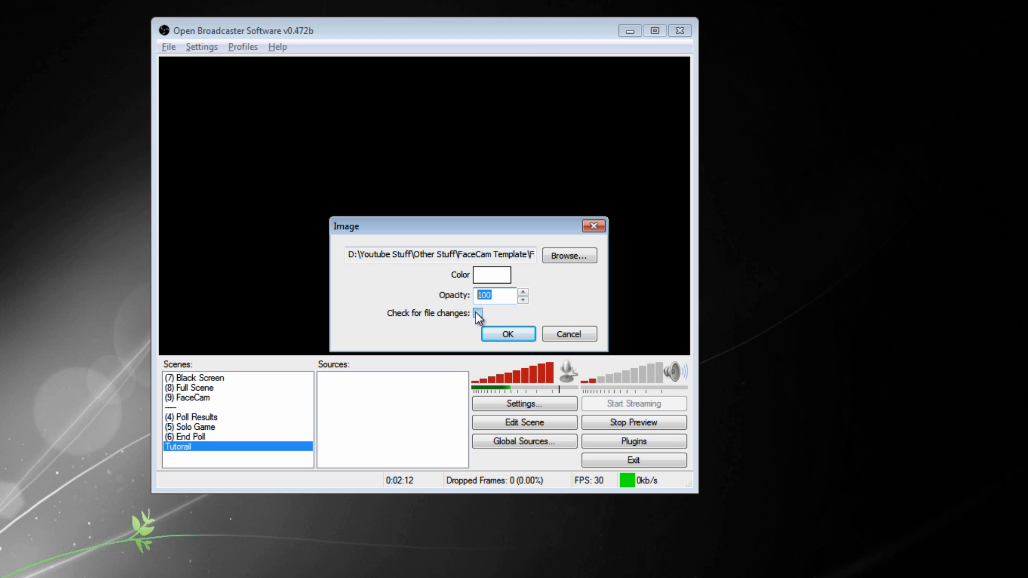
{"action": "left_click", "coordinate": [485, 295]}
{"action": "left_click", "coordinate": [469, 256]}
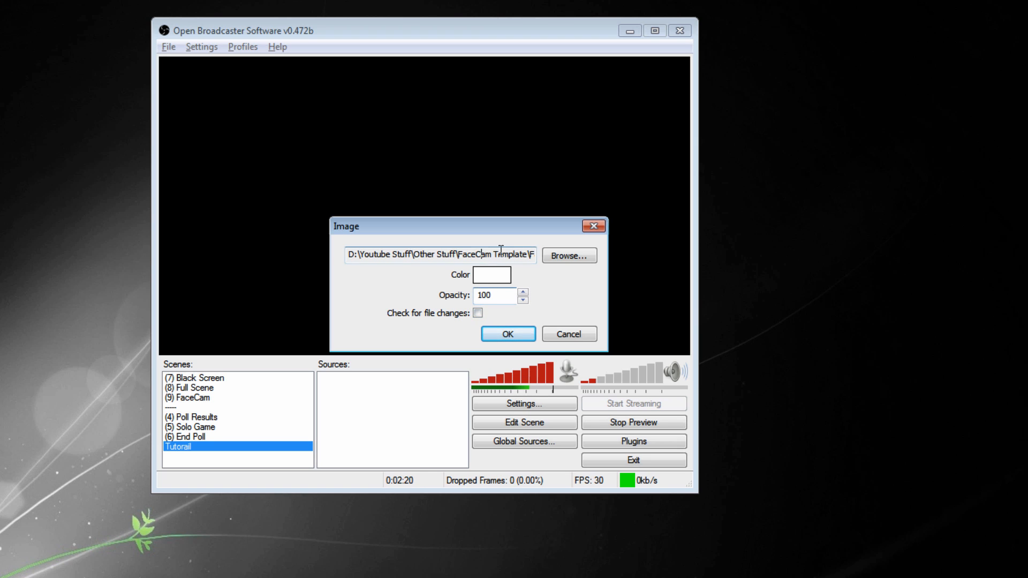
Check the image source's full file path and 100 opacity, and accept its settings
{"action": "key", "text": "ctrl+a"}
{"action": "left_click", "coordinate": [470, 257]}
{"action": "left_click_drag", "start_coordinate": [461, 254], "coordinate": [530, 249]}
{"action": "left_click", "coordinate": [531, 248]}
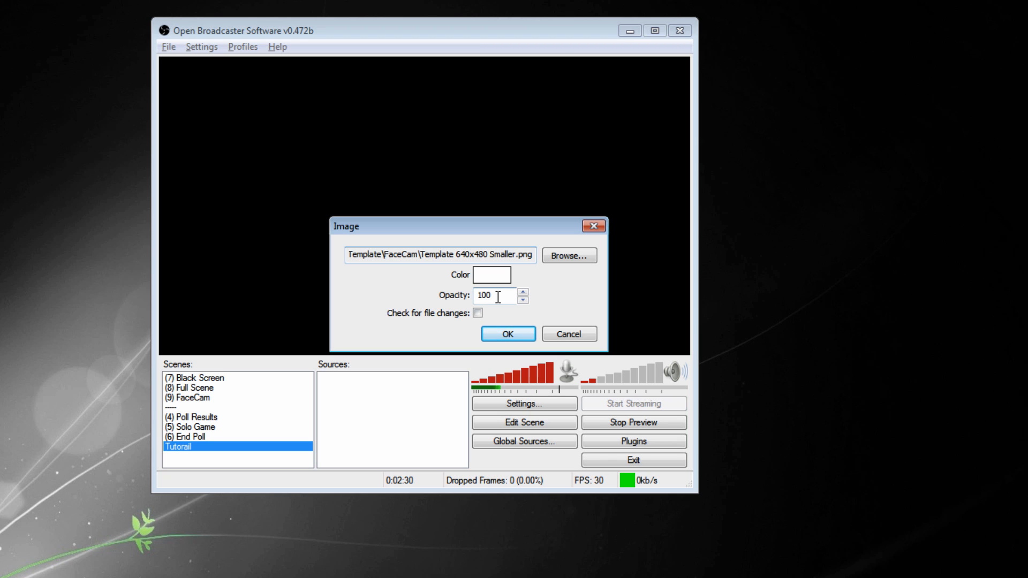
{"action": "left_click_drag", "start_coordinate": [502, 297], "coordinate": [466, 294]}
{"action": "left_click", "coordinate": [507, 299]}
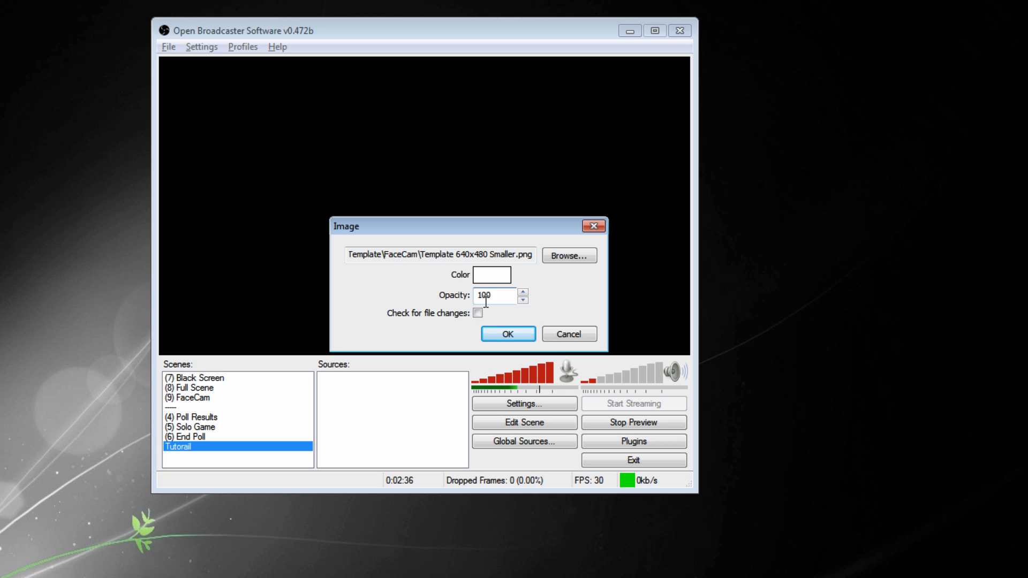
{"action": "left_click_drag", "start_coordinate": [498, 299], "coordinate": [376, 301]}
{"action": "left_click", "coordinate": [508, 335]}
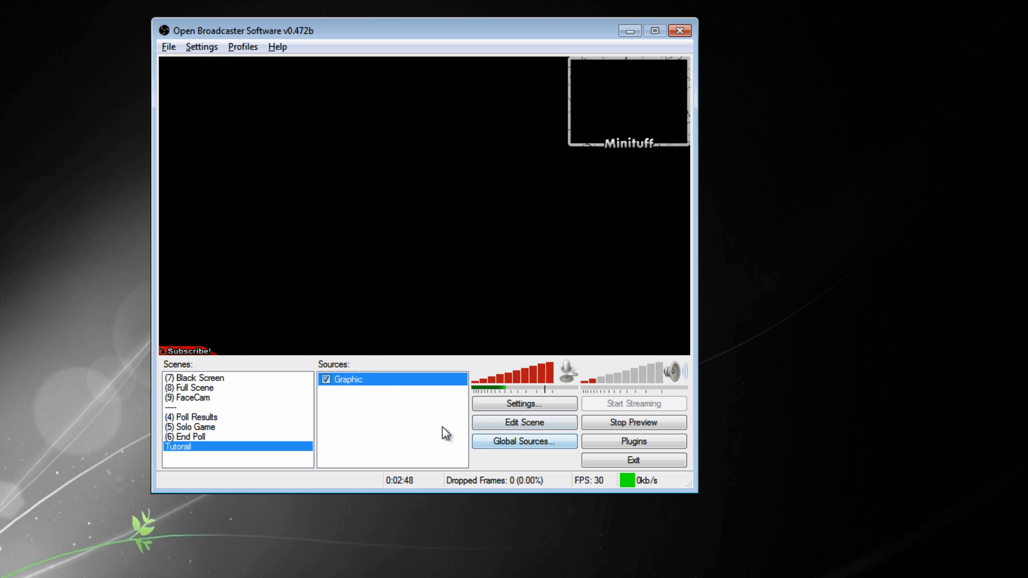
Enable scene editing, shrink the Graphic source from its lower-left corner, and turn editing off
{"action": "left_click", "coordinate": [500, 426]}
{"action": "left_click_drag", "start_coordinate": [160, 354], "coordinate": [317, 281]}
{"action": "left_click", "coordinate": [520, 421]}
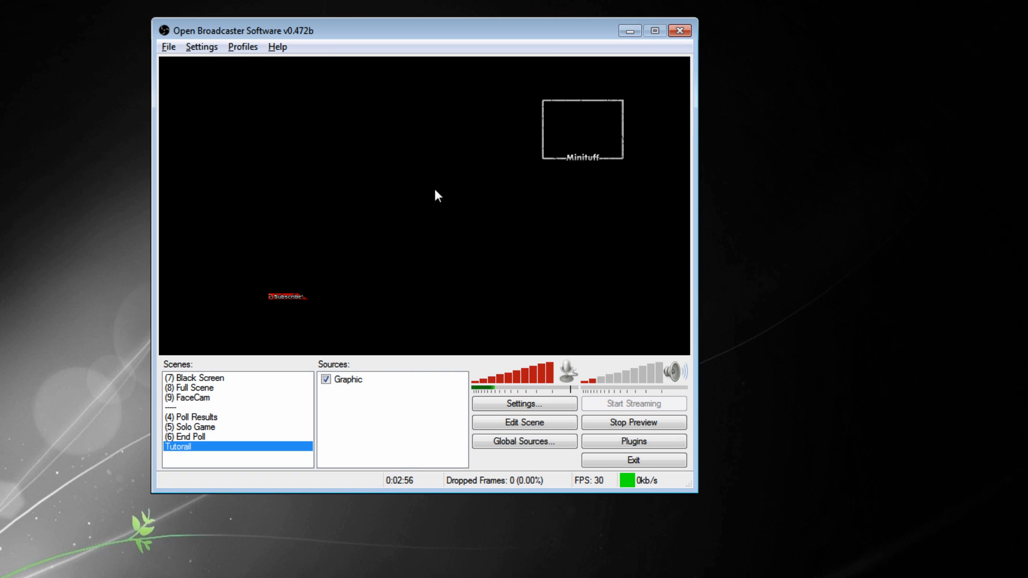
Re-enable scene editing, move Graphic into the preview's upper-left corner, and resize it to fill the whole preview
{"action": "left_click", "coordinate": [523, 421]}
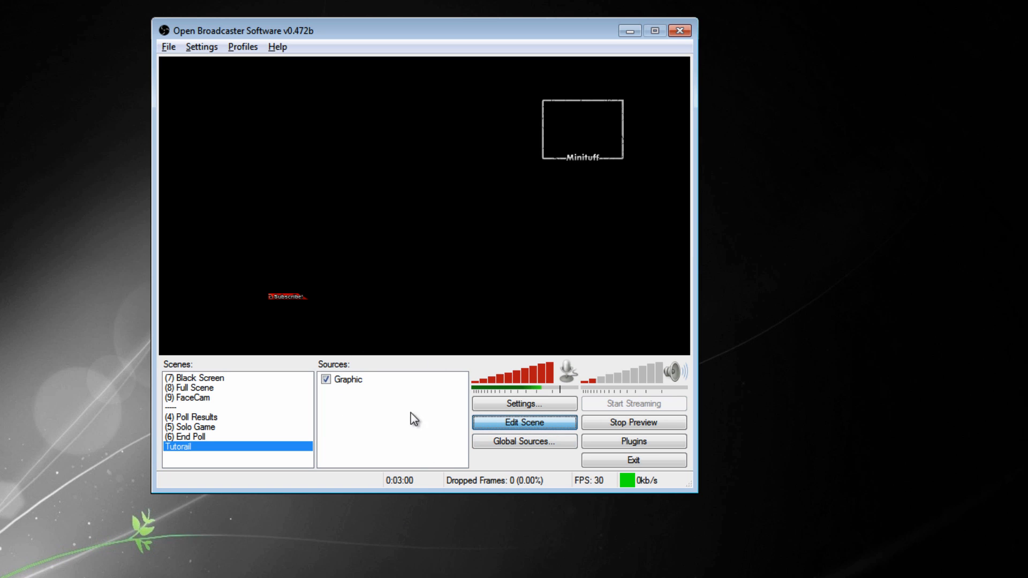
{"action": "left_click", "coordinate": [332, 214]}
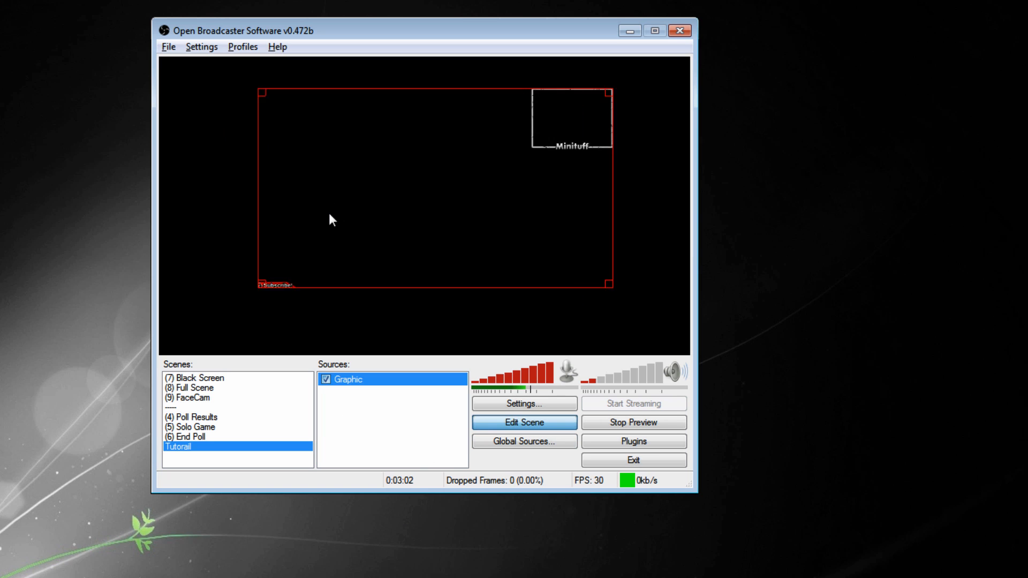
{"action": "left_click_drag", "start_coordinate": [532, 156], "coordinate": [531, 153]}
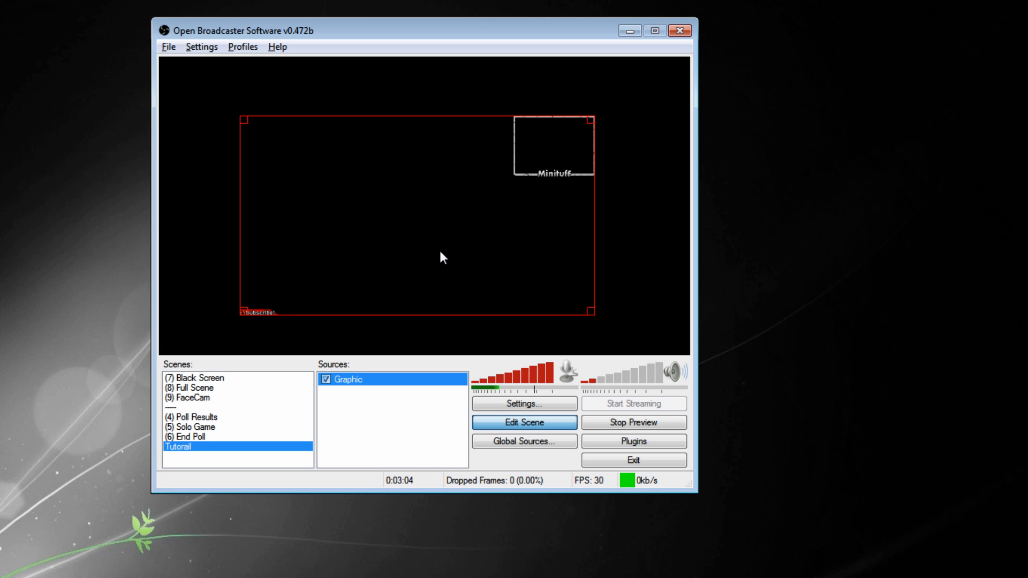
{"action": "left_click_drag", "start_coordinate": [386, 233], "coordinate": [312, 181]}
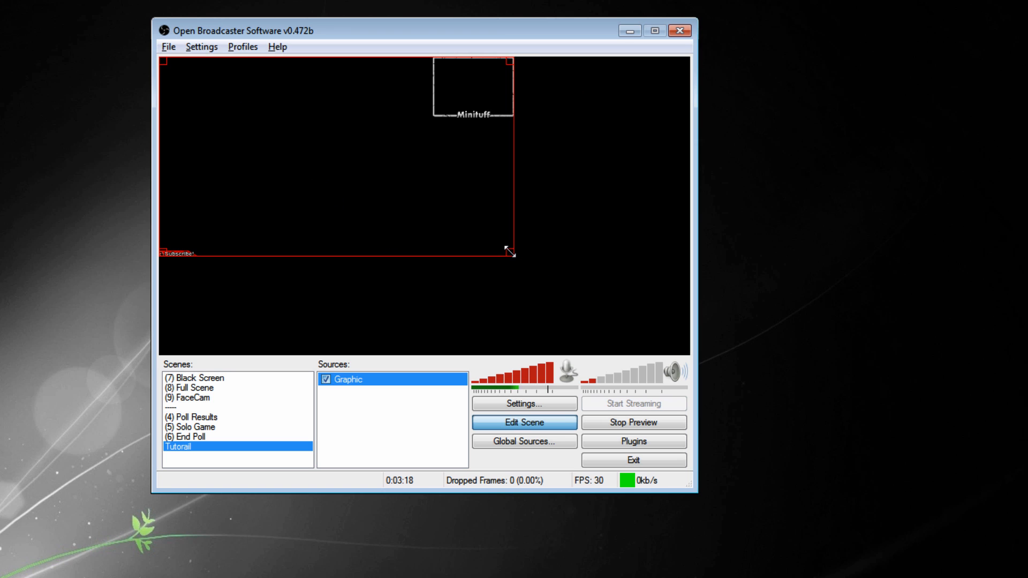
{"action": "left_click_drag", "start_coordinate": [509, 251], "coordinate": [431, 335]}
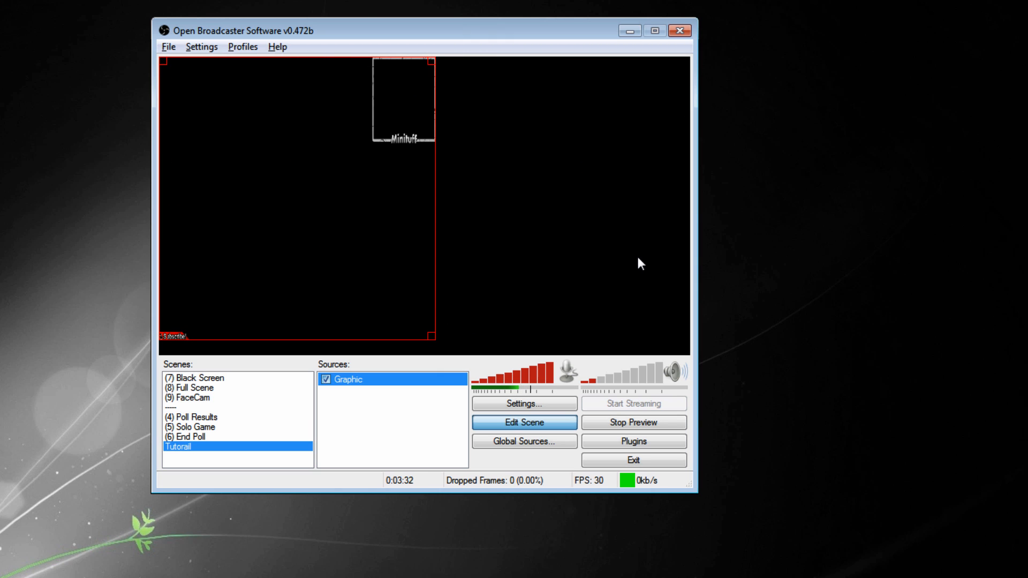
{"action": "left_click_drag", "start_coordinate": [431, 336], "coordinate": [560, 345]}
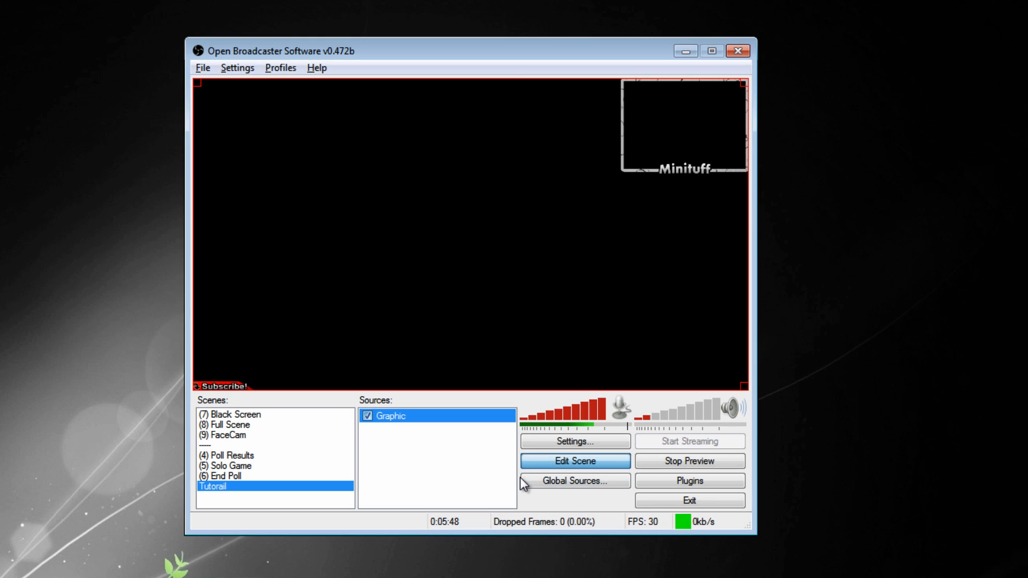
Review the list of global sources, including the FaceCam entry, and close it
{"action": "left_click", "coordinate": [592, 480]}
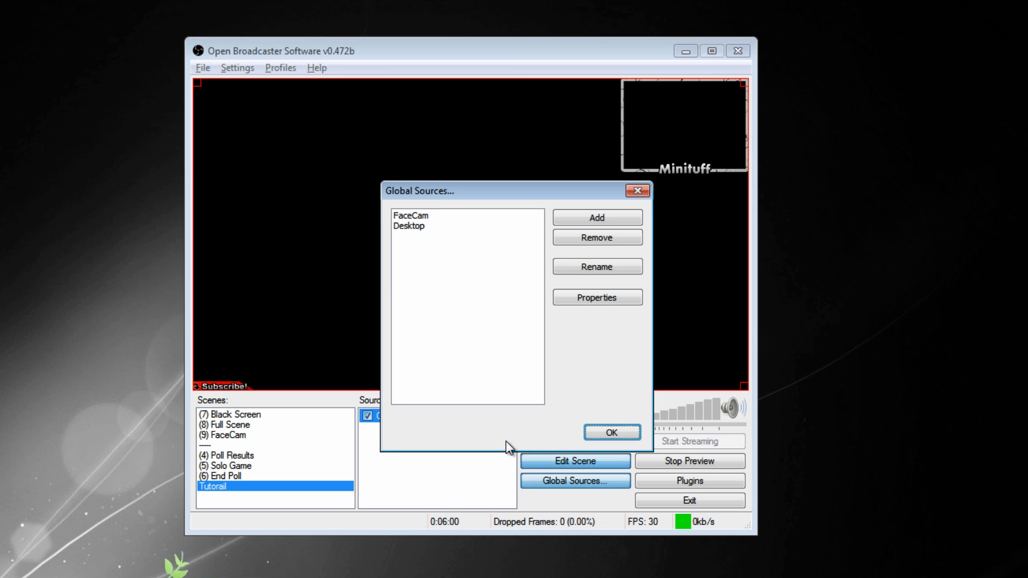
{"action": "left_click", "coordinate": [425, 222]}
{"action": "left_click", "coordinate": [425, 216]}
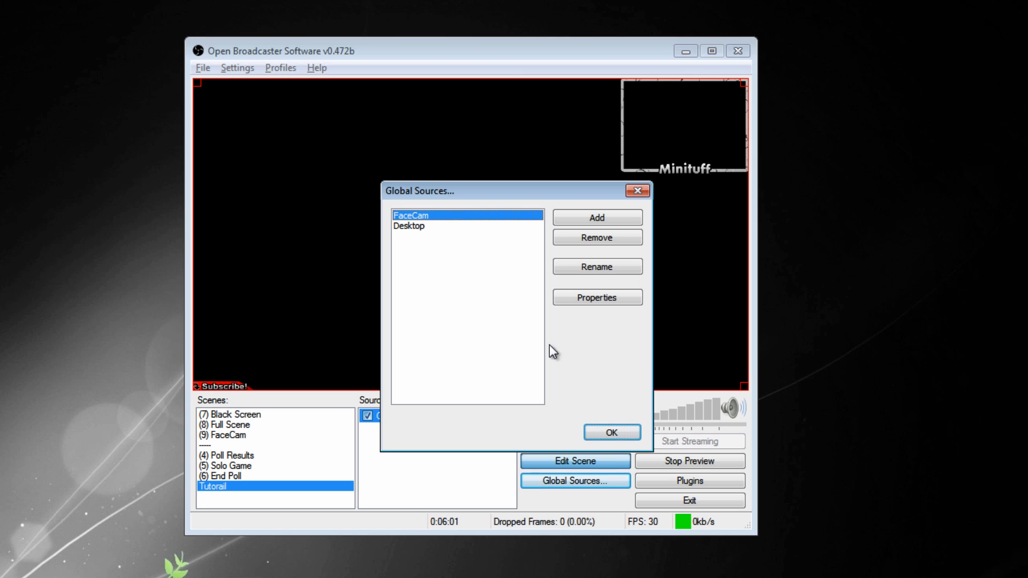
{"action": "left_click", "coordinate": [637, 192]}
Switch to the Black Screen scene and remove its FaceCam source
{"action": "left_click", "coordinate": [257, 415]}
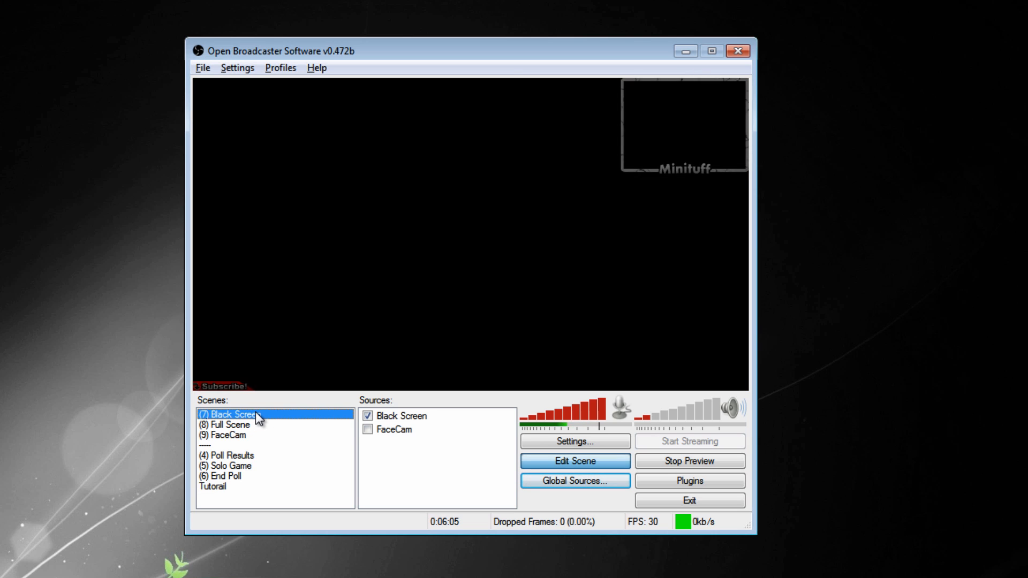
{"action": "left_click", "coordinate": [249, 423]}
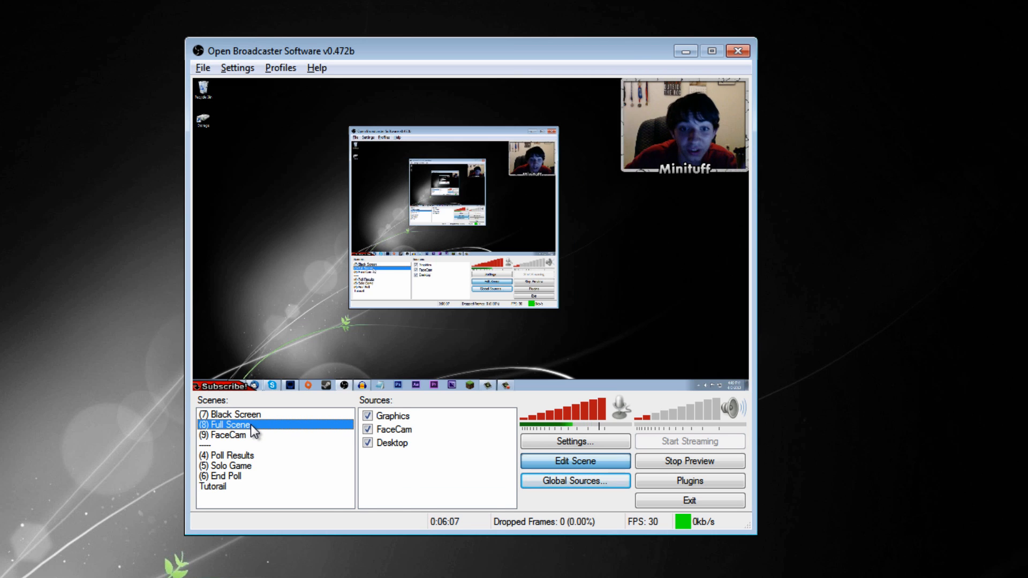
{"action": "left_click", "coordinate": [256, 416]}
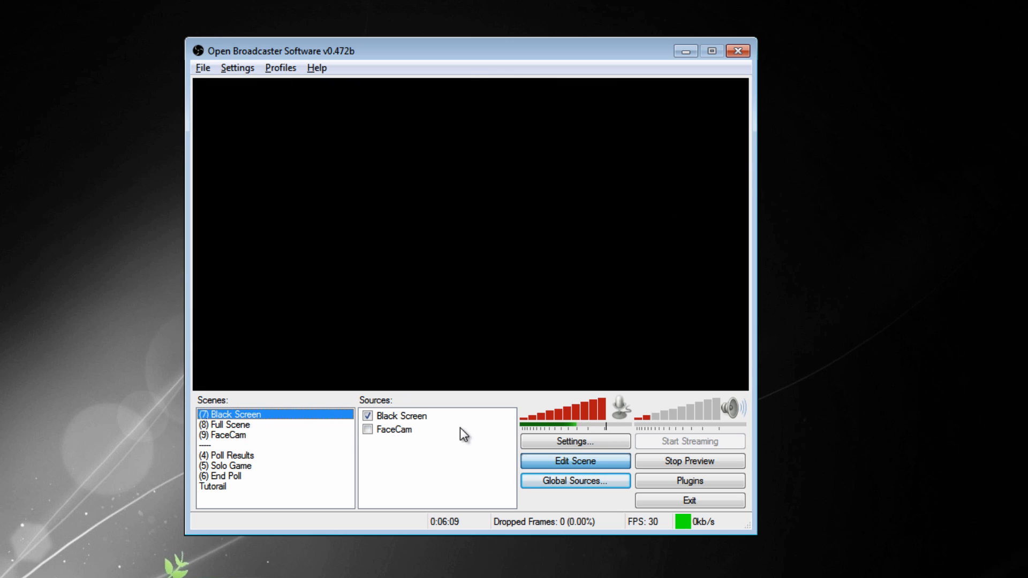
{"action": "left_click", "coordinate": [400, 429]}
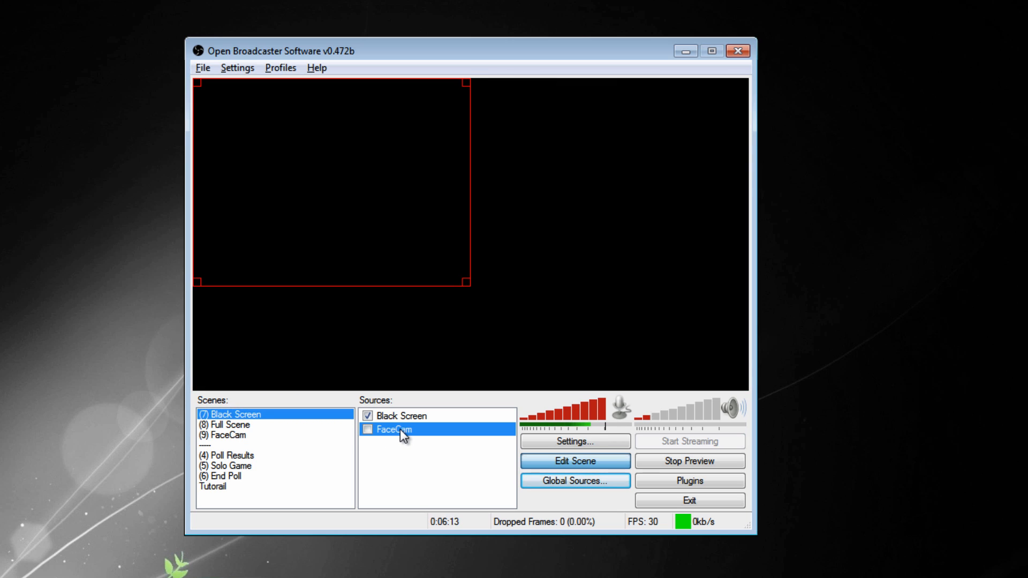
{"action": "mouse_move", "coordinate": [377, 194]}
{"action": "left_mouse_down"}
{"action": "mouse_move", "coordinate": [432, 238]}
{"action": "mouse_move", "coordinate": [379, 193]}
{"action": "mouse_move", "coordinate": [410, 257]}
{"action": "mouse_move", "coordinate": [388, 199]}
{"action": "left_mouse_up"}
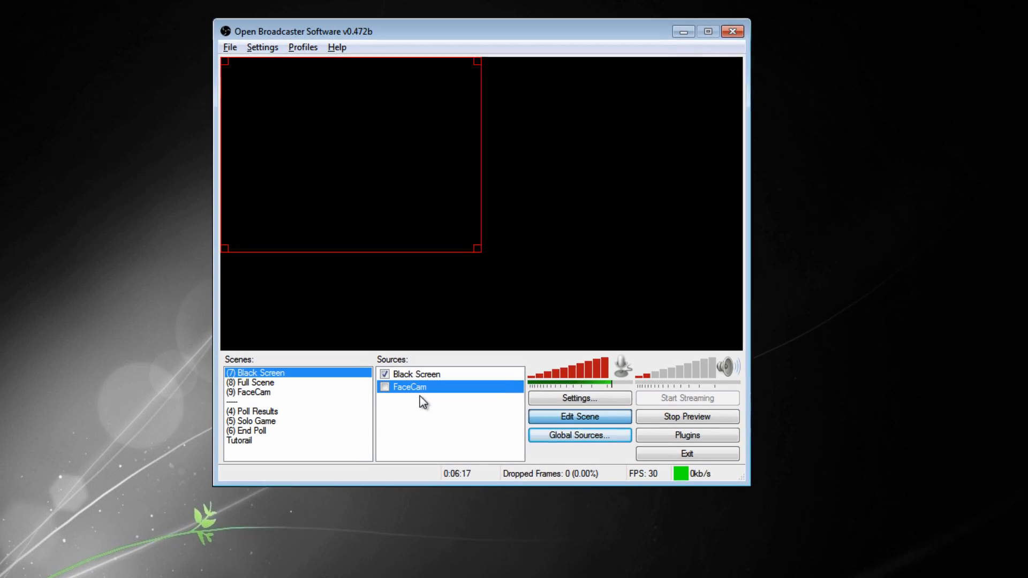
{"action": "right_click", "coordinate": [409, 410]}
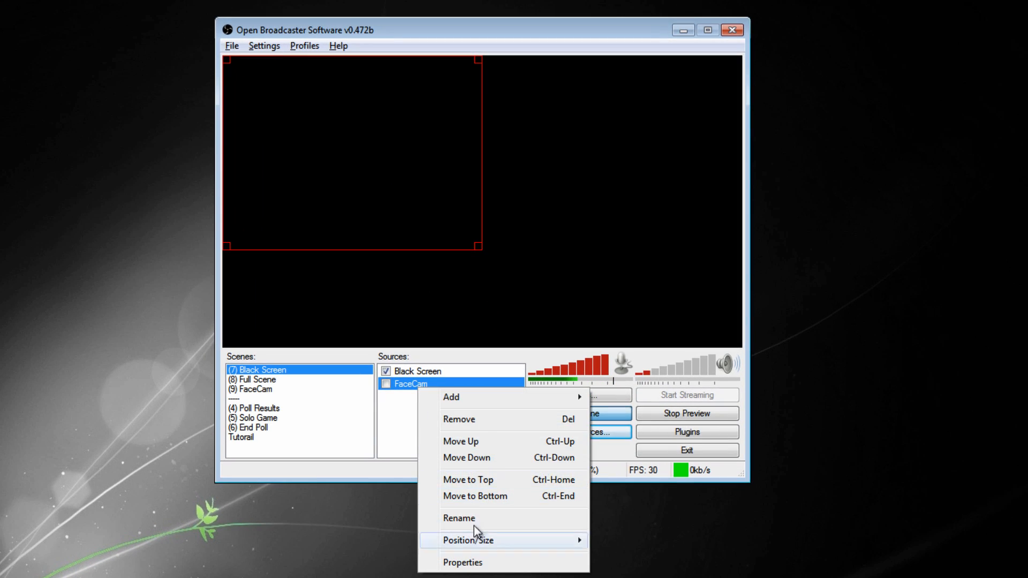
{"action": "left_click", "coordinate": [477, 419]}
{"action": "left_click", "coordinate": [537, 331]}
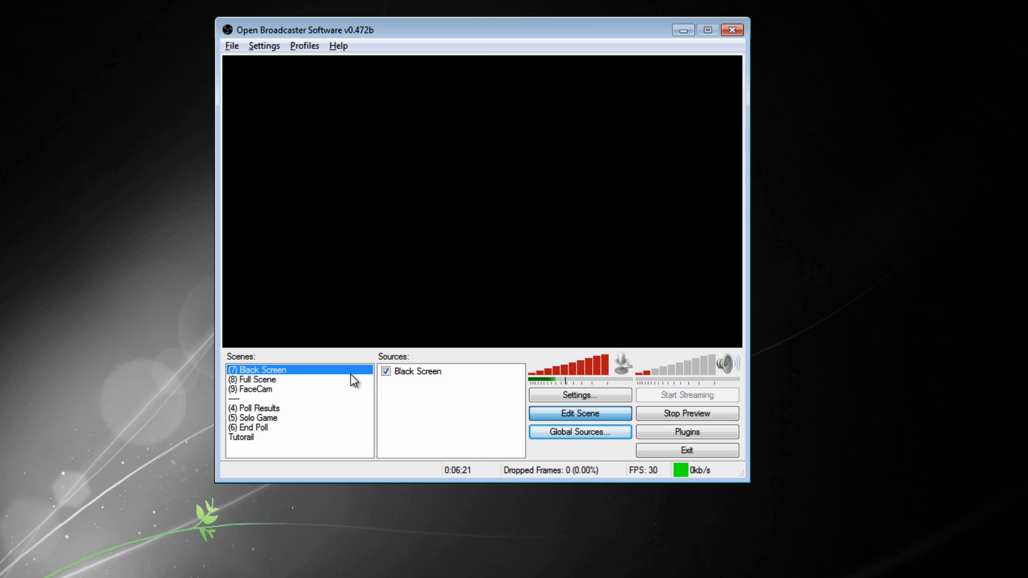
Compare the previews of Full Scene and Black Screen, ending on Black Screen
{"action": "left_click", "coordinate": [276, 379]}
{"action": "left_click", "coordinate": [279, 369]}
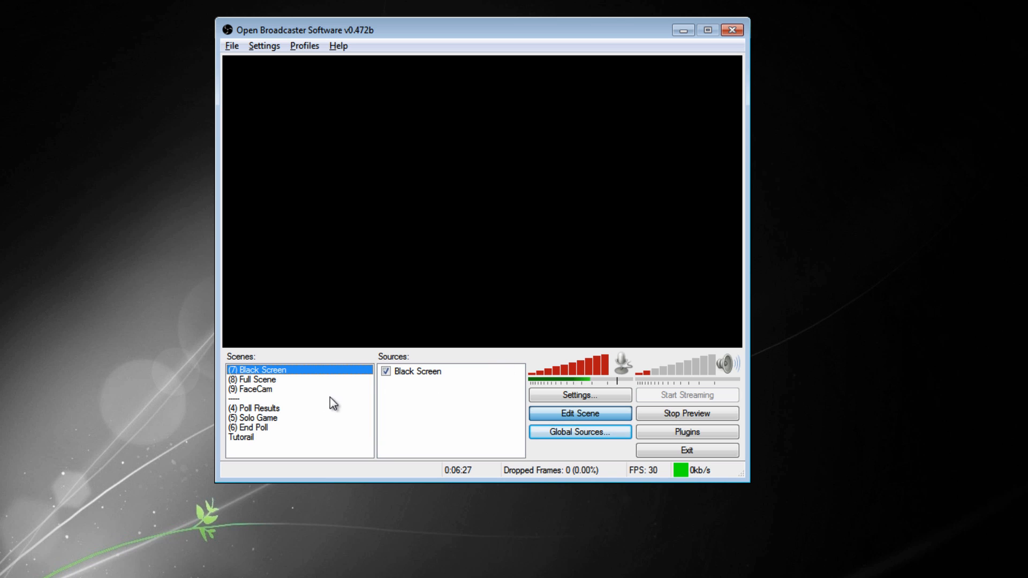
{"action": "left_click", "coordinate": [276, 379]}
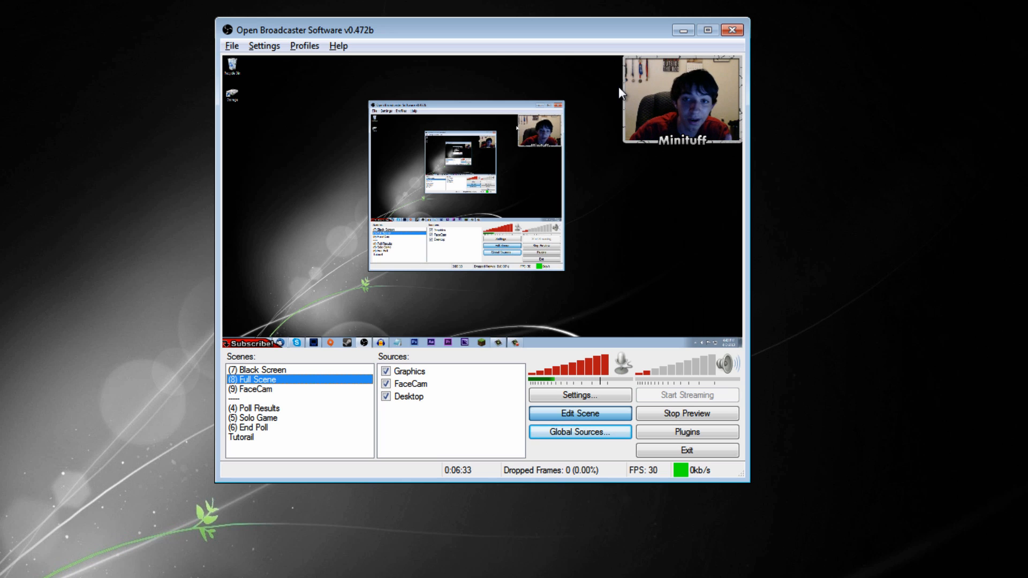
{"action": "left_click", "coordinate": [285, 369]}
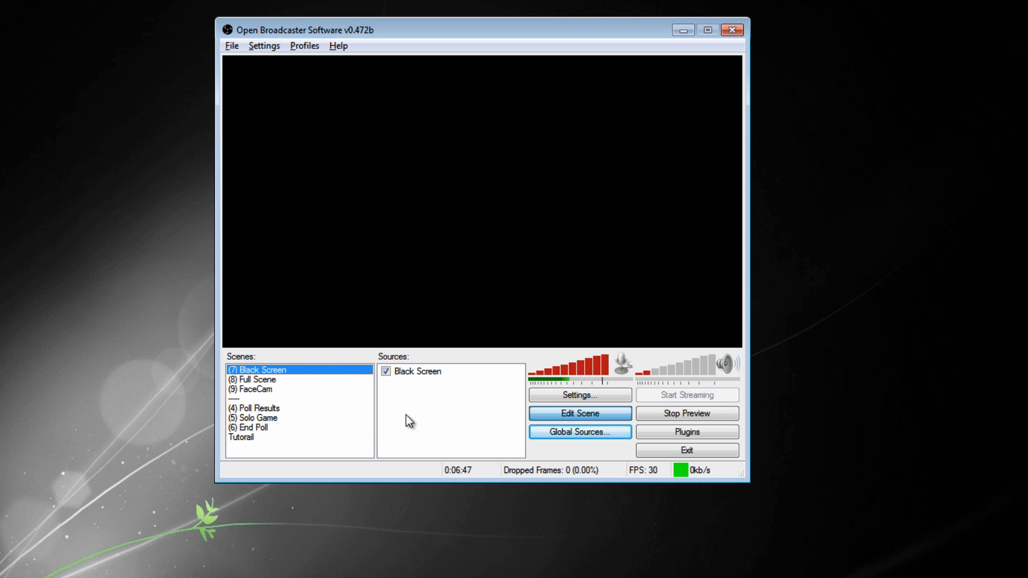
Add the FaceCam global source to the Black Screen scene under the name FaceCam
{"action": "right_click", "coordinate": [417, 406]}
{"action": "mouse_move", "coordinate": [439, 410]}
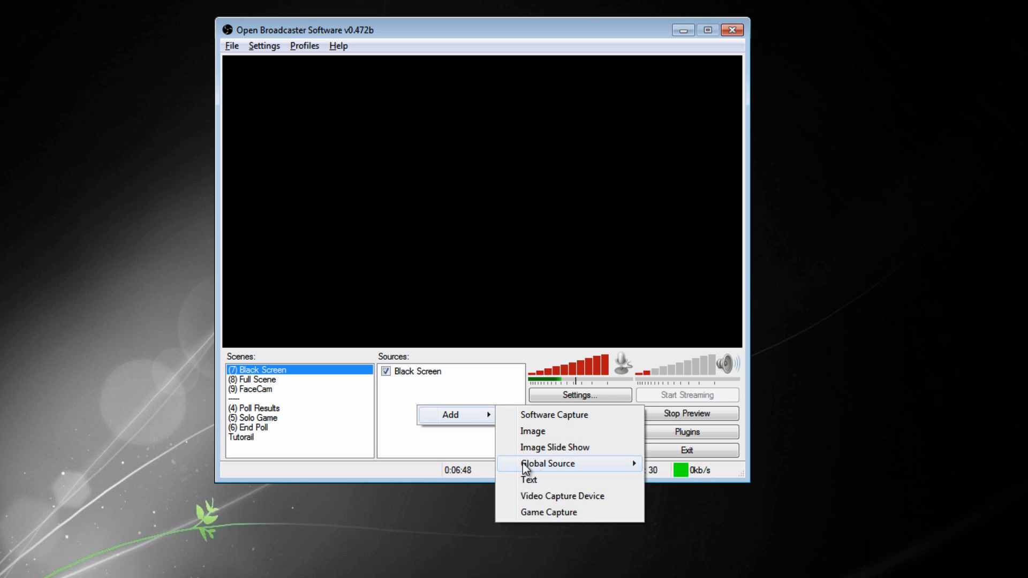
{"action": "mouse_move", "coordinate": [532, 464]}
{"action": "left_click", "coordinate": [702, 464]}
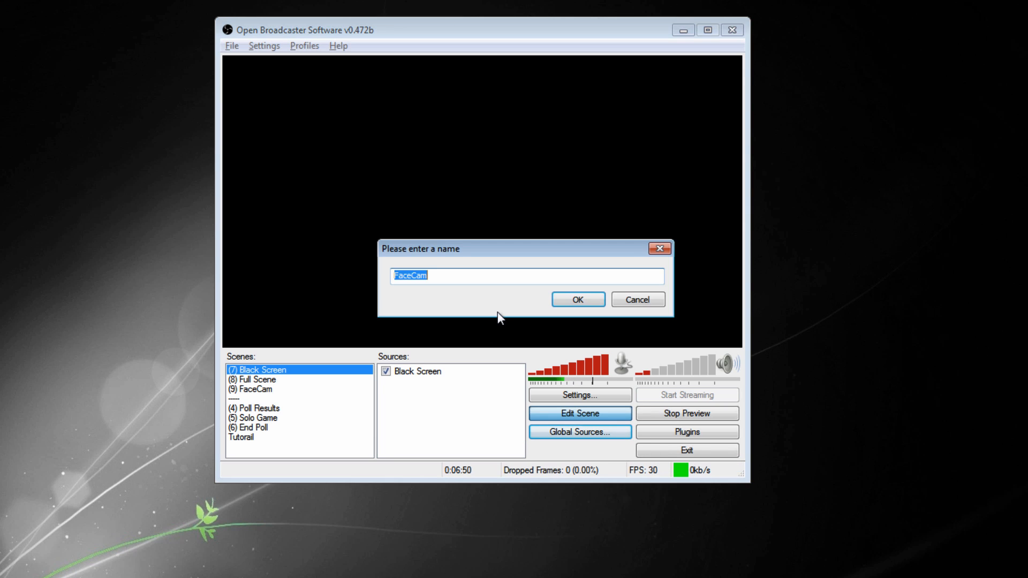
{"action": "left_click", "coordinate": [585, 299]}
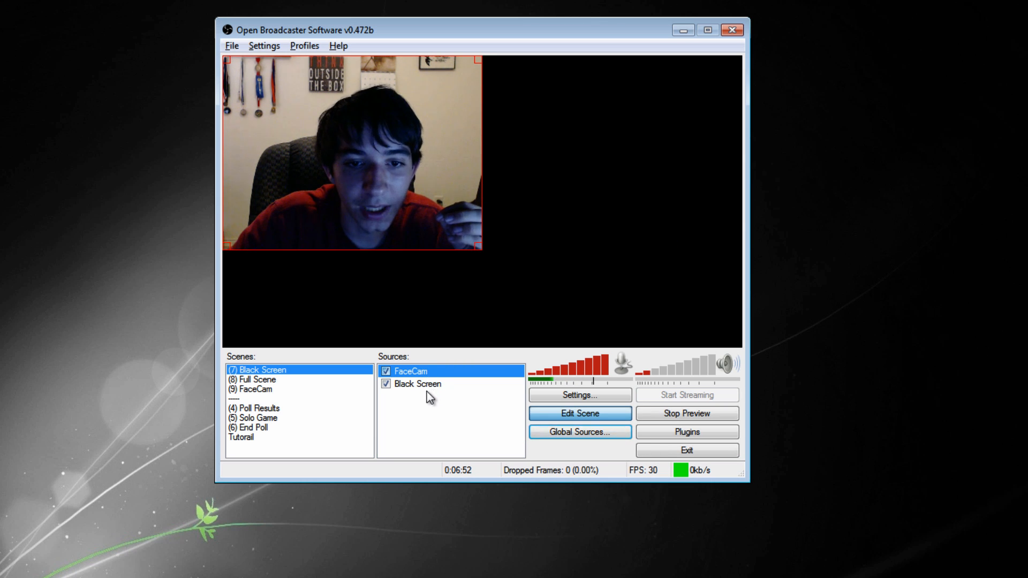
Reorder FaceCam below the Black Screen source and back above it
{"action": "right_click", "coordinate": [420, 371]}
{"action": "left_click", "coordinate": [489, 439]}
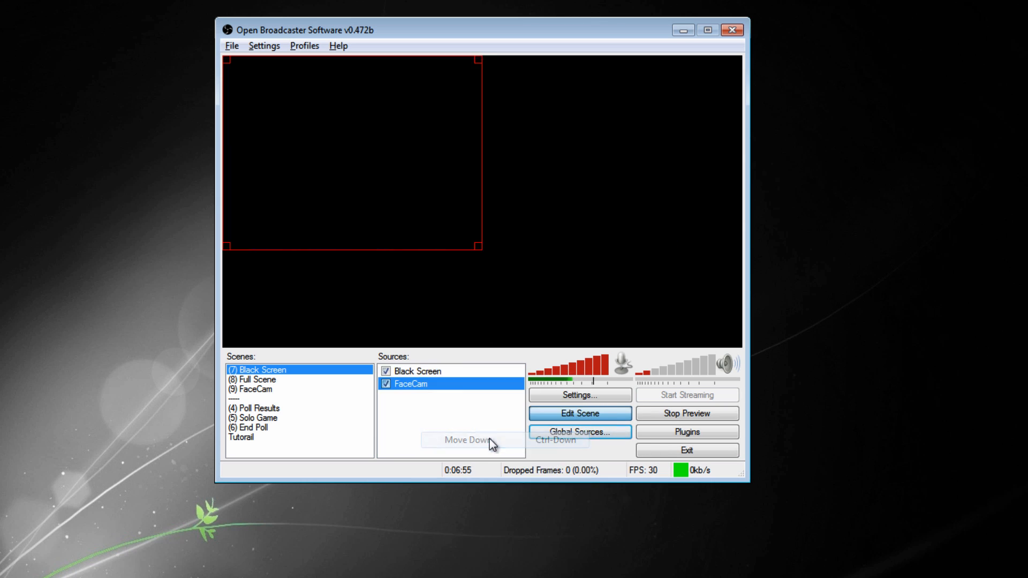
{"action": "right_click", "coordinate": [415, 387]}
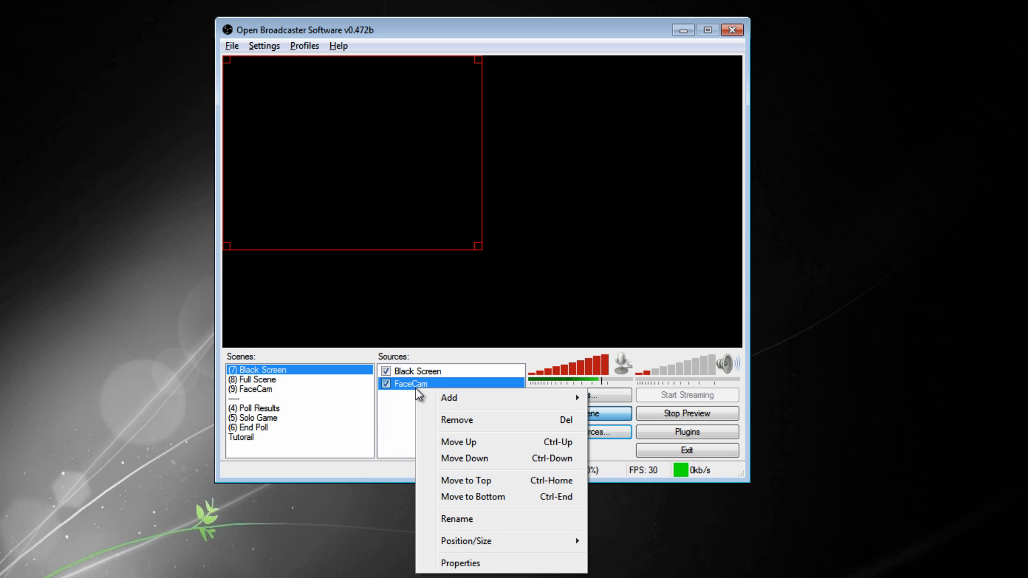
{"action": "mouse_move", "coordinate": [459, 400]}
{"action": "left_click", "coordinate": [471, 442]}
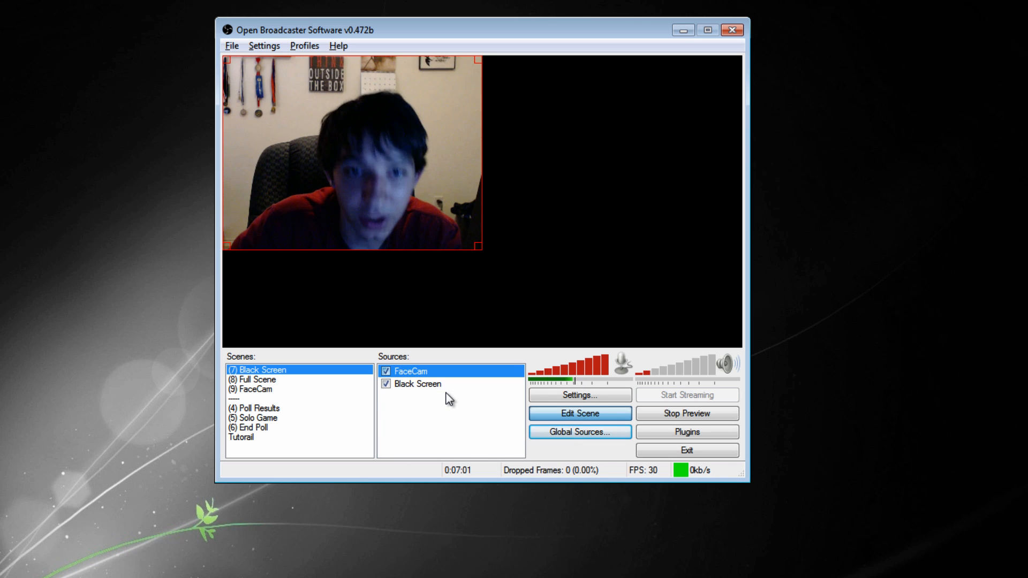
Enlarge the FaceCam source in the preview and move it outside the visible area
{"action": "left_click_drag", "start_coordinate": [481, 249], "coordinate": [690, 405]}
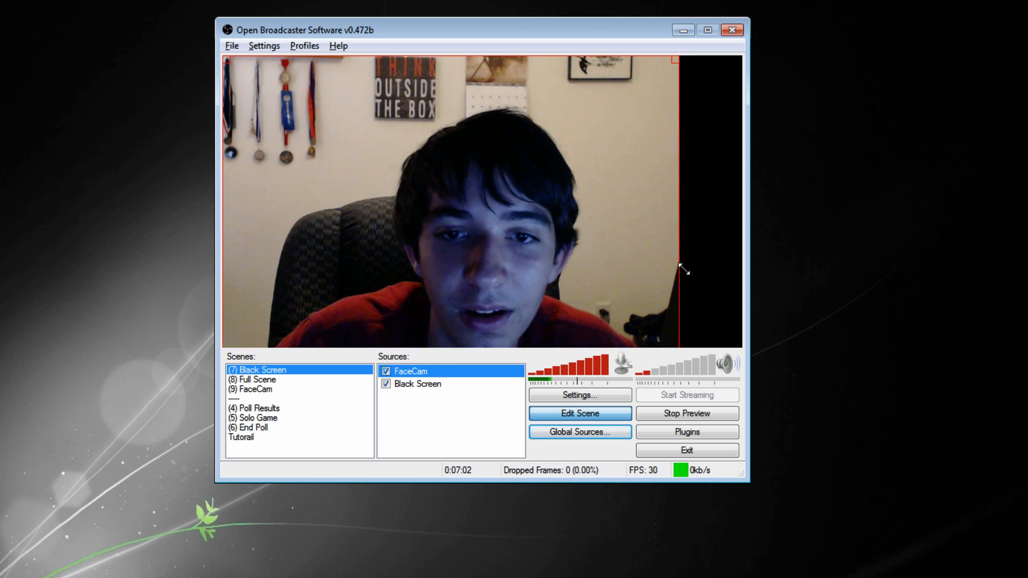
{"action": "left_click_drag", "start_coordinate": [563, 252], "coordinate": [530, 305]}
{"action": "left_click_drag", "start_coordinate": [655, 244], "coordinate": [397, 352]}
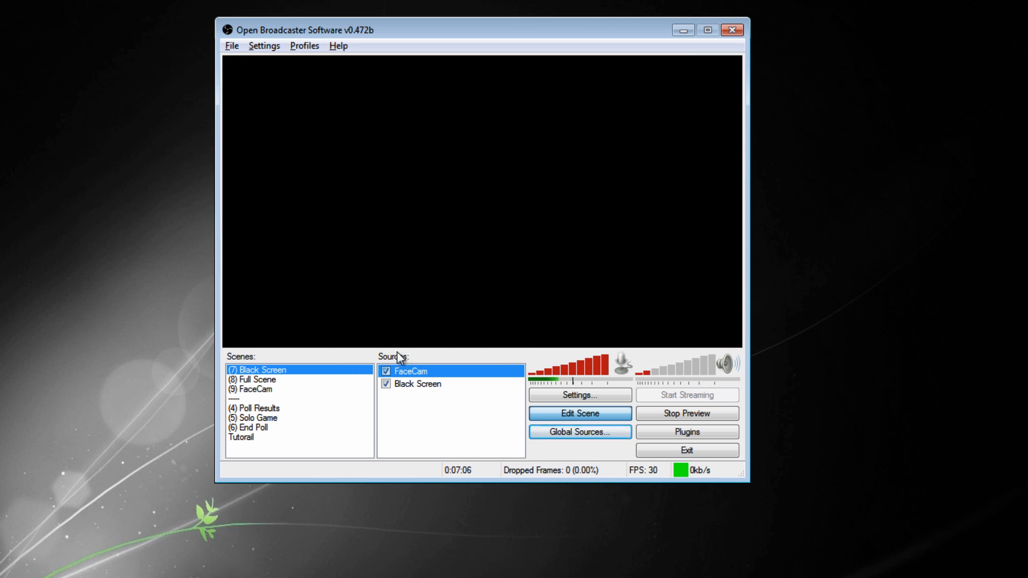
Move the off-screen FaceCam source down one place in the source order and return it to the top
{"action": "right_click", "coordinate": [409, 371]}
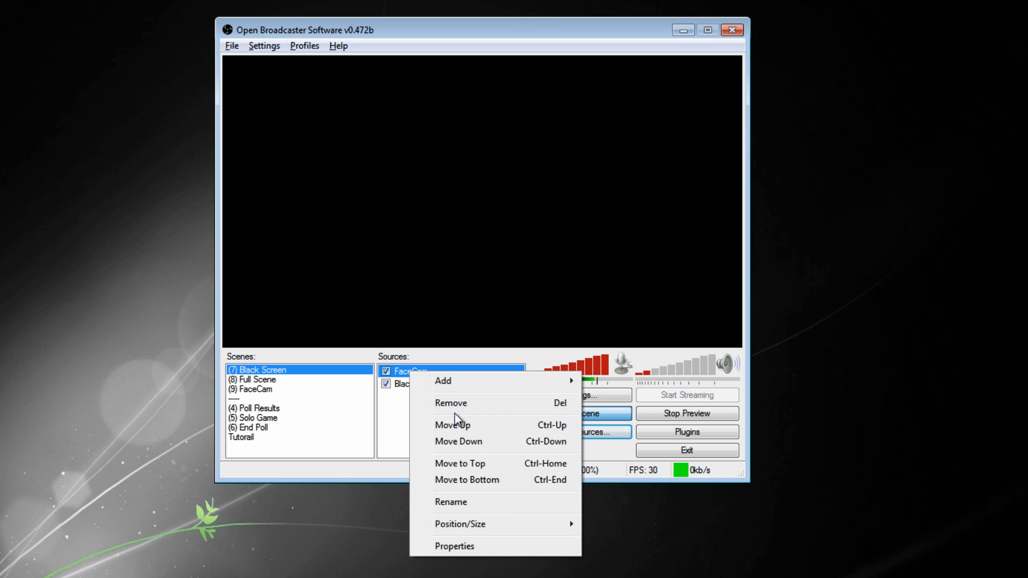
{"action": "left_click", "coordinate": [502, 448]}
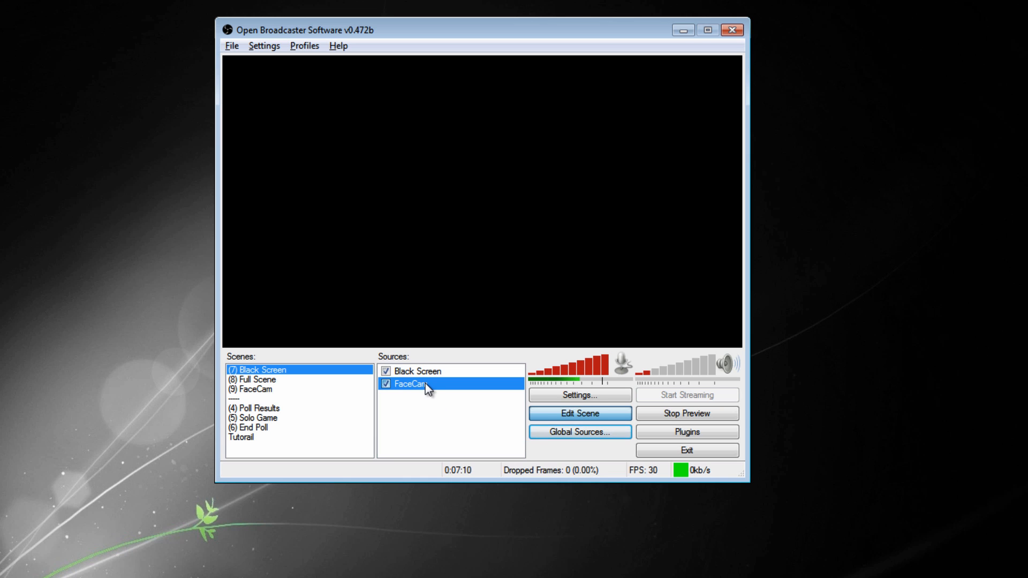
{"action": "right_click", "coordinate": [425, 384]}
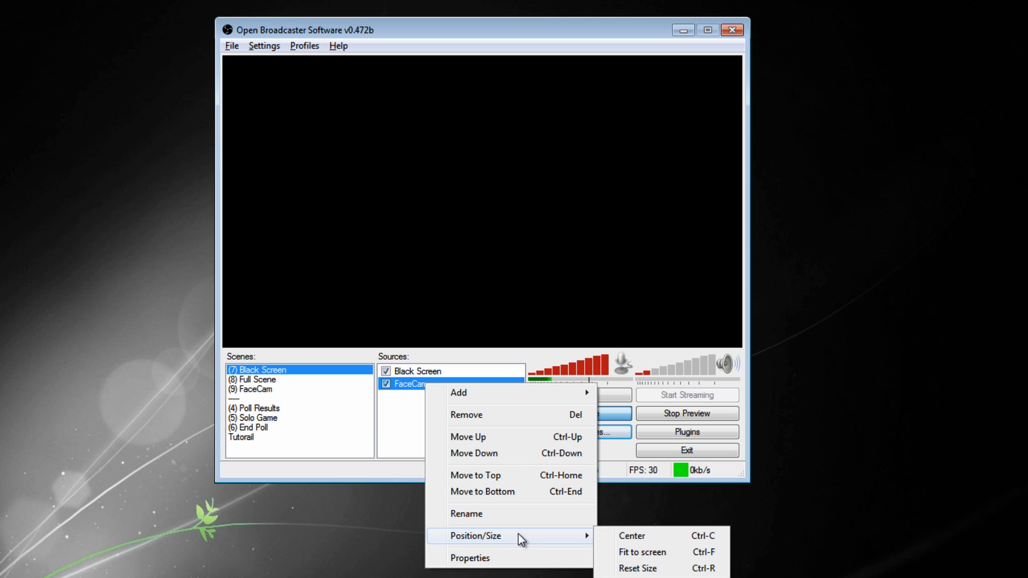
{"action": "left_click", "coordinate": [498, 437]}
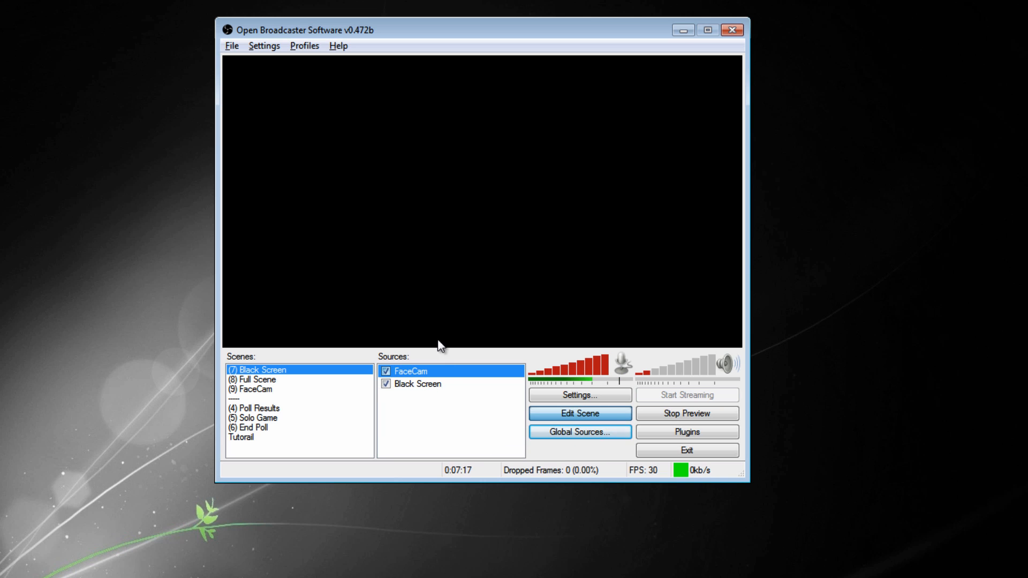
Reset the off-screen FaceCam source to its original size and center it in the Black Screen scene
{"action": "right_click", "coordinate": [430, 371]}
{"action": "left_click", "coordinate": [428, 289]}
{"action": "right_click", "coordinate": [410, 374]}
{"action": "mouse_move", "coordinate": [457, 530]}
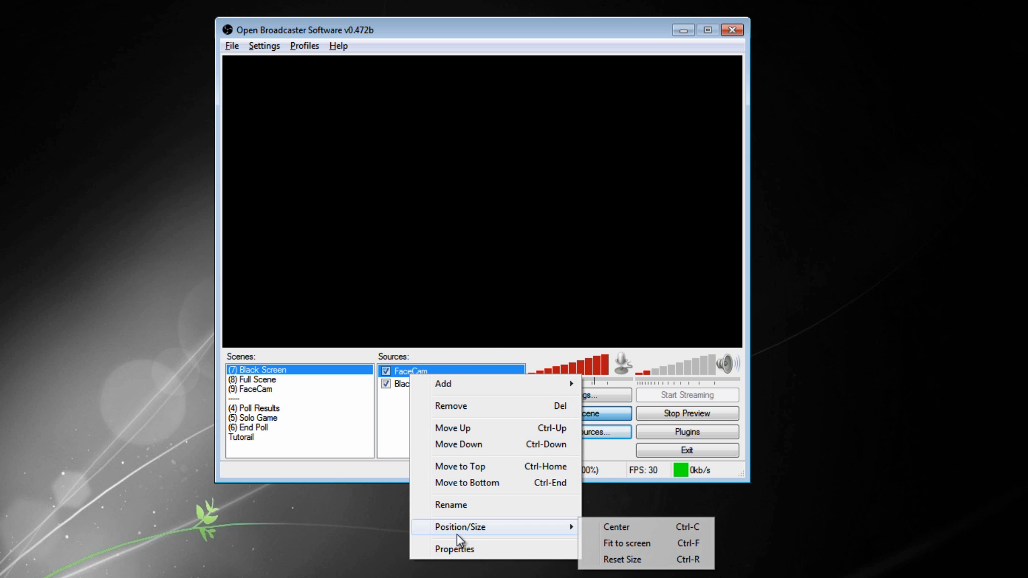
{"action": "left_click", "coordinate": [631, 561]}
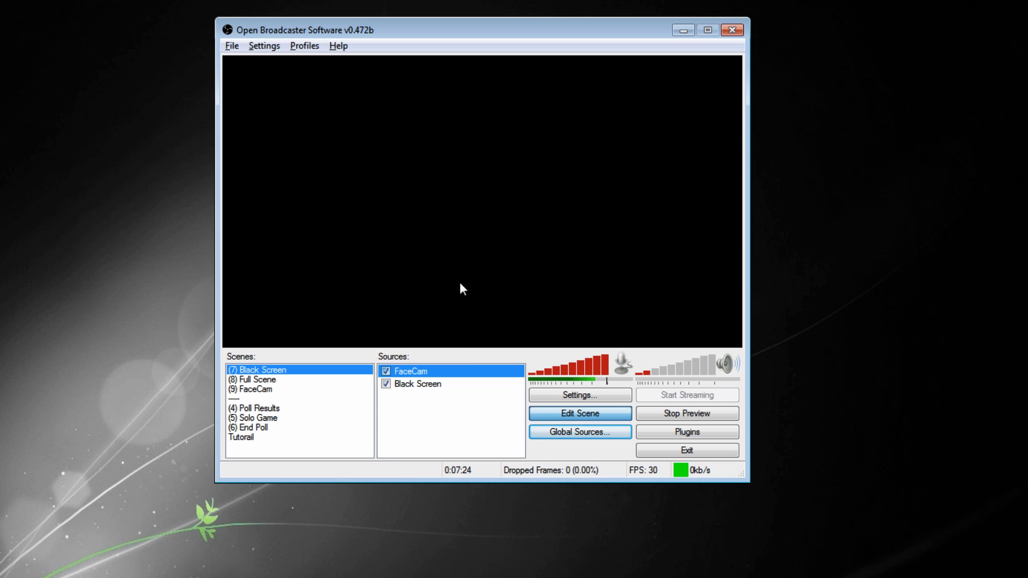
{"action": "right_click", "coordinate": [421, 373]}
{"action": "mouse_move", "coordinate": [528, 530]}
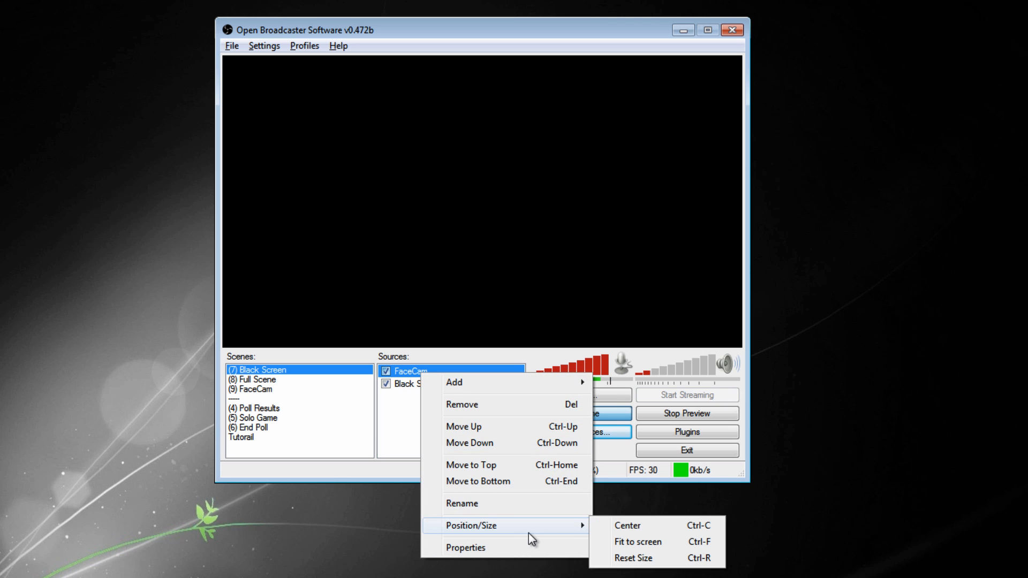
{"action": "left_click", "coordinate": [629, 531]}
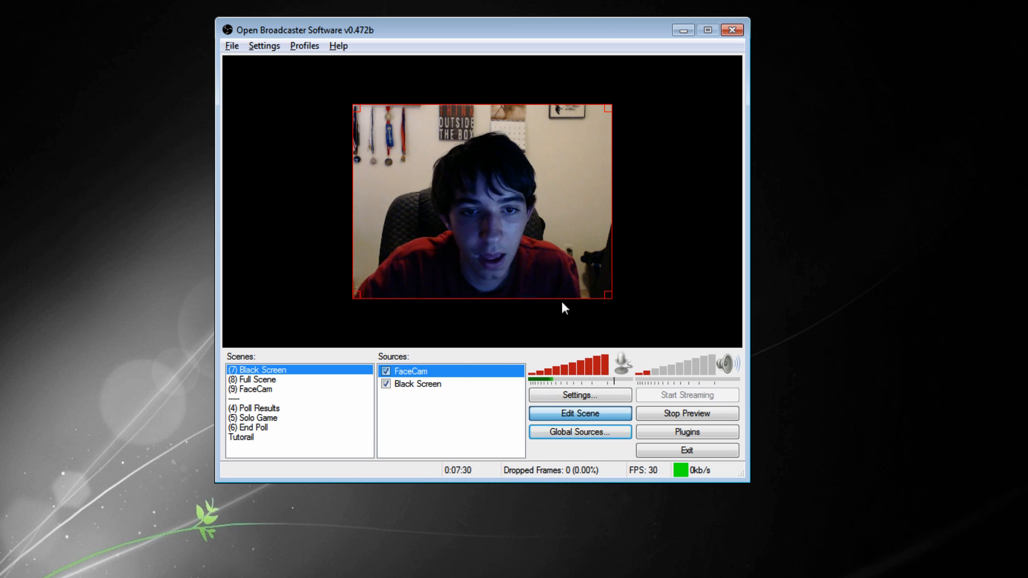
Squash the FaceCam source into a tall, narrow shape near the preview's middle and reset its size
{"action": "left_click_drag", "start_coordinate": [607, 292], "coordinate": [425, 339]}
{"action": "left_click_drag", "start_coordinate": [396, 259], "coordinate": [470, 258]}
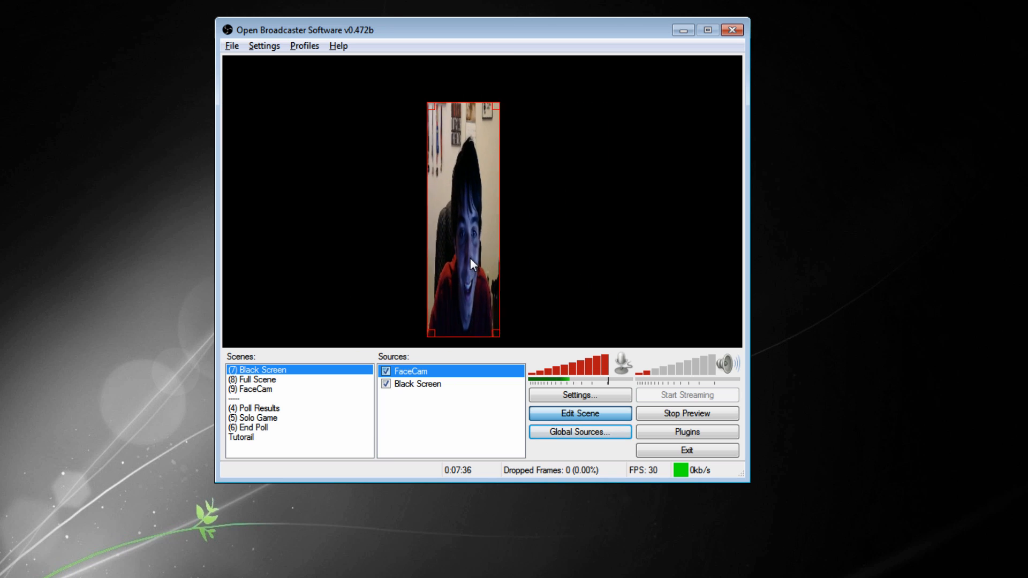
{"action": "right_click", "coordinate": [470, 258]}
{"action": "left_click", "coordinate": [432, 414]}
{"action": "right_click", "coordinate": [422, 374]}
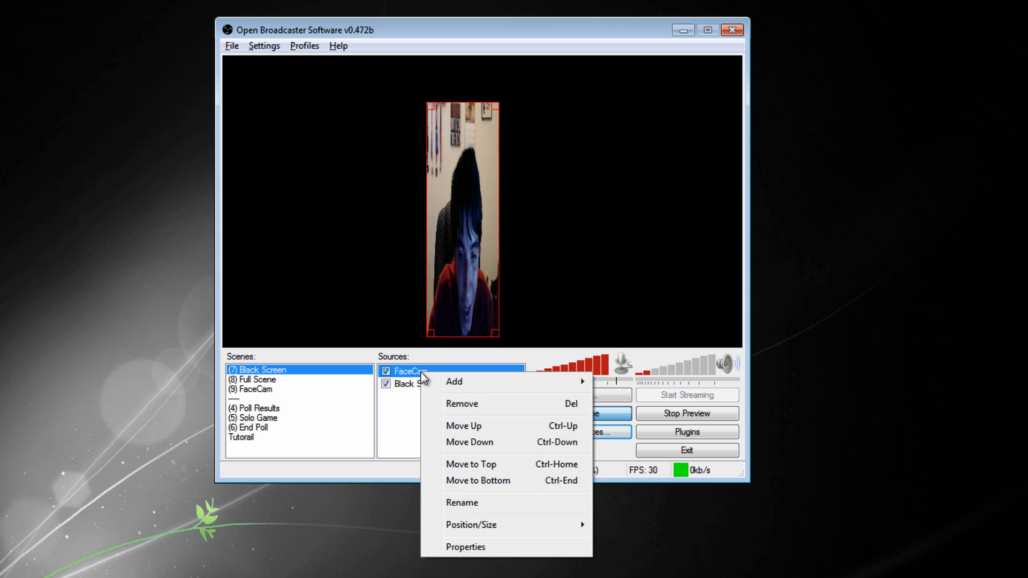
{"action": "mouse_move", "coordinate": [476, 527]}
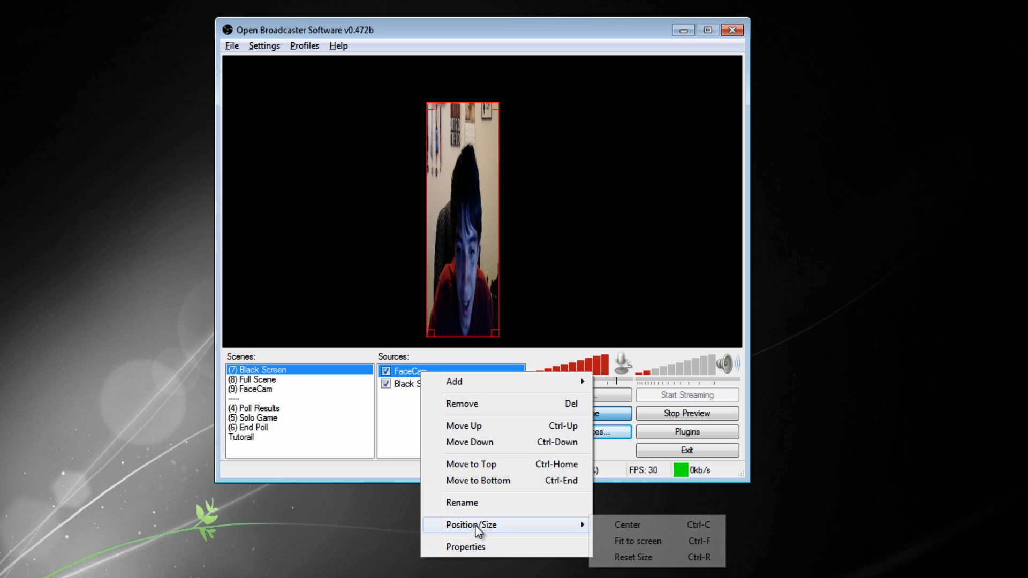
{"action": "left_click", "coordinate": [624, 557]}
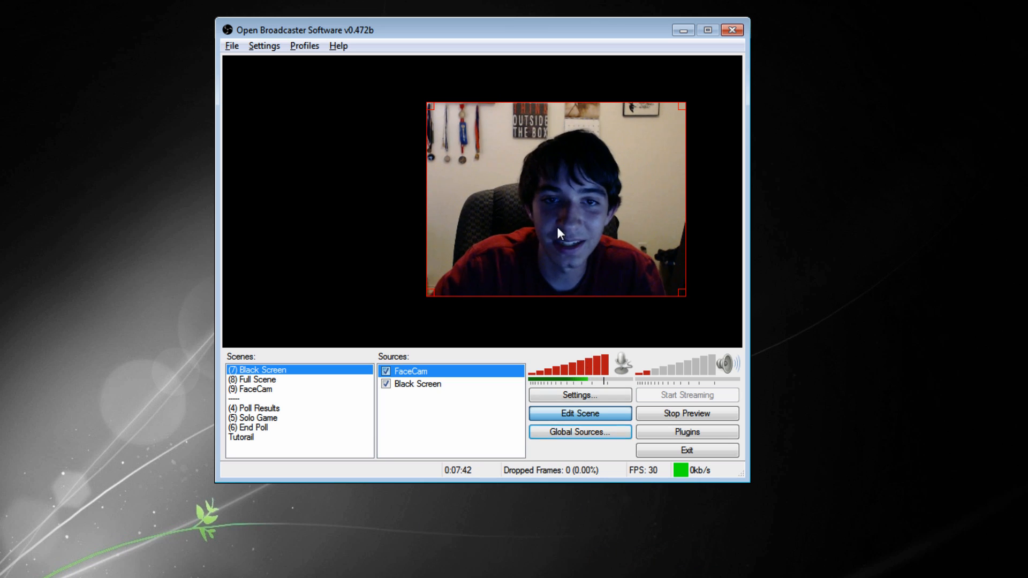
Shift FaceCam down and to the left in the preview, then place it below Black Screen and disable it
{"action": "left_click_drag", "start_coordinate": [557, 227], "coordinate": [425, 252]}
{"action": "right_click", "coordinate": [420, 373]}
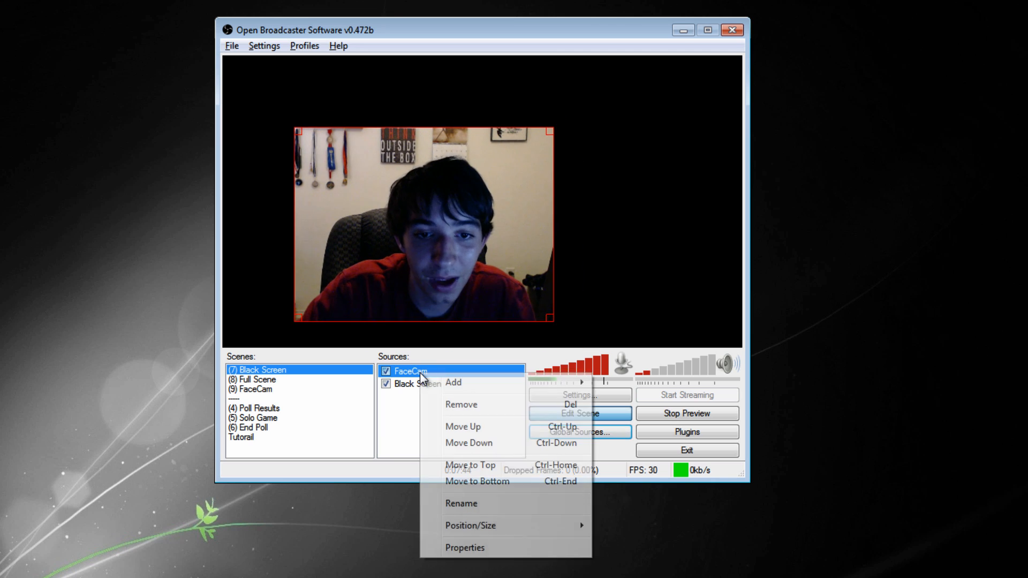
{"action": "left_click", "coordinate": [512, 446]}
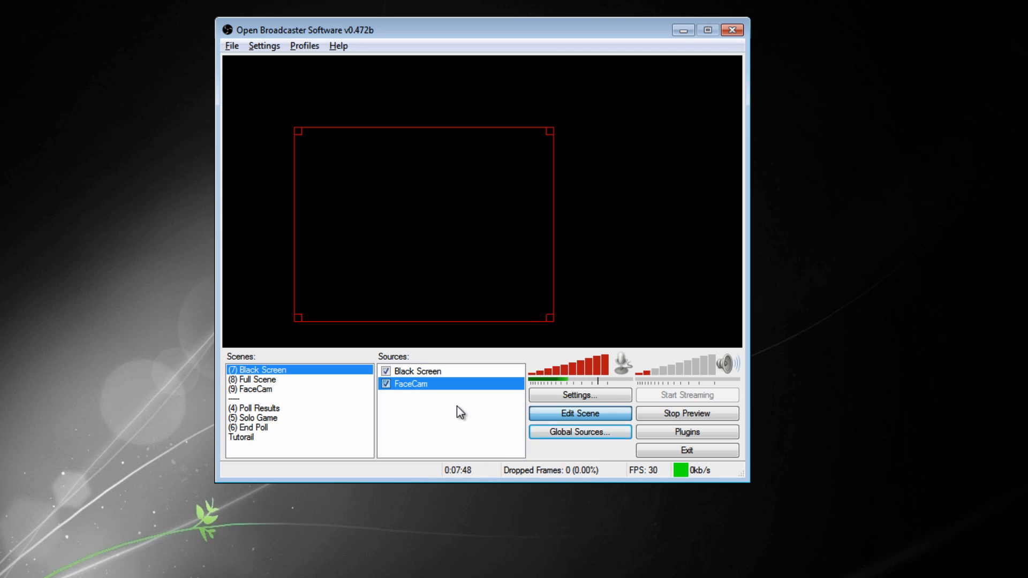
{"action": "left_click", "coordinate": [386, 384]}
Switch to the Tutorail scene and review the global sources and the source types that can be added to them
{"action": "left_click", "coordinate": [255, 438]}
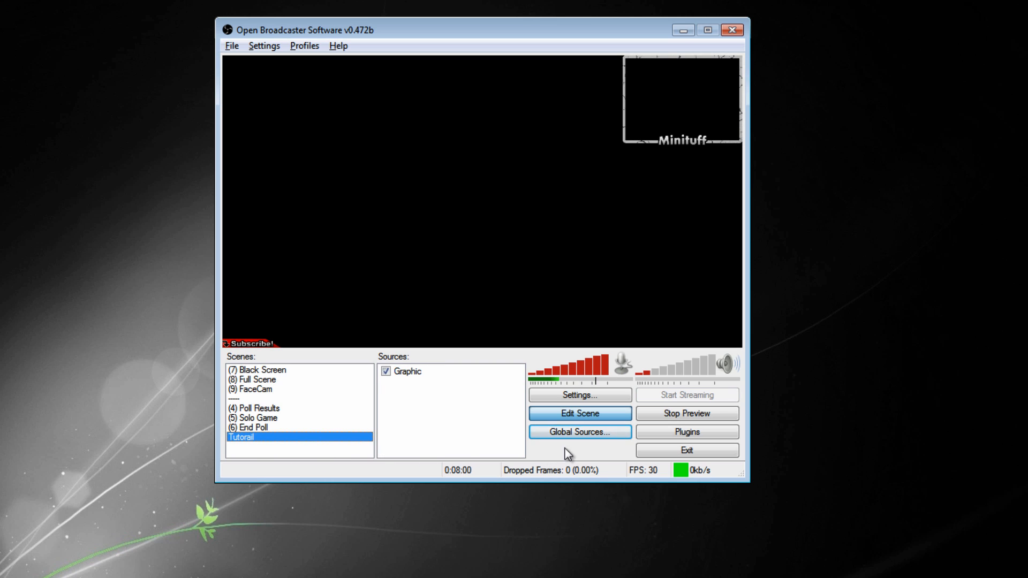
{"action": "left_click", "coordinate": [600, 428]}
{"action": "left_click", "coordinate": [442, 194]}
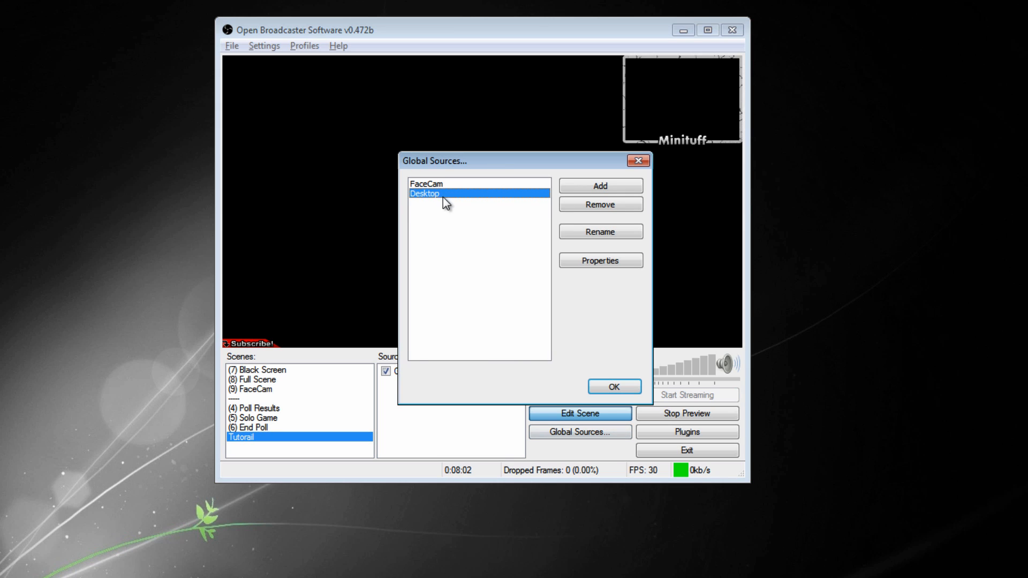
{"action": "key", "text": "Up"}
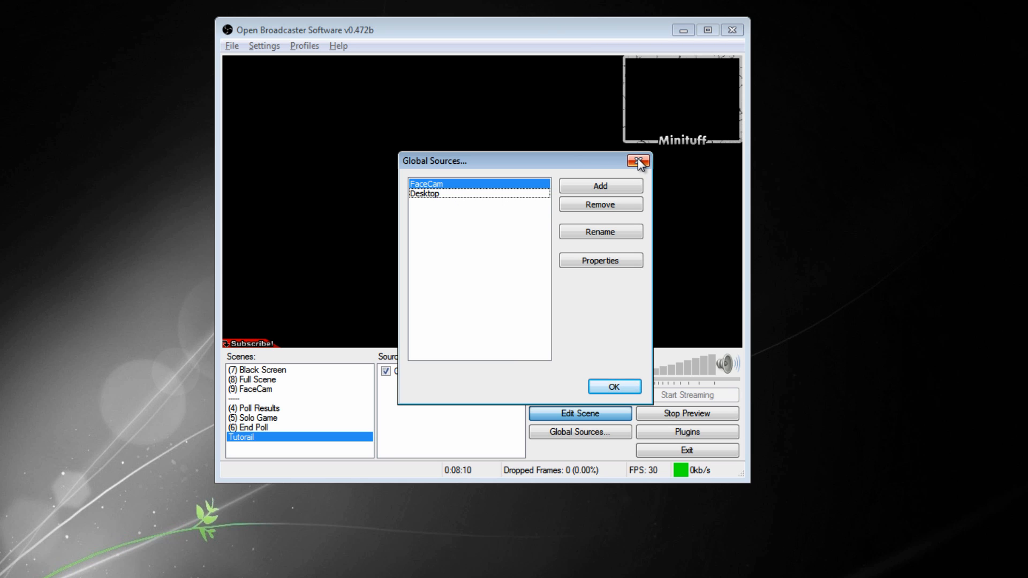
{"action": "left_click", "coordinate": [618, 183]}
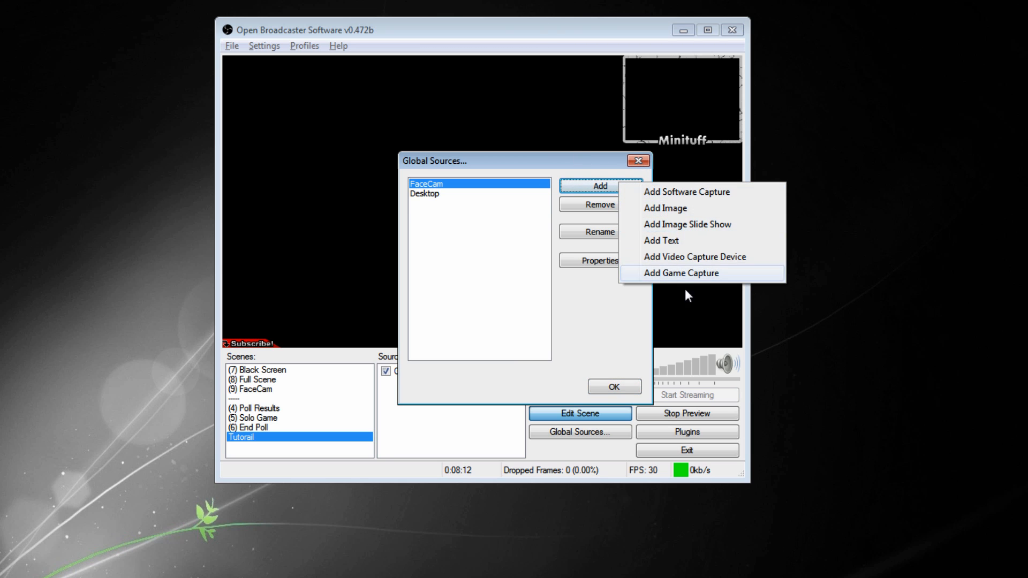
{"action": "left_click", "coordinate": [591, 331]}
{"action": "left_click", "coordinate": [646, 159]}
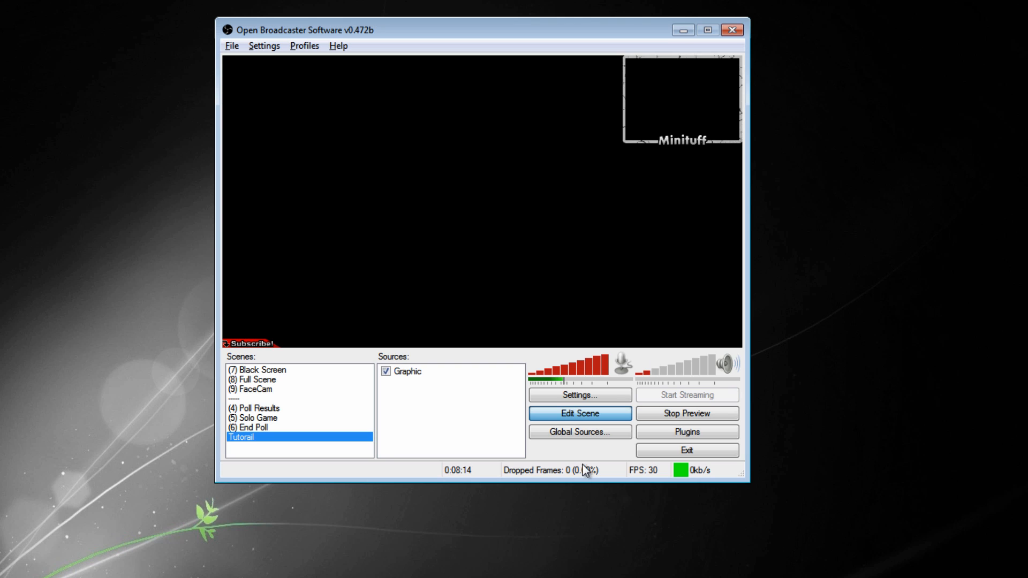
Examine the Desktop global source's properties and its Window Capture options, leaving them without saving
{"action": "left_click", "coordinate": [569, 432]}
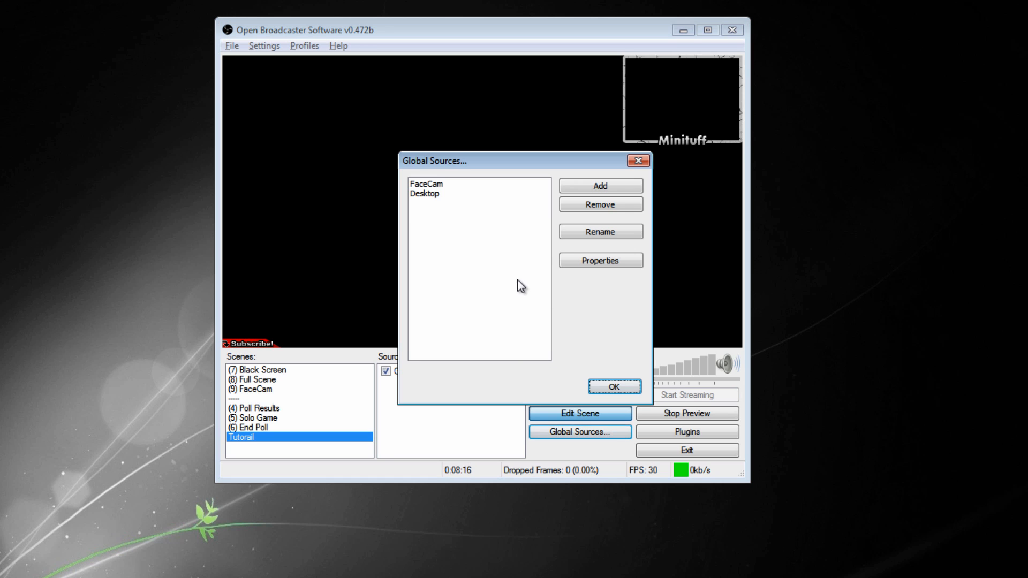
{"action": "left_click", "coordinate": [608, 262]}
{"action": "left_click", "coordinate": [484, 219]}
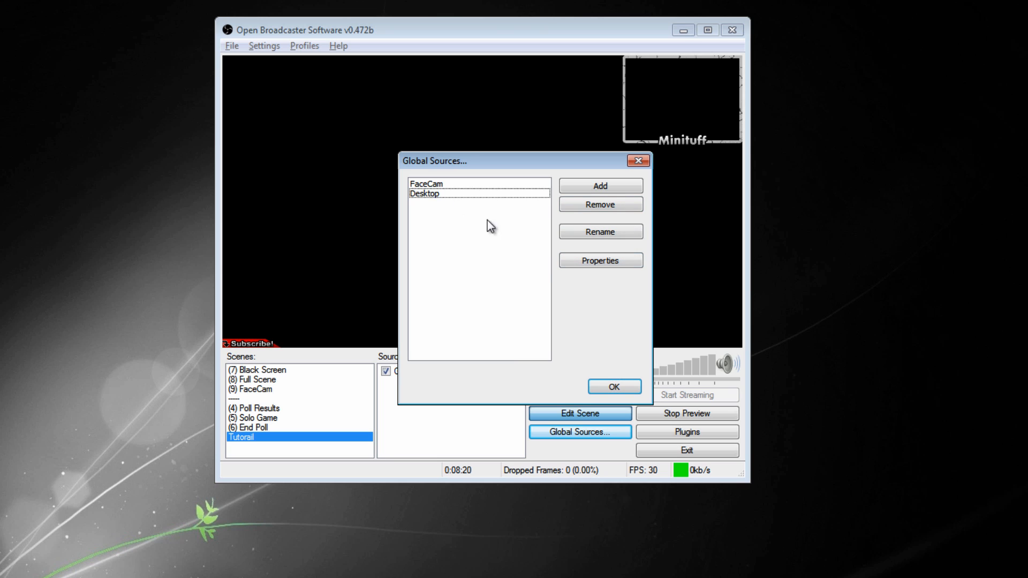
{"action": "left_click", "coordinate": [451, 197]}
{"action": "left_click", "coordinate": [577, 259]}
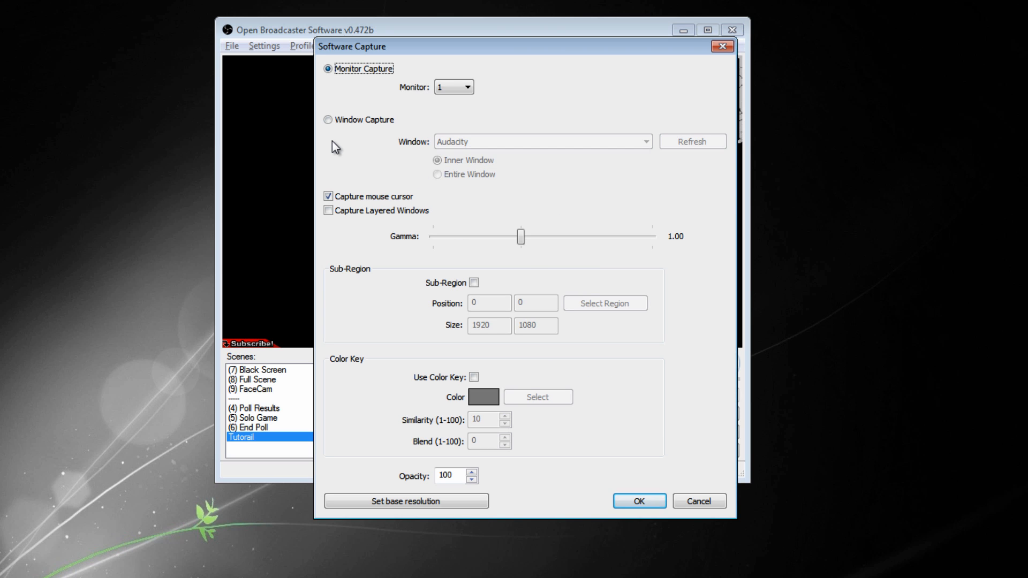
{"action": "left_click", "coordinate": [329, 120]}
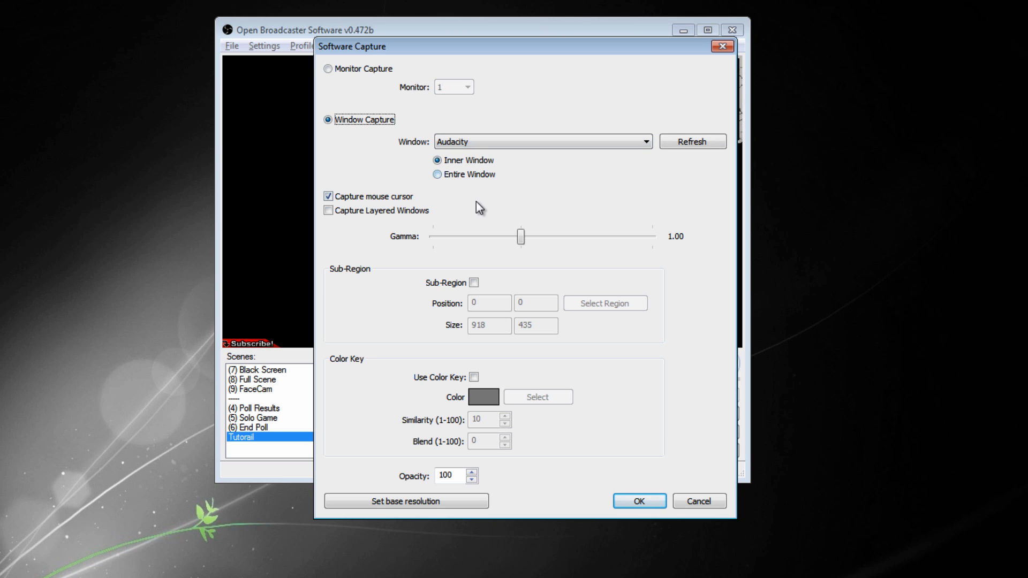
{"action": "left_click", "coordinate": [677, 504]}
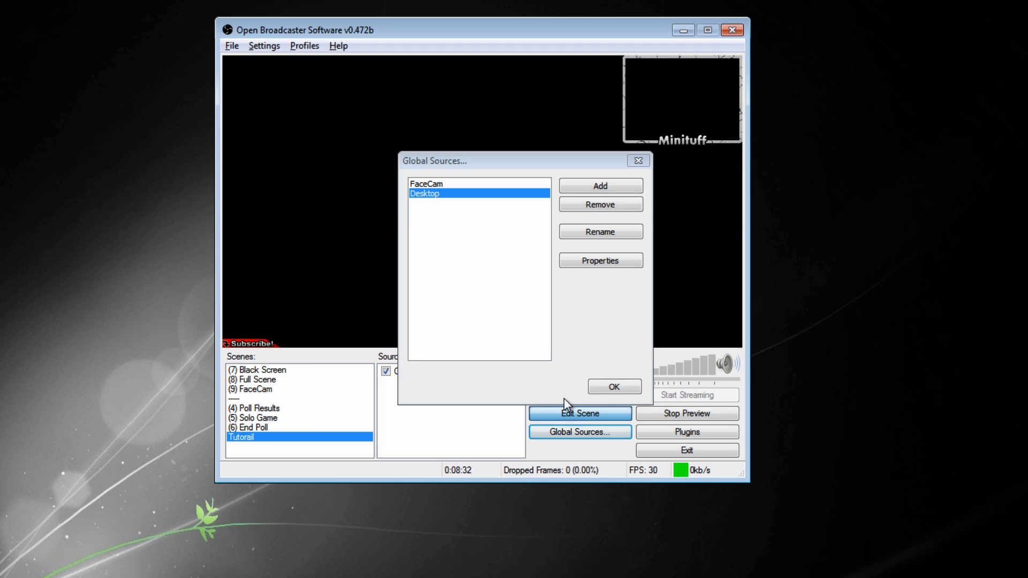
{"action": "left_click", "coordinate": [642, 162]}
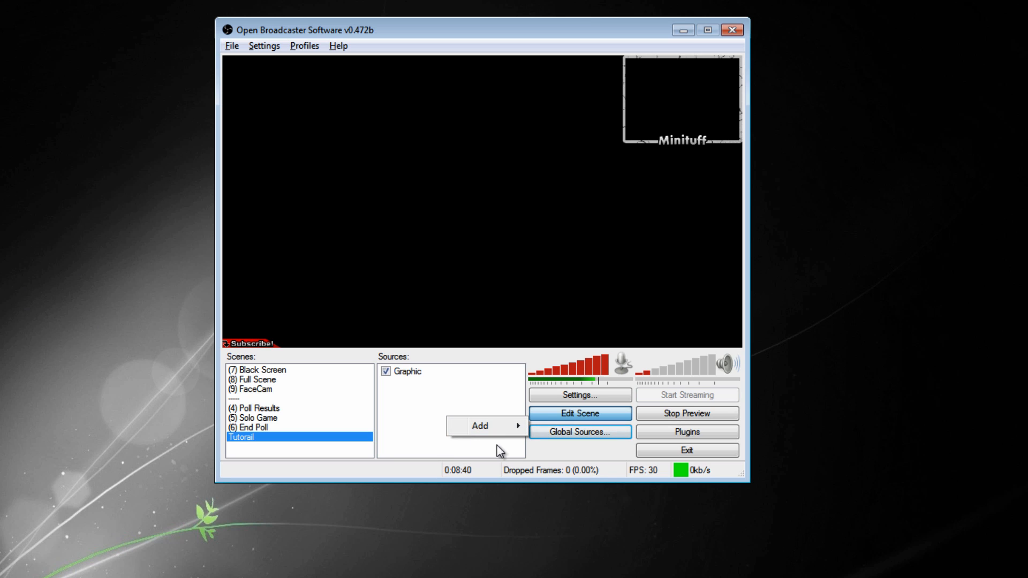
Add a Software Capture source of the entire Audacity window to the Tutorail scene and enlarge it to the preview's width
{"action": "mouse_move", "coordinate": [491, 432]}
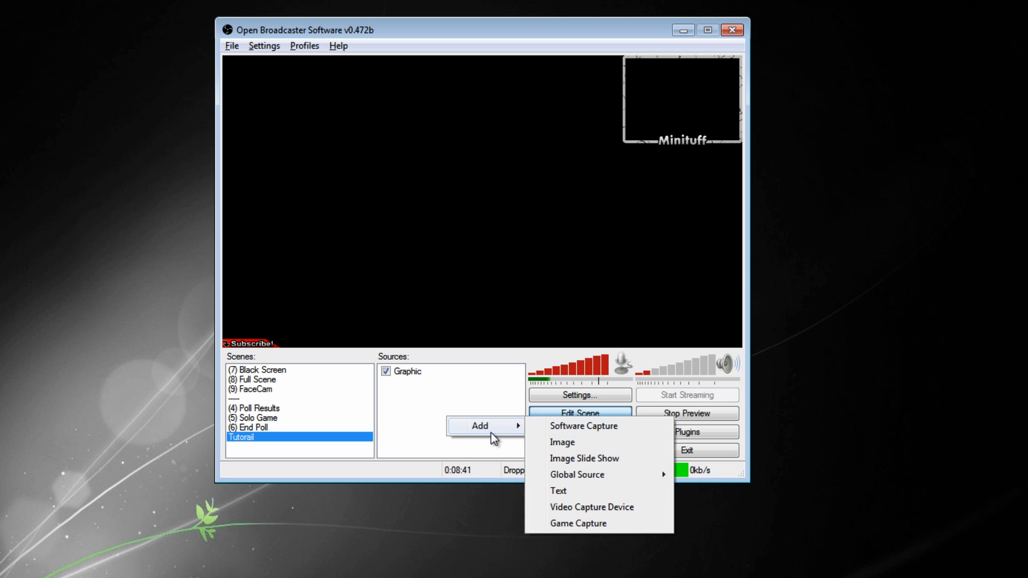
{"action": "left_click", "coordinate": [609, 428]}
{"action": "left_click", "coordinate": [578, 303]}
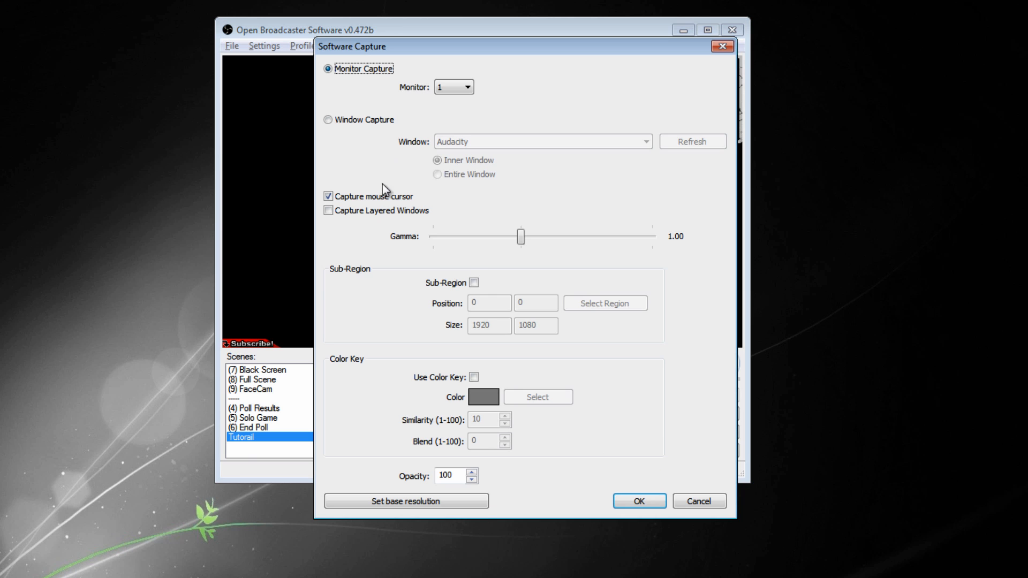
{"action": "left_click", "coordinate": [333, 119]}
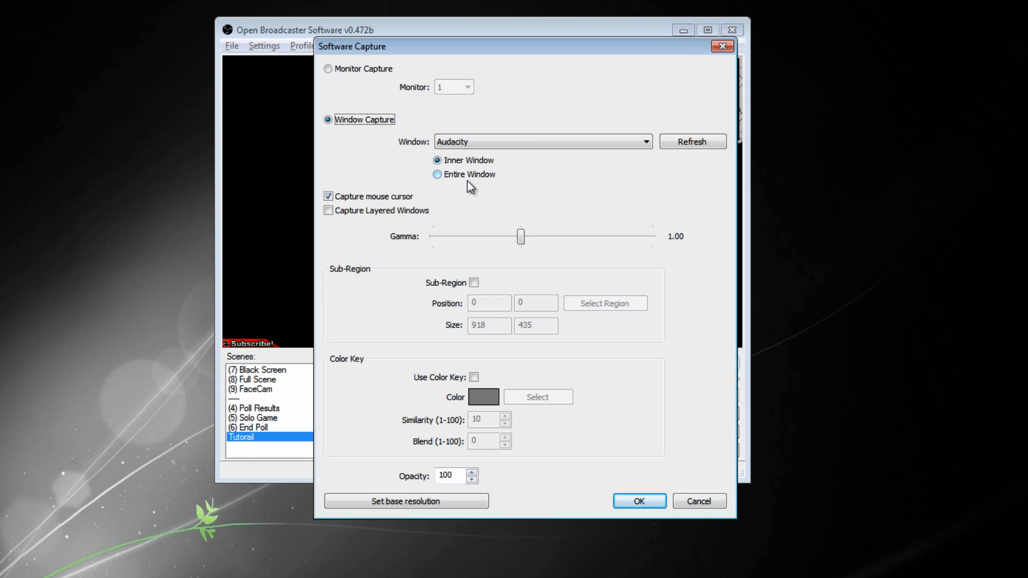
{"action": "left_click", "coordinate": [442, 177]}
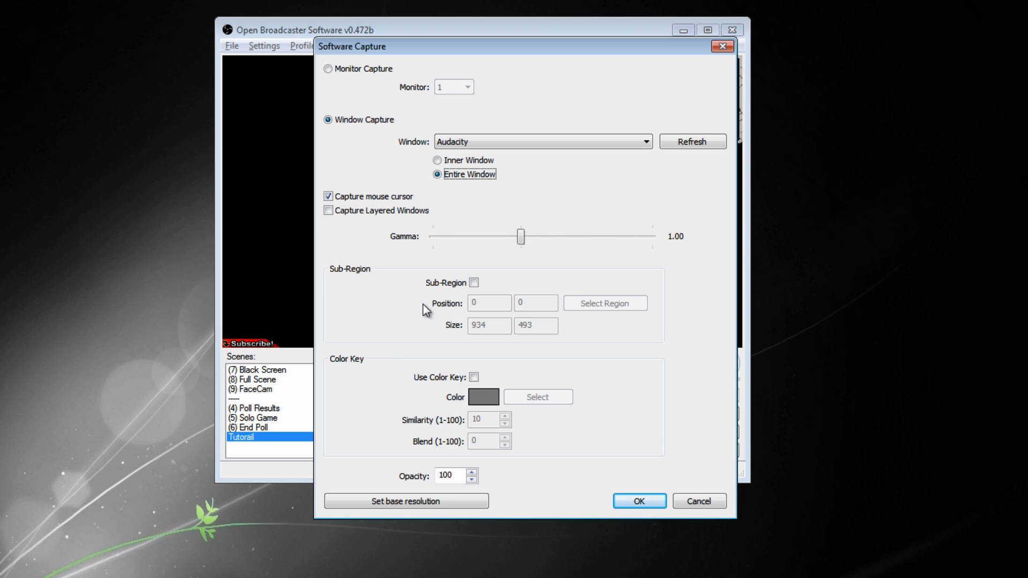
{"action": "left_click", "coordinate": [639, 501]}
{"action": "left_click_drag", "start_coordinate": [473, 186], "coordinate": [669, 326]}
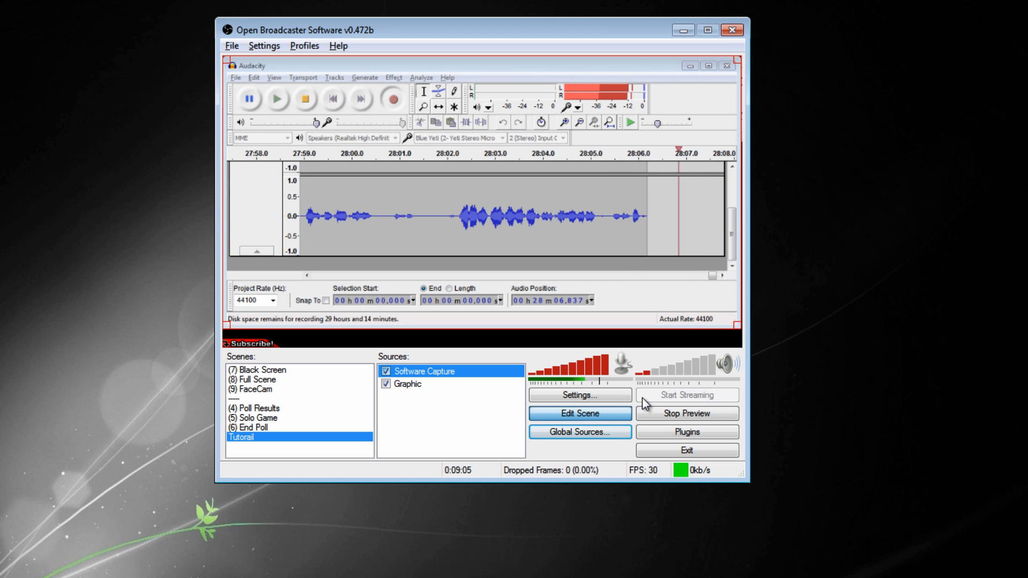
Change the Software Capture source to capture only the inner window of Audacity
{"action": "right_click", "coordinate": [421, 379]}
{"action": "left_click", "coordinate": [465, 551]}
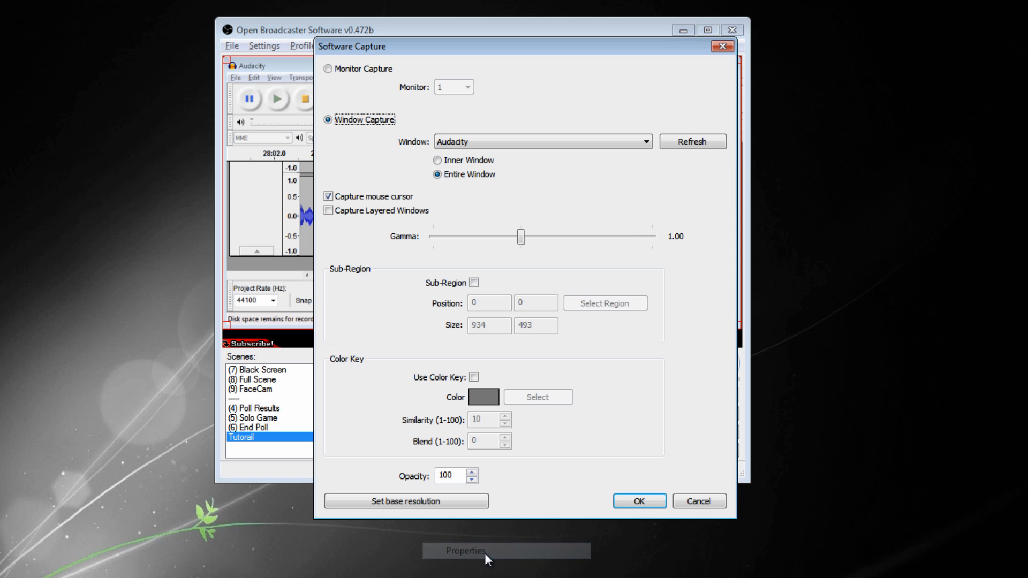
{"action": "left_click_drag", "start_coordinate": [508, 54], "coordinate": [389, 410]}
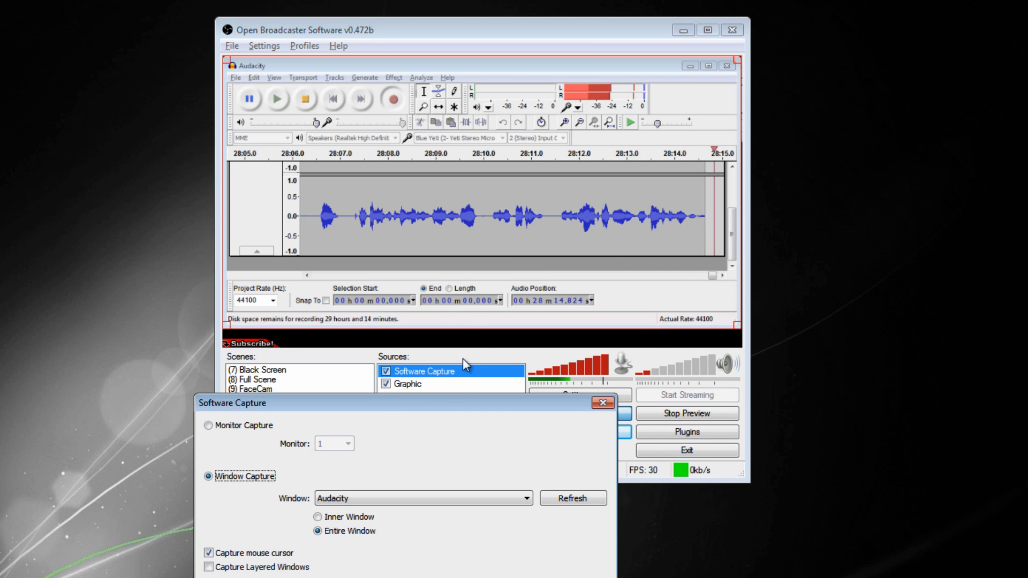
{"action": "left_click", "coordinate": [317, 517]}
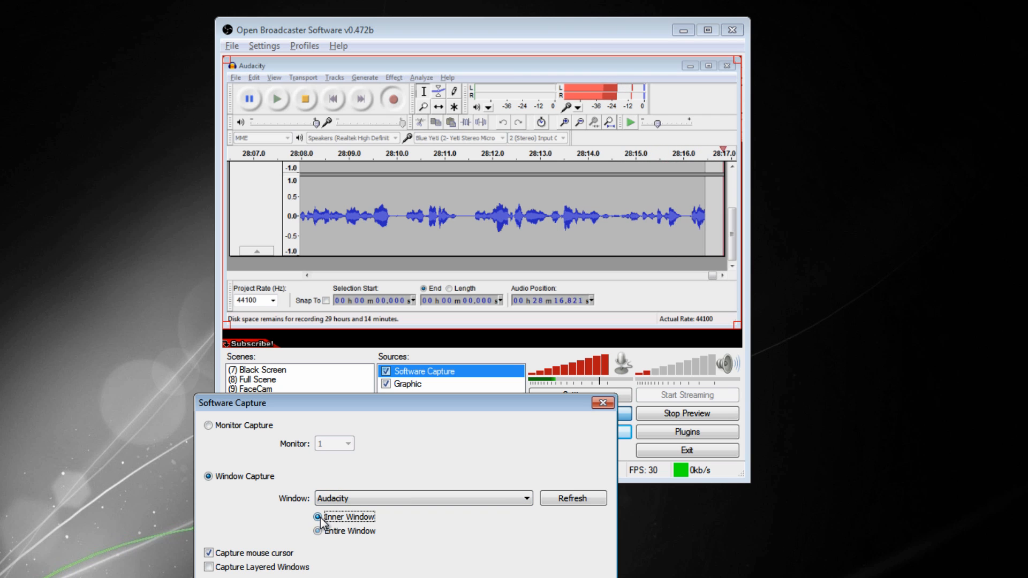
{"action": "left_click_drag", "start_coordinate": [416, 402], "coordinate": [256, 179]}
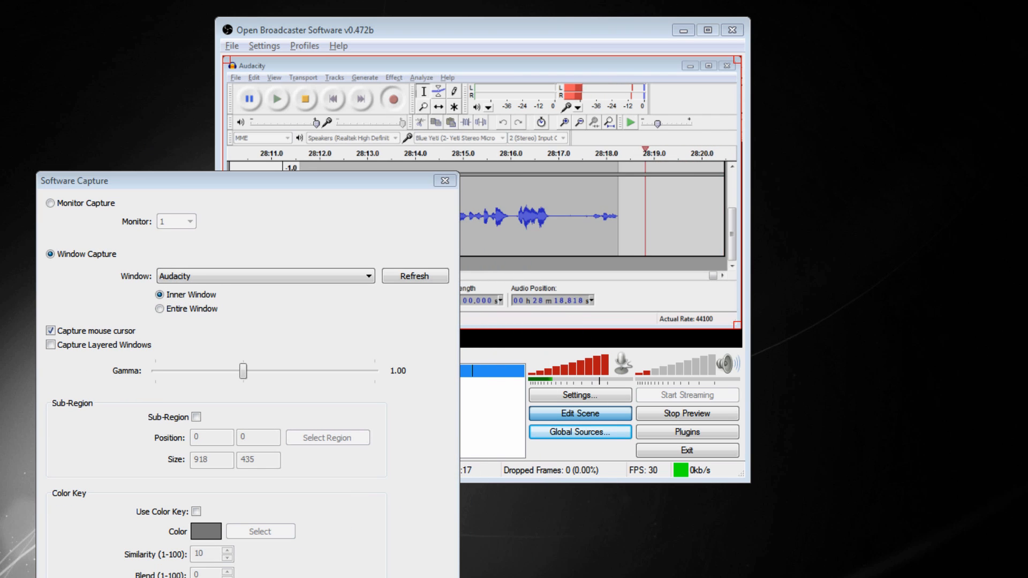
{"action": "key", "text": "Return"}
Enlarge the Audacity capture to the preview's width, then shrink it and reposition it near the middle
{"action": "left_click_drag", "start_coordinate": [485, 192], "coordinate": [742, 304]}
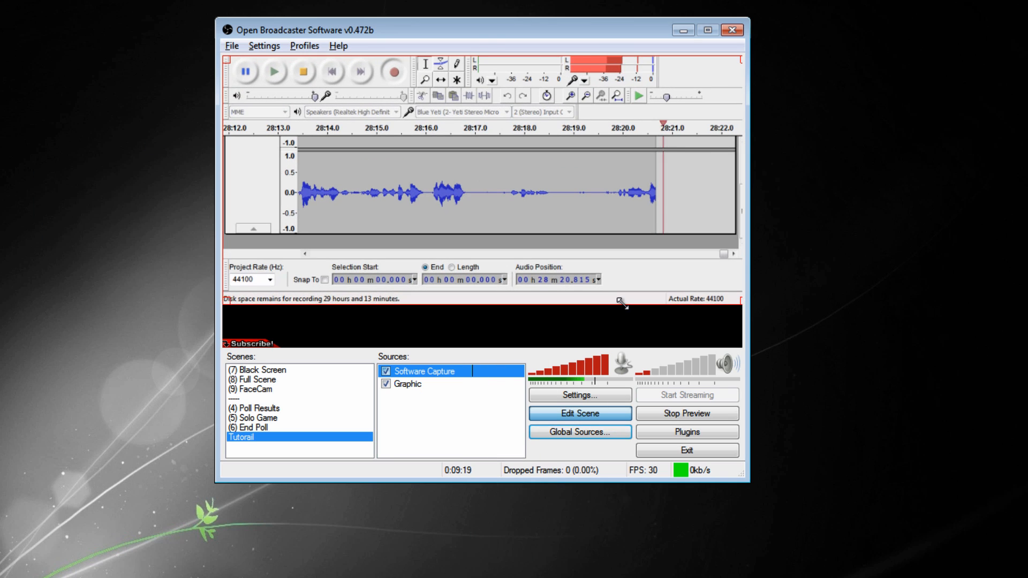
{"action": "left_click_drag", "start_coordinate": [687, 81], "coordinate": [549, 168]}
{"action": "left_click_drag", "start_coordinate": [462, 215], "coordinate": [589, 188]}
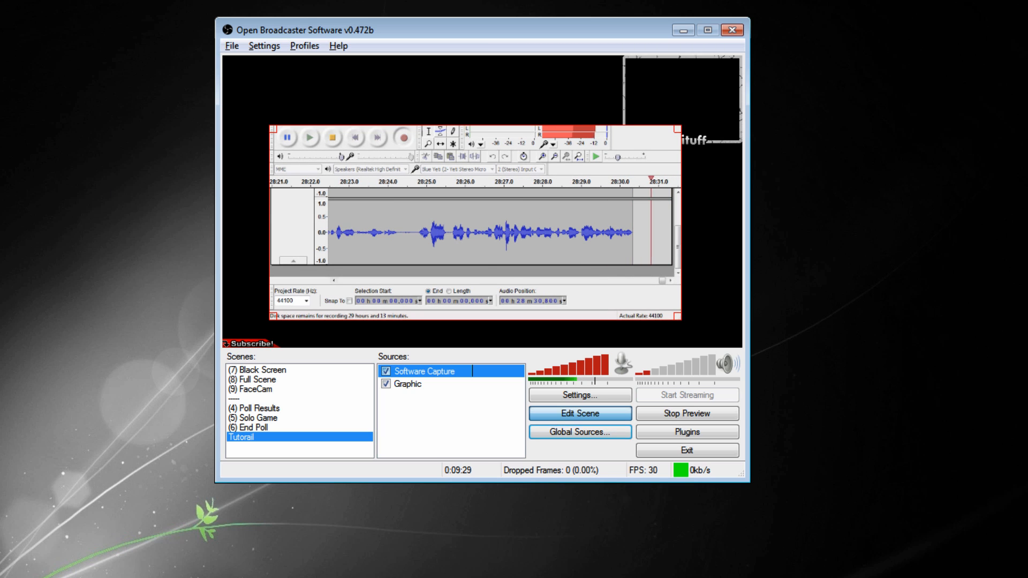
Remove the Software Capture source from the Tutorail scene
{"action": "right_click", "coordinate": [428, 374]}
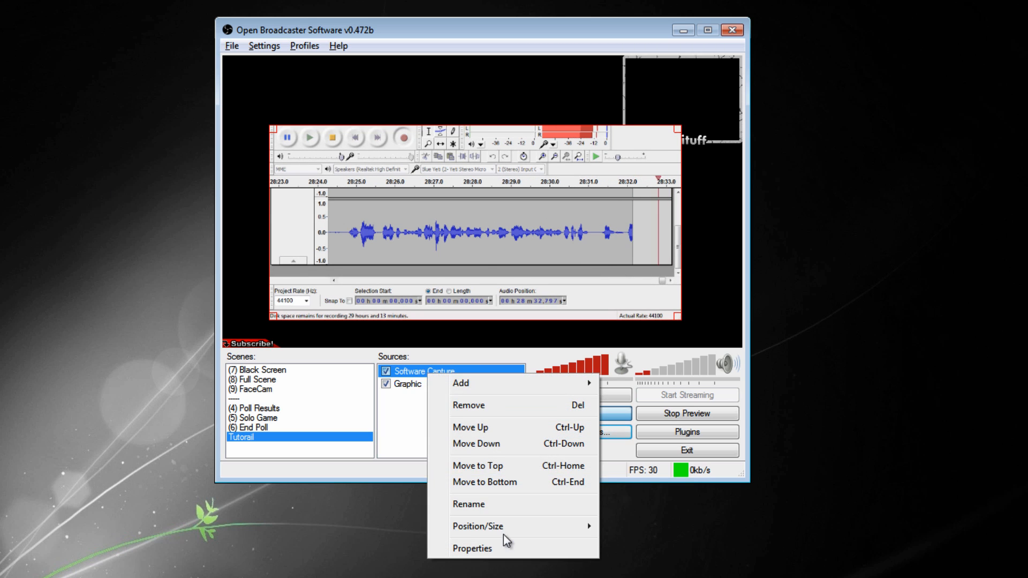
{"action": "left_click", "coordinate": [481, 406]}
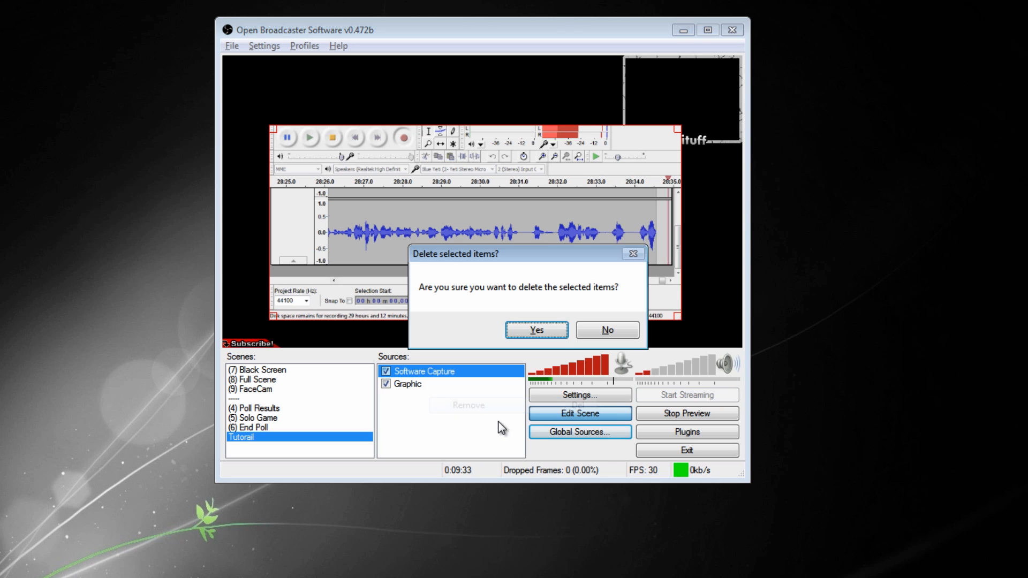
{"action": "left_click", "coordinate": [547, 332]}
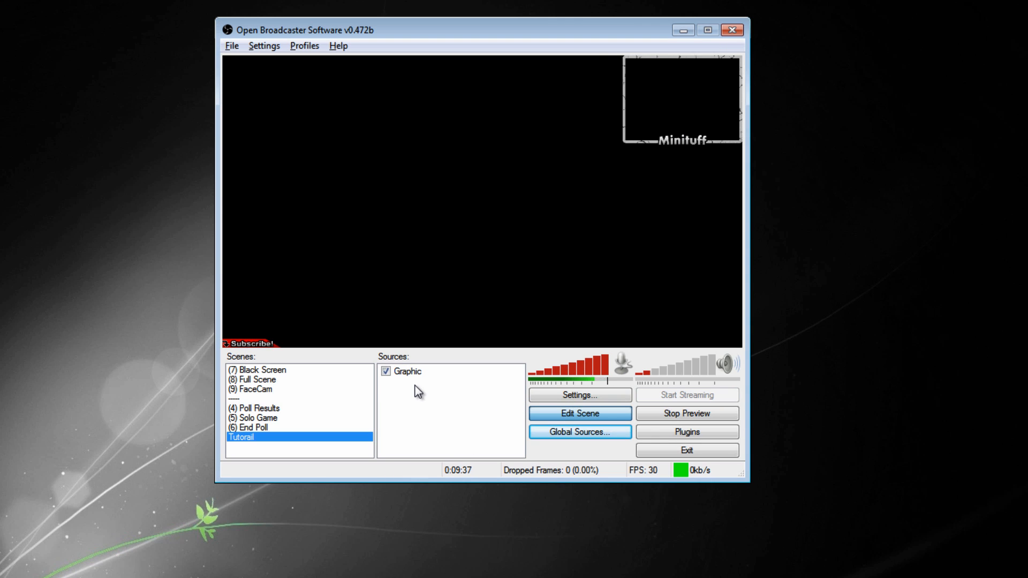
Review the descriptions of the OBS Scene switcher and DirectShow Video Device plugins, then close the plugin list
{"action": "left_click", "coordinate": [680, 432]}
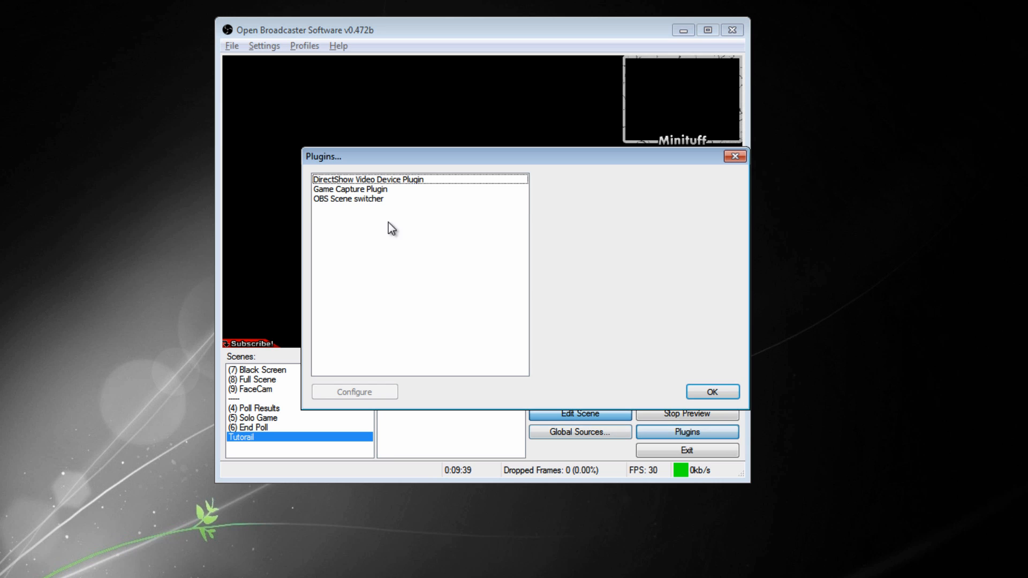
{"action": "left_click", "coordinate": [383, 199]}
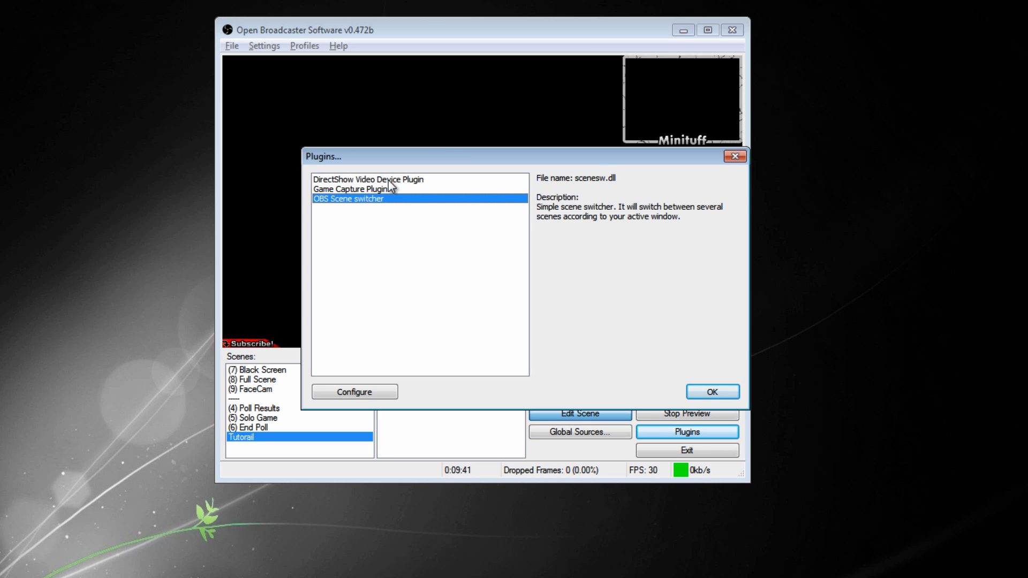
{"action": "left_click", "coordinate": [388, 180]}
{"action": "left_click", "coordinate": [407, 199]}
{"action": "left_click", "coordinate": [728, 158]}
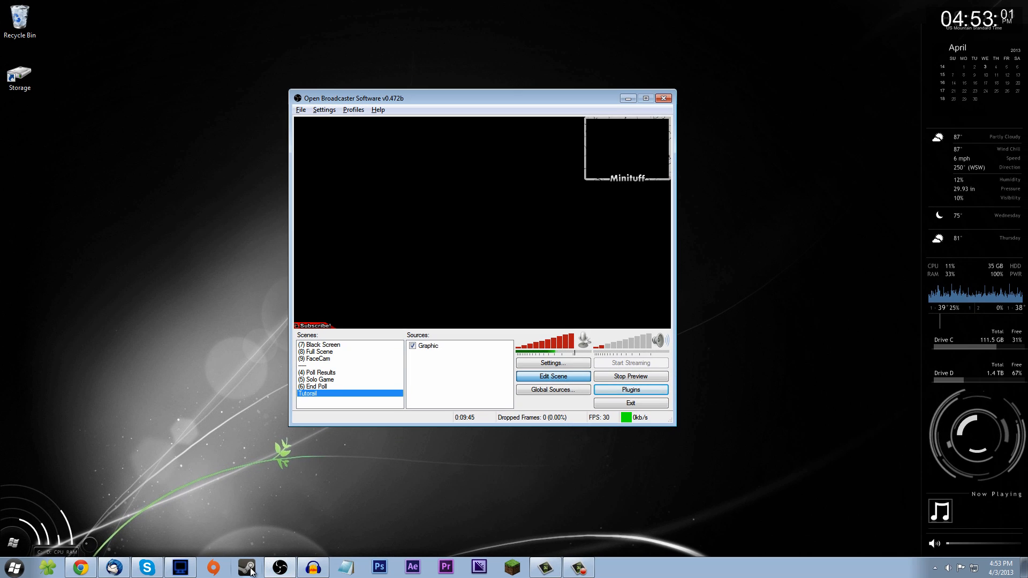
Launch Castle Crashers from Steam's recent games and switch back to Open Broadcaster Software while it runs
{"action": "right_click", "coordinate": [247, 569]}
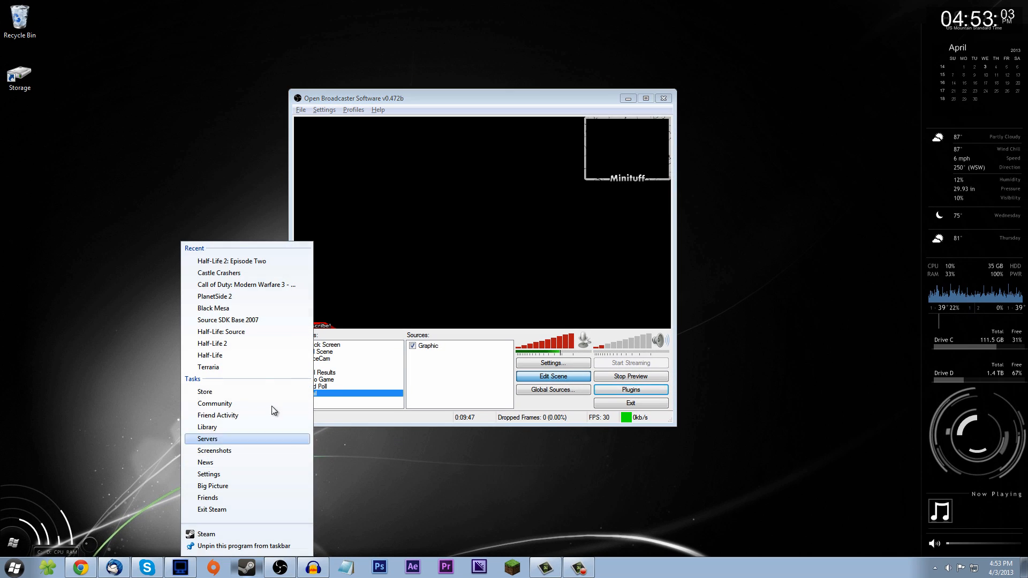
{"action": "left_click", "coordinate": [251, 280]}
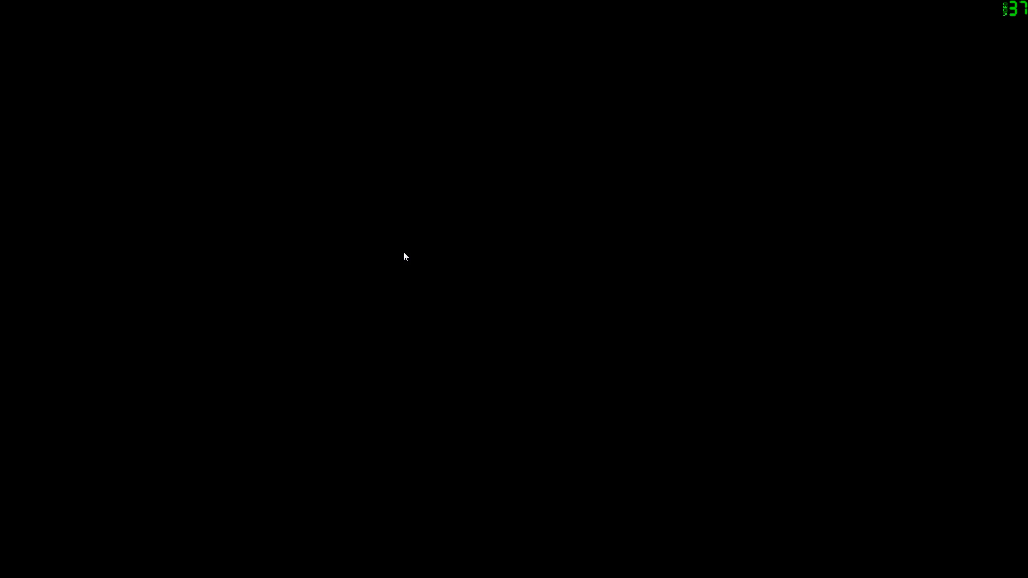
{"action": "key", "text": "alt+Tab"}
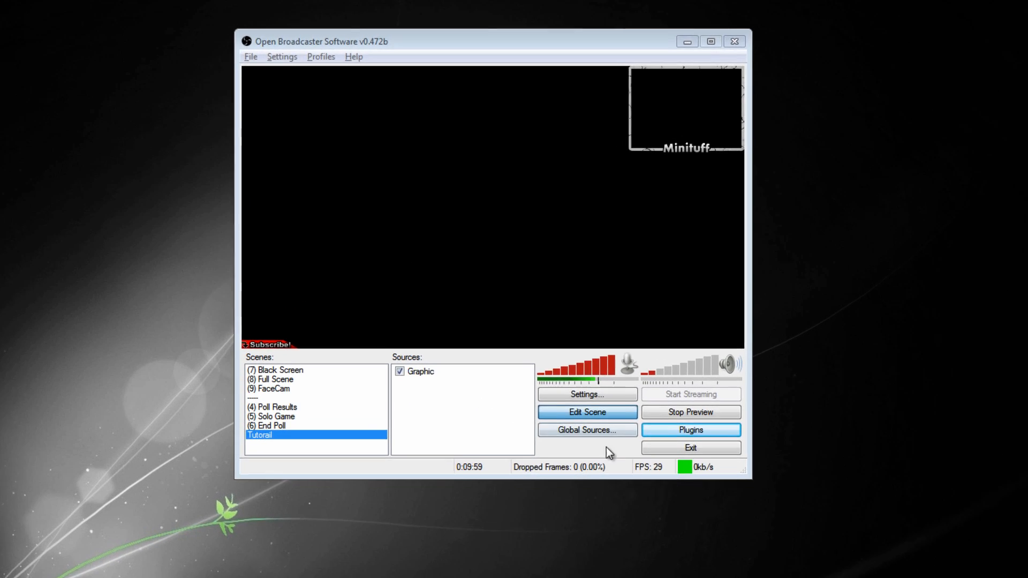
Add a Game Capture source named CC to the Tutorail scene
{"action": "right_click", "coordinate": [445, 418]}
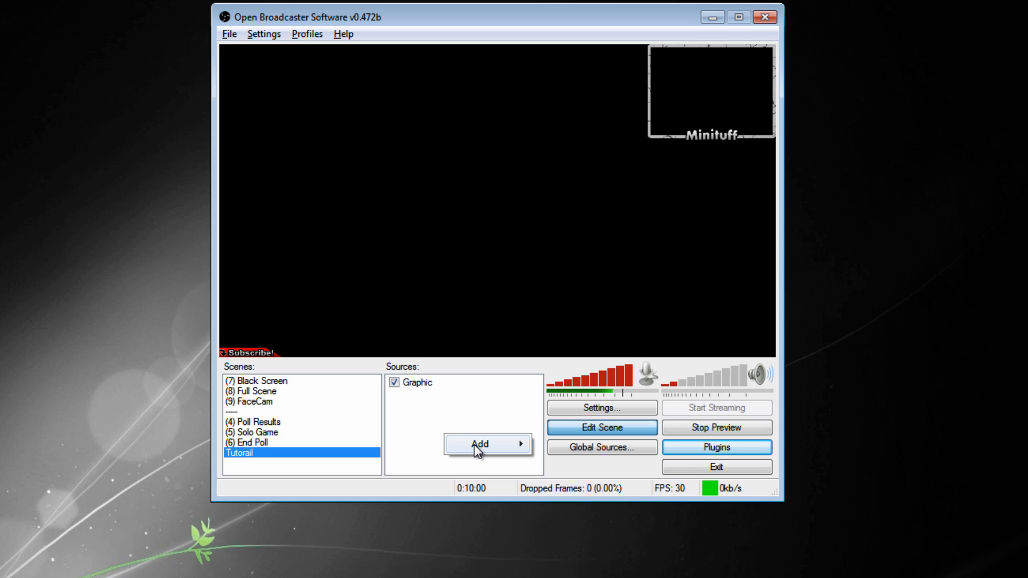
{"action": "mouse_move", "coordinate": [478, 428]}
{"action": "left_click", "coordinate": [586, 549]}
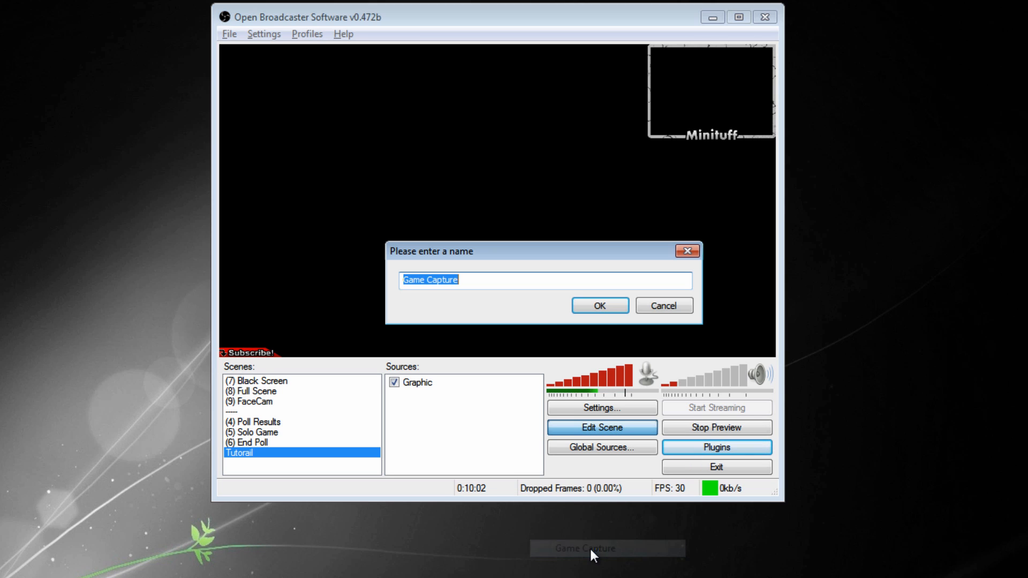
{"action": "type", "text": "GC"}
{"action": "left_click", "coordinate": [598, 304]}
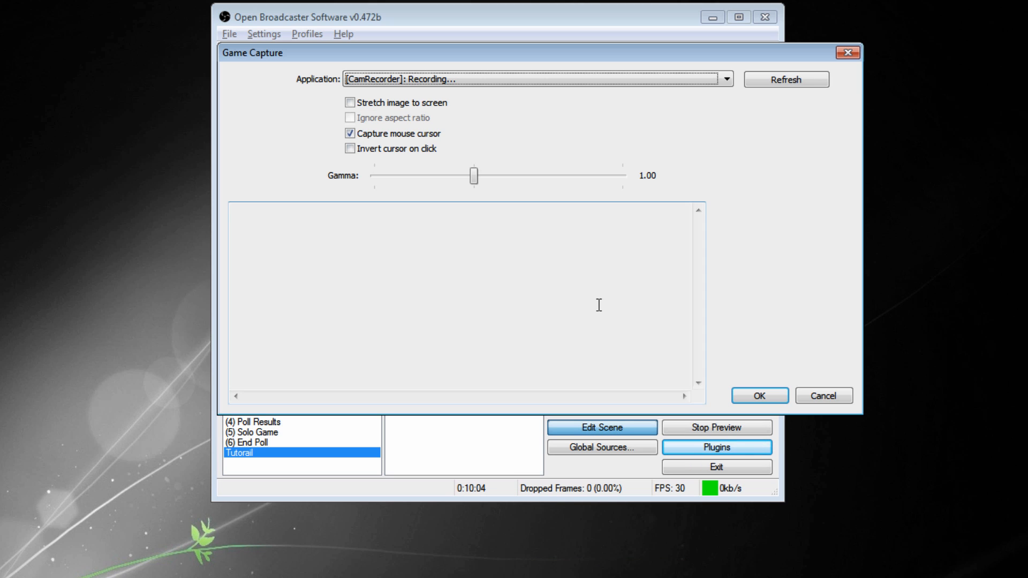
Set the game capture's application to Castle Crashers and enable Stretch image to screen
{"action": "left_click", "coordinate": [488, 79]}
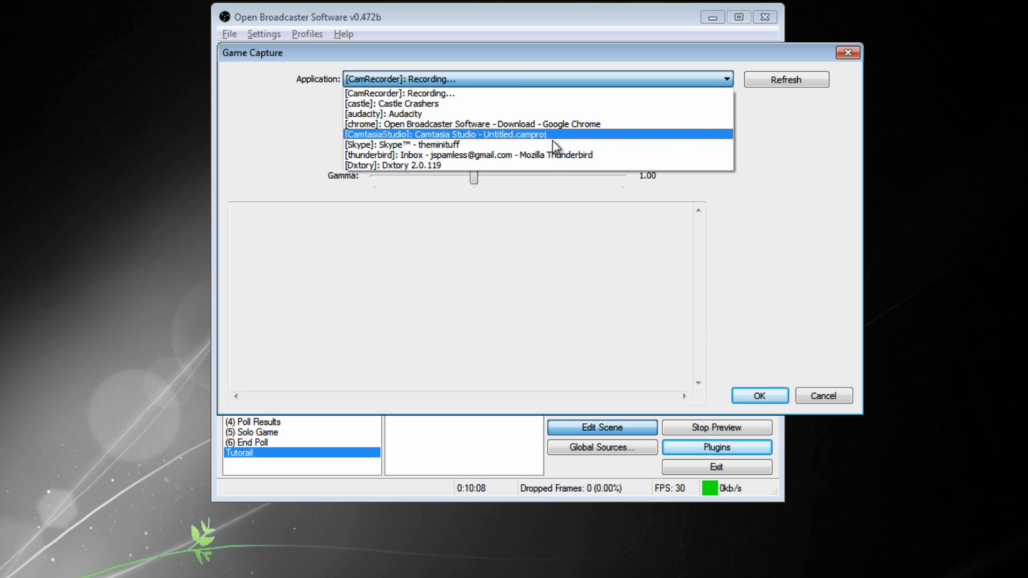
{"action": "left_click", "coordinate": [447, 105]}
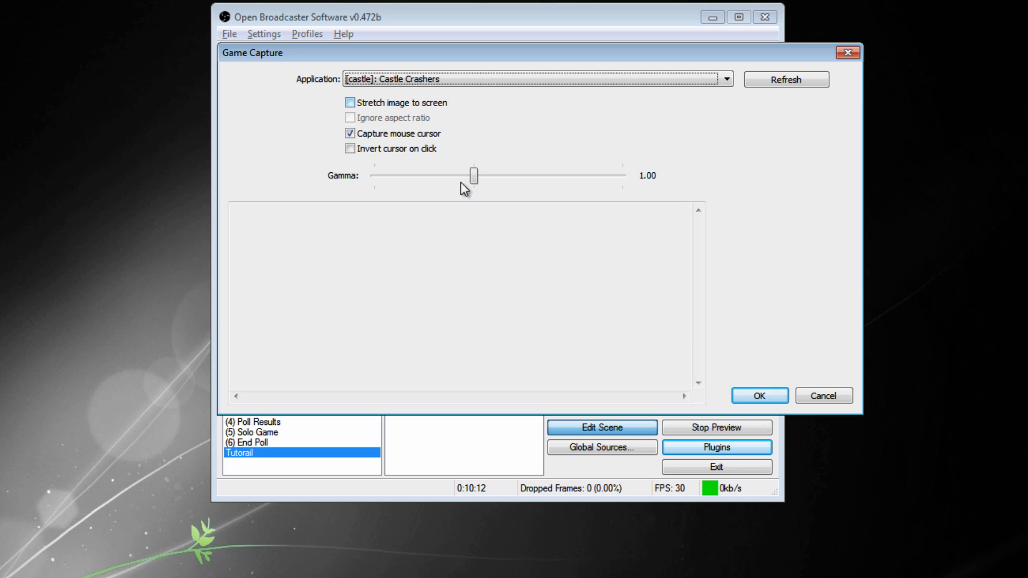
{"action": "left_click", "coordinate": [351, 105]}
{"action": "left_click", "coordinate": [352, 105]}
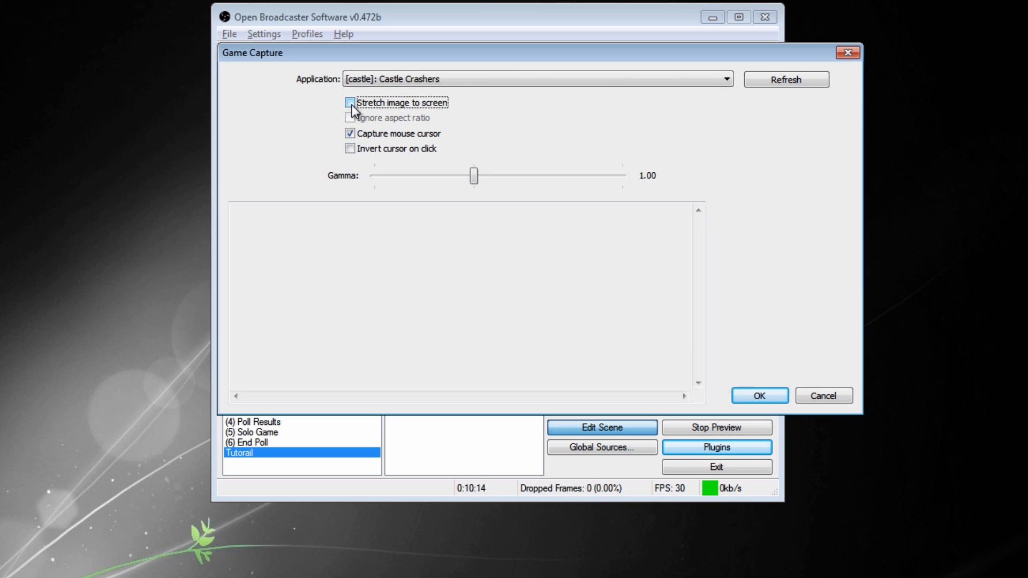
{"action": "left_click", "coordinate": [352, 105]}
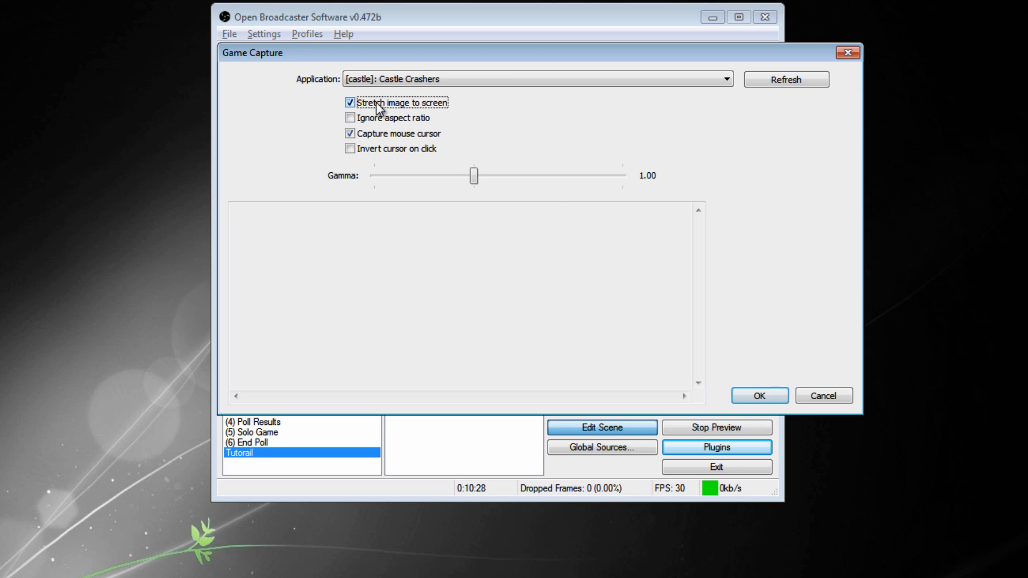
{"action": "left_click", "coordinate": [754, 401]}
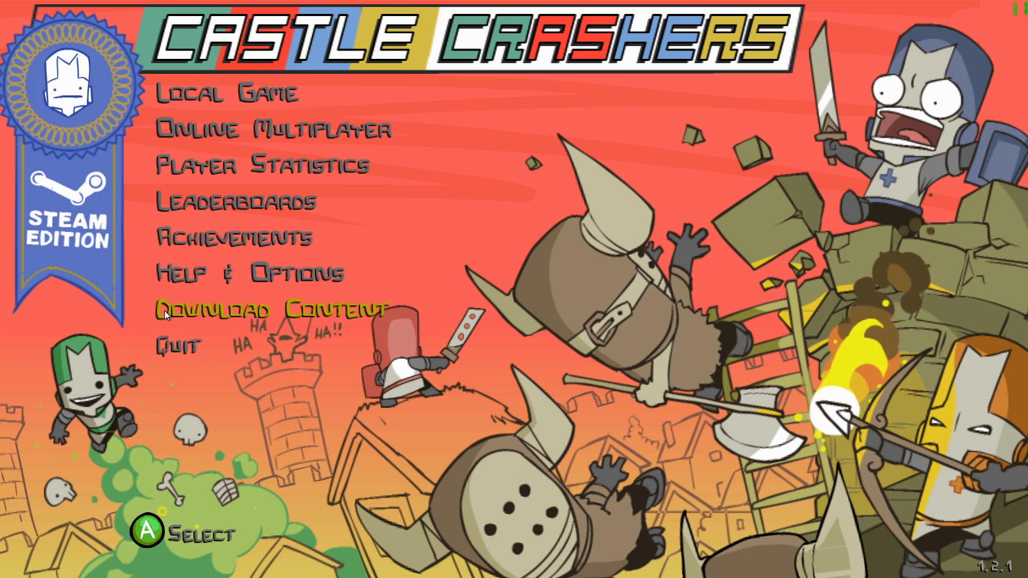
Return from the game to Open Broadcaster Software and move the CC source below the Graphic source
{"action": "key", "text": "alt+Tab"}
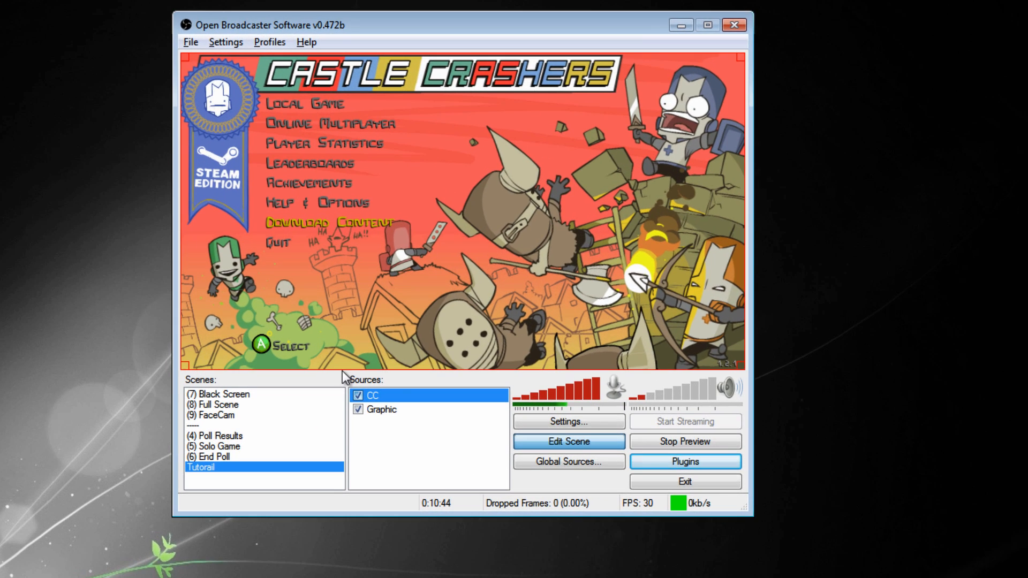
{"action": "right_click", "coordinate": [390, 396]}
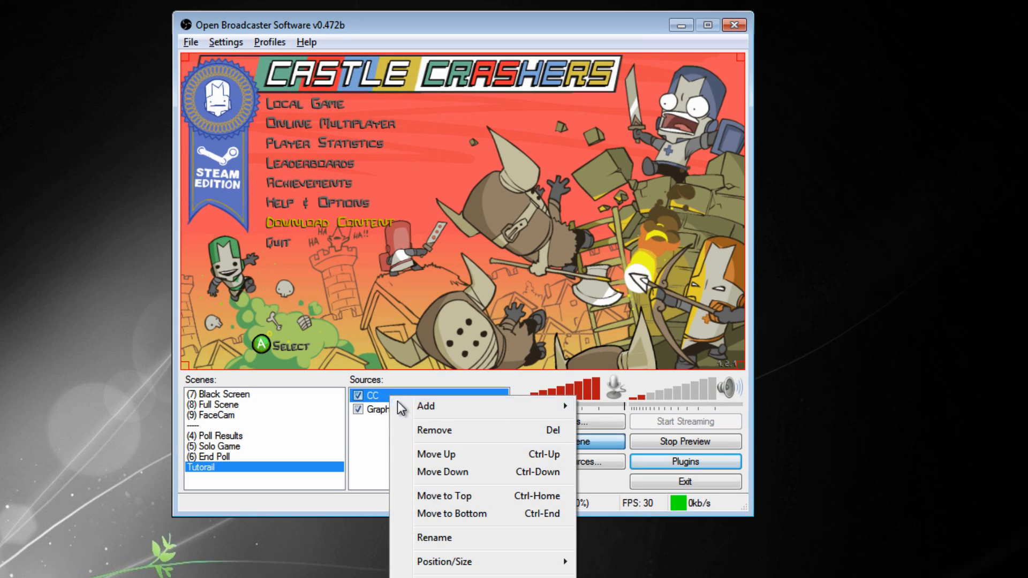
{"action": "left_click", "coordinate": [461, 472]}
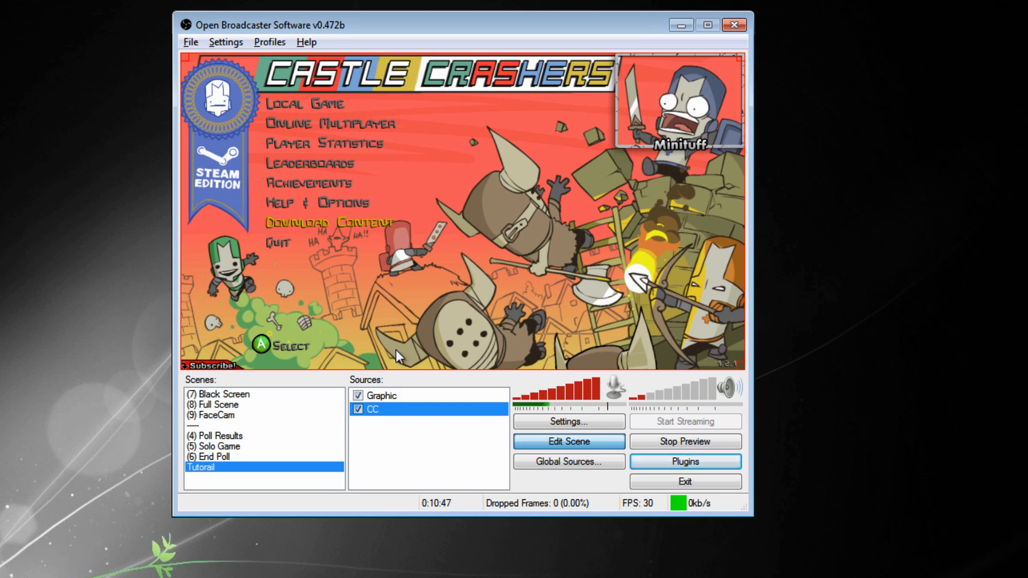
Start adding a Video Capture Device source named Facecam to the Tutorail scene
{"action": "right_click", "coordinate": [389, 446]}
{"action": "mouse_move", "coordinate": [439, 461]}
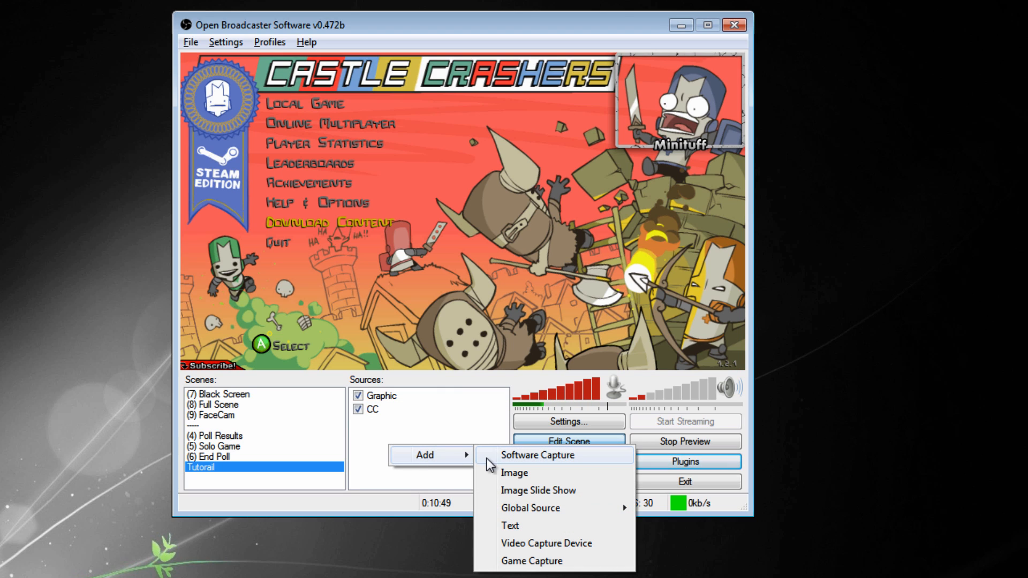
{"action": "left_click", "coordinate": [538, 545]}
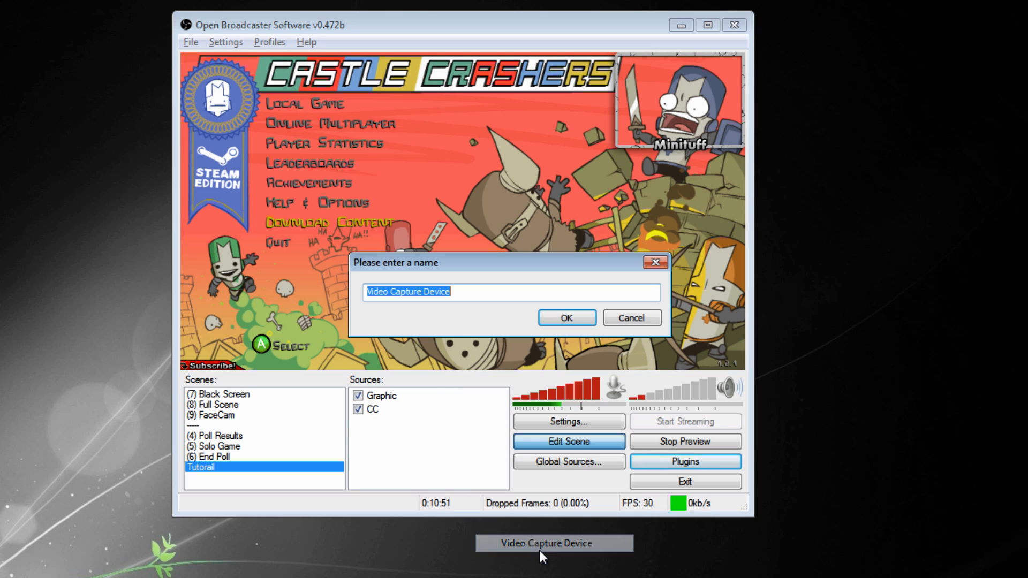
{"action": "type", "text": "Face,c"}
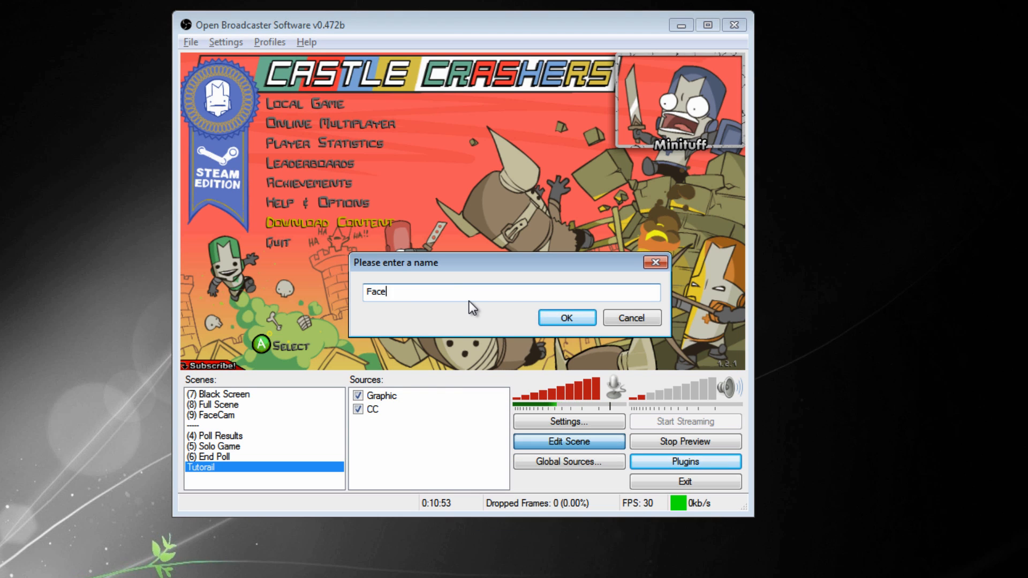
{"action": "key", "text": "BackSpace"}
{"action": "key", "text": "BackSpace"}
{"action": "type", "text": "cam"}
{"action": "key", "text": "Return"}
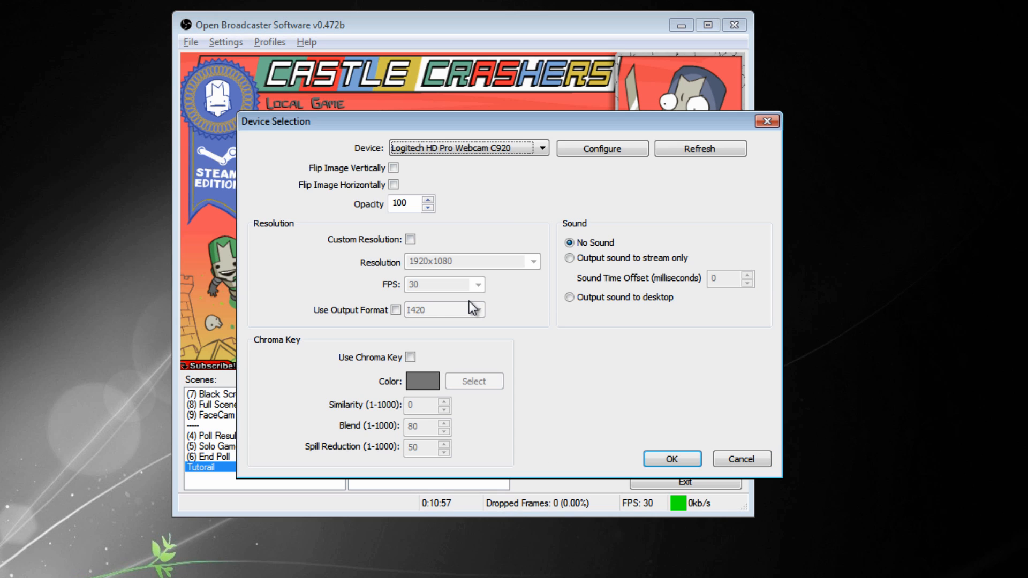
Examine the configuration of the Logitech HD Pro Webcam C920, then close its properties
{"action": "left_click", "coordinate": [424, 146]}
{"action": "left_click", "coordinate": [569, 170]}
{"action": "left_click", "coordinate": [585, 152]}
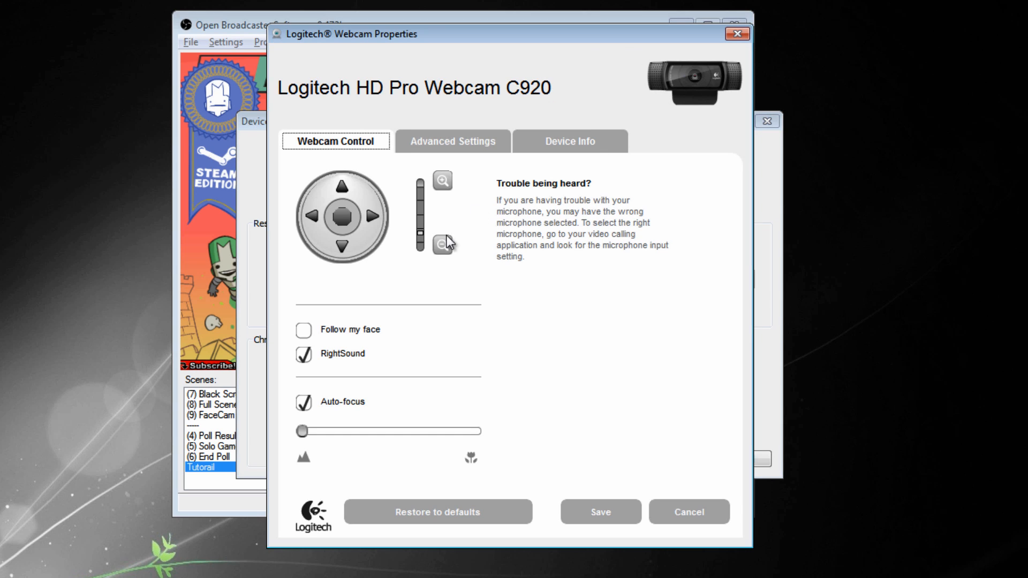
{"action": "left_click", "coordinate": [736, 35]}
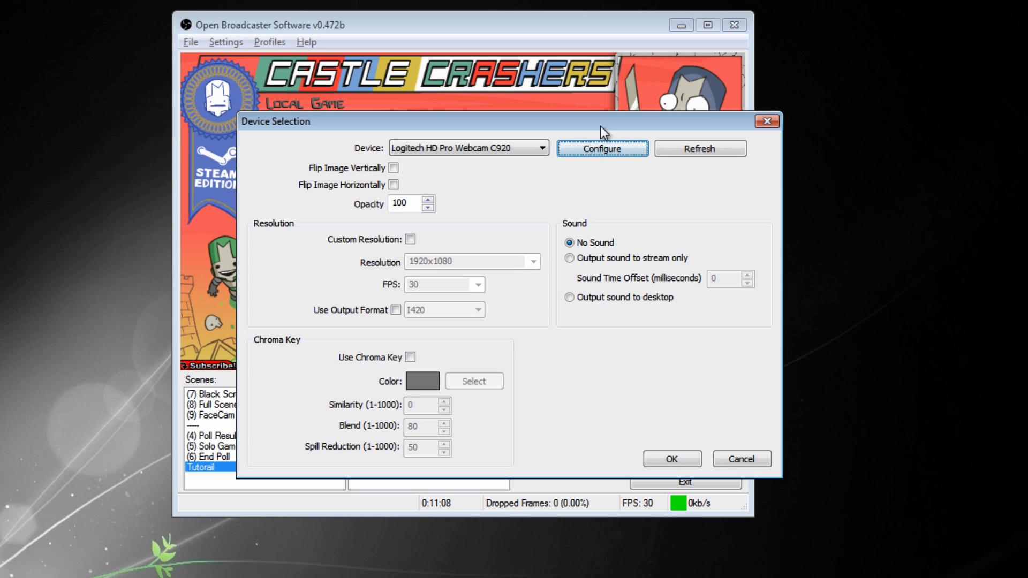
Try to use the Logitech HD Pro Webcam C920 as the new source's device, then abandon the device setup
{"action": "left_click", "coordinate": [669, 461]}
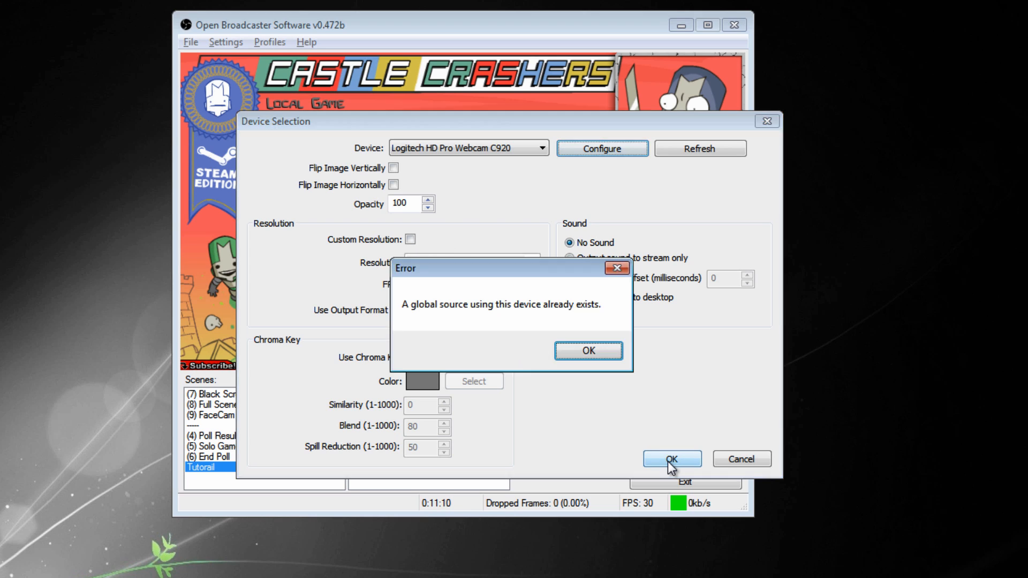
{"action": "left_click", "coordinate": [596, 351]}
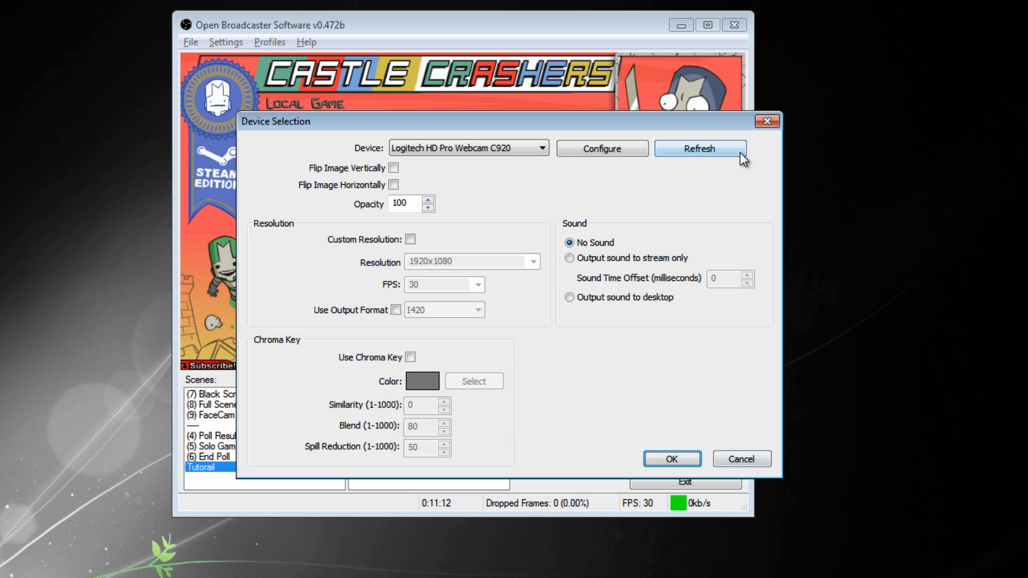
{"action": "left_click", "coordinate": [762, 121]}
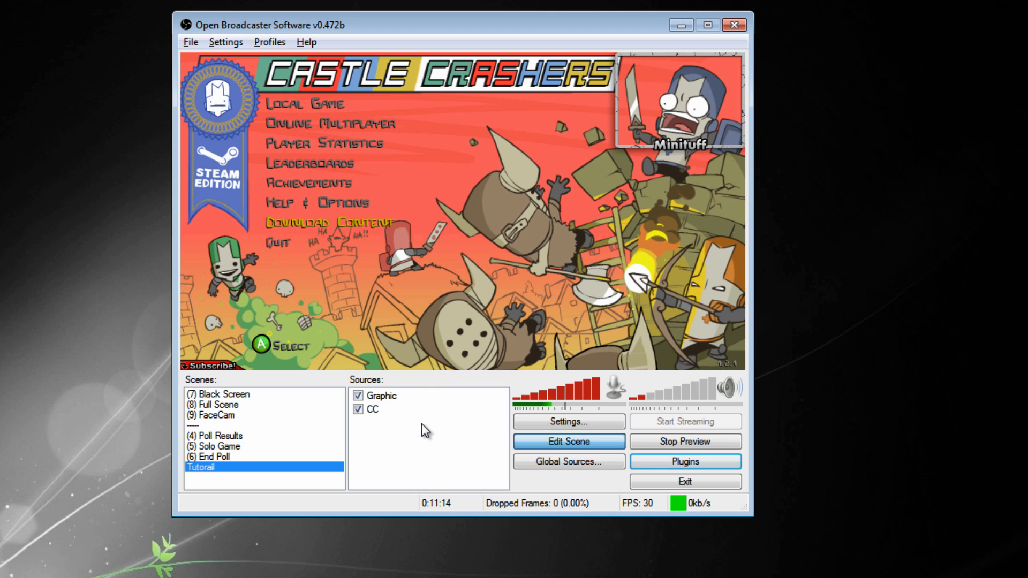
Add the existing FaceCam global source to the Tutorail scene
{"action": "right_click", "coordinate": [396, 450]}
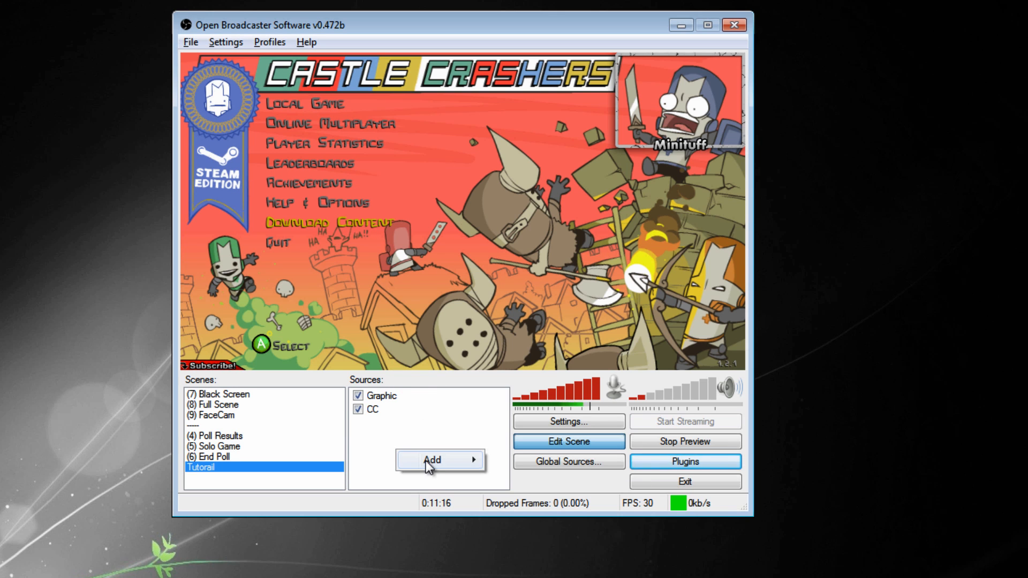
{"action": "mouse_move", "coordinate": [426, 460]}
{"action": "mouse_move", "coordinate": [573, 516]}
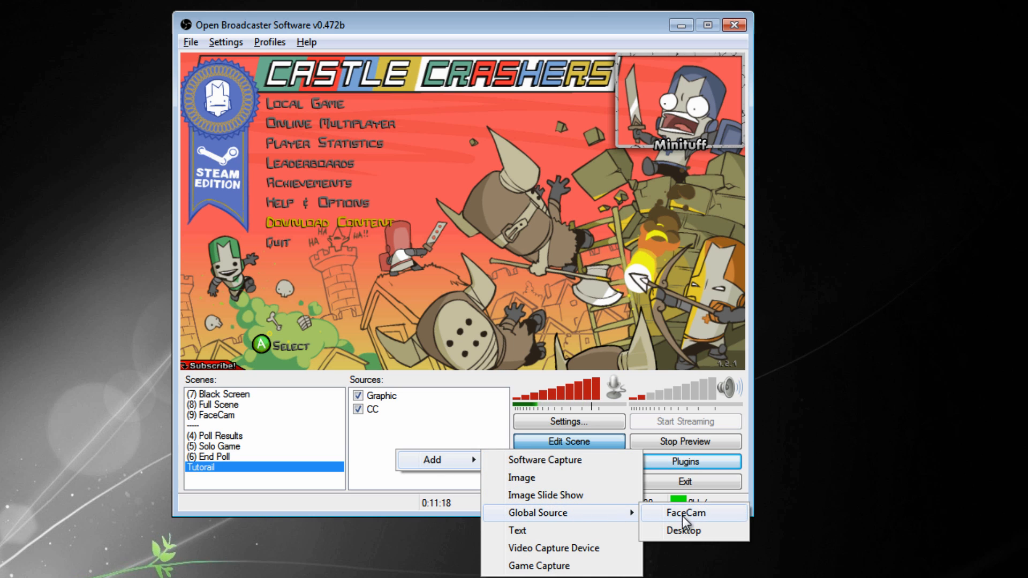
{"action": "left_click", "coordinate": [685, 515]}
{"action": "left_click", "coordinate": [567, 324]}
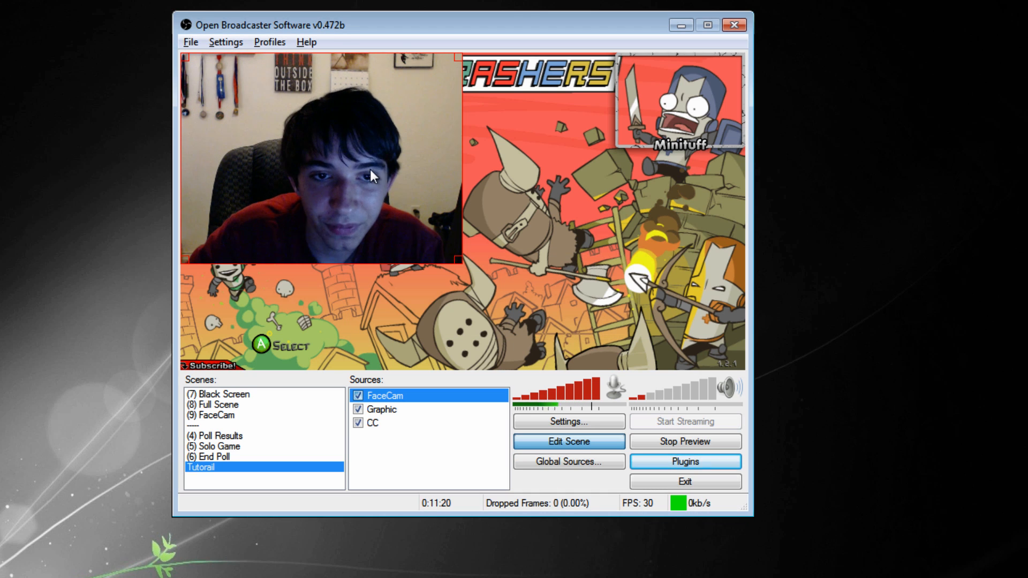
Shrink the FaceCam source and fit it over the Minituff frame in the preview's upper-right corner
{"action": "left_click_drag", "start_coordinate": [465, 270], "coordinate": [363, 189]}
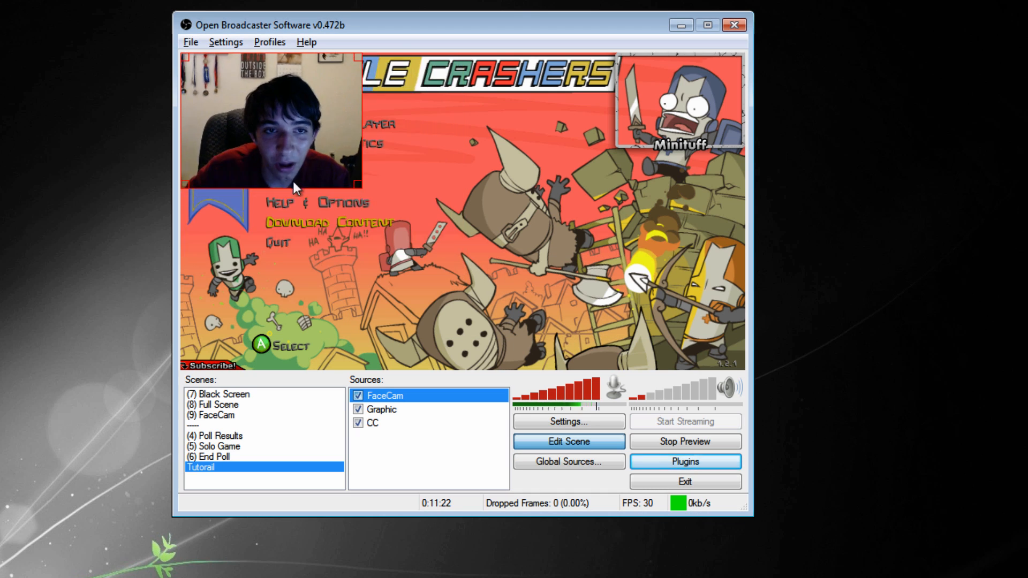
{"action": "left_click_drag", "start_coordinate": [250, 139], "coordinate": [618, 139]}
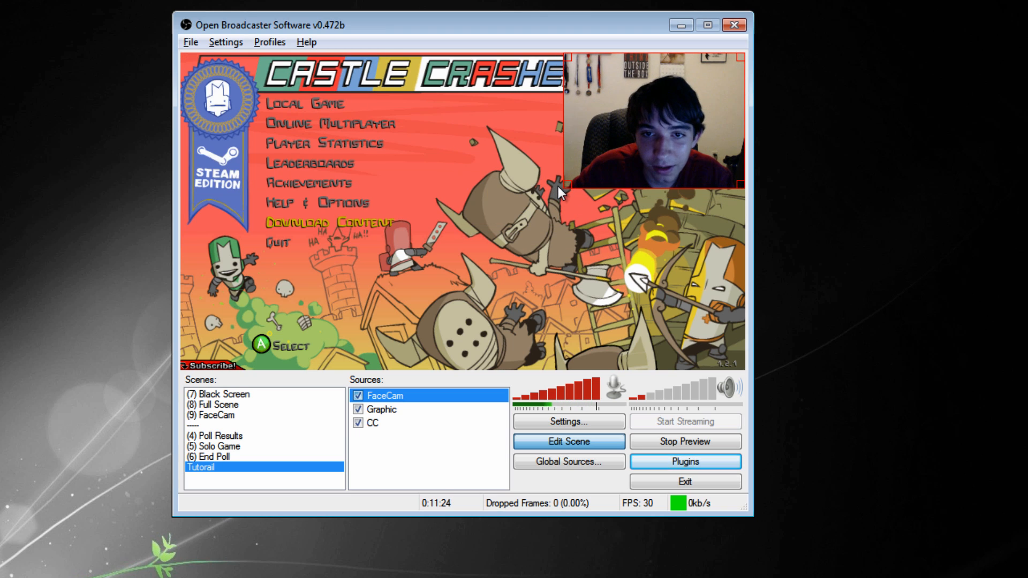
{"action": "left_click_drag", "start_coordinate": [565, 184], "coordinate": [626, 123]}
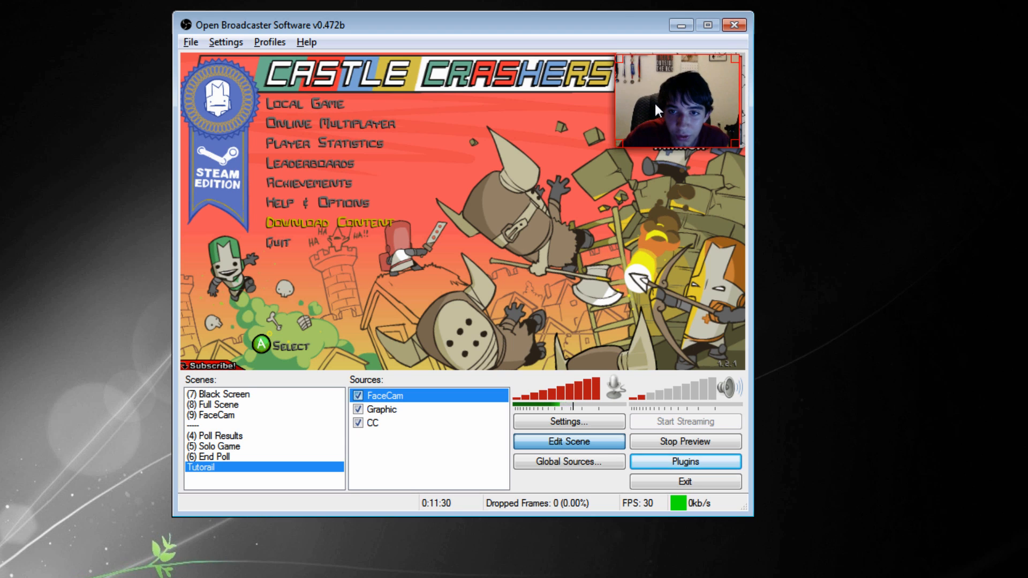
{"action": "left_click_drag", "start_coordinate": [660, 99], "coordinate": [657, 99]}
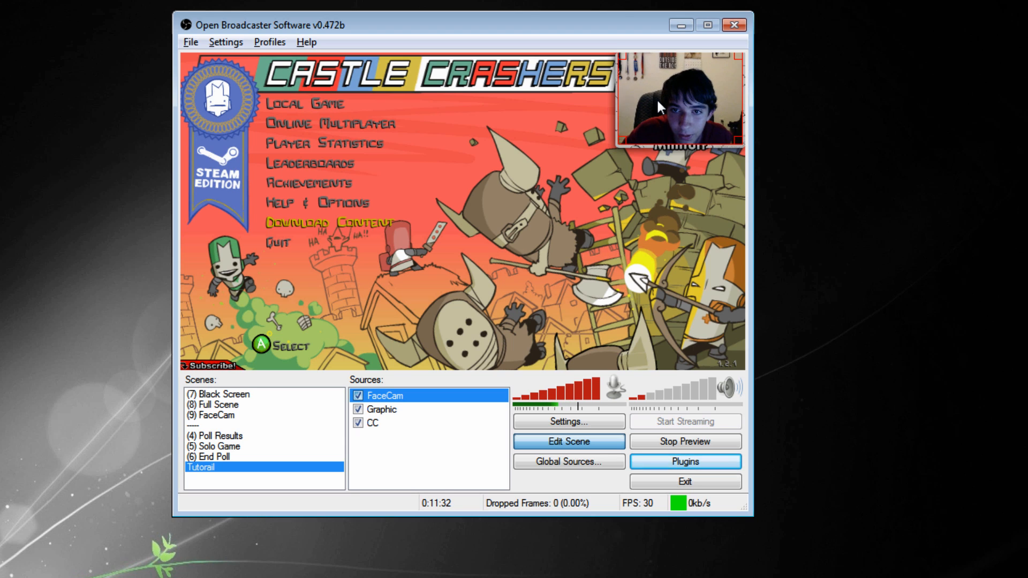
{"action": "left_click_drag", "start_coordinate": [623, 138], "coordinate": [650, 116]}
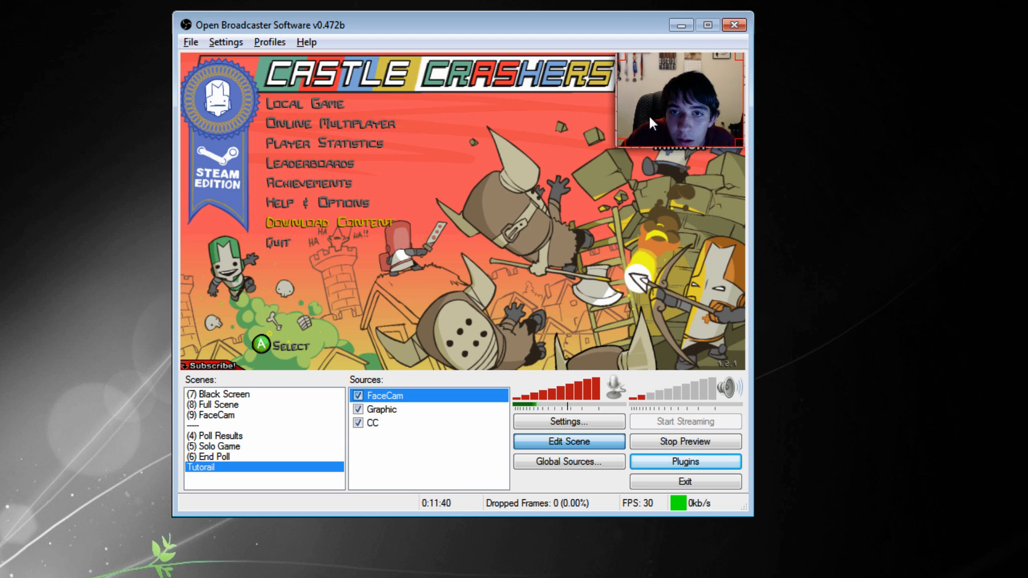
{"action": "left_click", "coordinate": [359, 449]}
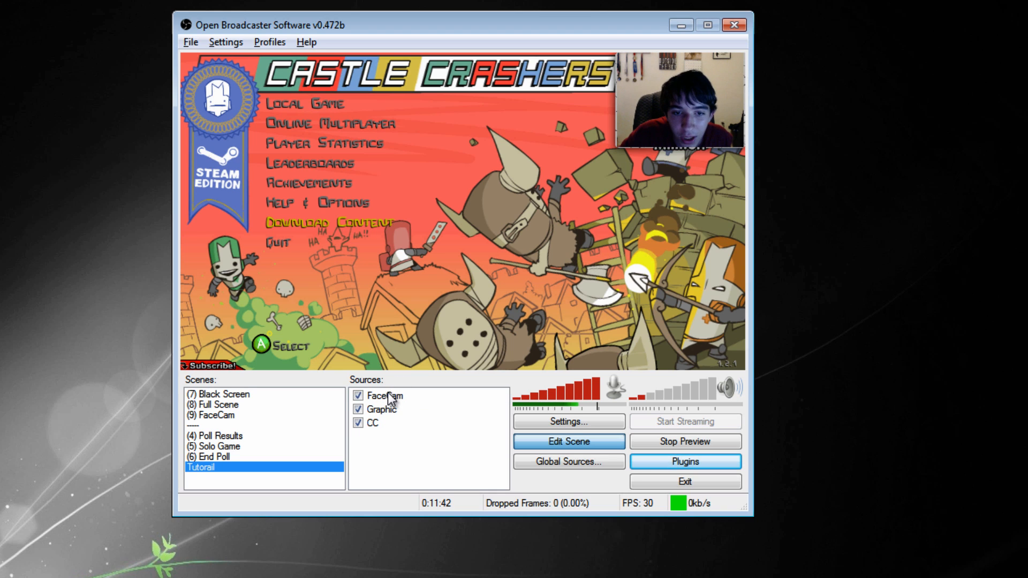
Reorder the Tutorail scene's sources so FaceCam sits directly below Graphic, then deselect the source
{"action": "right_click", "coordinate": [388, 395]}
{"action": "left_click", "coordinate": [454, 471]}
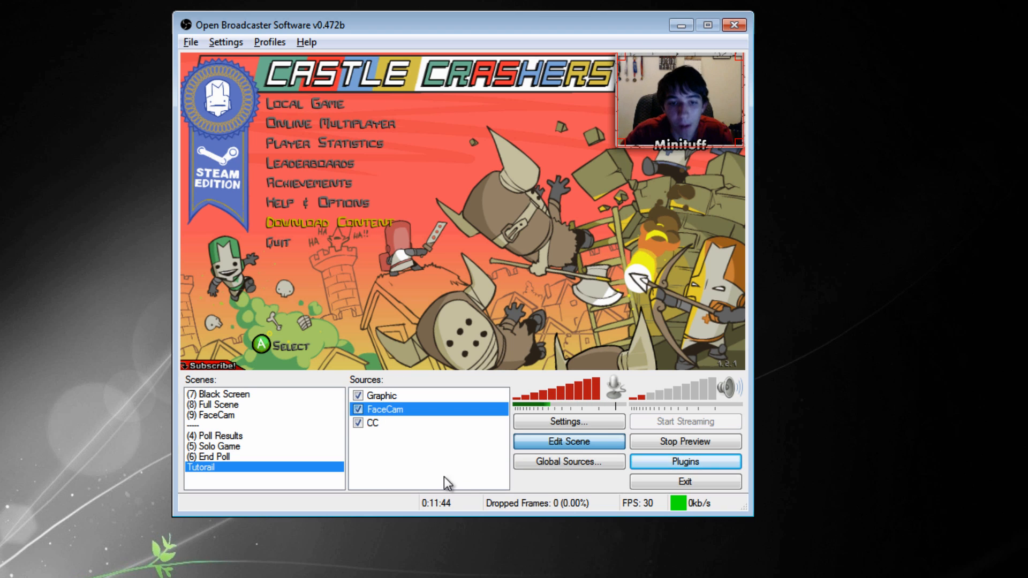
{"action": "left_click", "coordinate": [427, 467]}
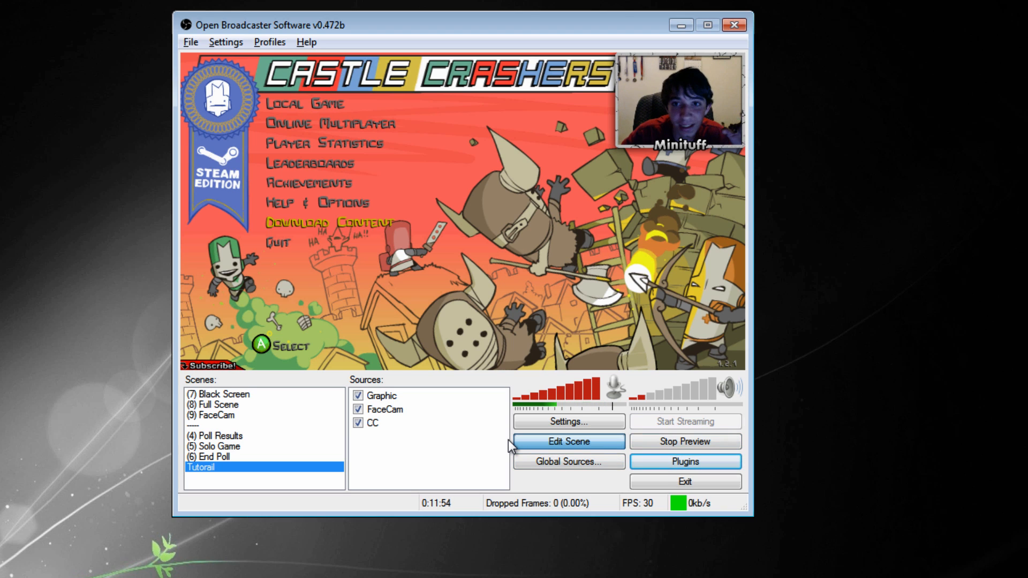
Stop the preview and start recording the Tutorail scene
{"action": "left_click", "coordinate": [677, 441]}
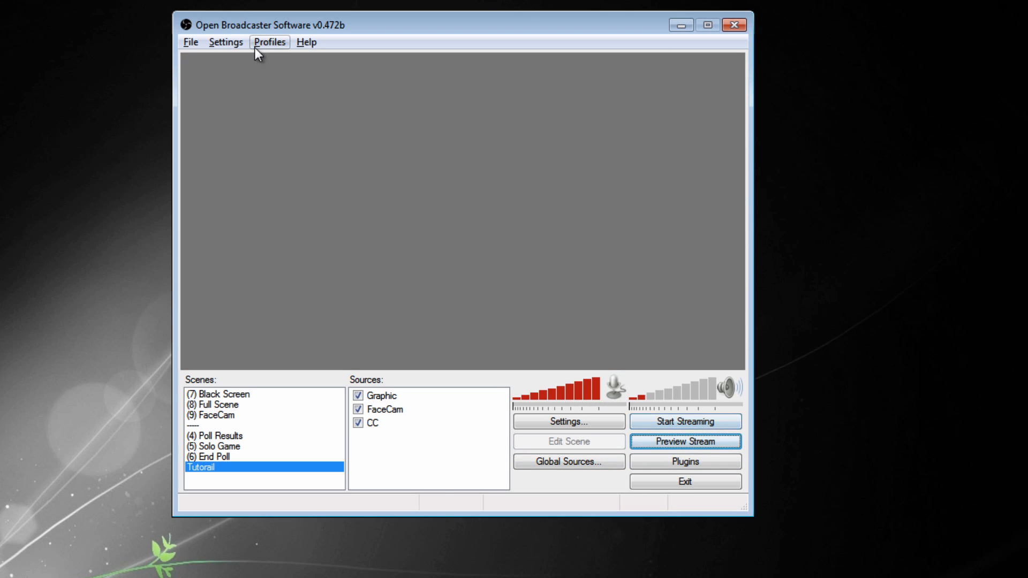
{"action": "left_click", "coordinate": [238, 47]}
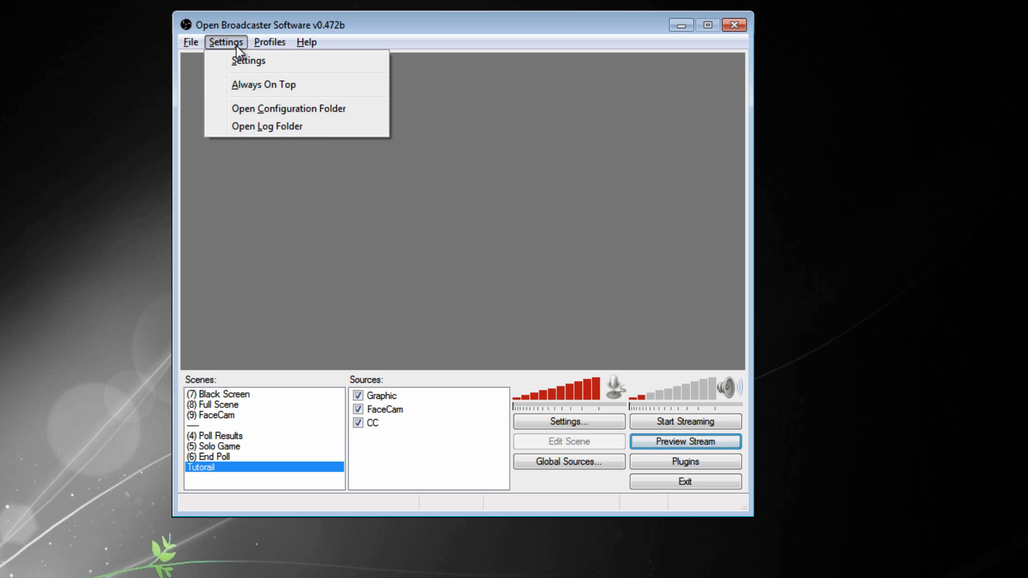
{"action": "left_click", "coordinate": [655, 447]}
{"action": "left_click", "coordinate": [655, 446]}
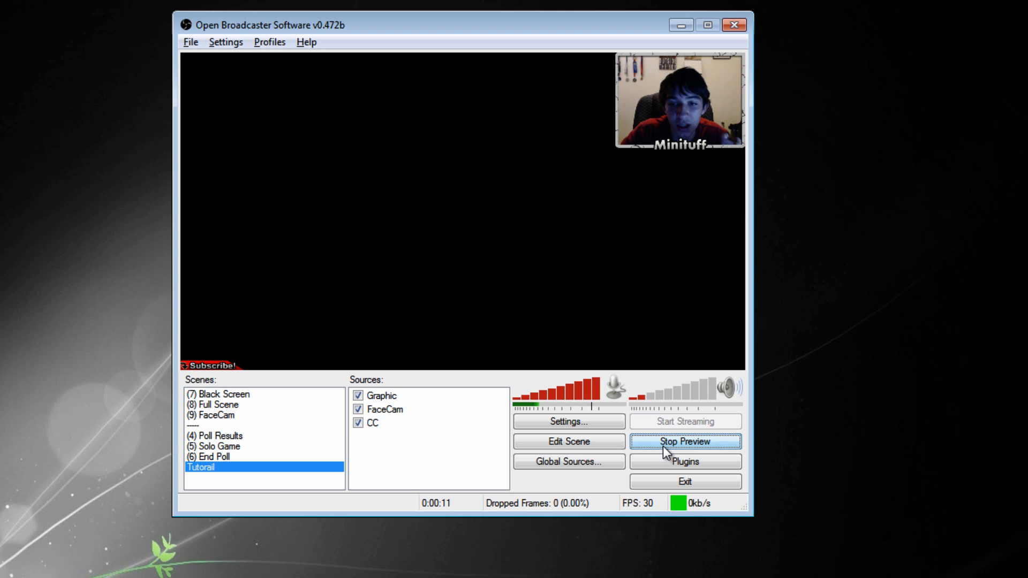
{"action": "left_click", "coordinate": [662, 446]}
{"action": "left_click", "coordinate": [681, 424]}
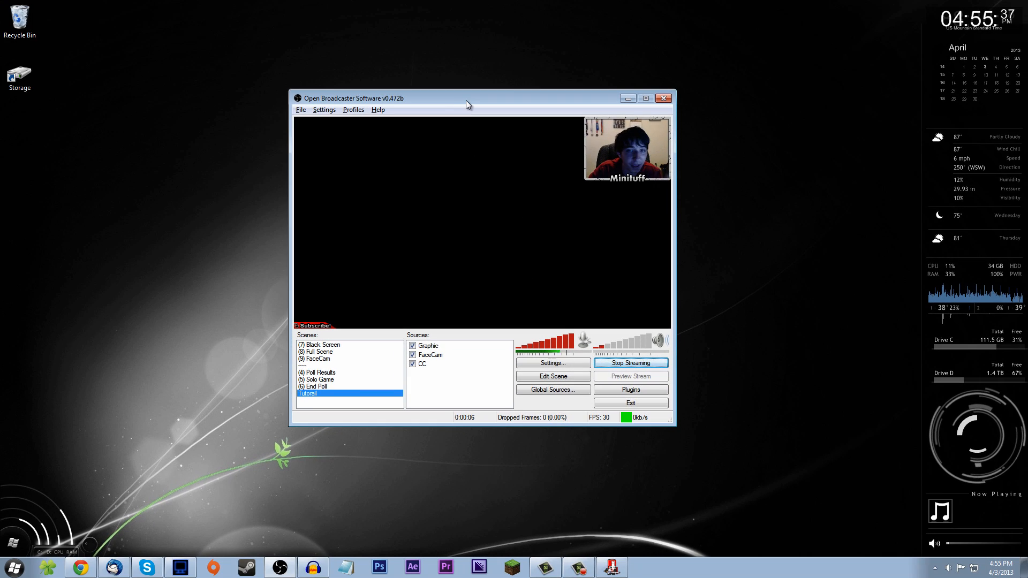
Disable the CC source and add the existing Desktop global source to the Tutorail scene
{"action": "left_click_drag", "start_coordinate": [0, 188], "coordinate": [16, 303]}
{"action": "left_click", "coordinate": [412, 364]}
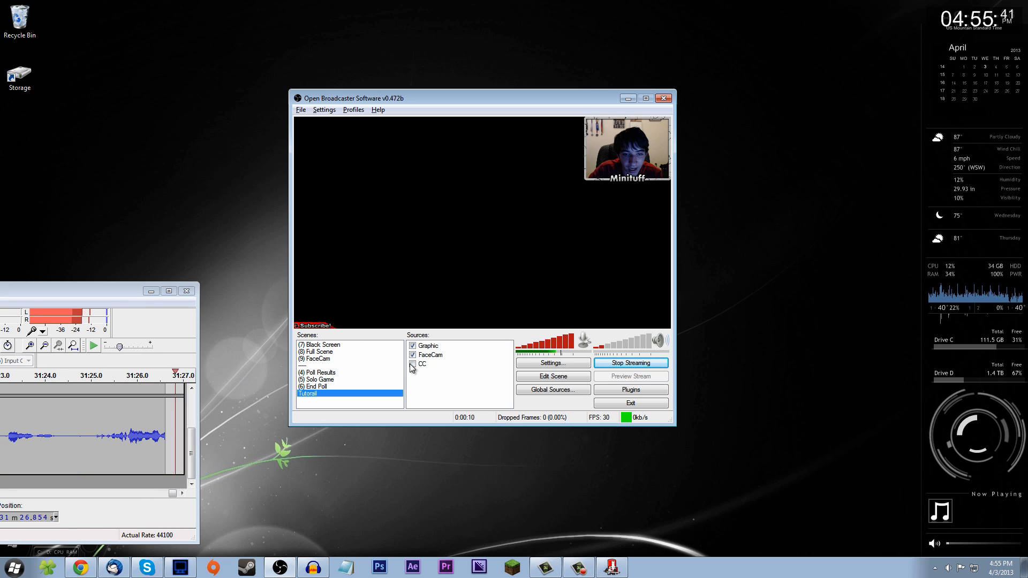
{"action": "right_click", "coordinate": [442, 392]}
{"action": "mouse_move", "coordinate": [472, 399]}
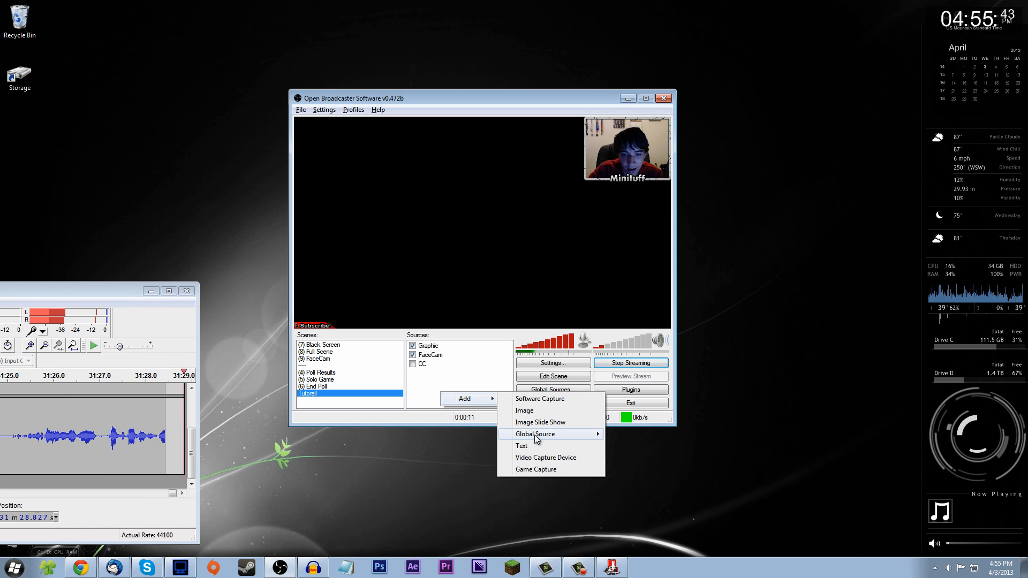
{"action": "mouse_move", "coordinate": [536, 438]}
{"action": "left_click", "coordinate": [624, 435]}
{"action": "left_click", "coordinate": [552, 296]}
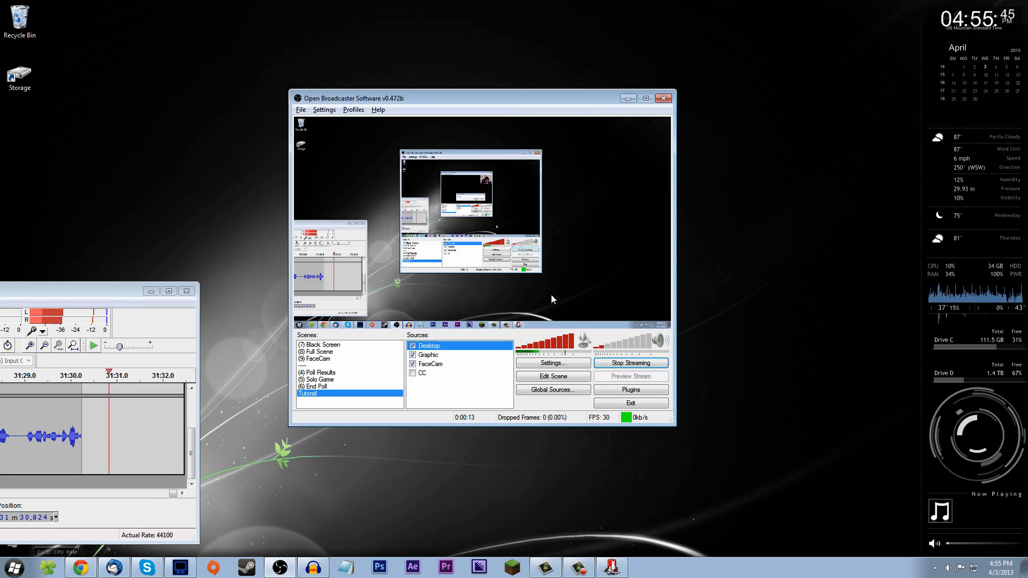
Move the Desktop source down below Graphic and FaceCam, and clear the audio editor window off the captured desktop
{"action": "right_click", "coordinate": [435, 346]}
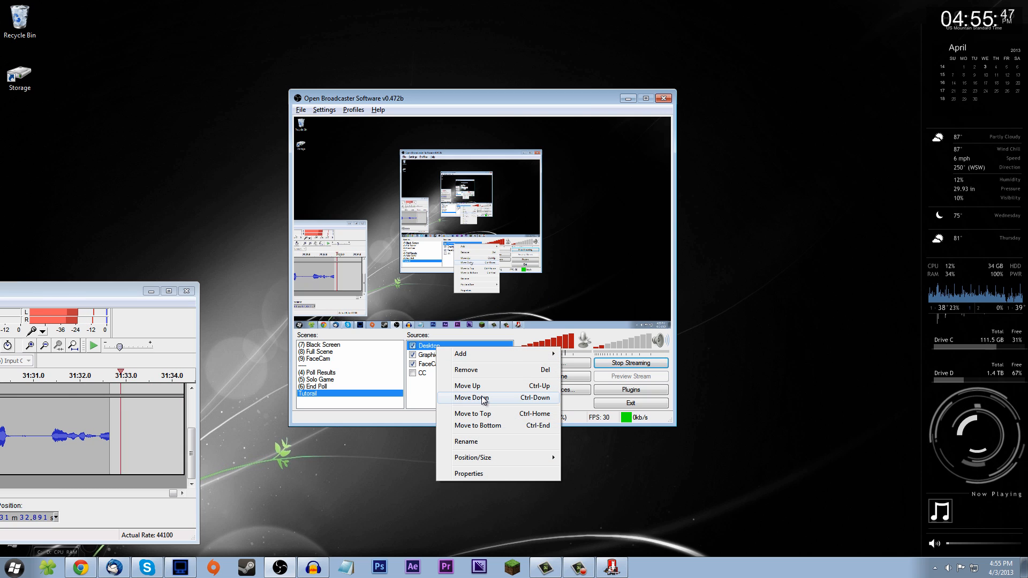
{"action": "left_click", "coordinate": [484, 399]}
{"action": "right_click", "coordinate": [435, 356]}
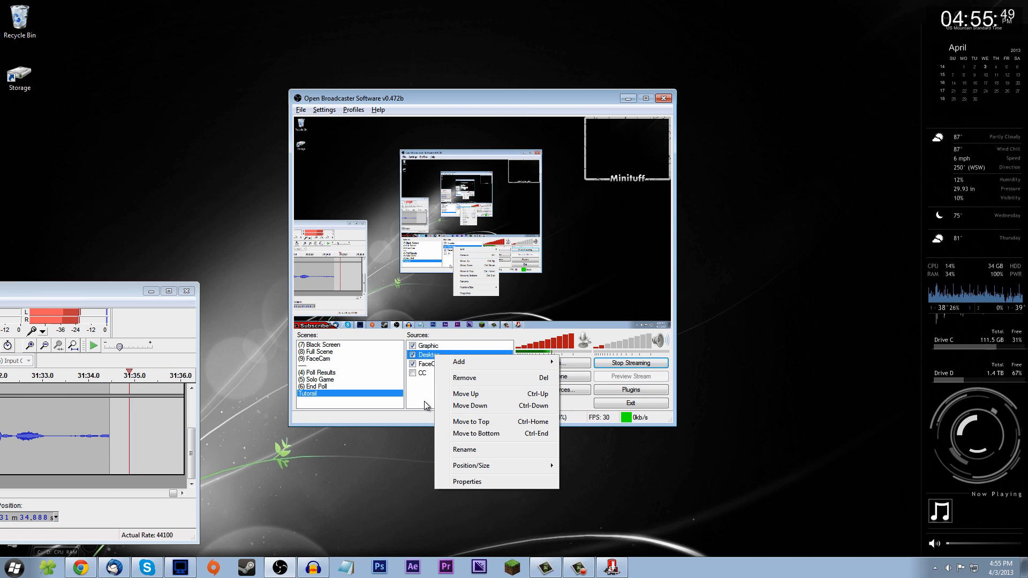
{"action": "left_click", "coordinate": [471, 405]}
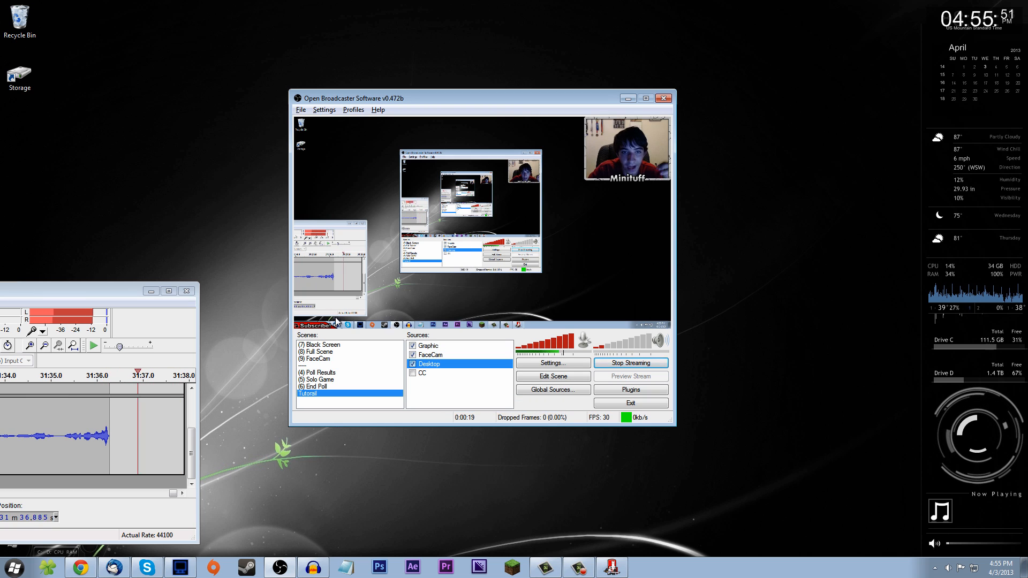
{"action": "left_click_drag", "start_coordinate": [121, 294], "coordinate": [0, 116]}
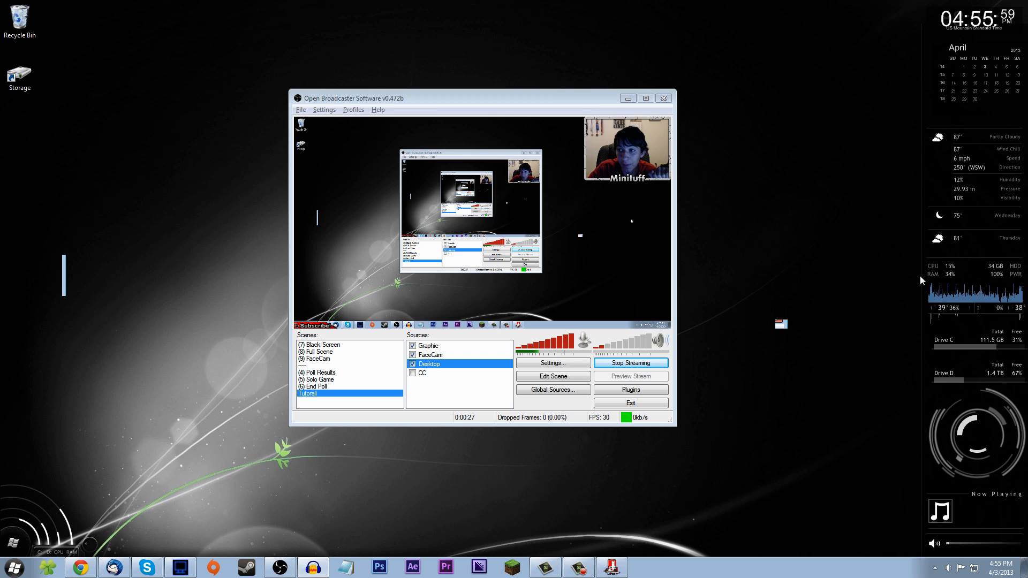
Stop the recording on the Black Screen scene and close Open Broadcaster Software
{"action": "key", "text": "7"}
{"action": "left_click", "coordinate": [628, 362]}
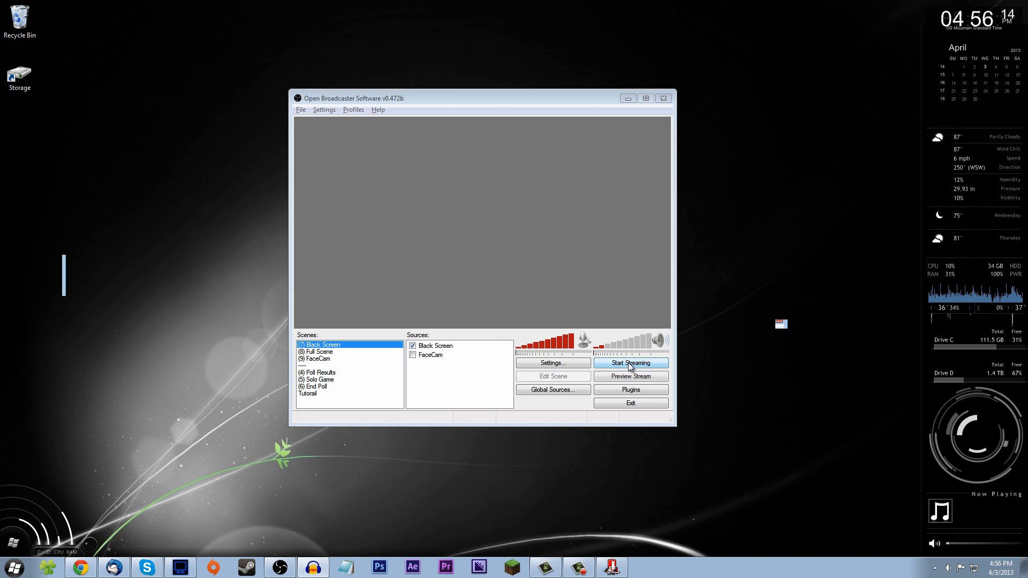
{"action": "left_click", "coordinate": [664, 98]}
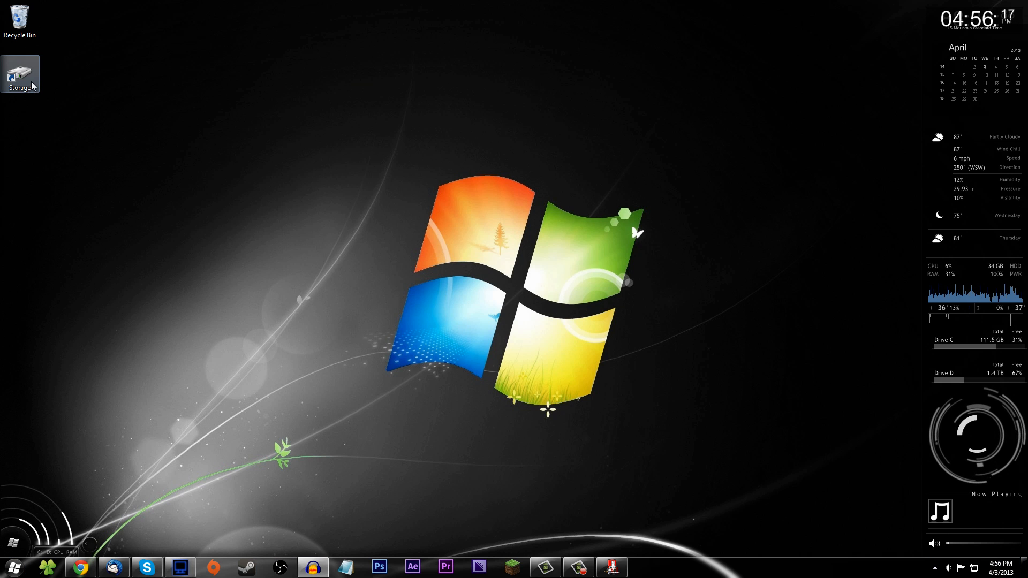
Go to Youtube Stuff > Open Broadcaster on the Storage drive and select Vid.mp4
{"action": "double_click", "coordinate": [33, 88]}
{"action": "double_click", "coordinate": [523, 259]}
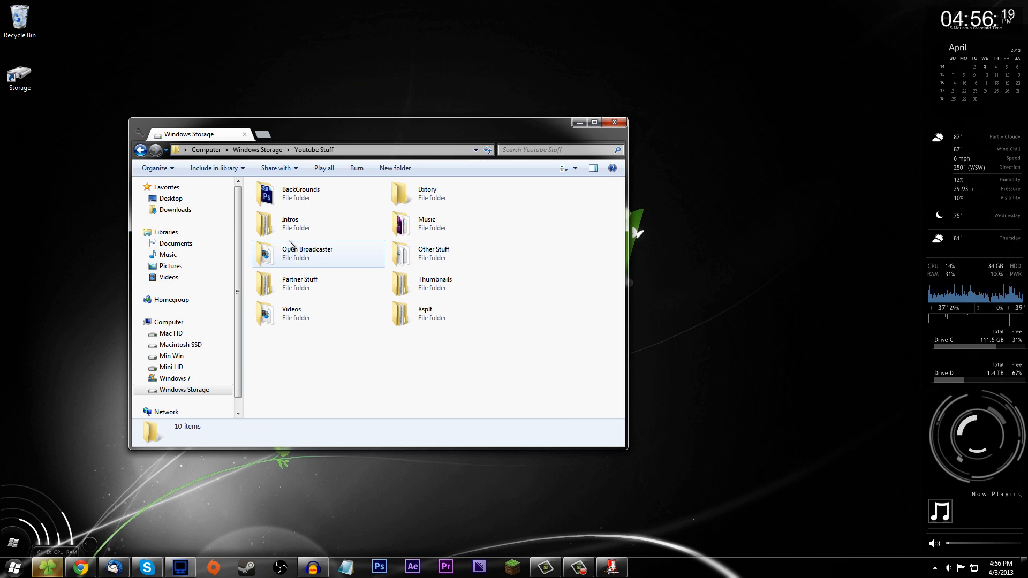
{"action": "double_click", "coordinate": [291, 244]}
{"action": "left_click", "coordinate": [282, 215]}
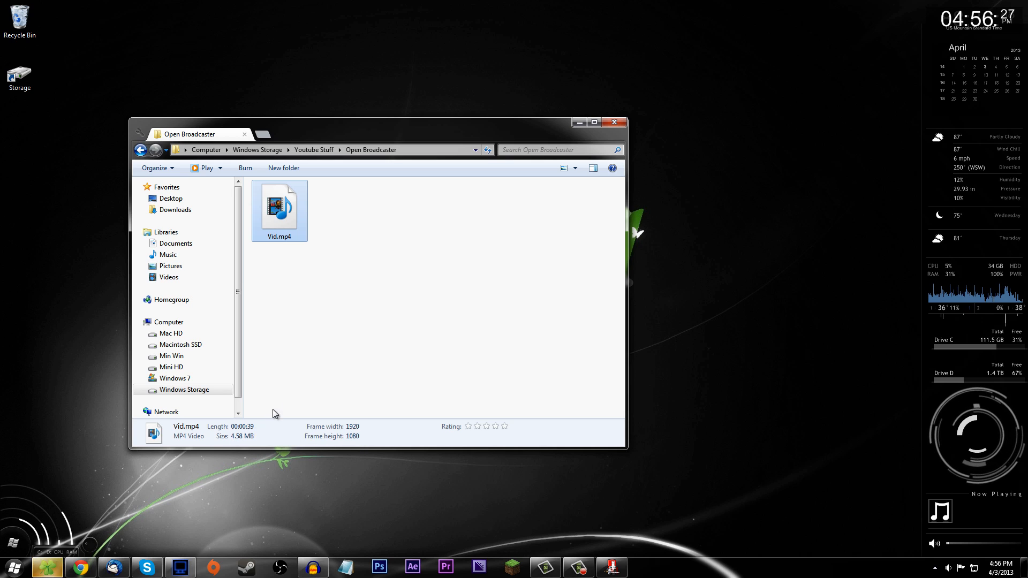
Play Vid.mp4, view it in full screen, skip ahead to check the desktop capture, and close the player
{"action": "double_click", "coordinate": [292, 209]}
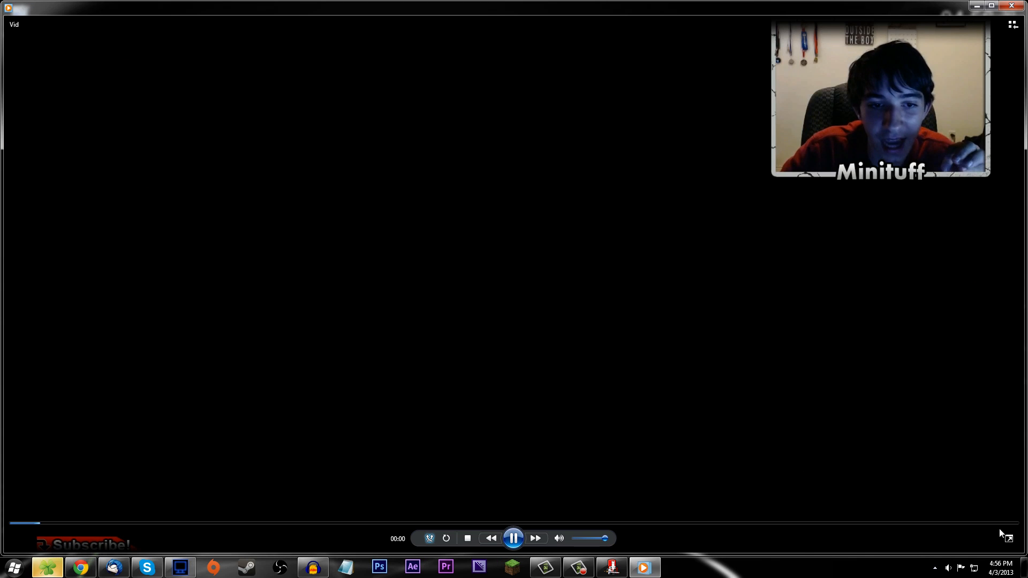
{"action": "left_click", "coordinate": [1008, 538]}
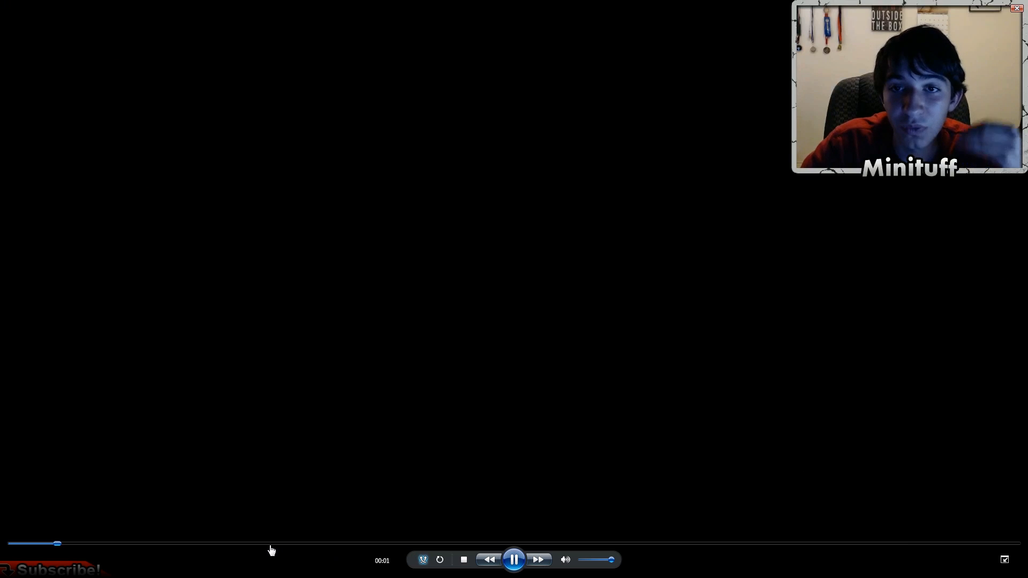
{"action": "left_click", "coordinate": [1004, 559]}
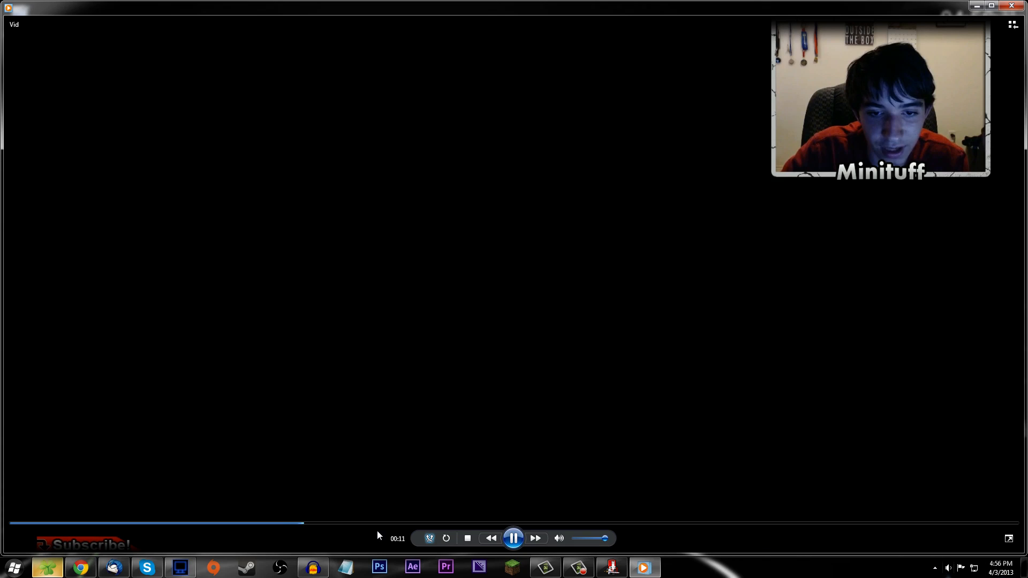
{"action": "left_click", "coordinate": [486, 523]}
{"action": "left_click", "coordinate": [731, 523]}
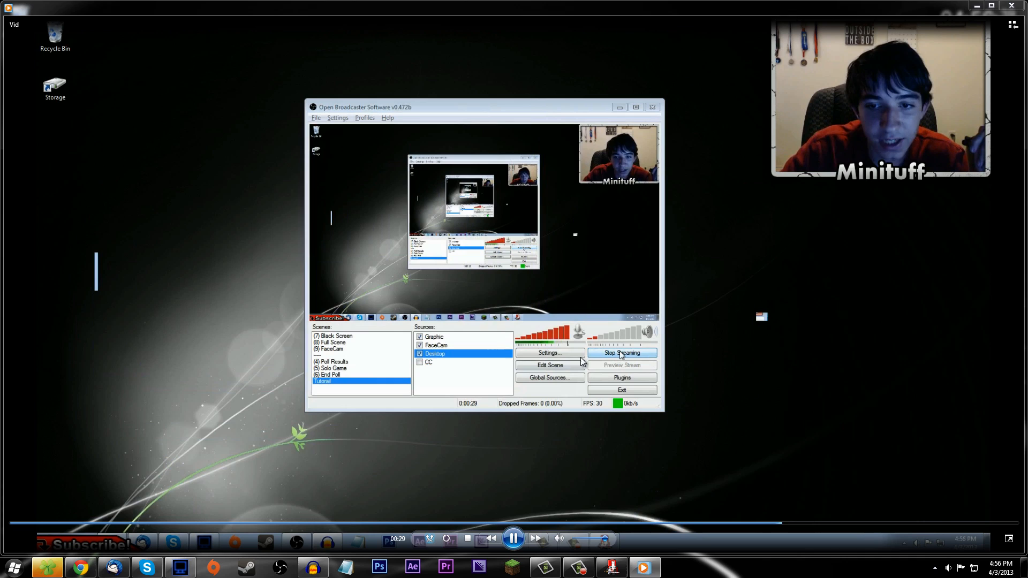
{"action": "left_click", "coordinate": [1010, 6]}
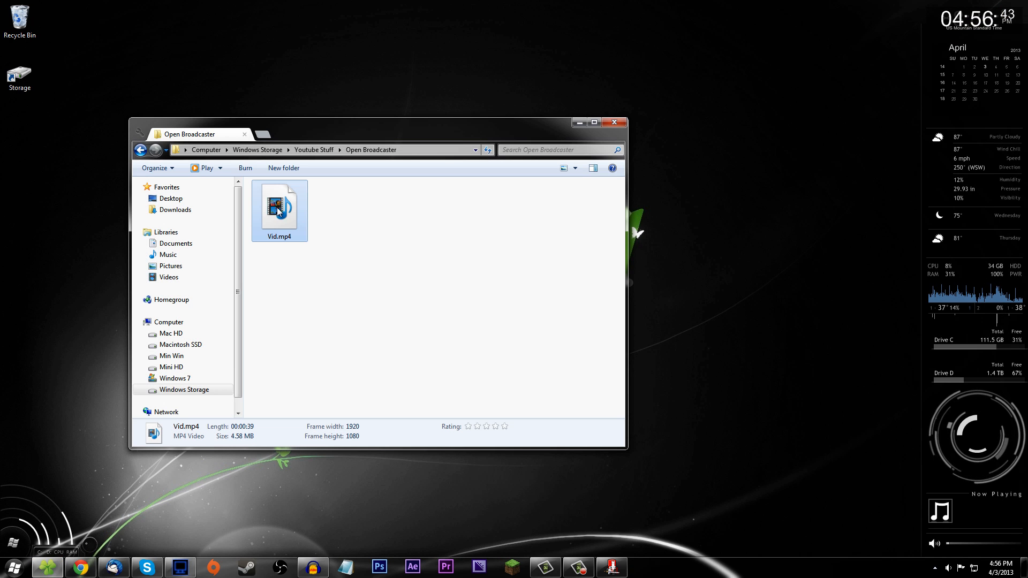
Close the running Castle Crashers game from the desktop
{"action": "mouse_move", "coordinate": [284, 217]}
{"action": "left_mouse_down"}
{"action": "mouse_move", "coordinate": [281, 207]}
{"action": "mouse_move", "coordinate": [273, 237]}
{"action": "mouse_move", "coordinate": [281, 214]}
{"action": "mouse_move", "coordinate": [292, 225]}
{"action": "mouse_move", "coordinate": [273, 212]}
{"action": "left_mouse_up"}
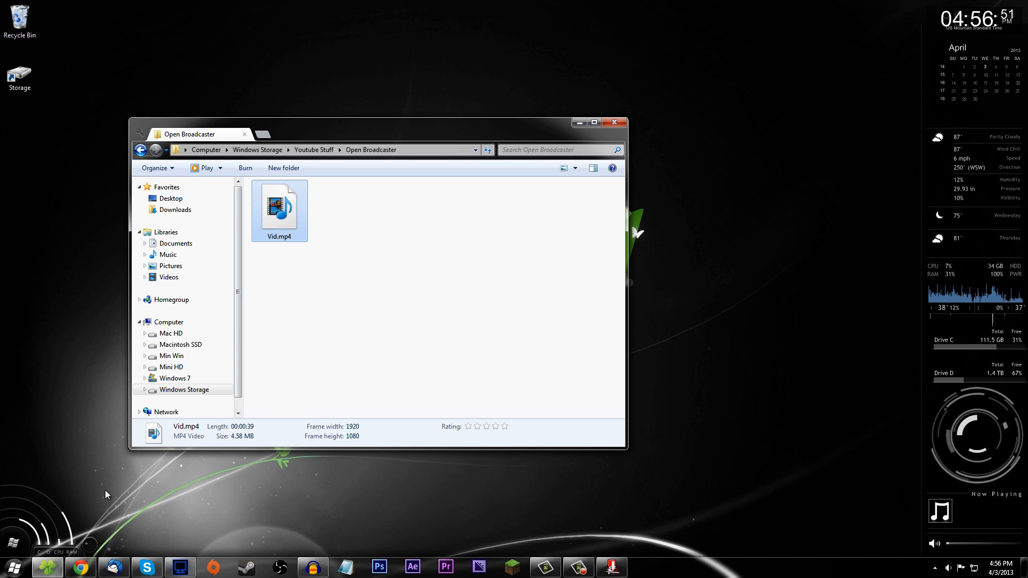
{"action": "right_click", "coordinate": [612, 567]}
{"action": "left_click", "coordinate": [596, 543]}
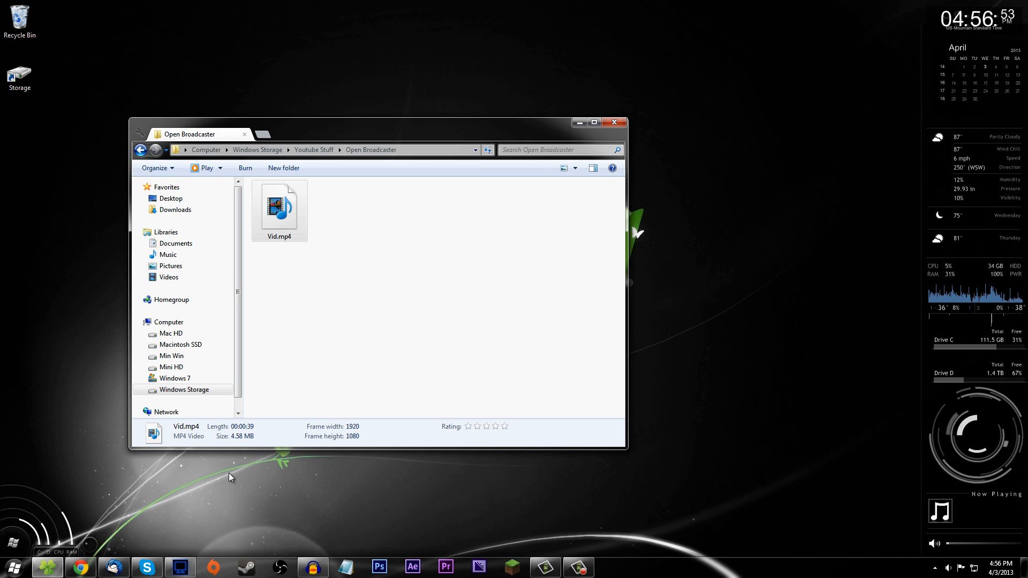
Dismiss the Steam update news and launch mp4 FastStart, placing its window beside the folder contents
{"action": "left_click", "coordinate": [6, 573]}
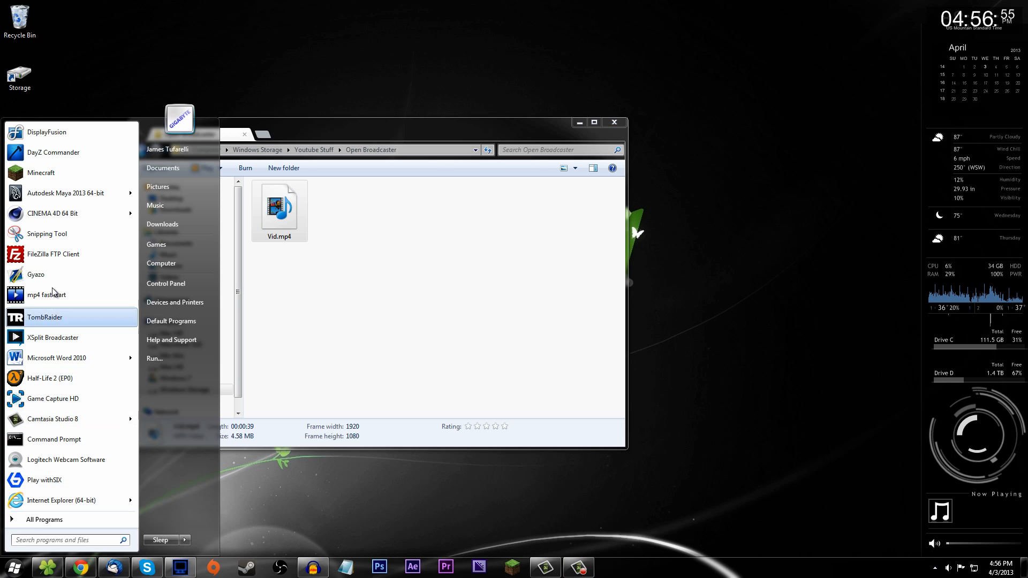
{"action": "left_click", "coordinate": [694, 60]}
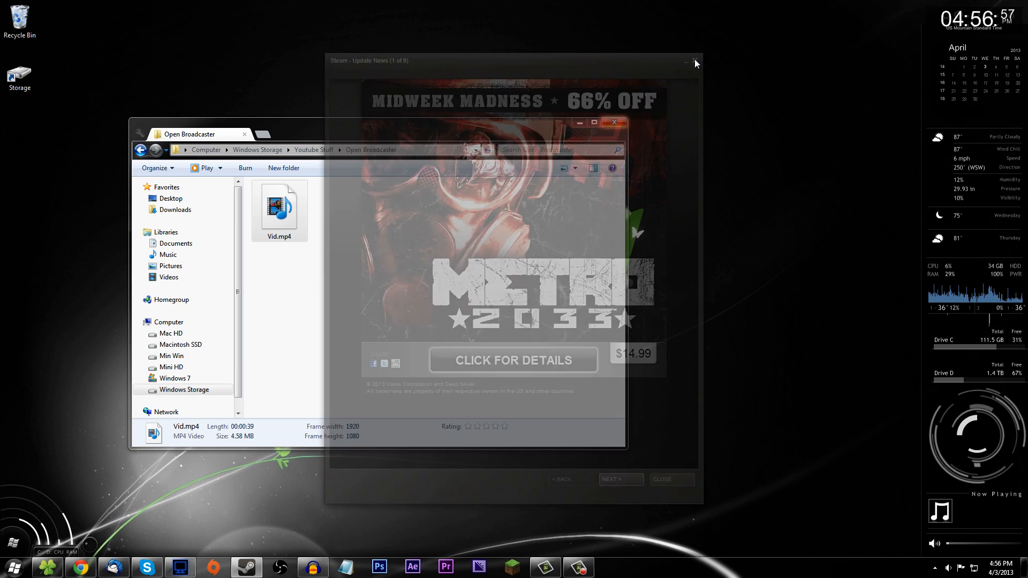
{"action": "left_click", "coordinate": [12, 567]}
{"action": "left_click", "coordinate": [239, 292]}
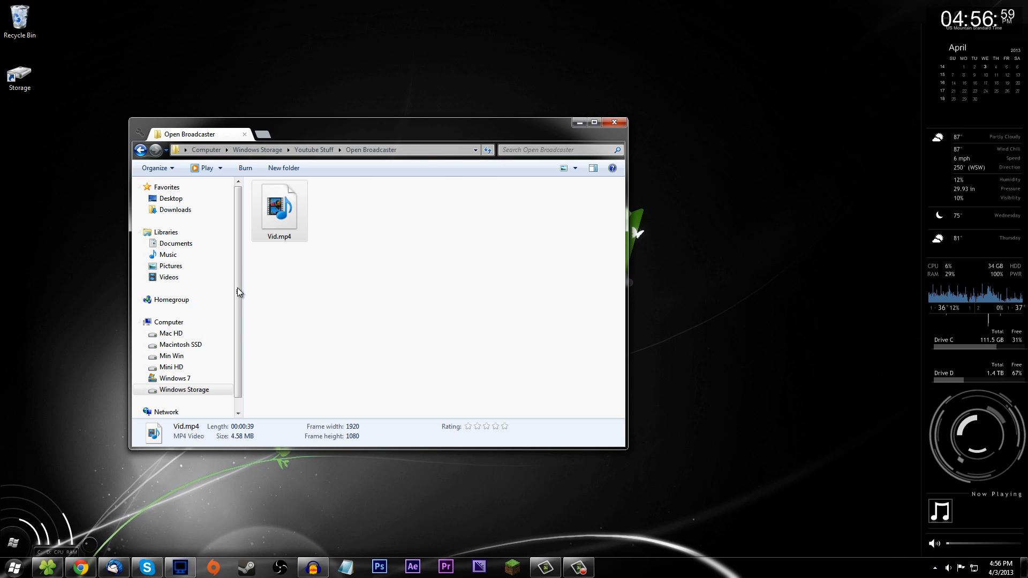
{"action": "left_click_drag", "start_coordinate": [304, 145], "coordinate": [684, 170]}
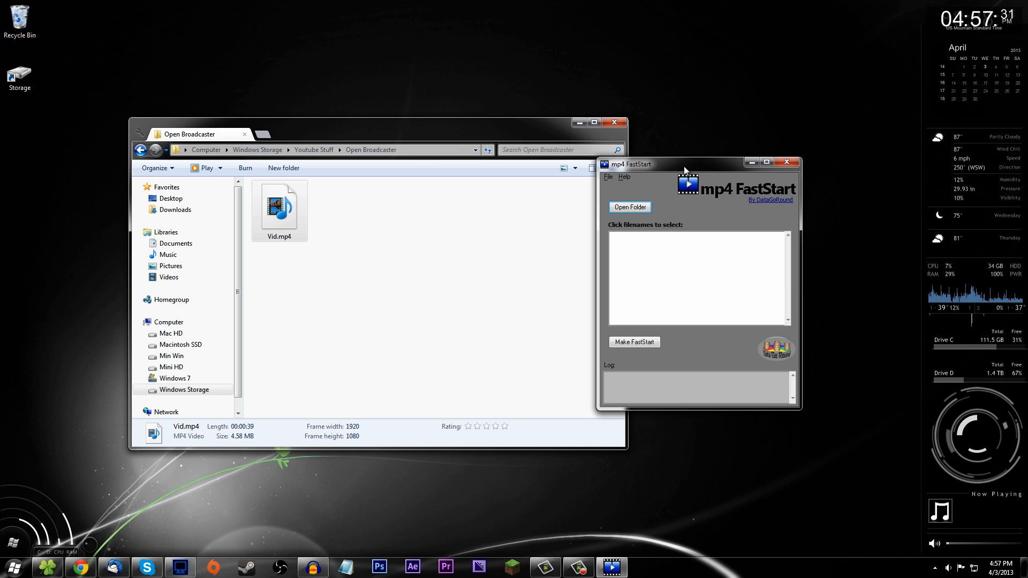
Try to load the Youtube Stuff folder from Windows Storage into mp4 FastStart
{"action": "left_click", "coordinate": [637, 210]}
{"action": "left_click", "coordinate": [444, 290]}
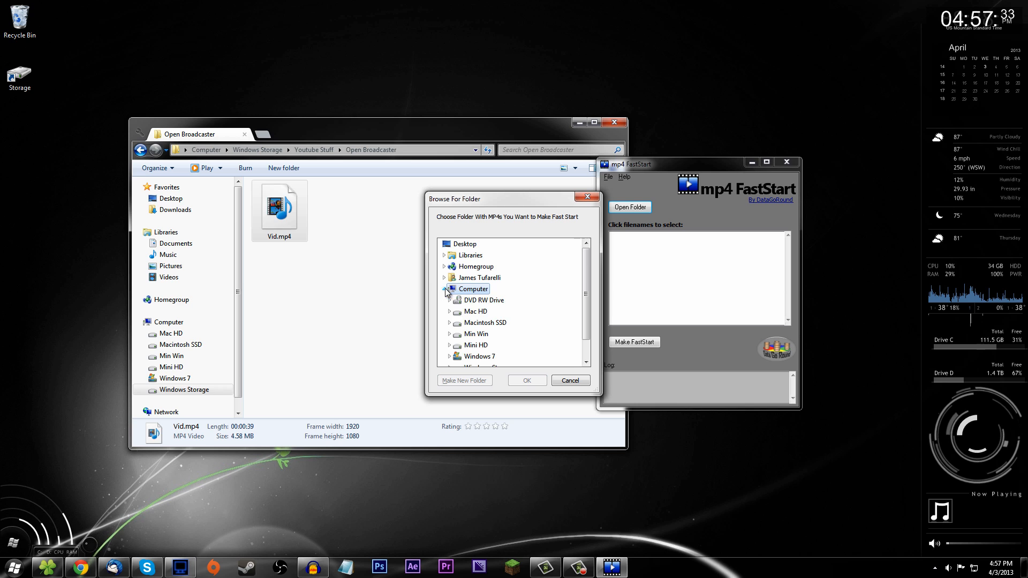
{"action": "scroll", "coordinate": [443, 355], "scroll_direction": "down", "scroll_amount": 1}
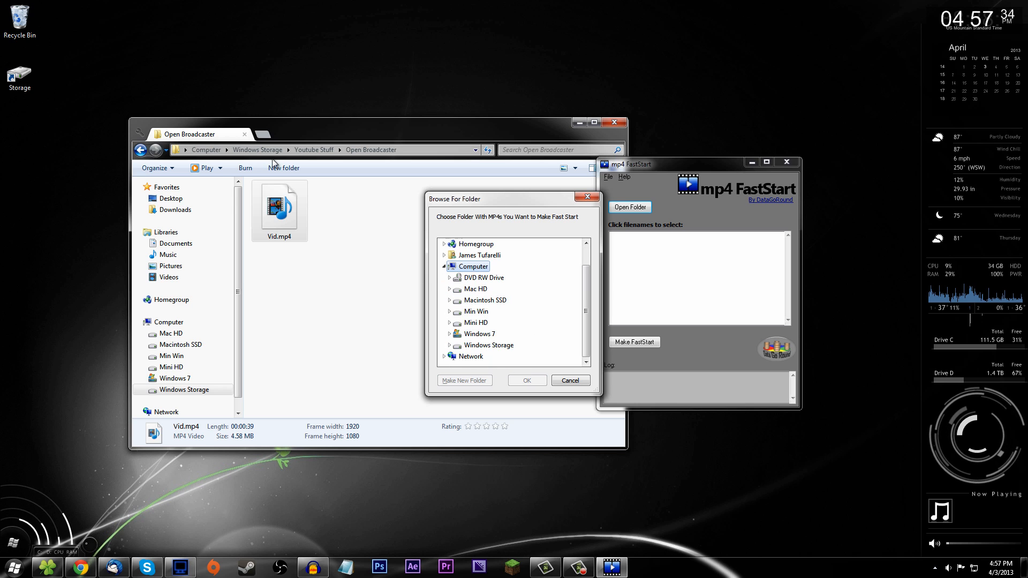
{"action": "left_click", "coordinate": [449, 345]}
{"action": "left_click", "coordinate": [480, 345]}
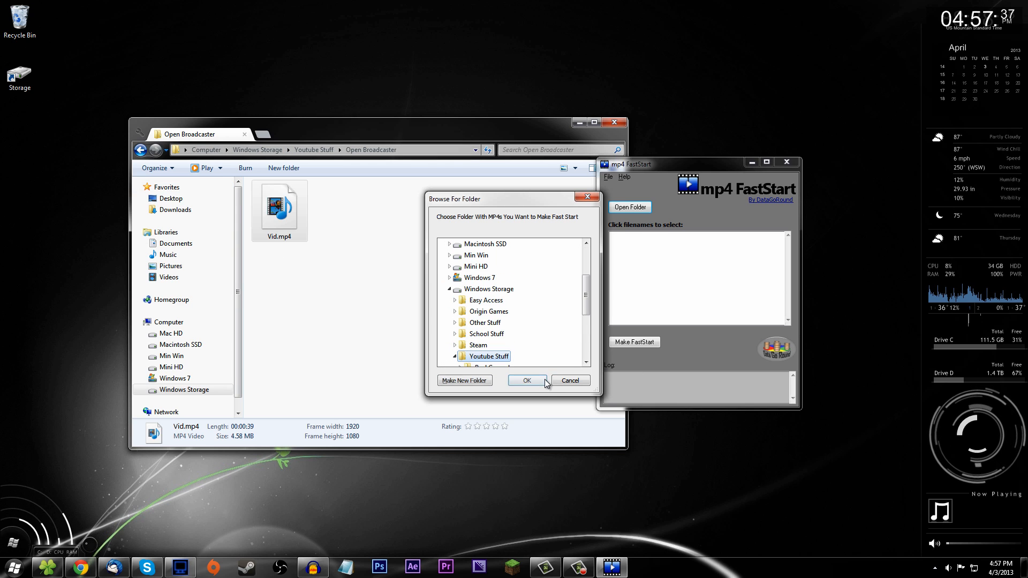
{"action": "left_click", "coordinate": [544, 380]}
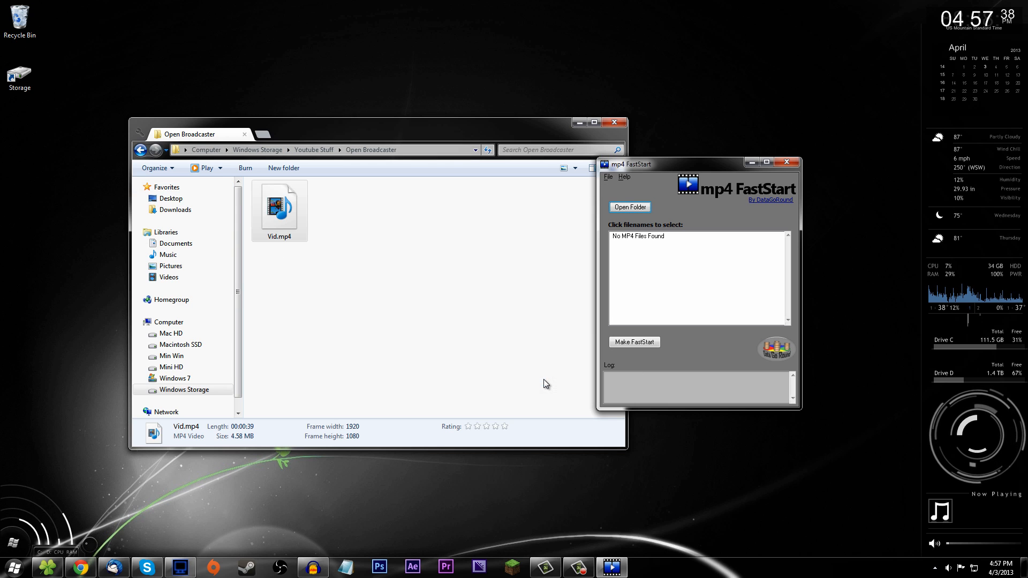
Load the Open Broadcaster folder inside Youtube Stuff into mp4 FastStart
{"action": "left_click", "coordinate": [629, 210]}
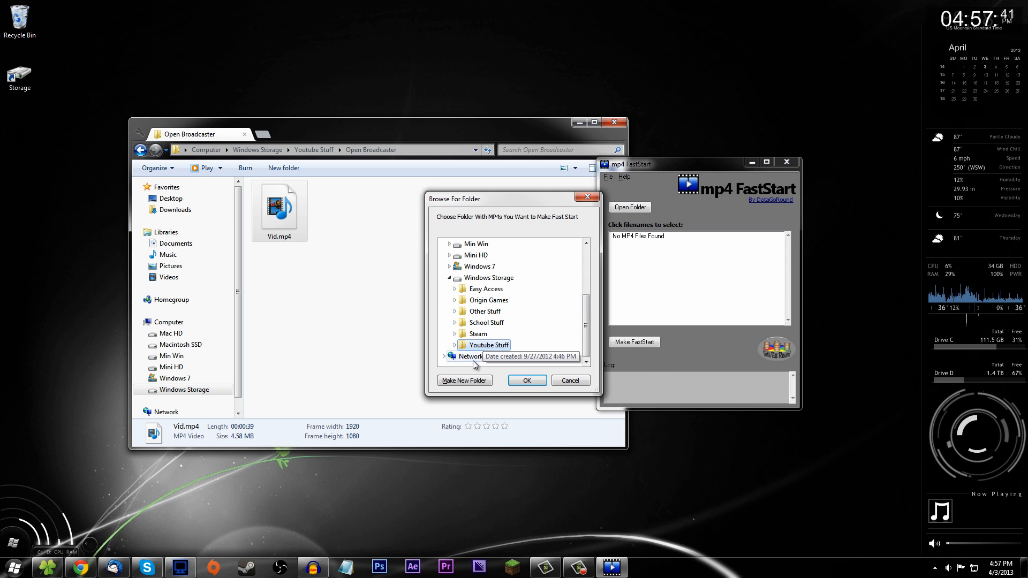
{"action": "left_click", "coordinate": [455, 345]}
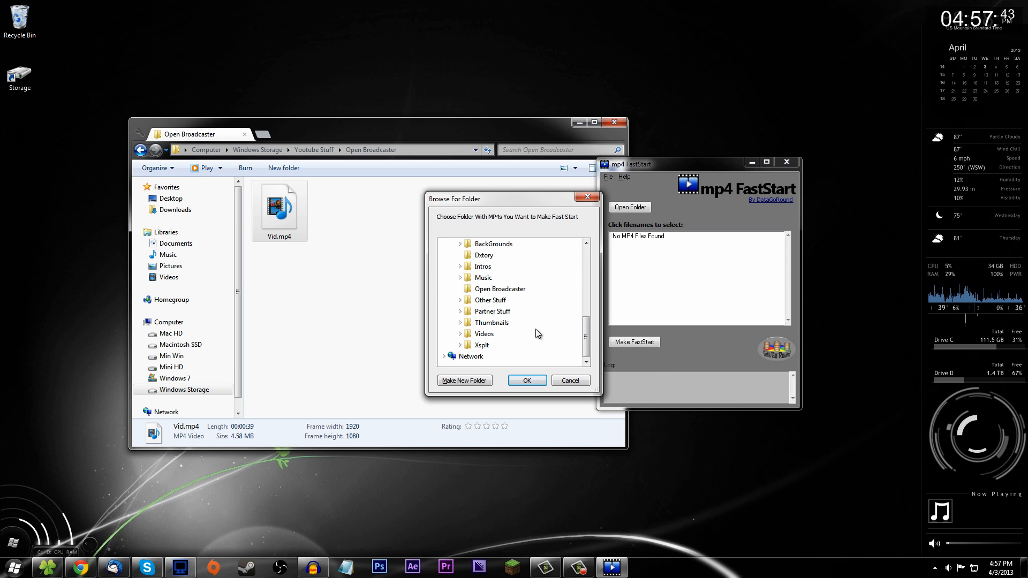
{"action": "left_click", "coordinate": [500, 289]}
{"action": "left_click", "coordinate": [527, 380]}
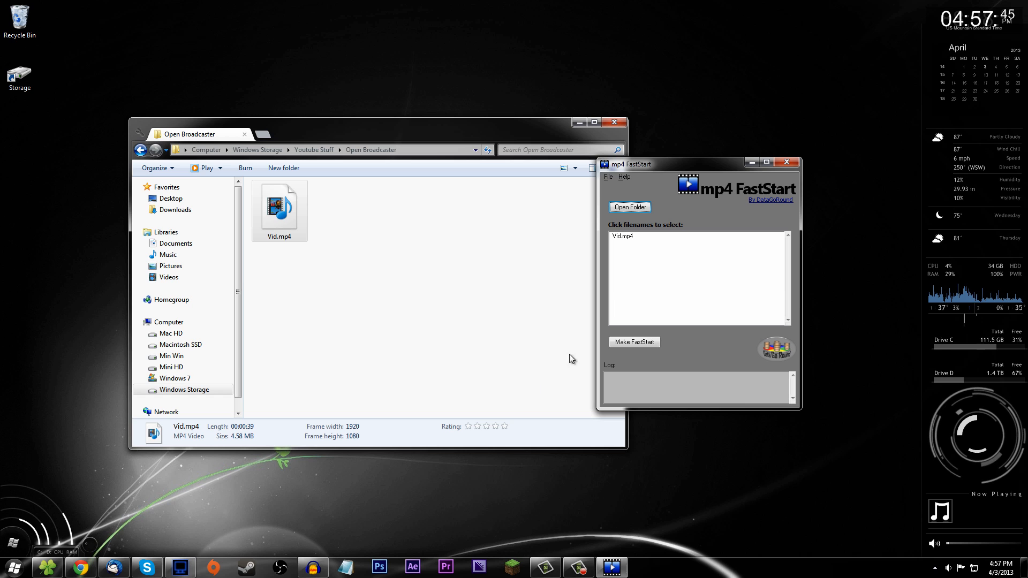
Try to rename Vid.mp4 to Tut without a file extension through its file properties
{"action": "right_click", "coordinate": [272, 205]}
{"action": "left_click", "coordinate": [303, 430]}
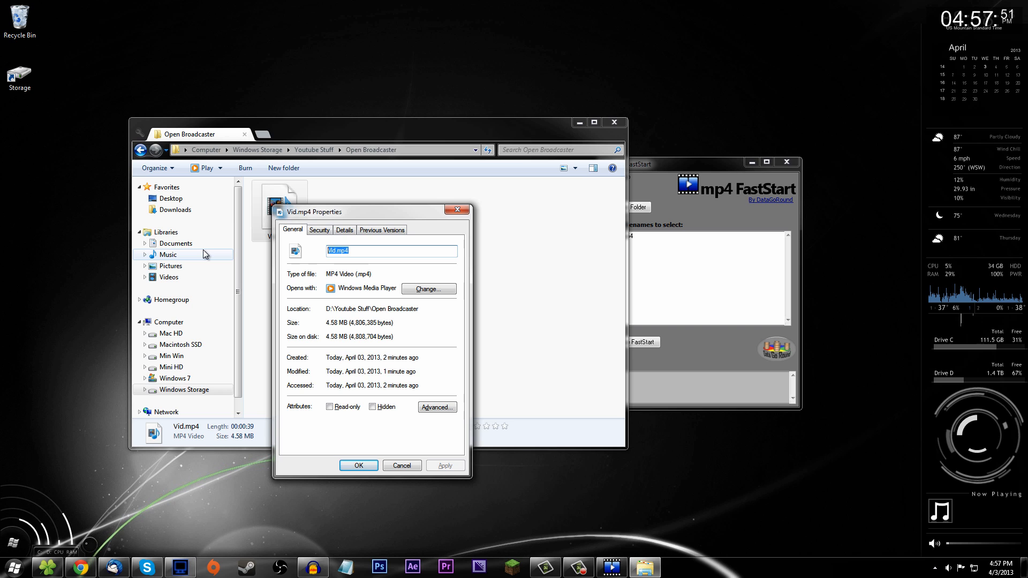
{"action": "type", "text": "Tut"}
{"action": "key", "text": "Return"}
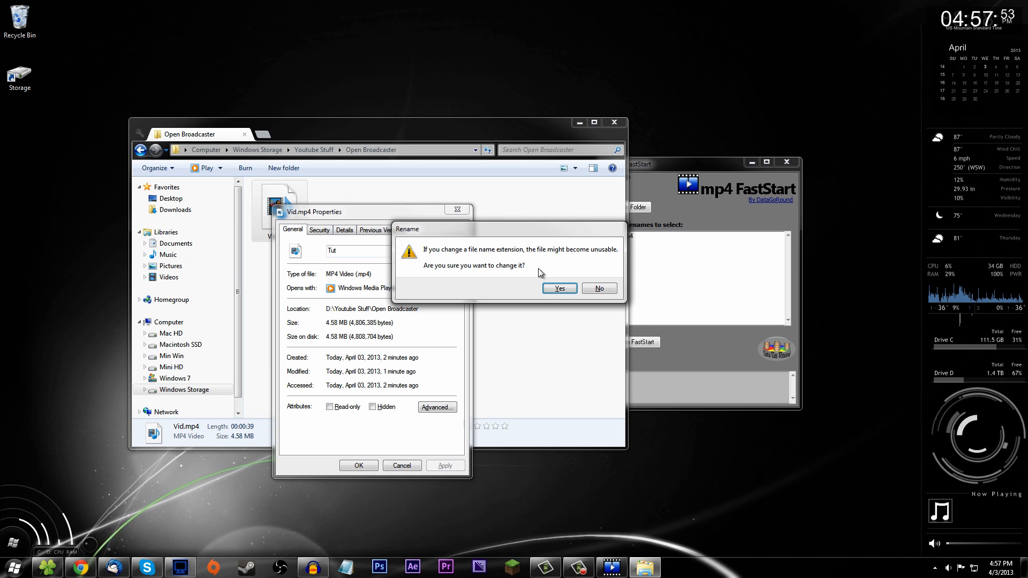
{"action": "left_click", "coordinate": [571, 285]}
Rename Vid.mp4 to tut.mp4 in its file properties, keeping the extension
{"action": "right_click", "coordinate": [257, 210]}
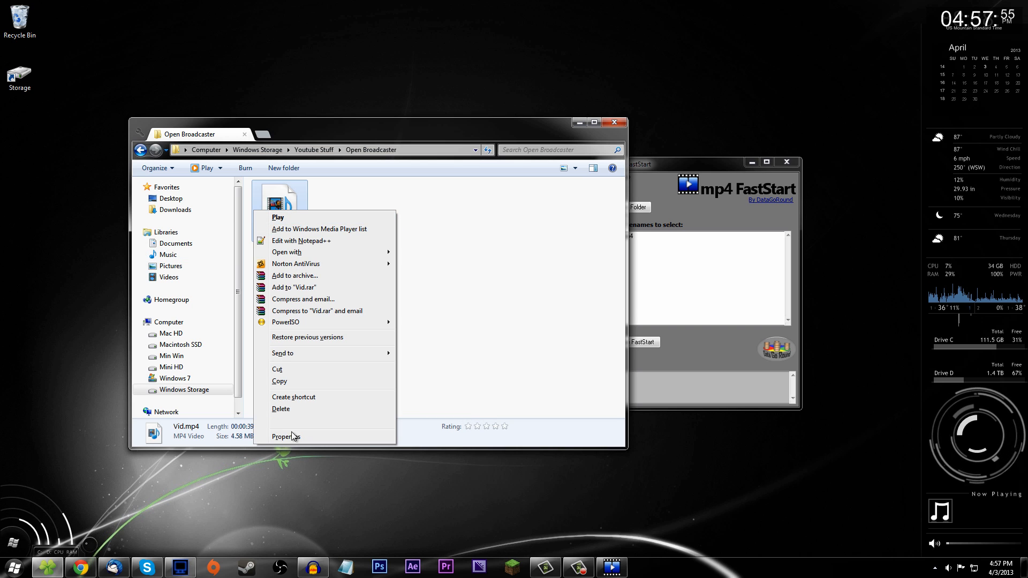
{"action": "left_click", "coordinate": [295, 434]}
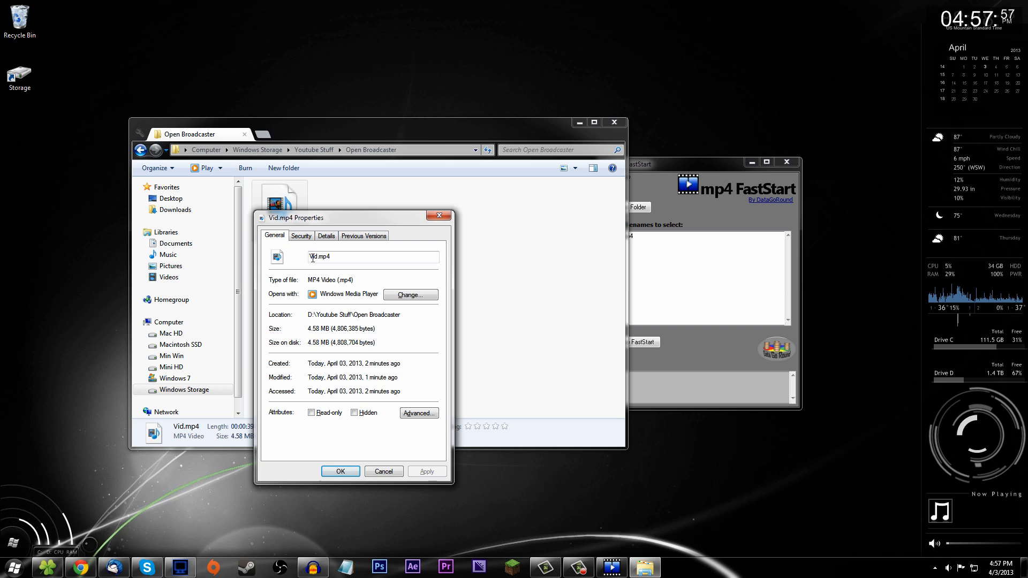
{"action": "left_click_drag", "start_coordinate": [318, 257], "coordinate": [300, 258]}
{"action": "type", "text": "tut"}
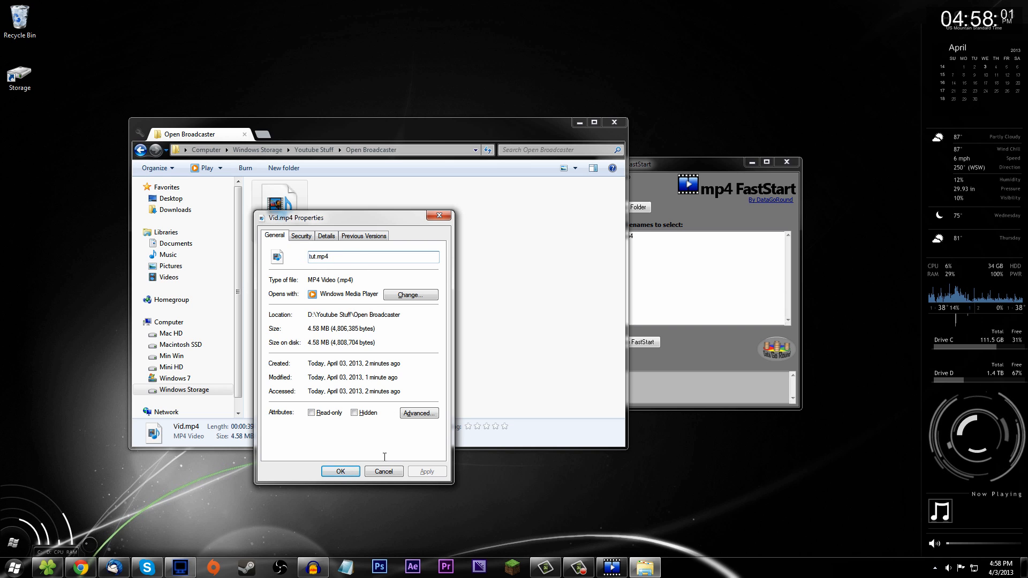
{"action": "key", "text": "Return"}
Reload the Open Broadcaster folder in mp4 FastStart to refresh its file list
{"action": "left_click", "coordinate": [702, 255]}
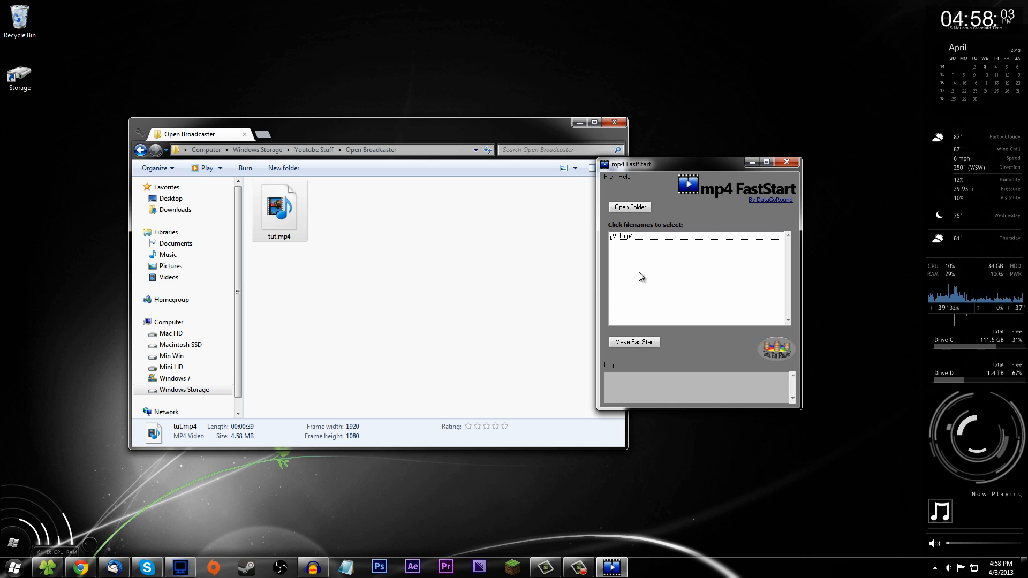
{"action": "left_click", "coordinate": [629, 209]}
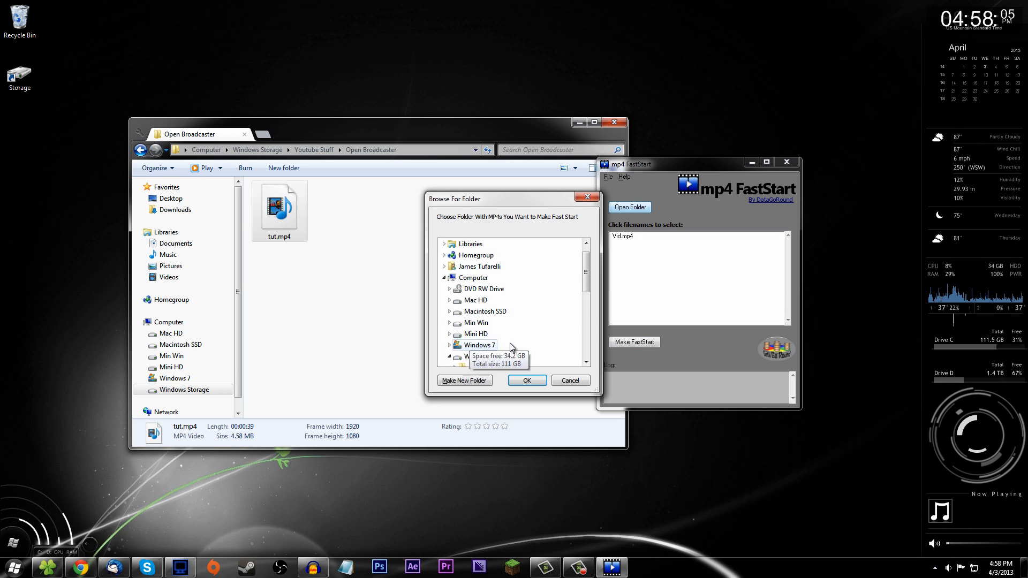
{"action": "scroll", "coordinate": [512, 344], "scroll_direction": "down", "scroll_amount": 4}
{"action": "left_click", "coordinate": [500, 289]}
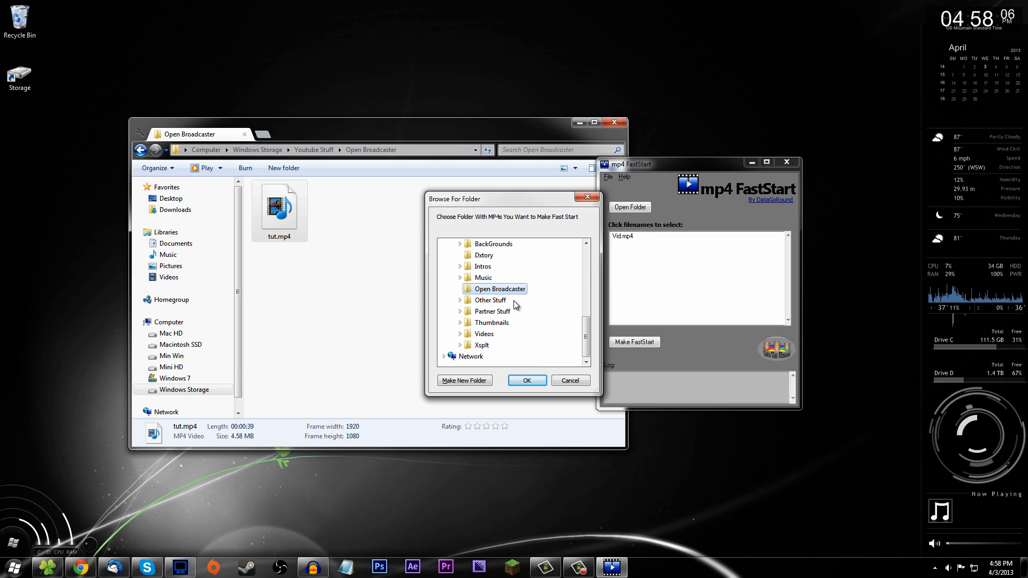
{"action": "left_click", "coordinate": [527, 380]}
Select tut.mp4 in mp4 FastStart's file list and convert it with Make FastStart
{"action": "left_click", "coordinate": [622, 236]}
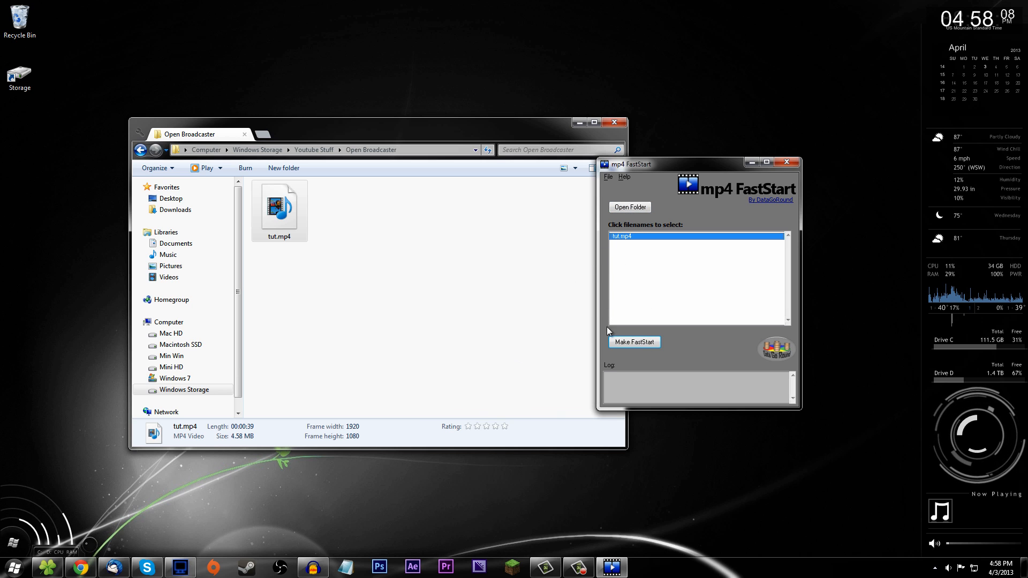
{"action": "left_click", "coordinate": [640, 238]}
{"action": "left_click", "coordinate": [626, 239]}
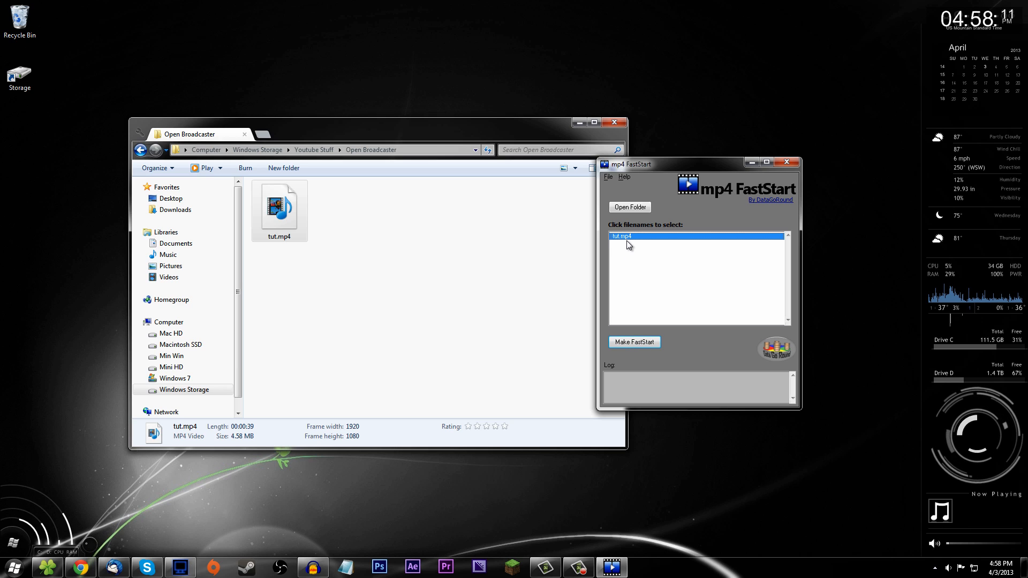
{"action": "left_click", "coordinate": [625, 248]}
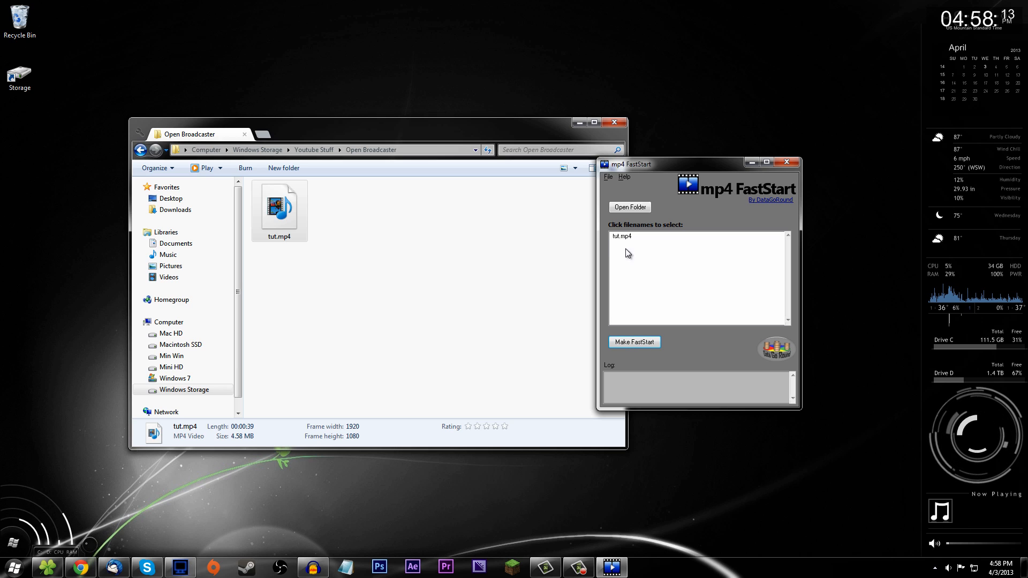
{"action": "left_click", "coordinate": [613, 240]}
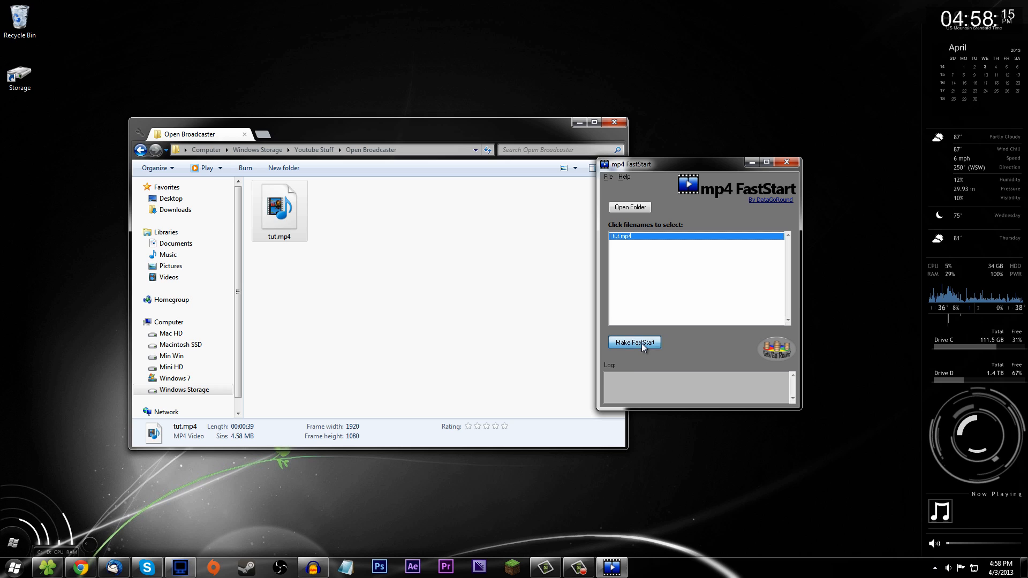
{"action": "left_click", "coordinate": [642, 342]}
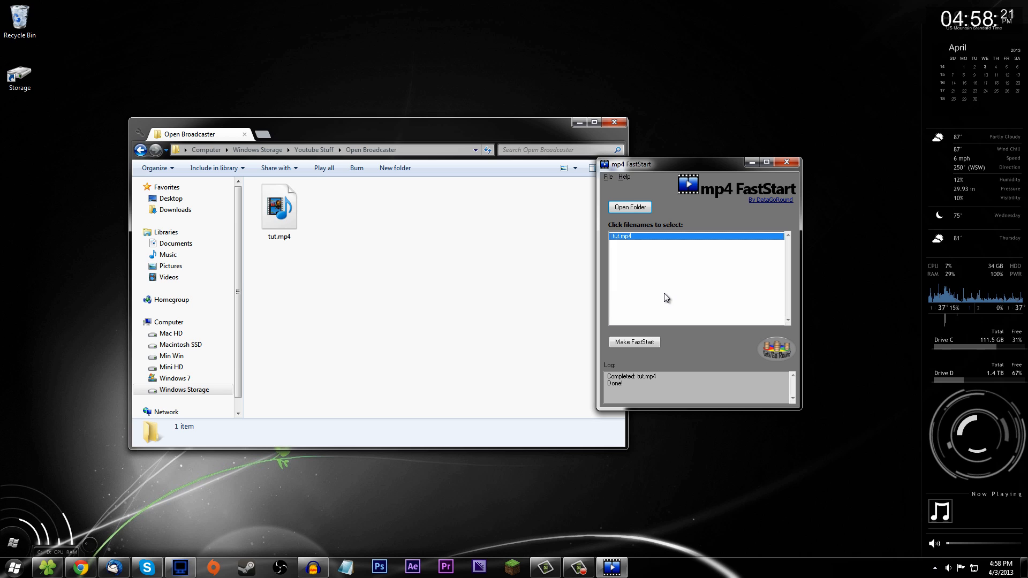
Select the processed tut.mp4, then close mp4 FastStart and the Open Broadcaster folder window
{"action": "left_click", "coordinate": [266, 230]}
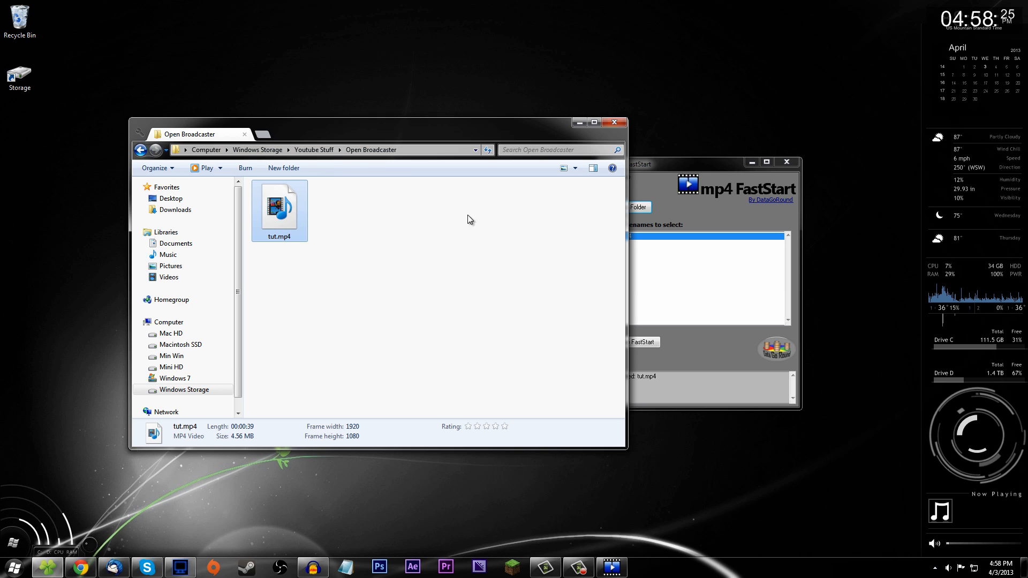
{"action": "left_click", "coordinate": [787, 163]}
{"action": "right_click", "coordinate": [277, 198]}
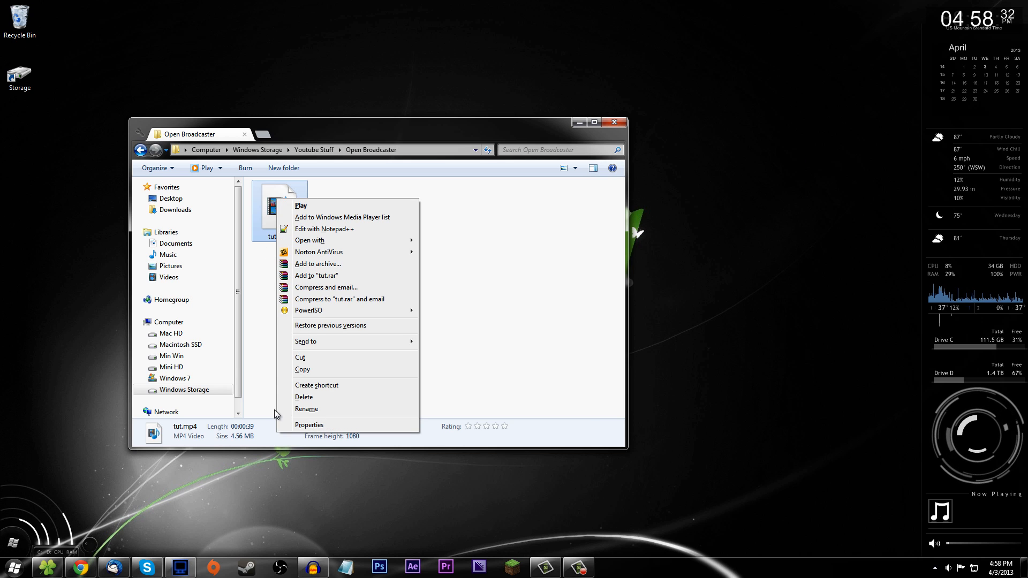
{"action": "left_click", "coordinate": [259, 255]}
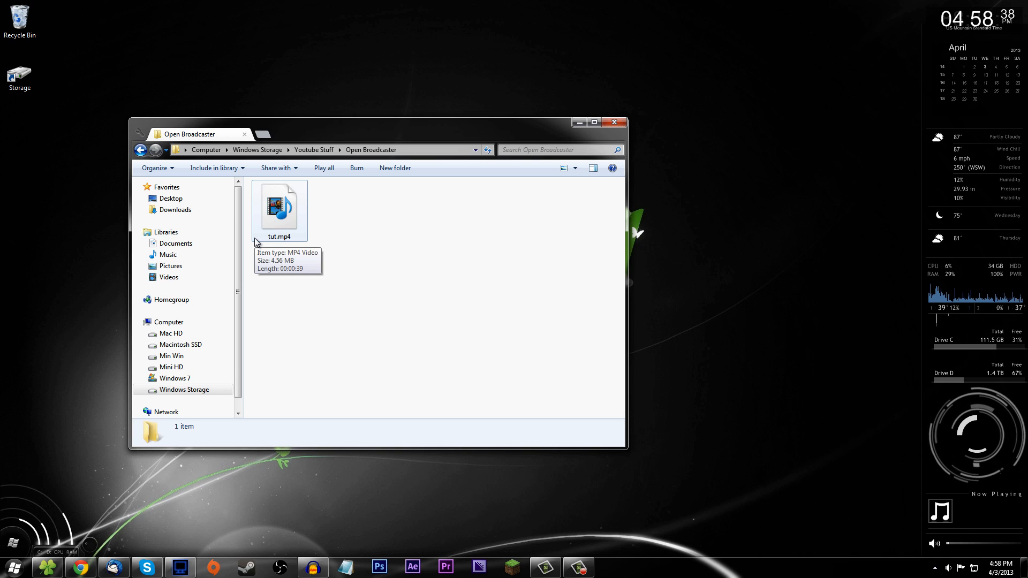
{"action": "left_click", "coordinate": [614, 122]}
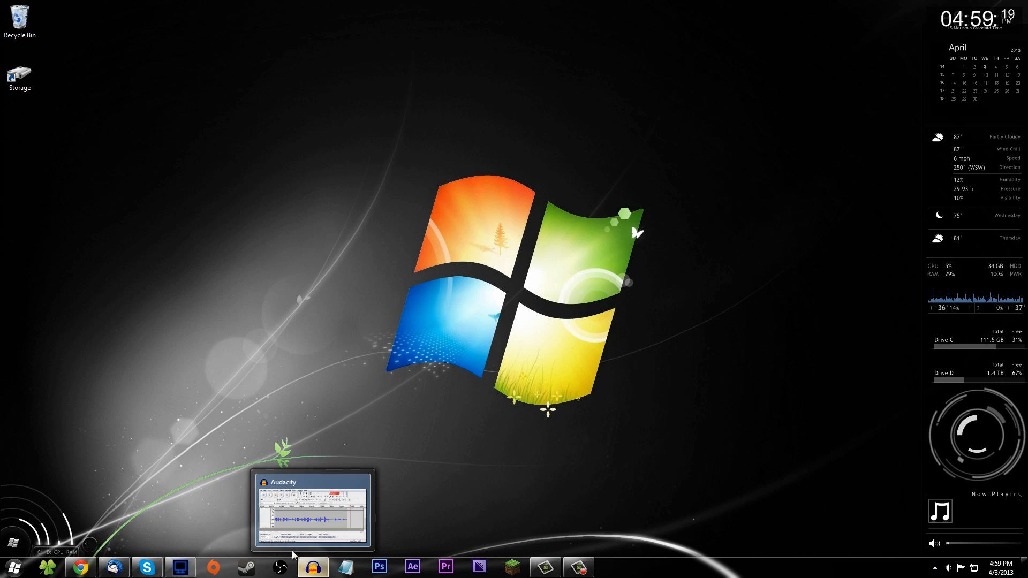
{"action": "left_click", "coordinate": [273, 337]}
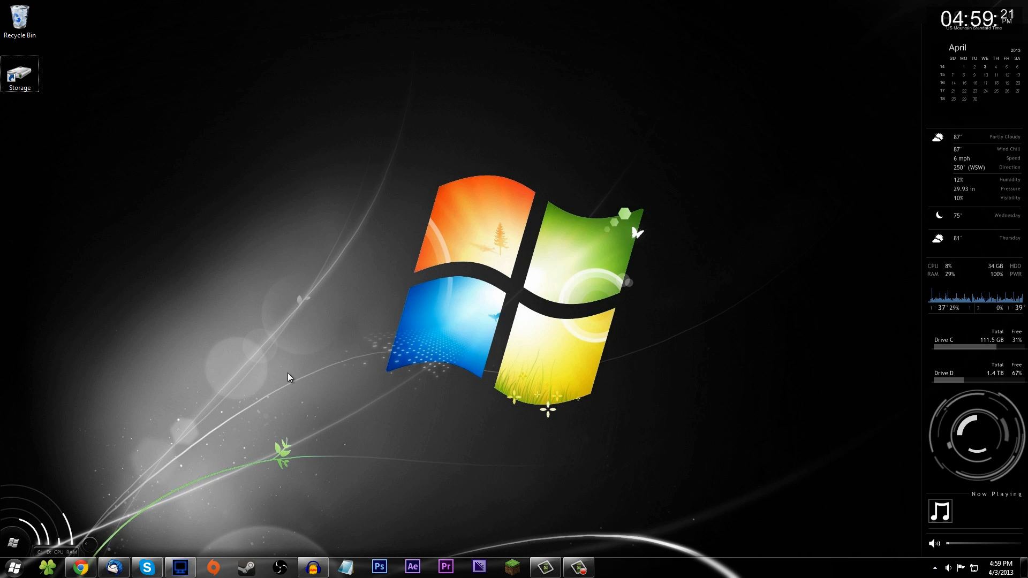